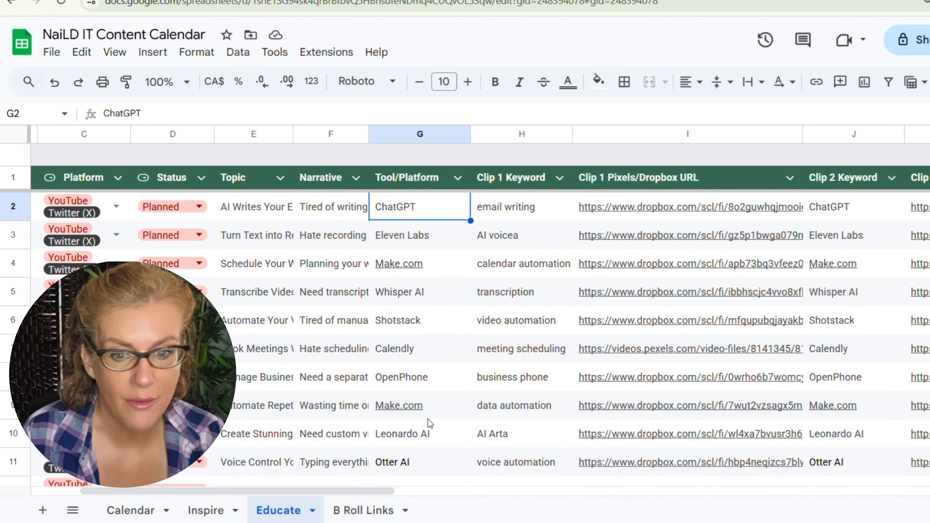
Review the keyword, clip URL, caption and hashtag columns on the Educate sheet of the content calendar.
{"action": "left_click", "coordinate": [515, 208]}
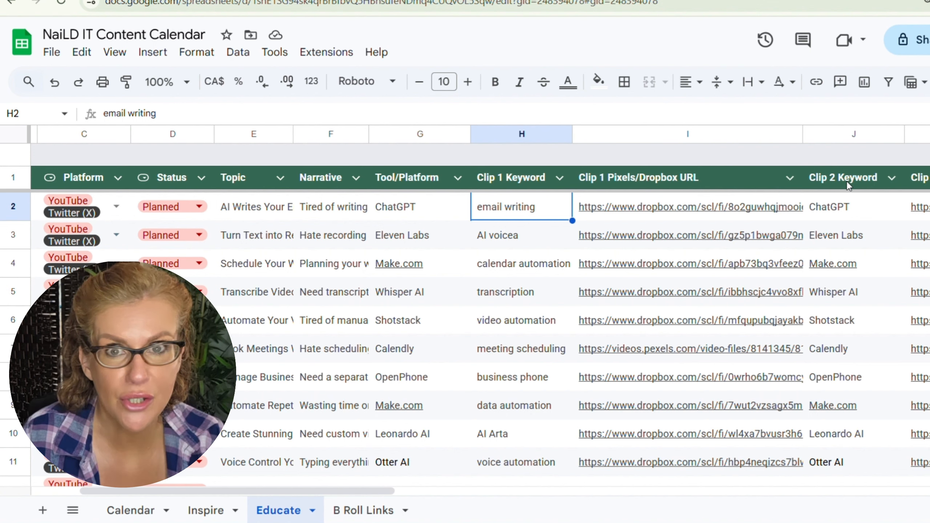
{"action": "mouse_move", "coordinate": [683, 219]}
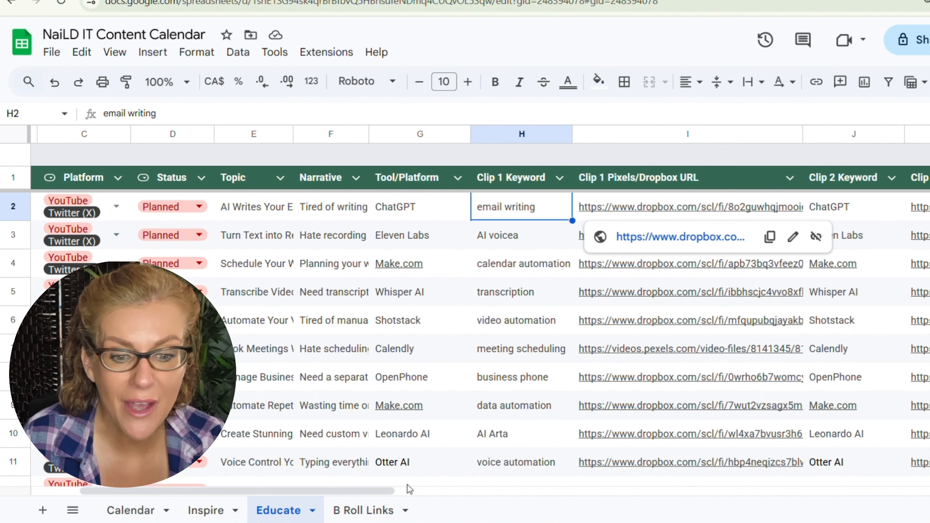
{"action": "left_click_drag", "start_coordinate": [385, 488], "coordinate": [646, 495]}
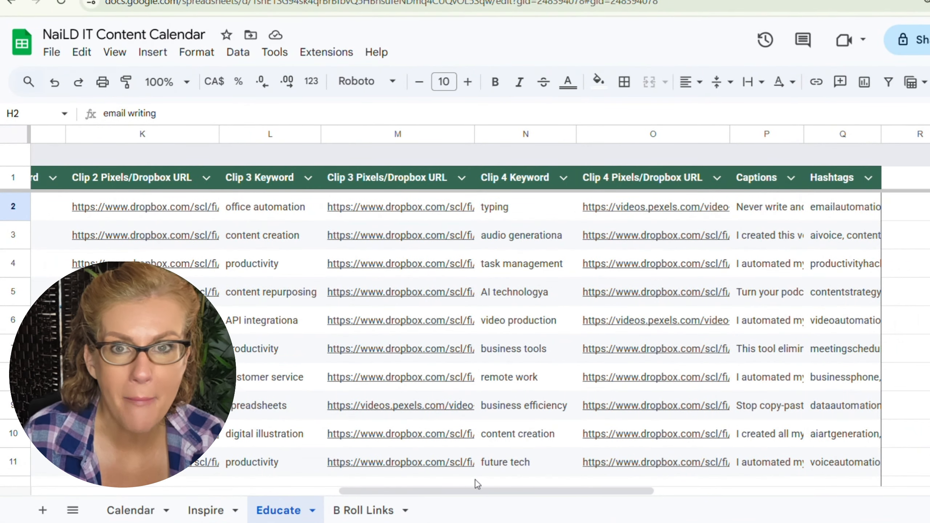
{"action": "left_click_drag", "start_coordinate": [467, 490], "coordinate": [259, 491]}
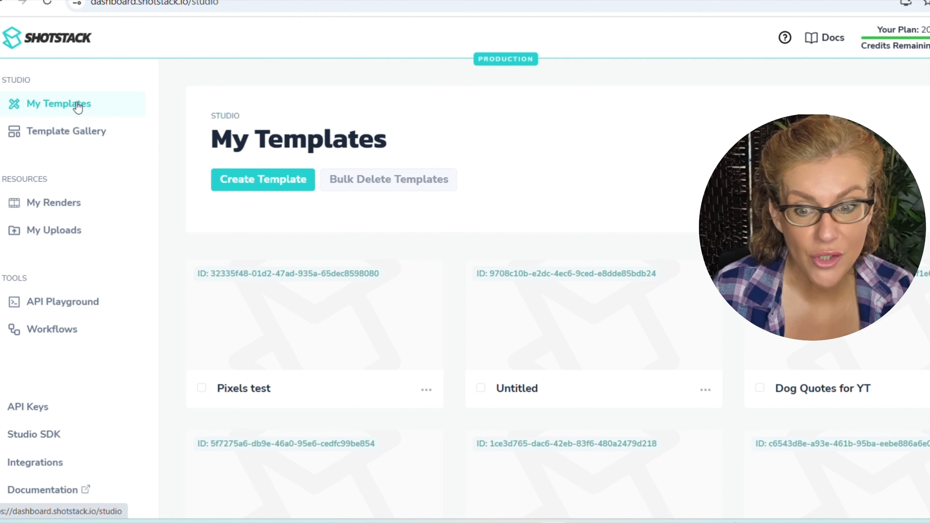
Create a new Shotstack template in the Mobile Video format, 1080 x 1920 px.
{"action": "left_click", "coordinate": [240, 187]}
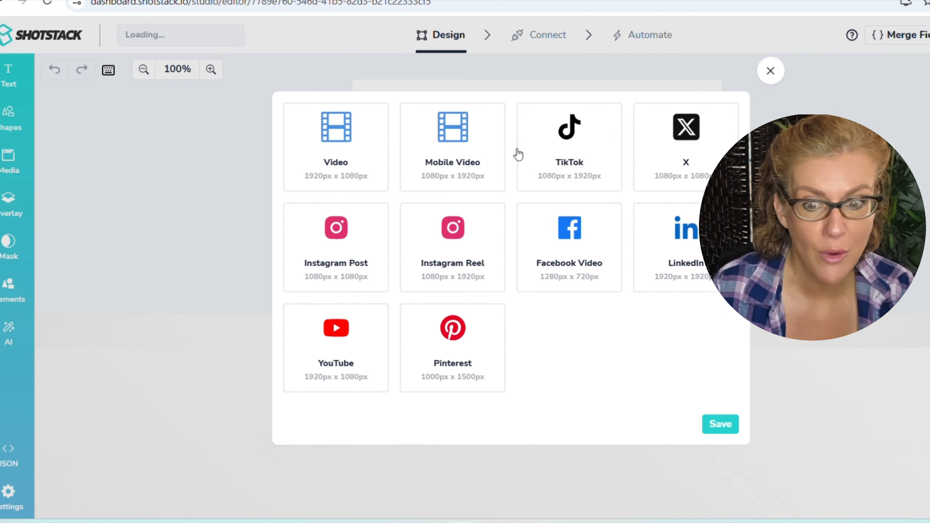
{"action": "left_click", "coordinate": [518, 155]}
{"action": "left_click", "coordinate": [463, 150]}
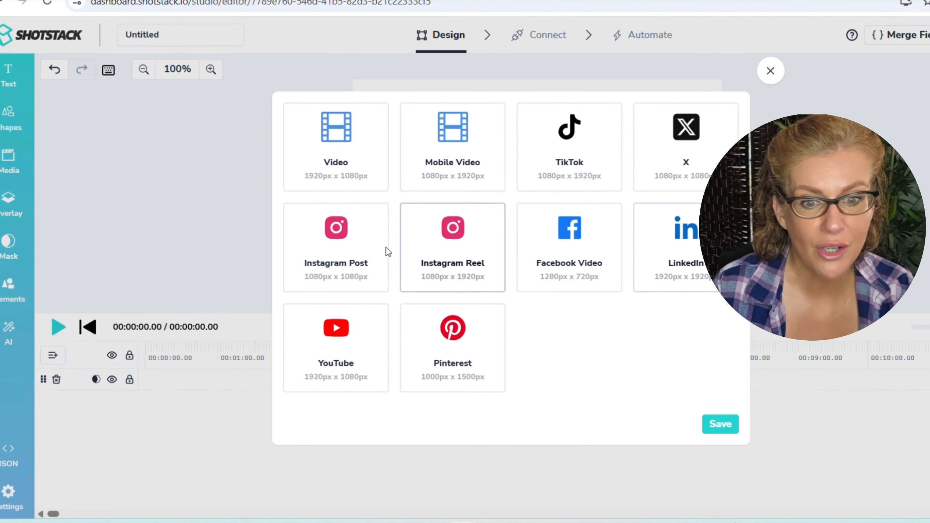
{"action": "left_click", "coordinate": [453, 145]}
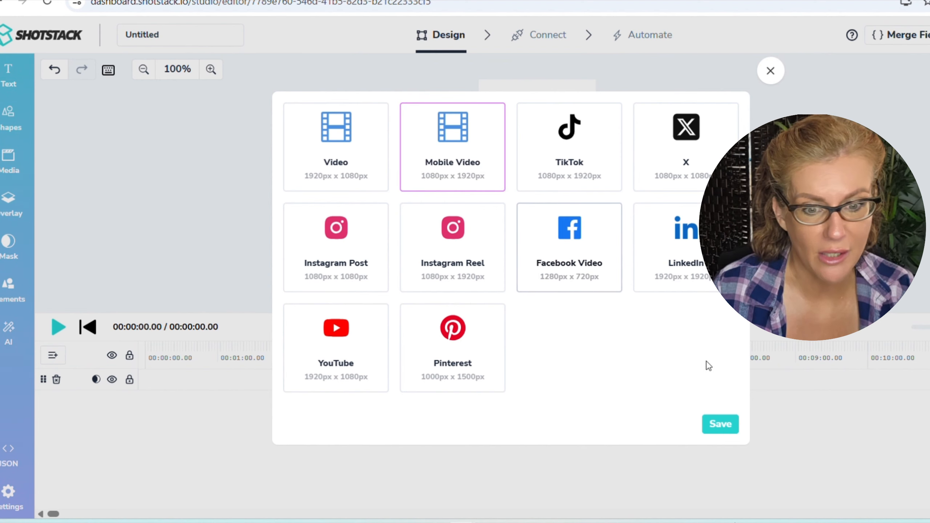
{"action": "left_click", "coordinate": [729, 427]}
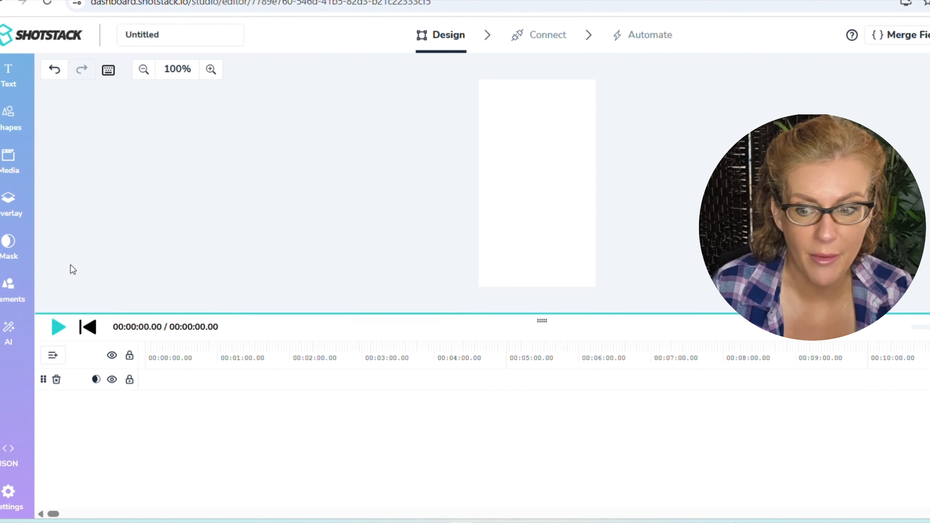
Add the first uploaded audio file to the timeline and play a few seconds of it.
{"action": "left_click", "coordinate": [7, 161]}
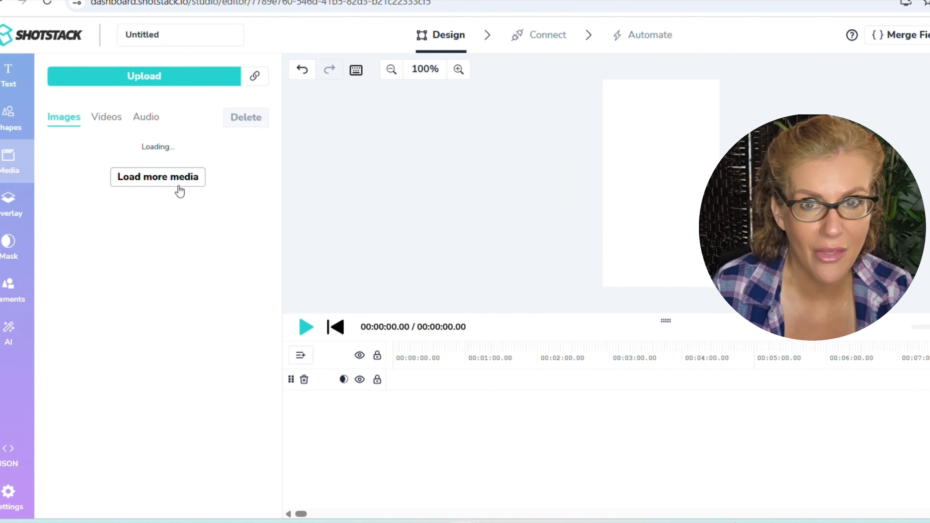
{"action": "left_click", "coordinate": [145, 123]}
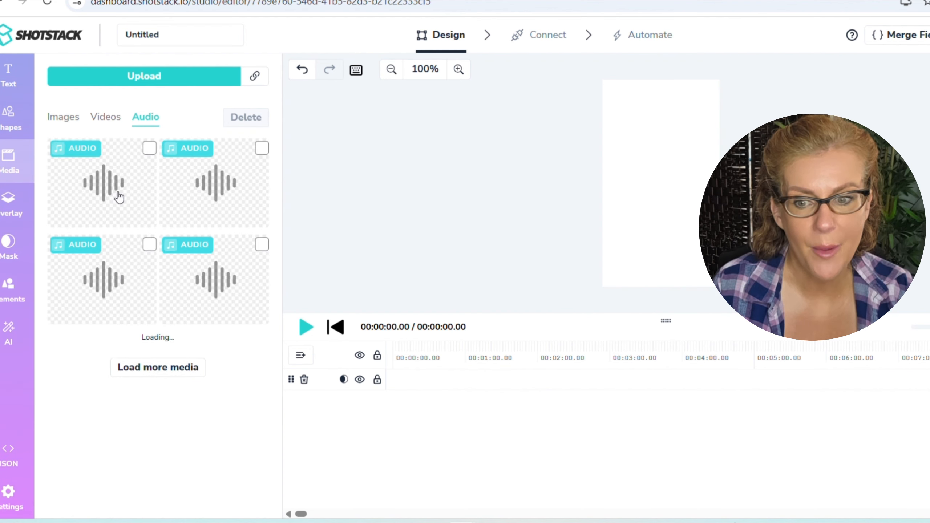
{"action": "left_click", "coordinate": [120, 197]}
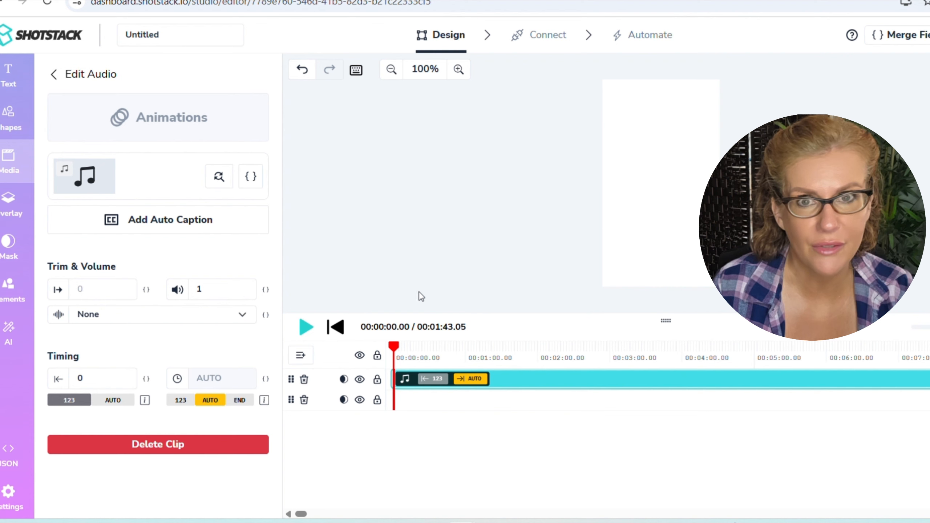
{"action": "left_click", "coordinate": [306, 328]}
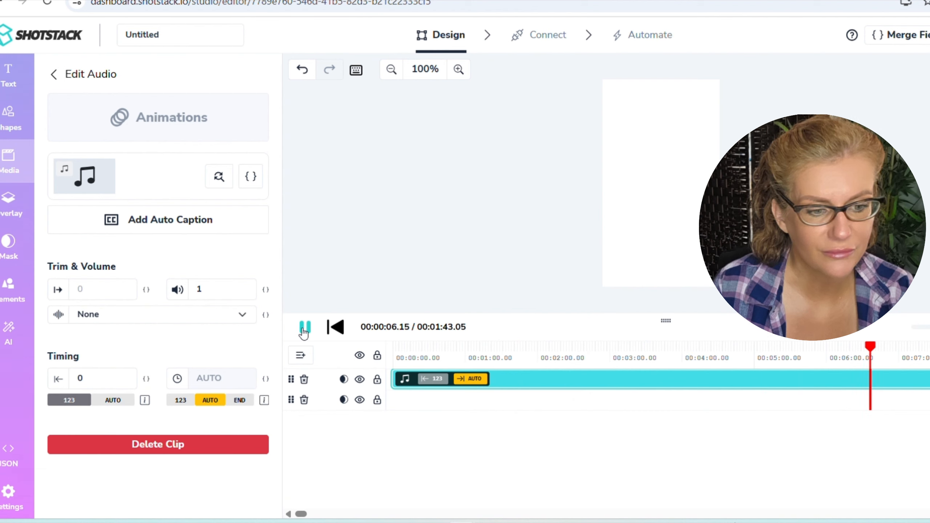
{"action": "left_click", "coordinate": [304, 332]}
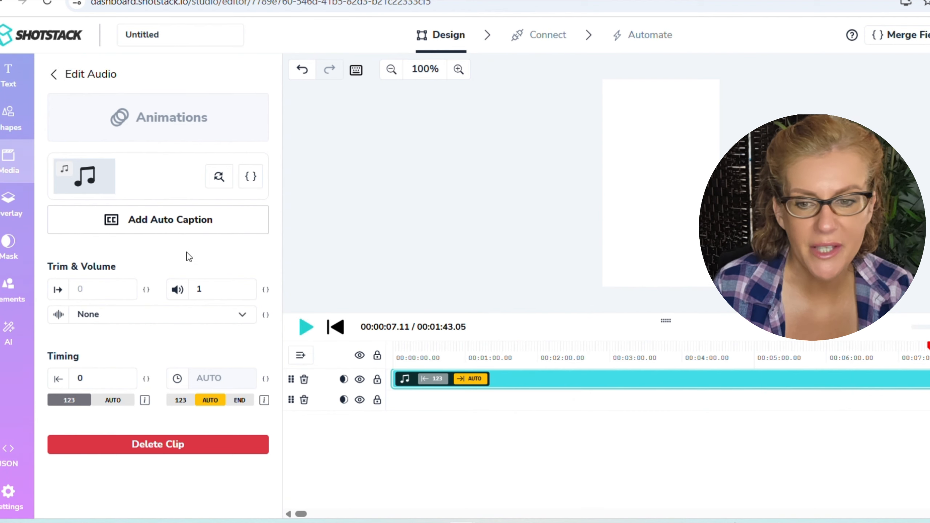
Set the audio clip's volume to .1, preview the sound briefly, and return the playhead to the start.
{"action": "left_click", "coordinate": [211, 290]}
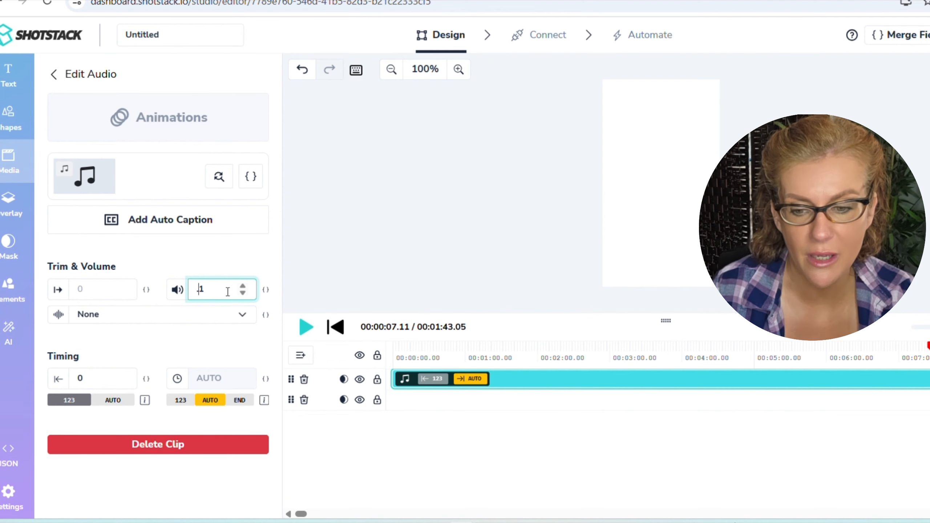
{"action": "left_click", "coordinate": [210, 346]}
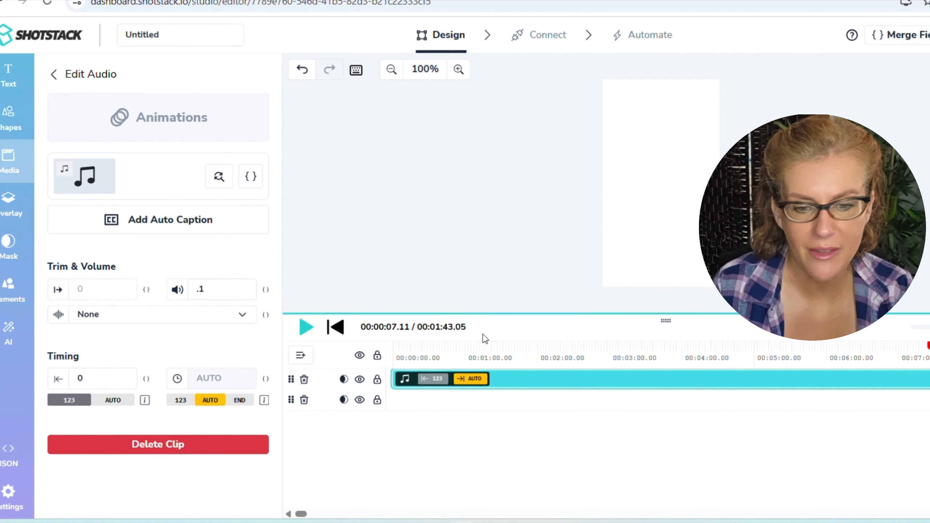
{"action": "left_click", "coordinate": [306, 327]}
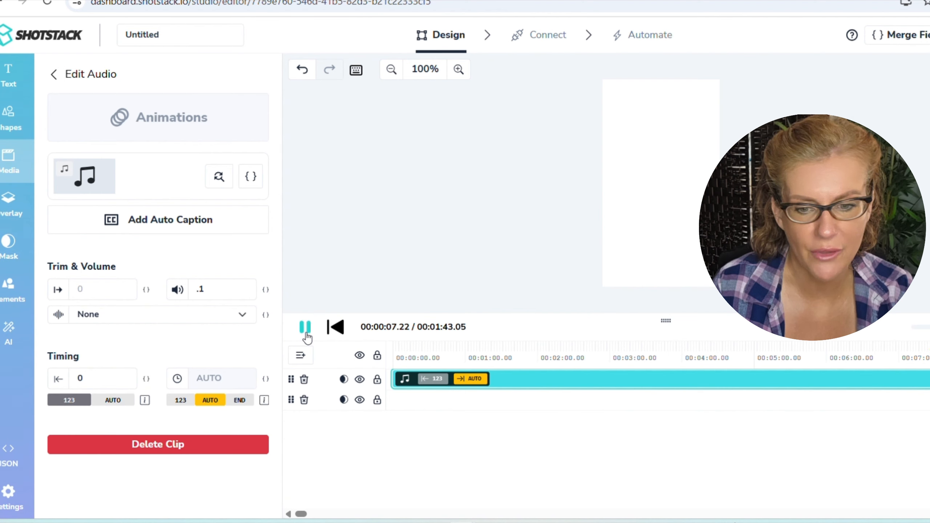
{"action": "left_click", "coordinate": [307, 335]}
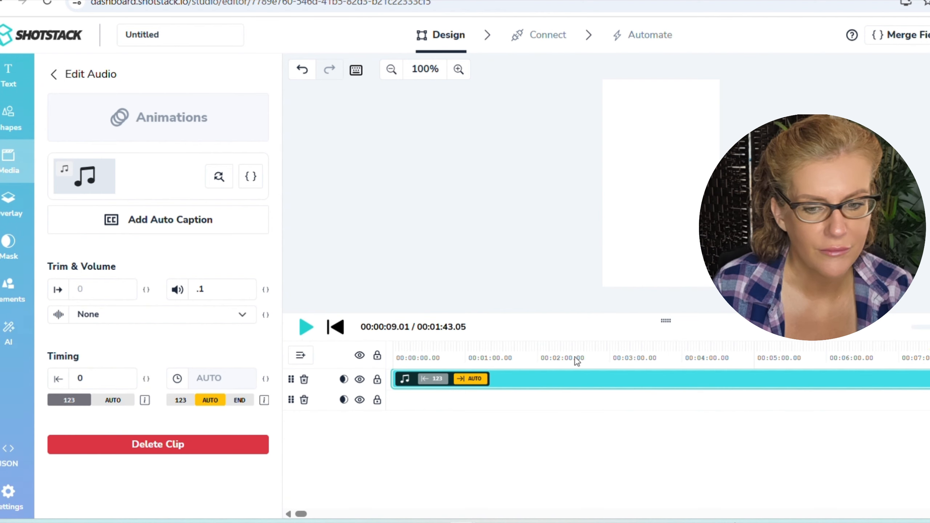
{"action": "left_click", "coordinate": [335, 327]}
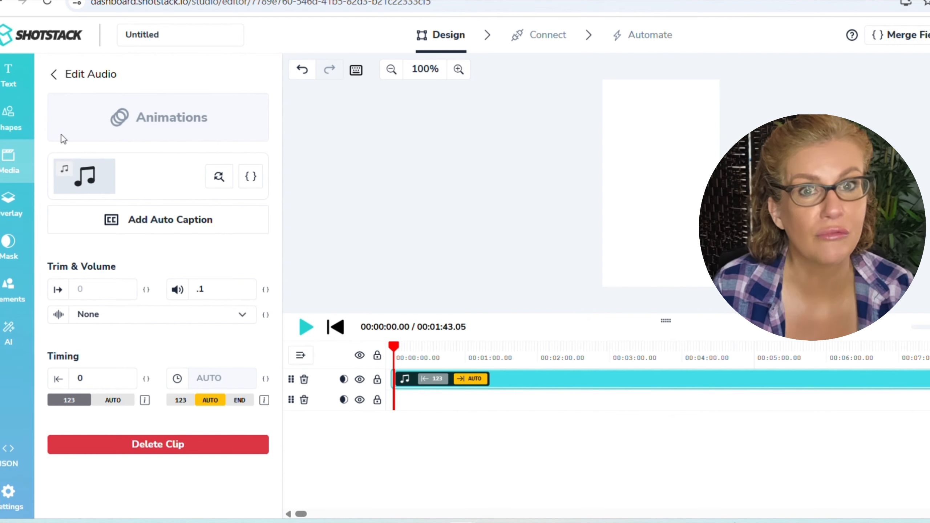
{"action": "left_click", "coordinate": [13, 172]}
{"action": "left_click", "coordinate": [13, 172]}
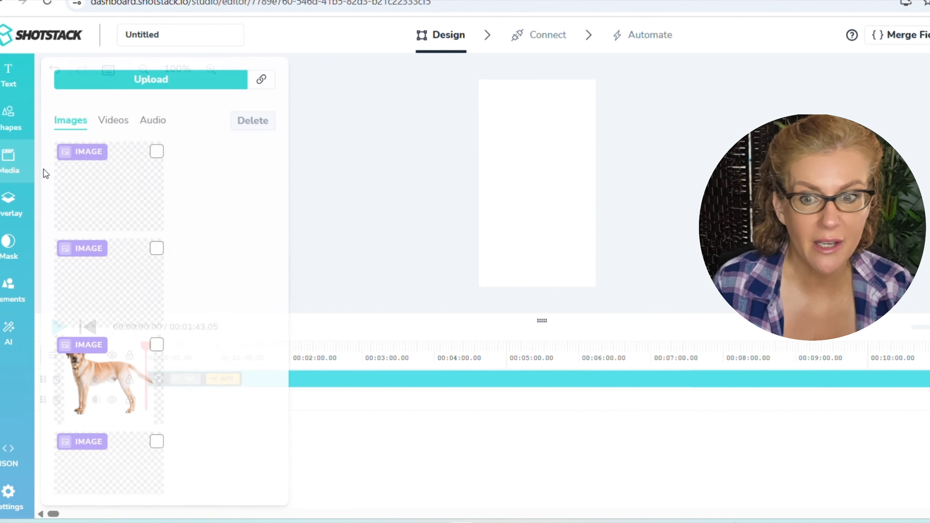
{"action": "left_click", "coordinate": [120, 124]}
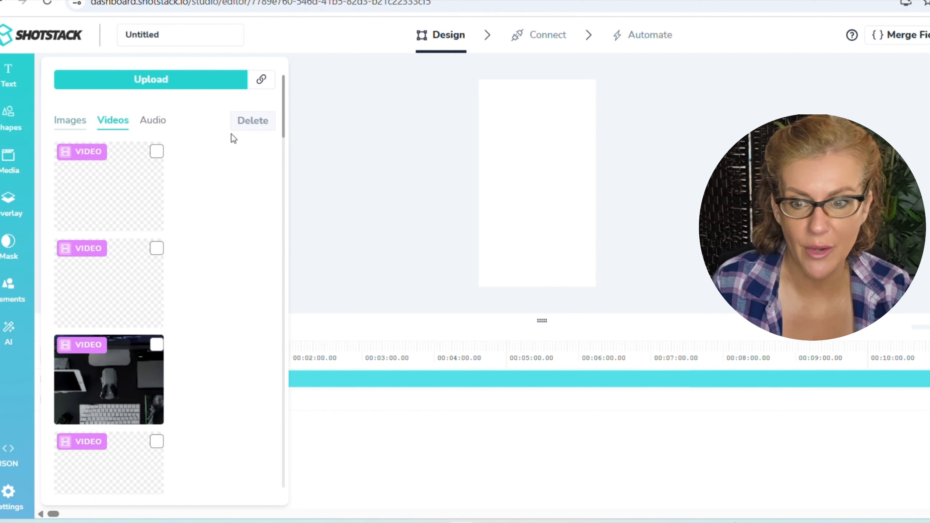
{"action": "left_click", "coordinate": [179, 81]}
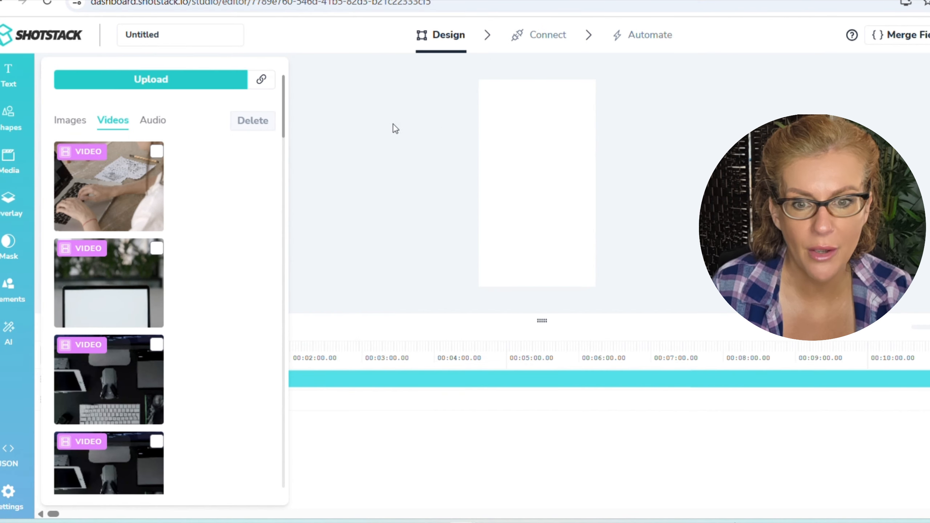
{"action": "left_click", "coordinate": [392, 124]}
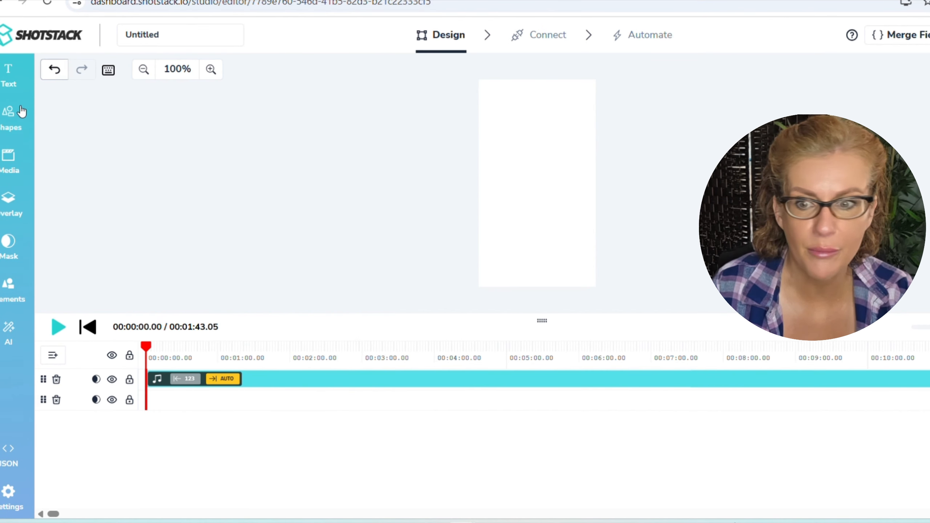
Add the first uploaded video, showing hands typing on a laptop, to the timeline above the audio.
{"action": "left_click", "coordinate": [10, 161]}
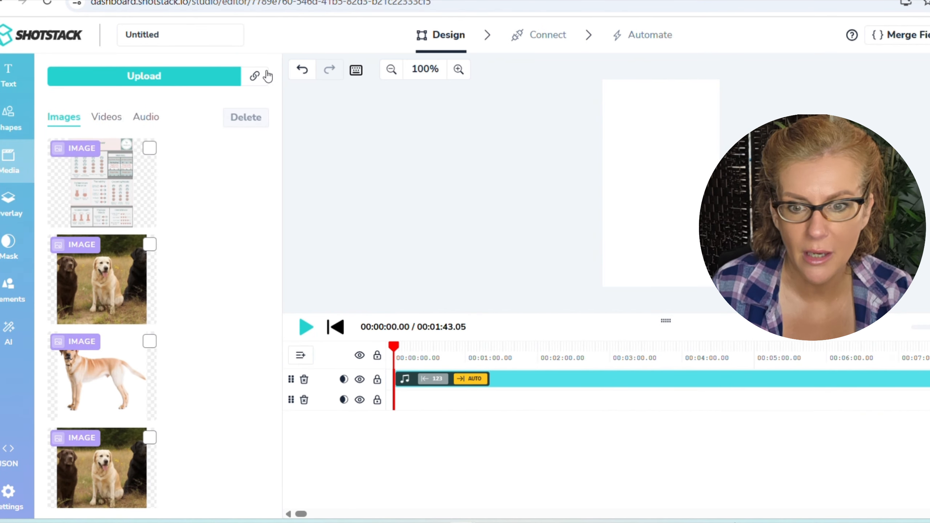
{"action": "left_click", "coordinate": [255, 76]}
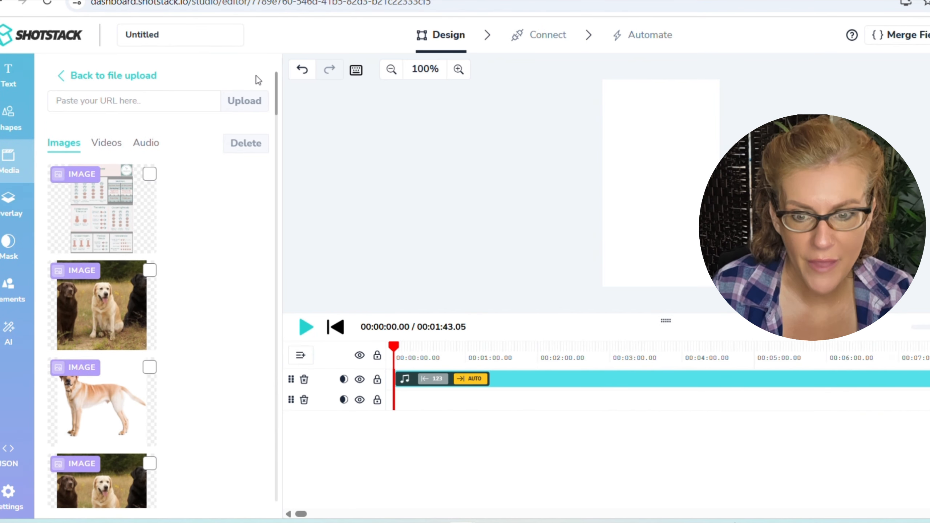
{"action": "left_click", "coordinate": [89, 104]}
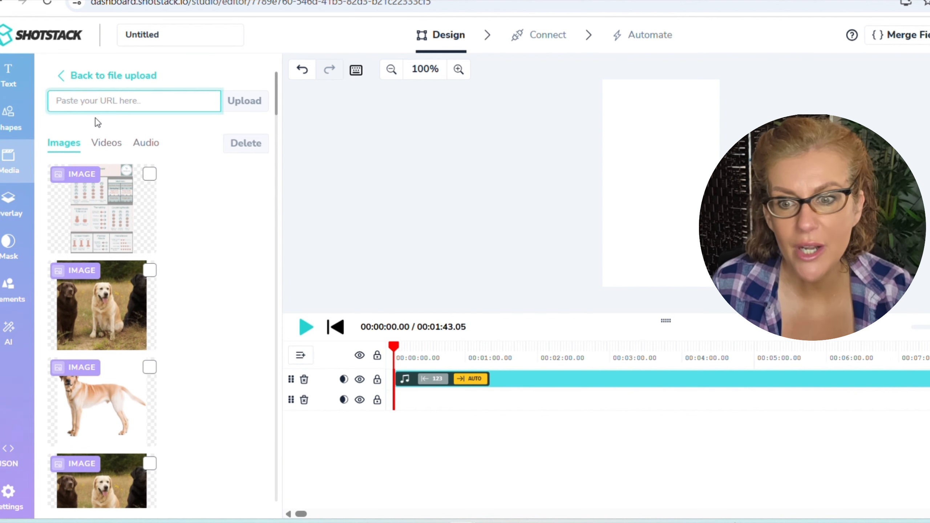
{"action": "left_click", "coordinate": [100, 145]}
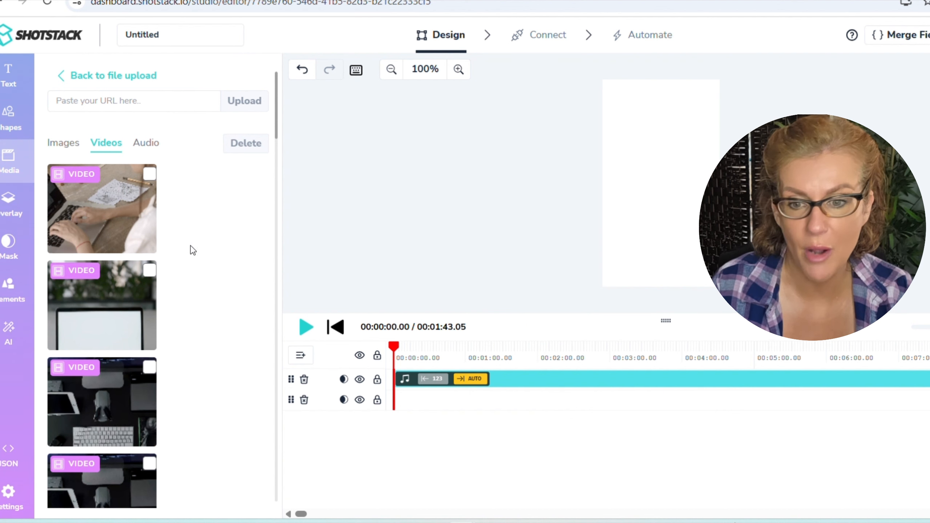
{"action": "left_click", "coordinate": [101, 208]}
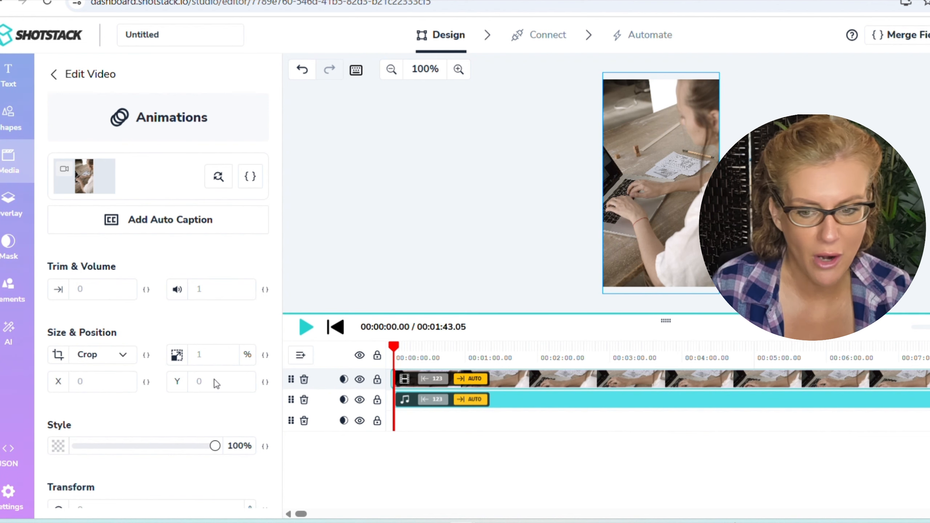
Give the laptop video clip a fixed length of 2.8 seconds, keeping its start at 0.
{"action": "scroll", "coordinate": [170, 425], "scroll_direction": "down", "scroll_amount": 2}
{"action": "scroll", "coordinate": [169, 425], "scroll_direction": "down", "scroll_amount": 4}
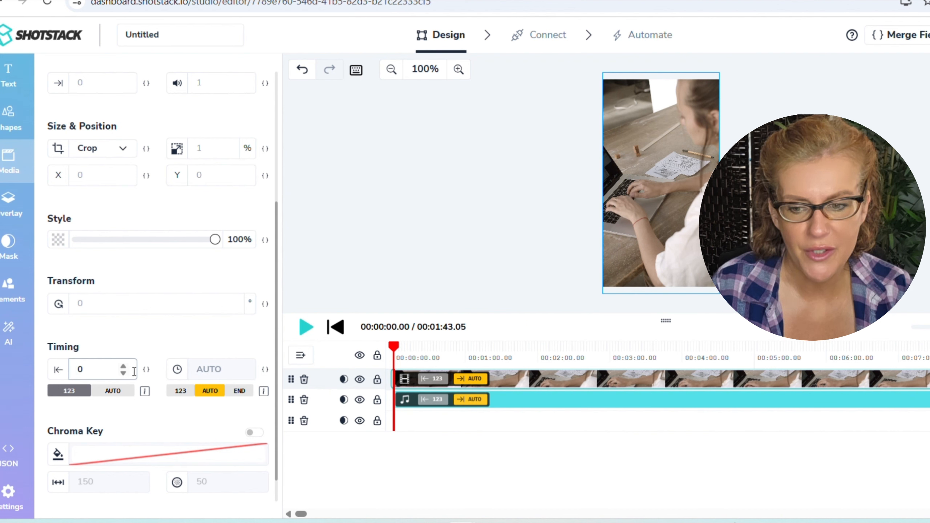
{"action": "left_click", "coordinate": [181, 392]}
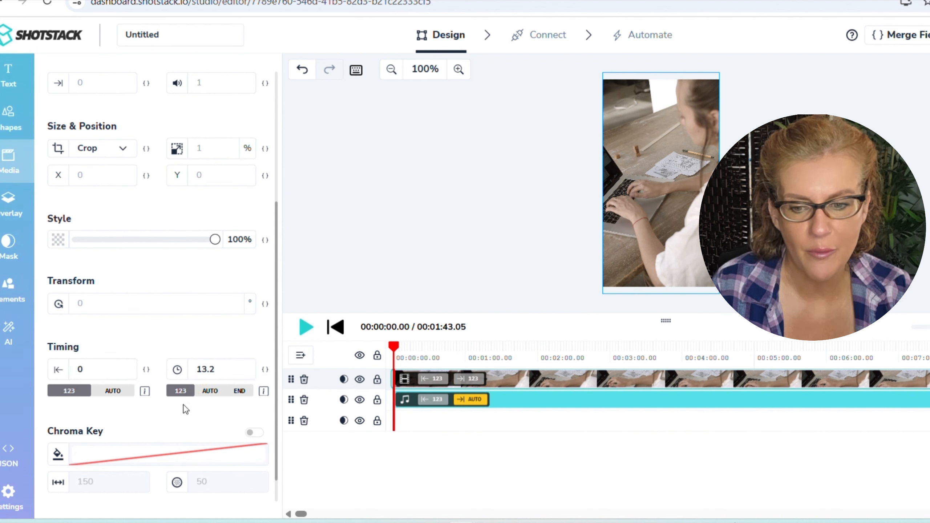
{"action": "left_click_drag", "start_coordinate": [215, 367], "coordinate": [194, 369]}
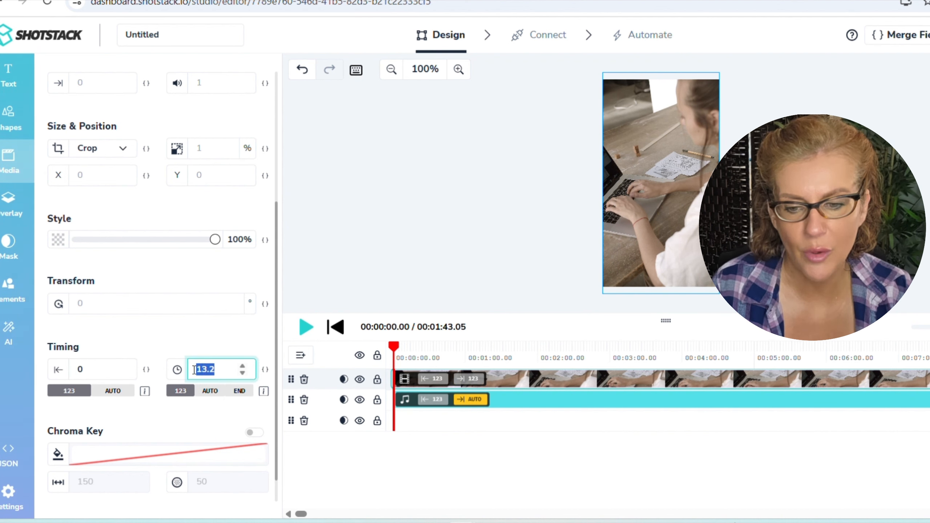
{"action": "type", "text": "2.8"}
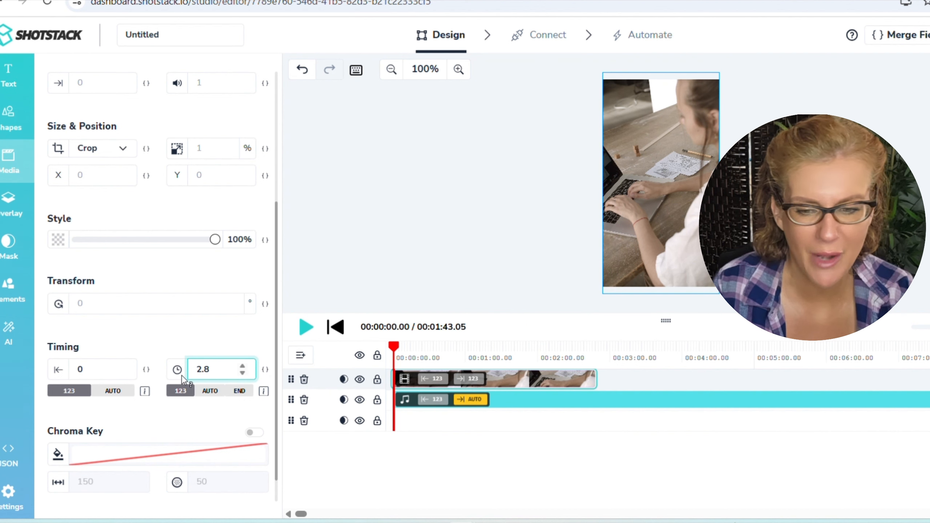
{"action": "left_click", "coordinate": [183, 424]}
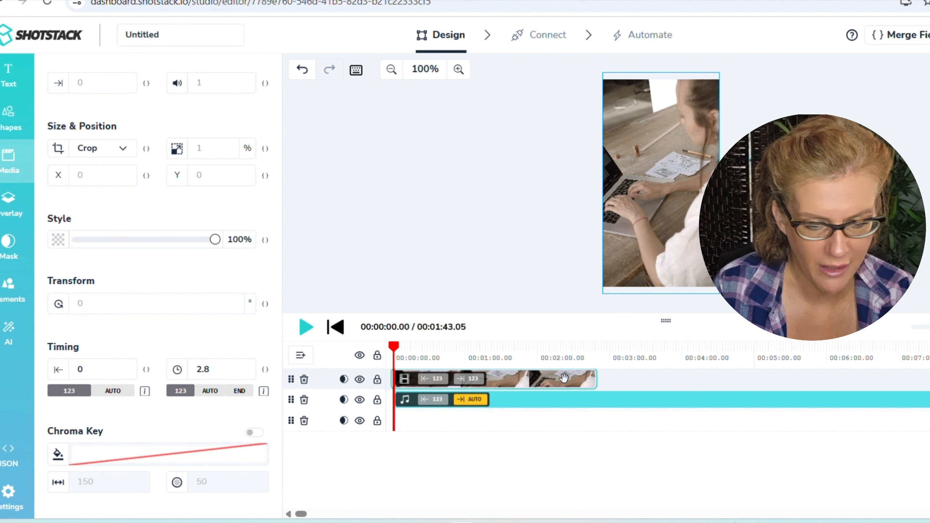
Paste a copy of the laptop video clip directly after the original on the same track and select the copy.
{"action": "left_click", "coordinate": [607, 387]}
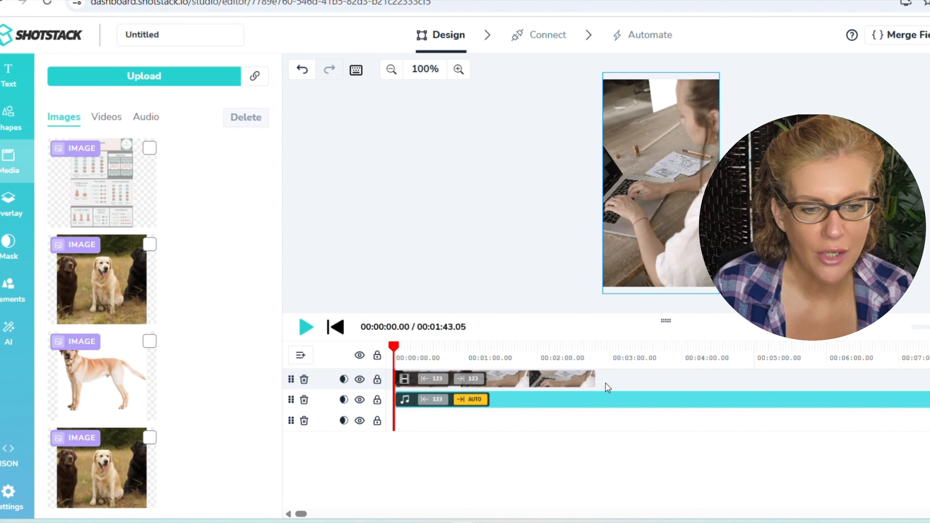
{"action": "key", "text": "ctrl+v"}
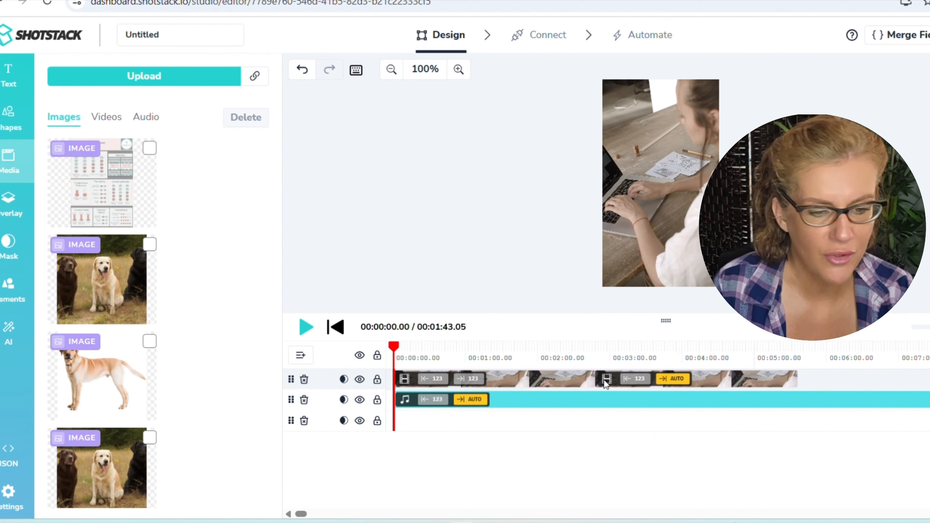
{"action": "left_click", "coordinate": [710, 377]}
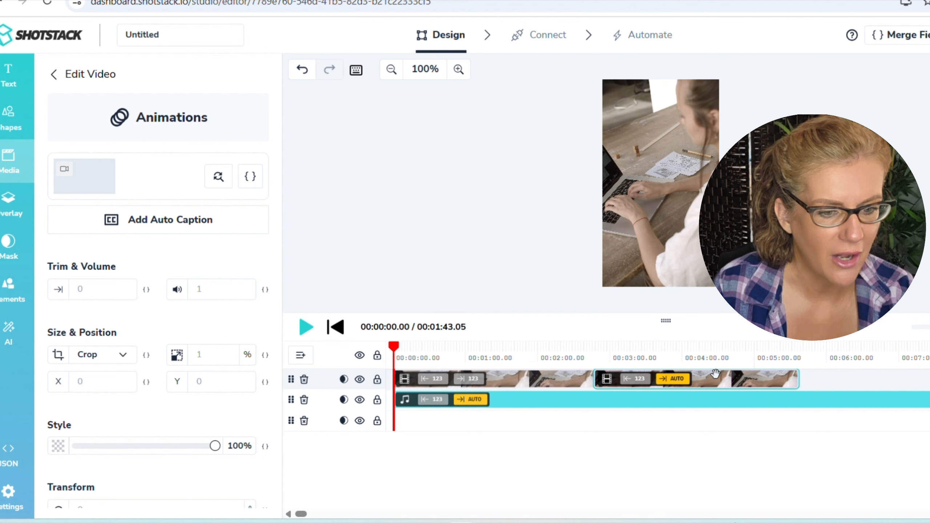
Paste two more copies of the laptop video clip one after another behind the second clip on the same track.
{"action": "left_click", "coordinate": [815, 379]}
{"action": "key", "text": "ctrl+v"}
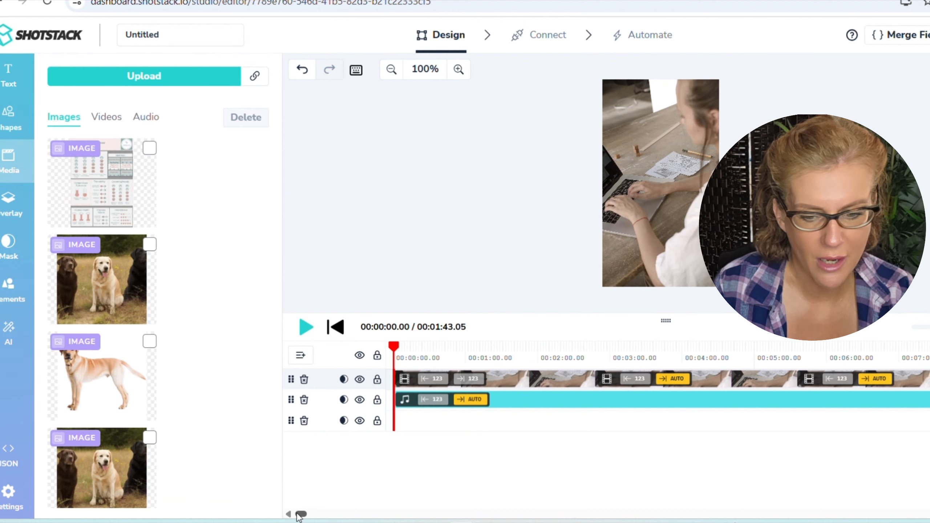
{"action": "left_click_drag", "start_coordinate": [299, 515], "coordinate": [301, 515]}
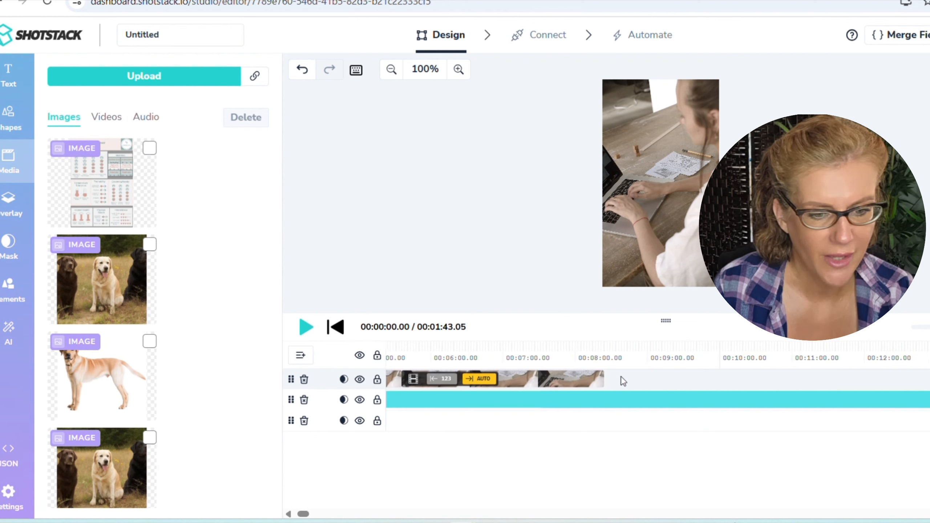
{"action": "key", "text": "ctrl+v"}
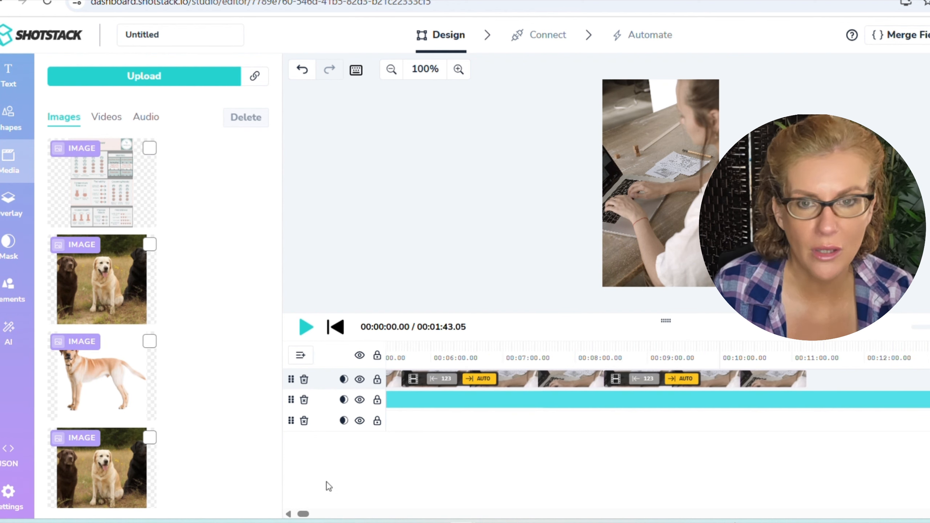
Give the second and third laptop video clips a fixed length of 2.8 seconds each.
{"action": "left_click_drag", "start_coordinate": [303, 515], "coordinate": [286, 516]}
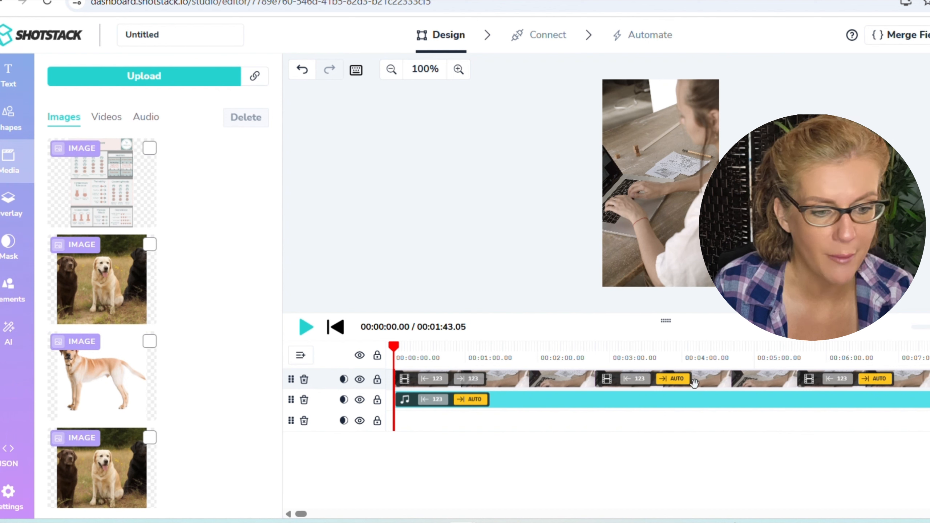
{"action": "left_click", "coordinate": [718, 383]}
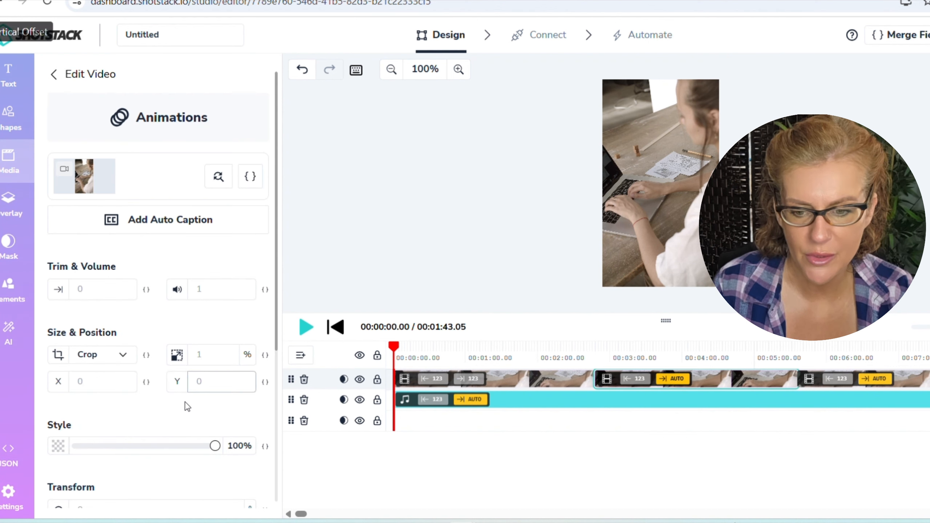
{"action": "scroll", "coordinate": [188, 407], "scroll_direction": "down", "scroll_amount": 6}
{"action": "left_click", "coordinate": [179, 358]}
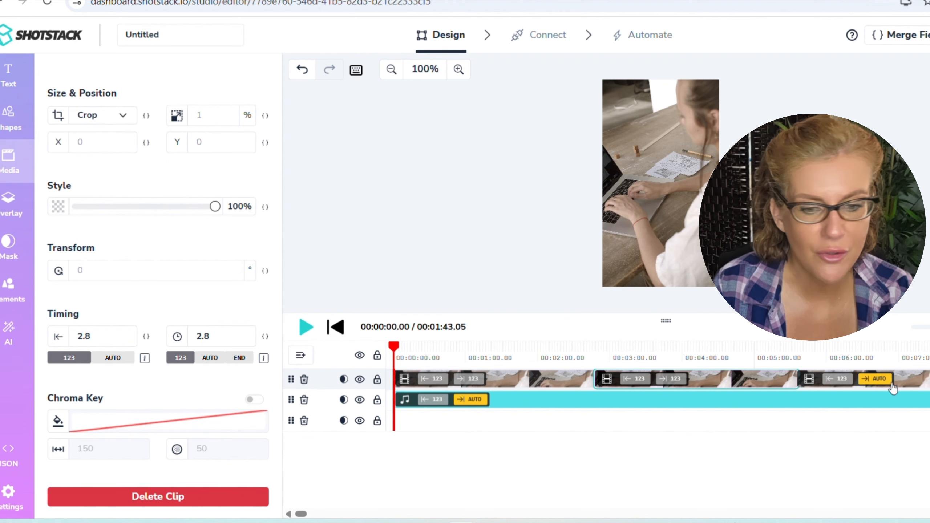
{"action": "left_click", "coordinate": [909, 381]}
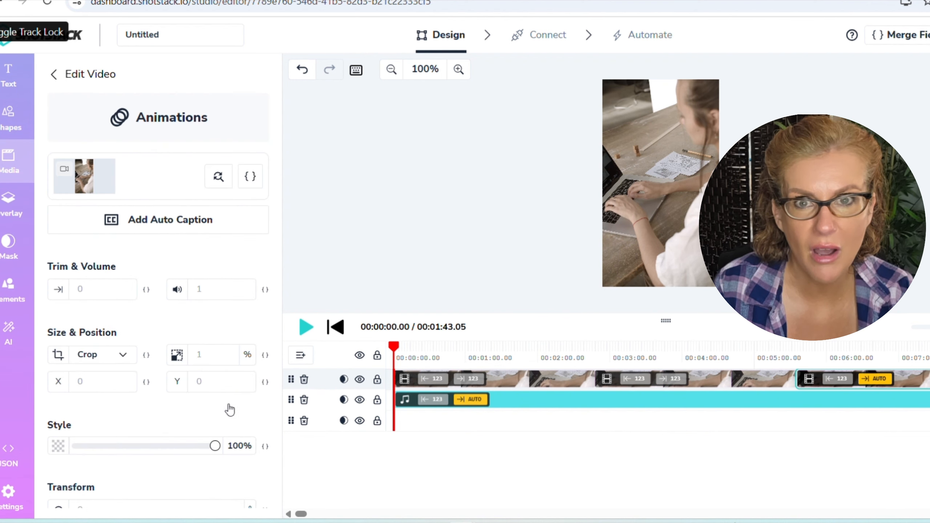
{"action": "scroll", "coordinate": [205, 410], "scroll_direction": "down", "scroll_amount": 4}
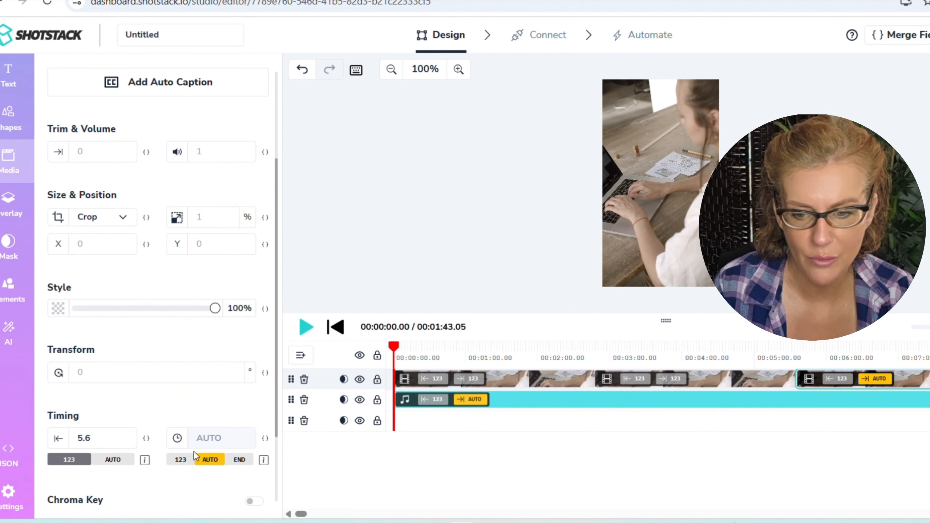
{"action": "left_click", "coordinate": [180, 460]}
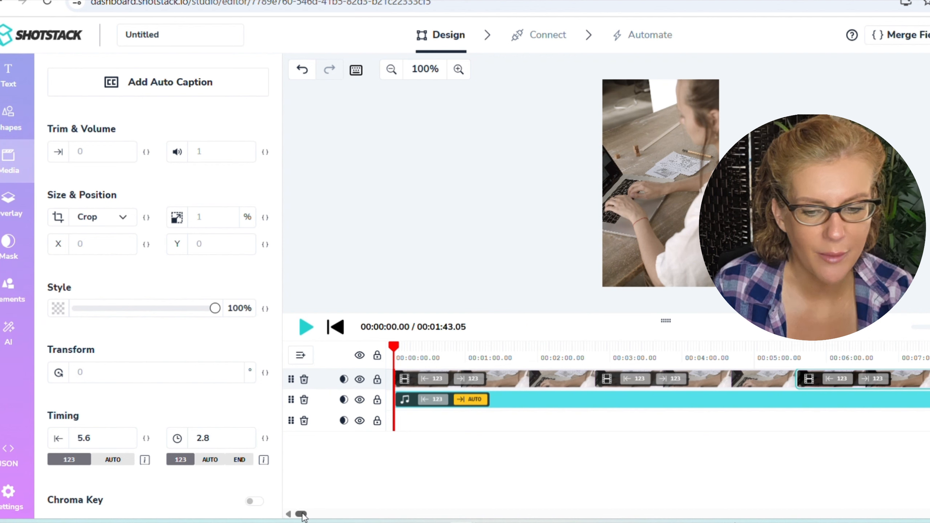
Set the background audio clip's length to END so it finishes together with the last video clip.
{"action": "left_click_drag", "start_coordinate": [300, 515], "coordinate": [307, 516]}
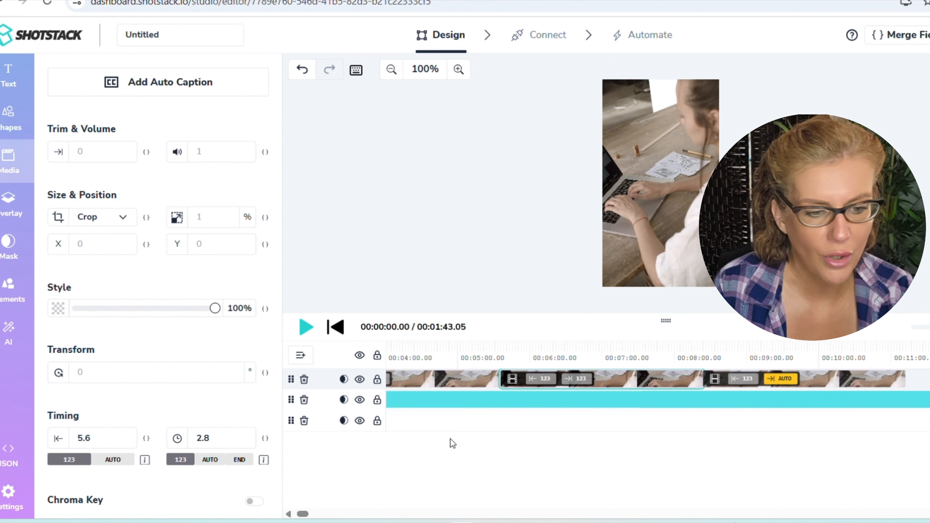
{"action": "left_click", "coordinate": [464, 398]}
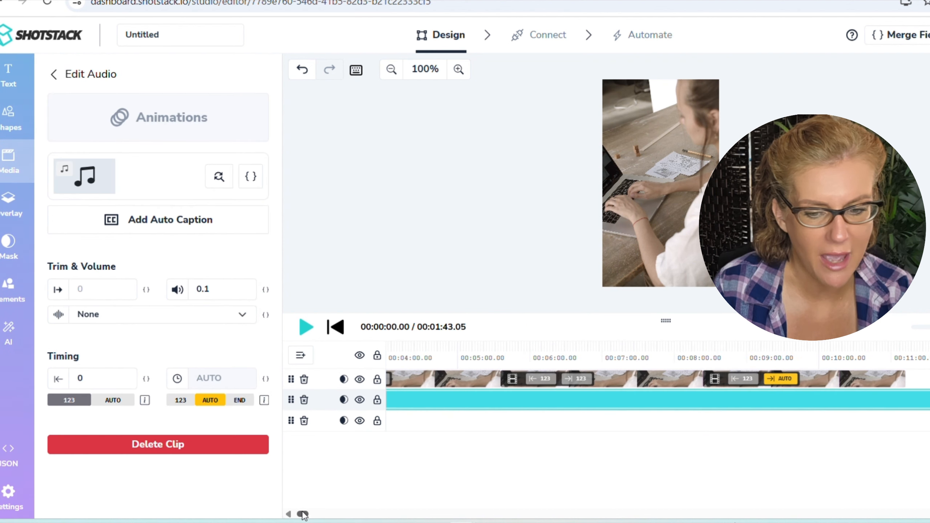
{"action": "left_click_drag", "start_coordinate": [304, 514], "coordinate": [291, 515]}
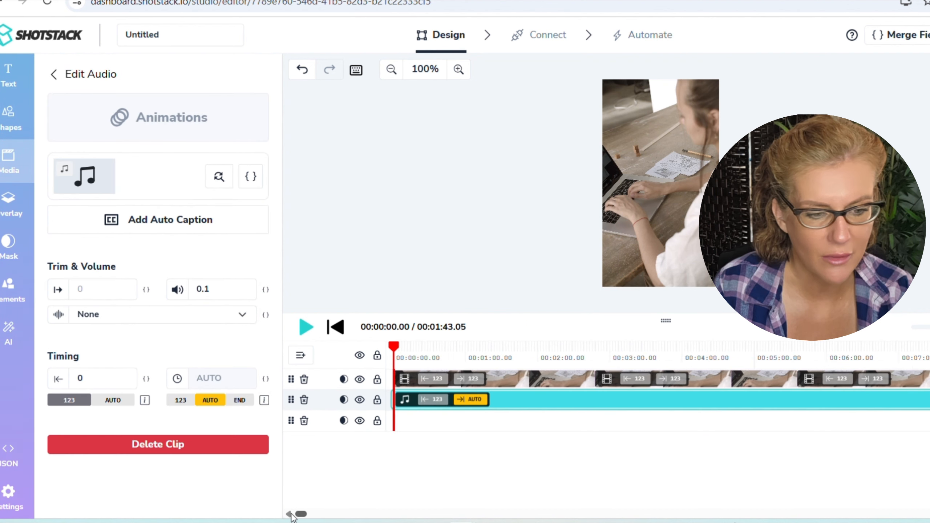
{"action": "left_click", "coordinate": [240, 400]}
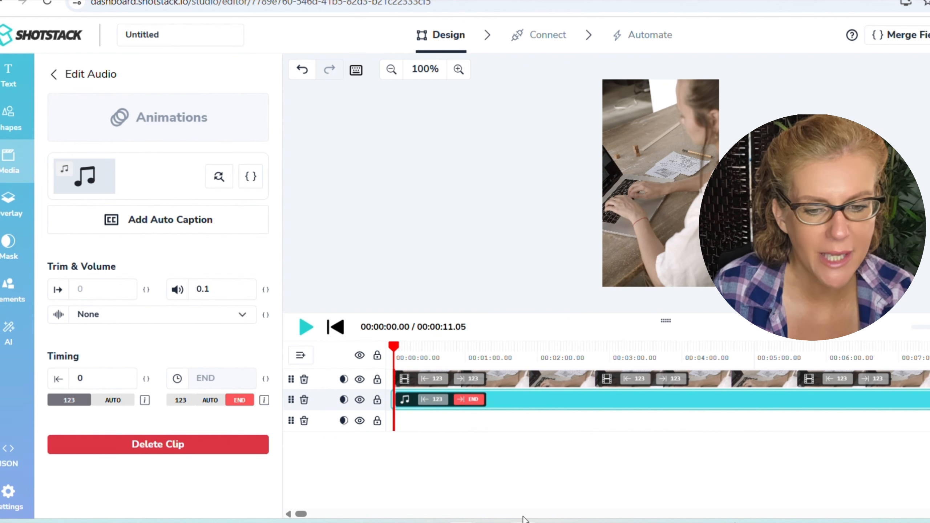
{"action": "left_click_drag", "start_coordinate": [301, 514], "coordinate": [302, 515]}
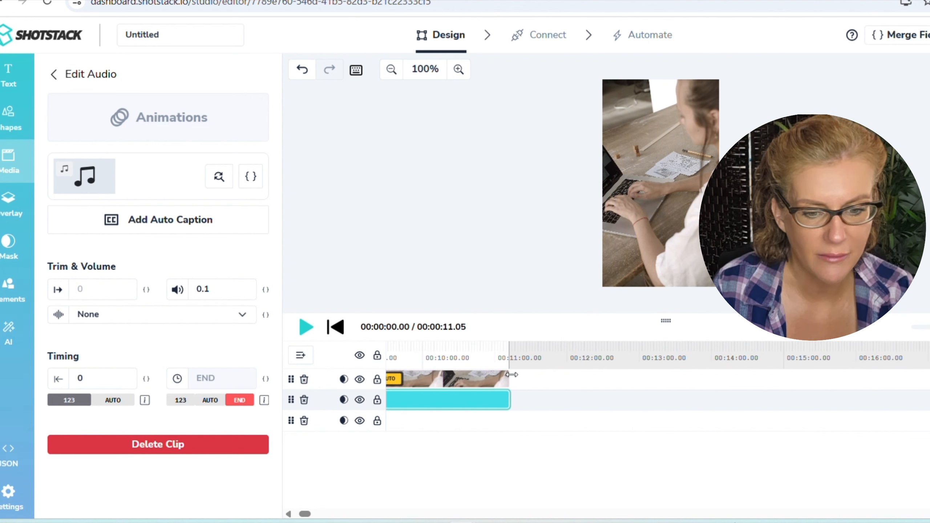
{"action": "left_click_drag", "start_coordinate": [307, 515], "coordinate": [298, 515]}
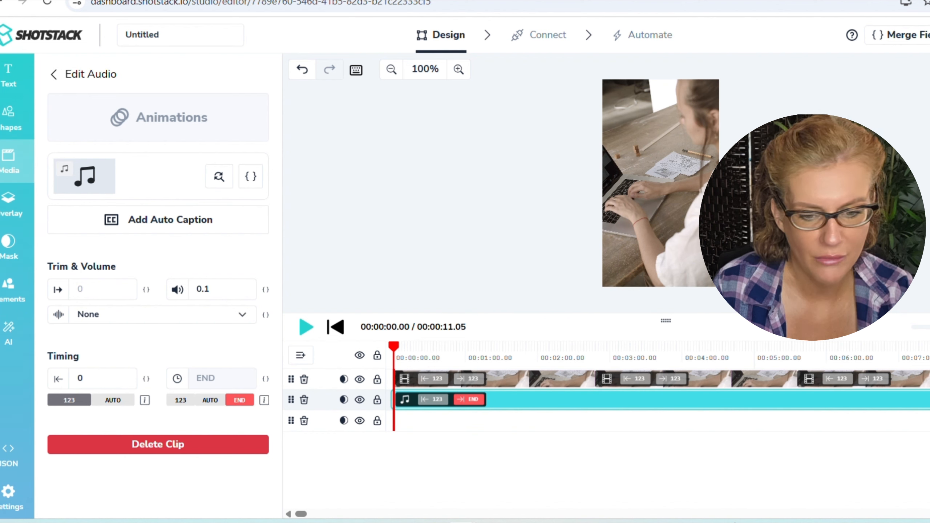
{"action": "left_click", "coordinate": [926, 326]}
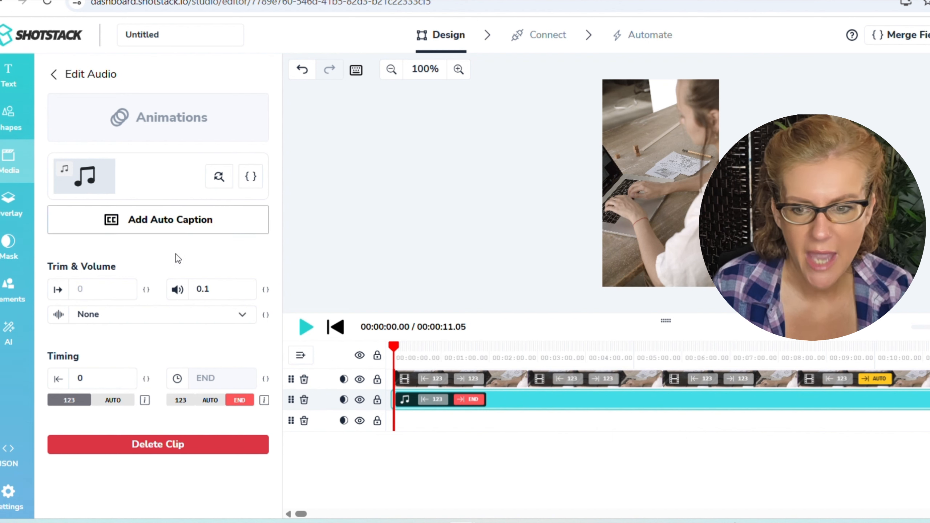
{"action": "left_click", "coordinate": [55, 75]}
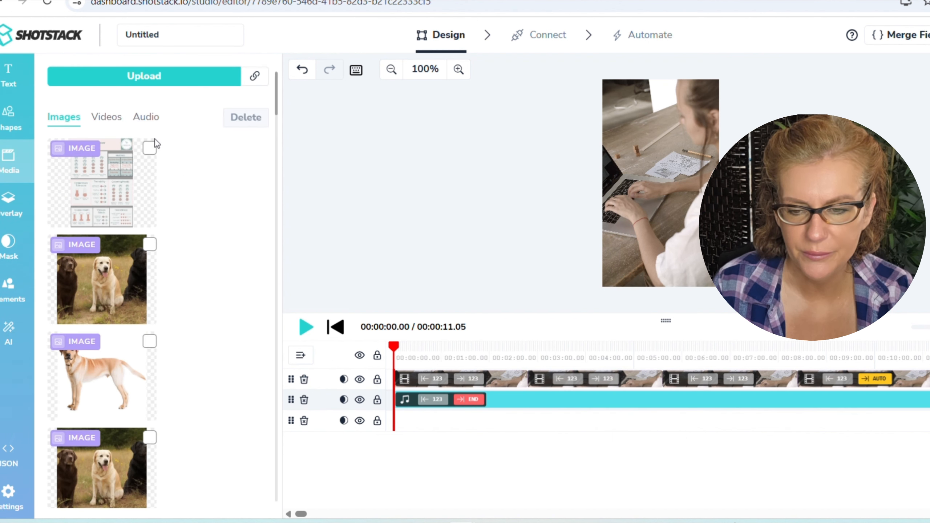
{"action": "left_click", "coordinate": [145, 119]}
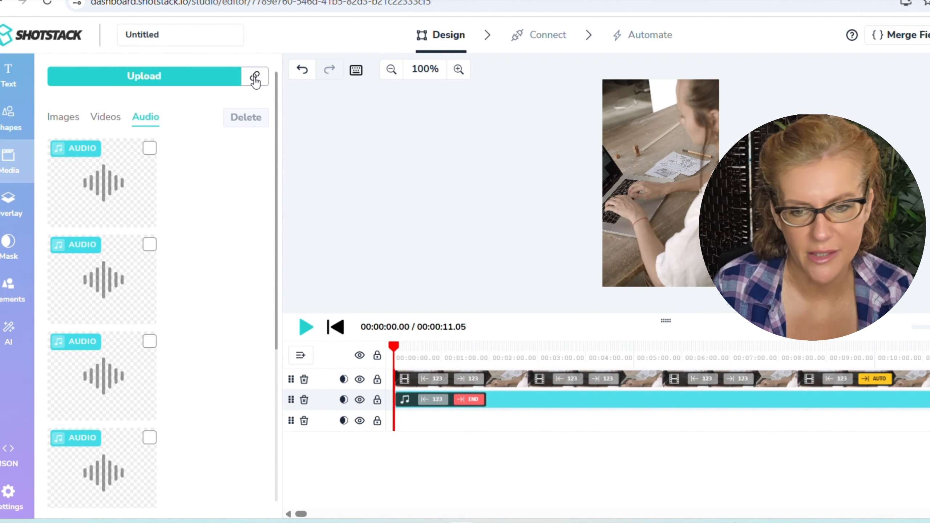
{"action": "left_click", "coordinate": [105, 118]}
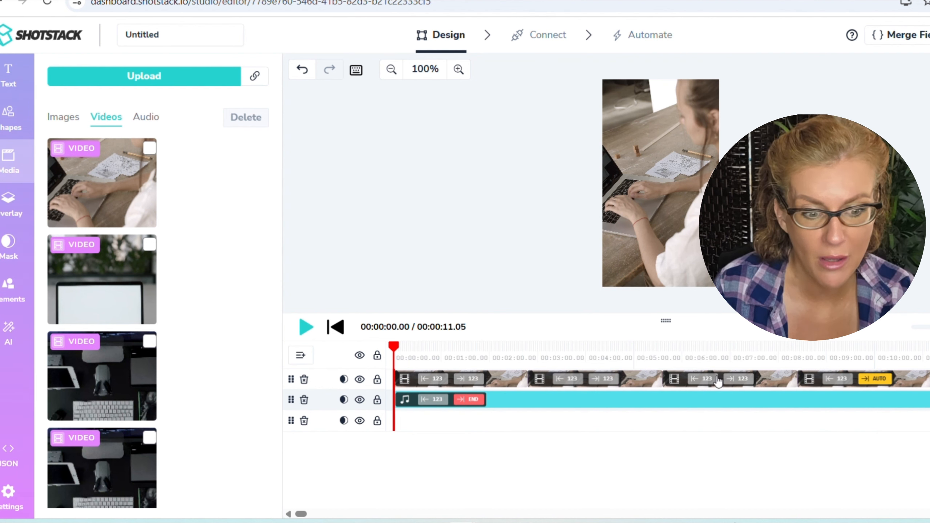
Select the first laptop video clip and create a merge field named Clip1.
{"action": "left_click", "coordinate": [494, 376]}
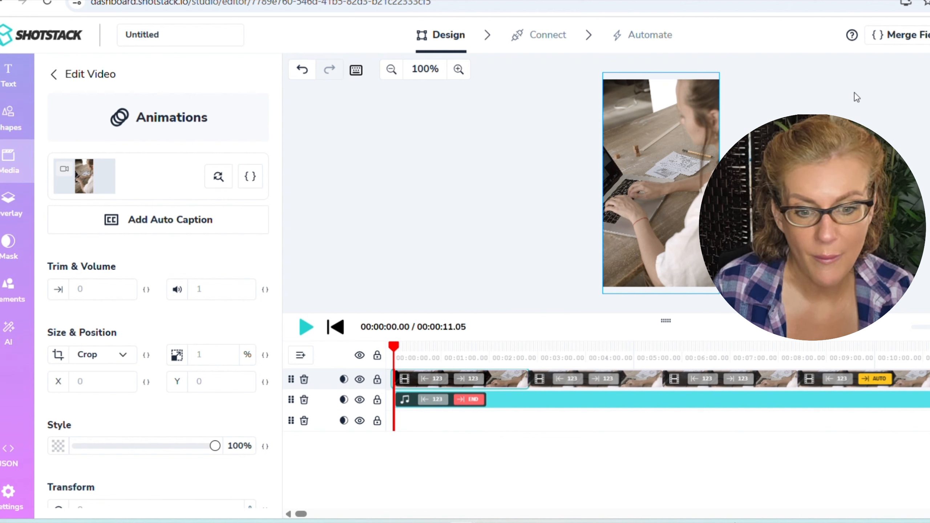
{"action": "left_click", "coordinate": [918, 36]}
{"action": "left_click", "coordinate": [521, 96]}
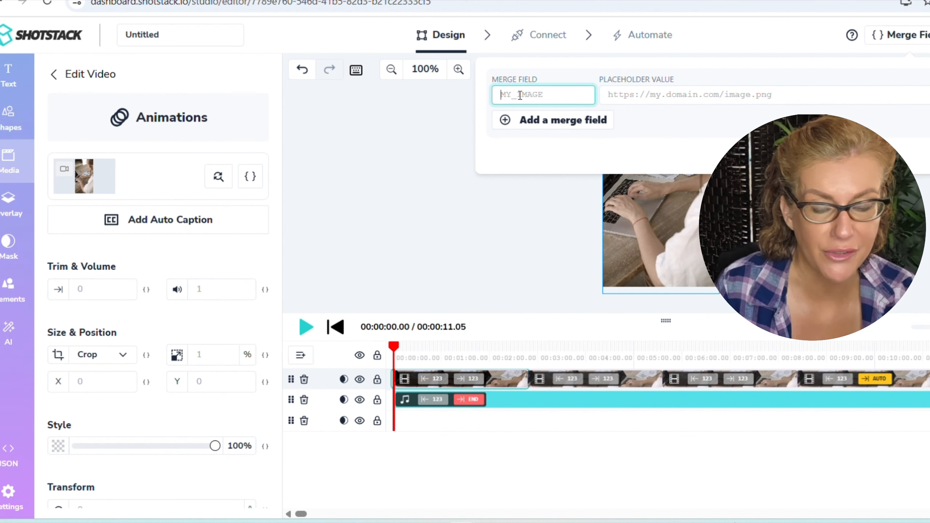
{"action": "type", "text": "My"}
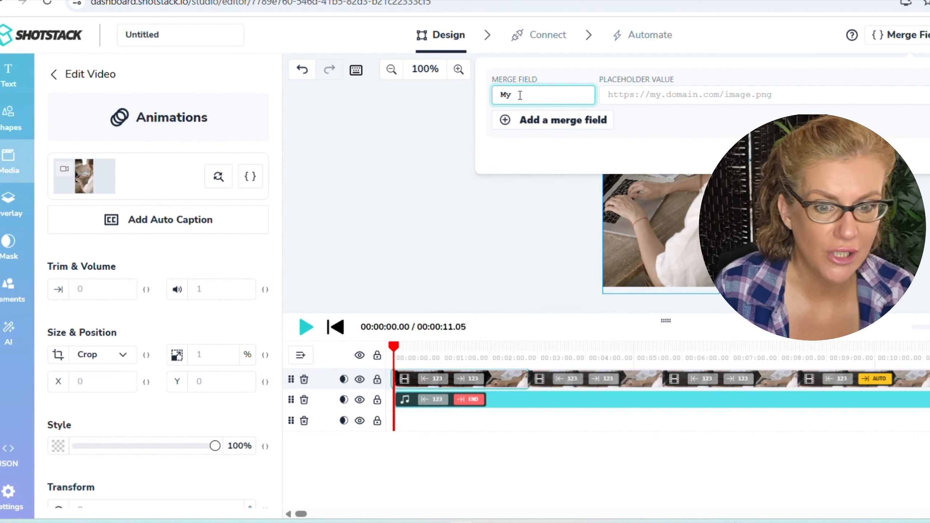
{"action": "key", "text": "BackSpace"}
{"action": "key", "text": "BackSpace"}
{"action": "type", "text": "c"}
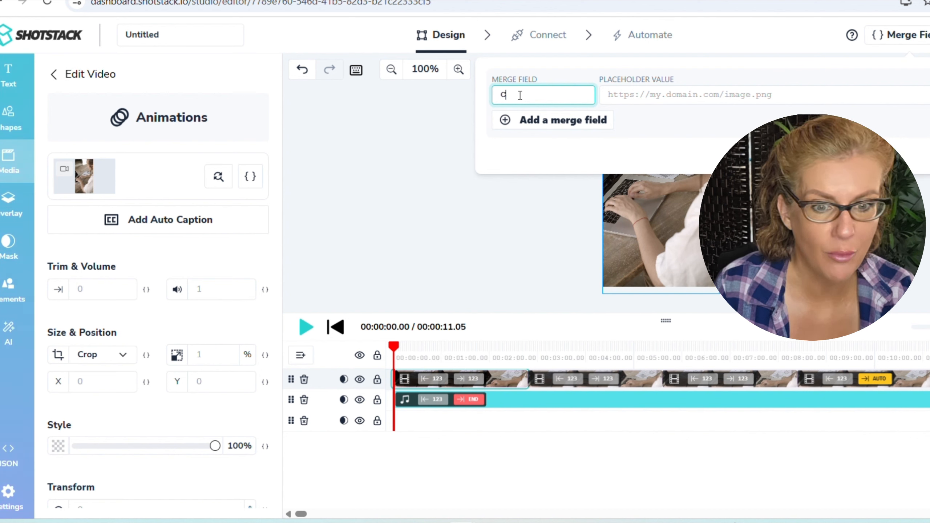
{"action": "type", "text": "lip1"}
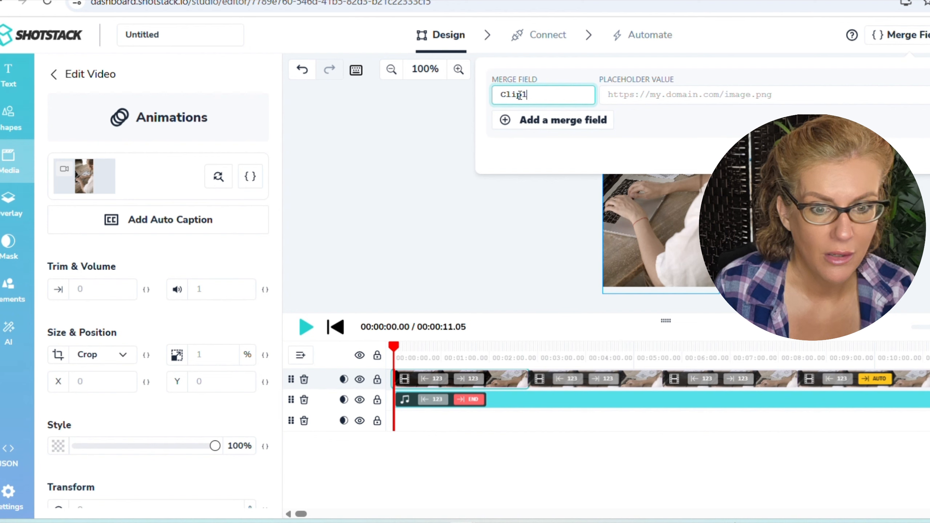
Switch to the content calendar in Google Sheets and copy the Clip 1 Dropbox link from the "email writing" row.
{"action": "left_click", "coordinate": [662, 98]}
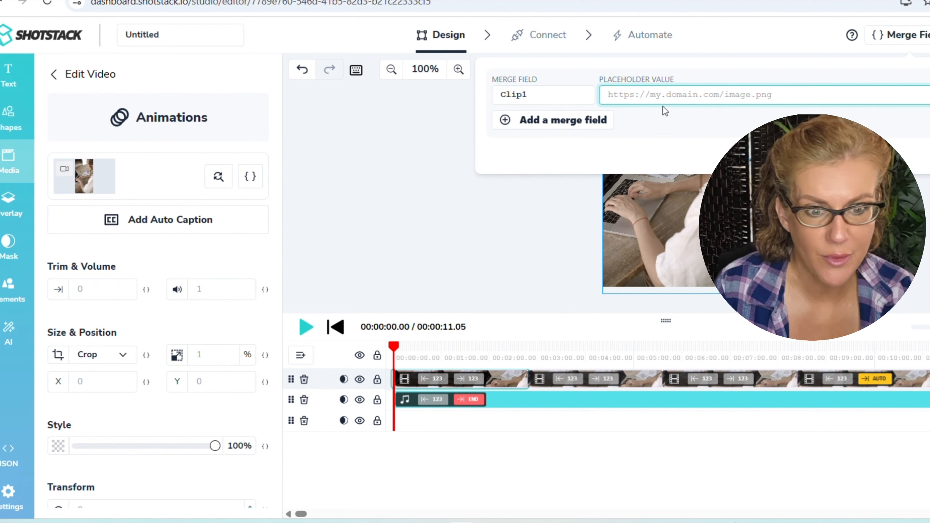
{"action": "left_click", "coordinate": [522, 522]}
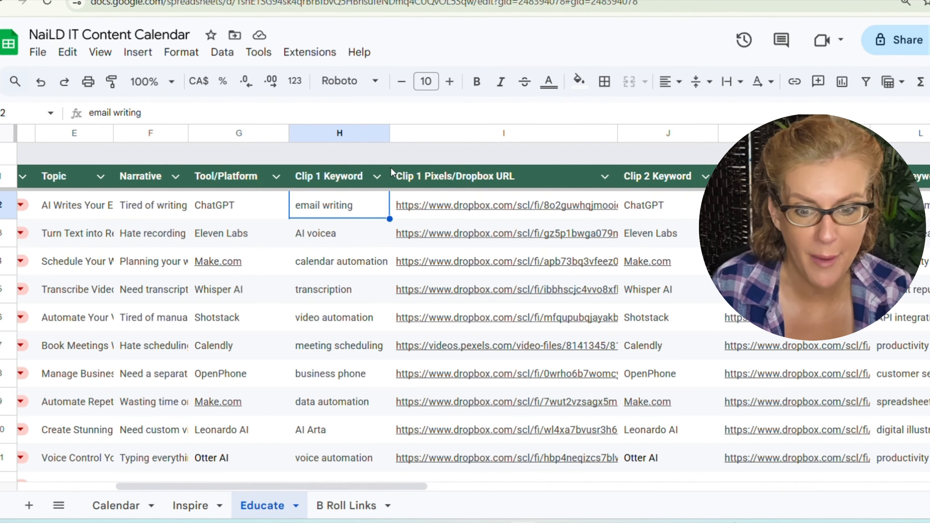
{"action": "left_click", "coordinate": [461, 203]}
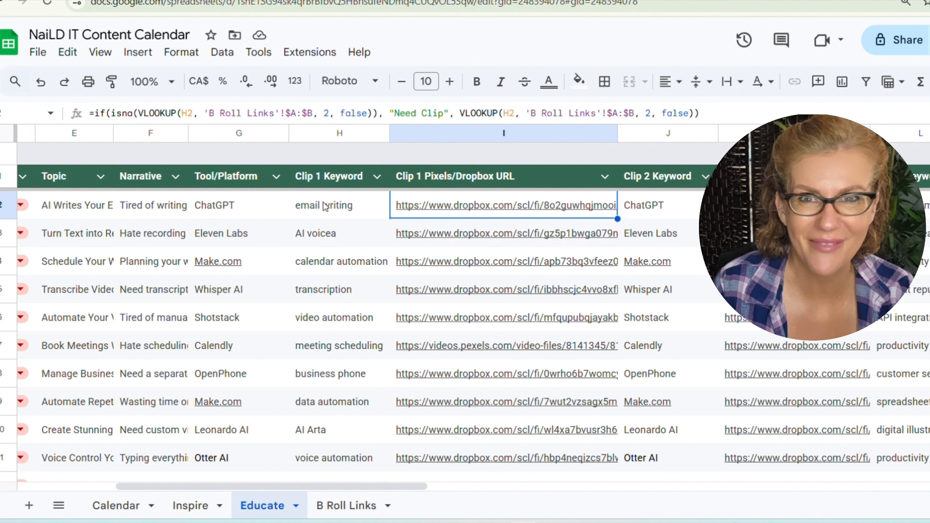
{"action": "mouse_move", "coordinate": [441, 208]}
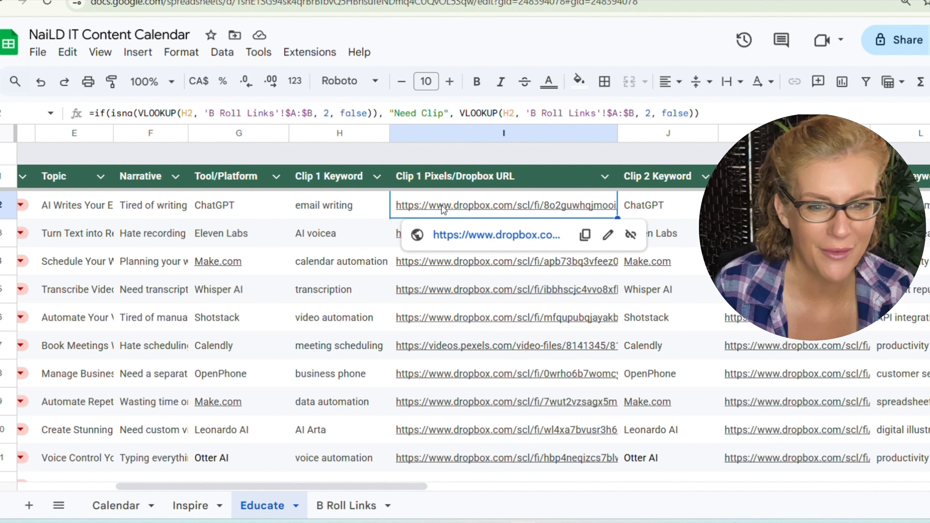
{"action": "left_click", "coordinate": [585, 235]}
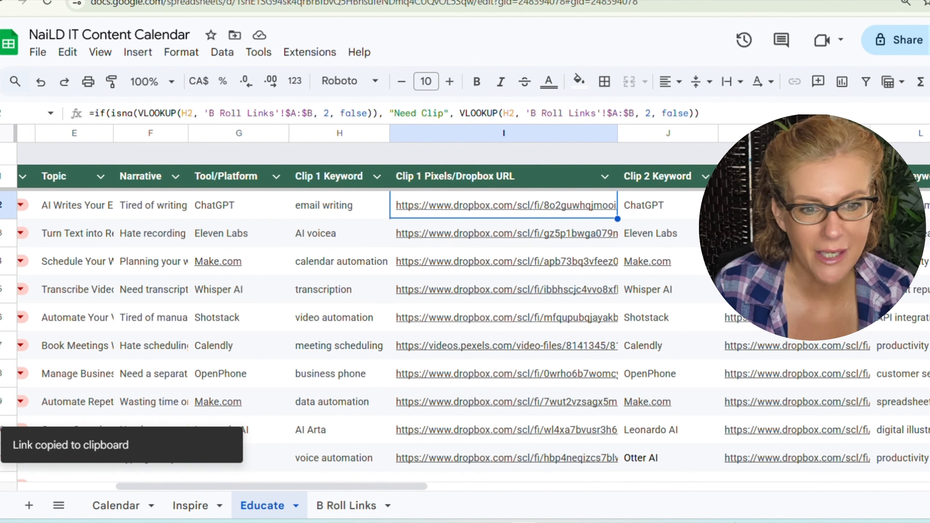
Return to Shotstack and paste the copied Dropbox link as the placeholder value of the Clip1 merge field.
{"action": "left_click", "coordinate": [461, 522]}
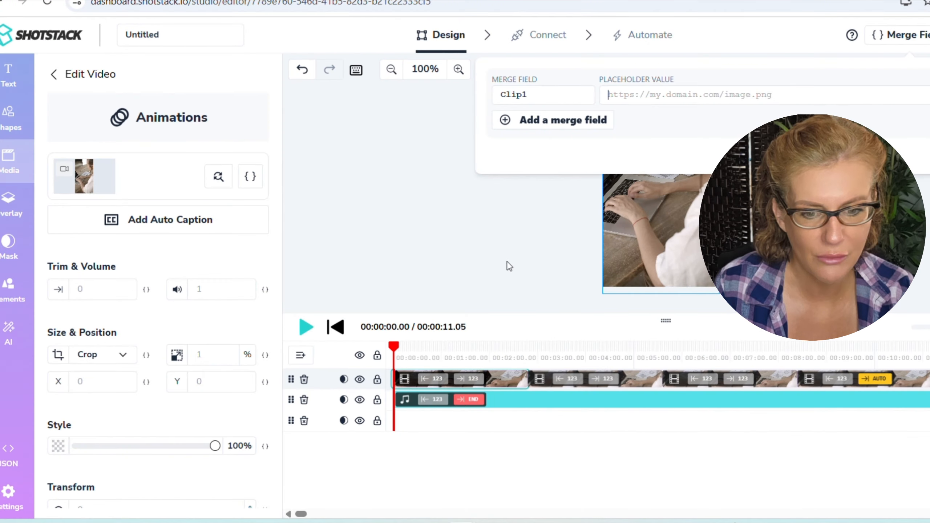
{"action": "left_click", "coordinate": [663, 101]}
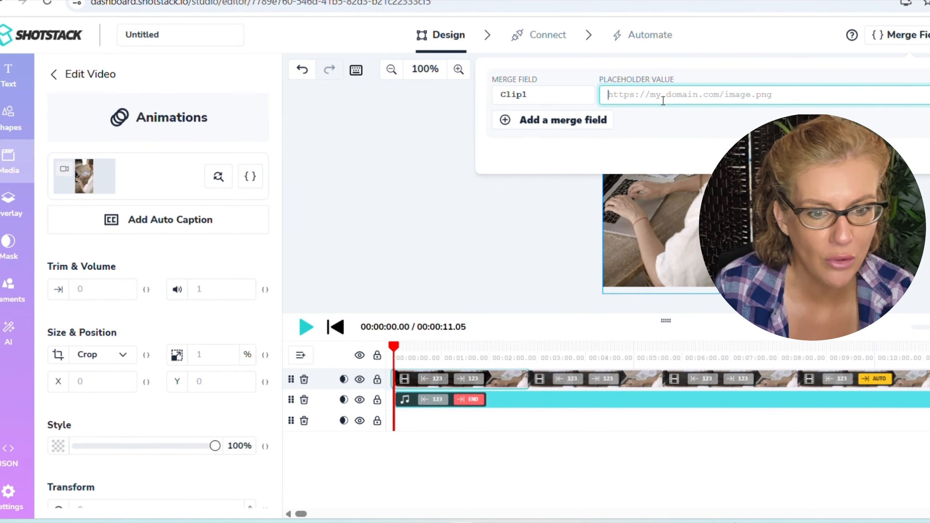
{"action": "key", "text": "ctrl+v"}
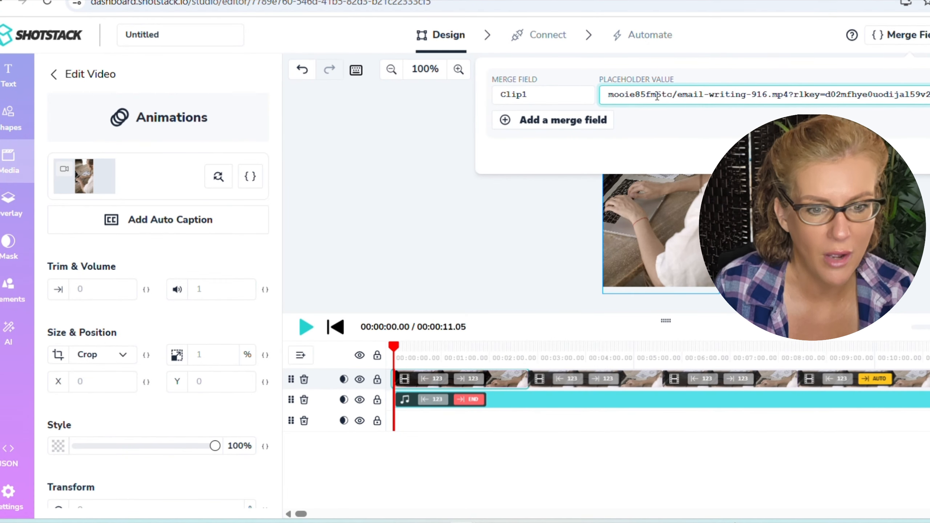
Add a second merge field named Clip2 below Clip1.
{"action": "left_click", "coordinate": [504, 121]}
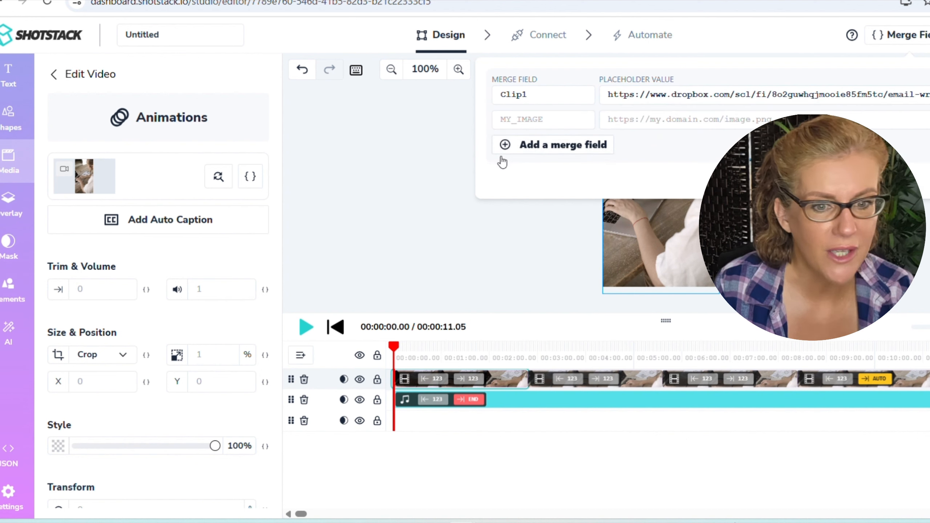
{"action": "left_click", "coordinate": [510, 119]}
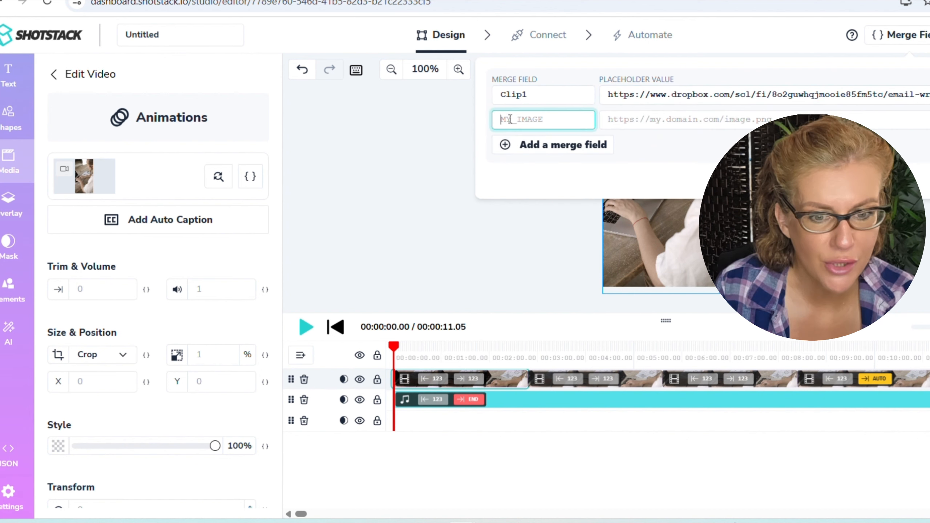
{"action": "type", "text": "Clop"}
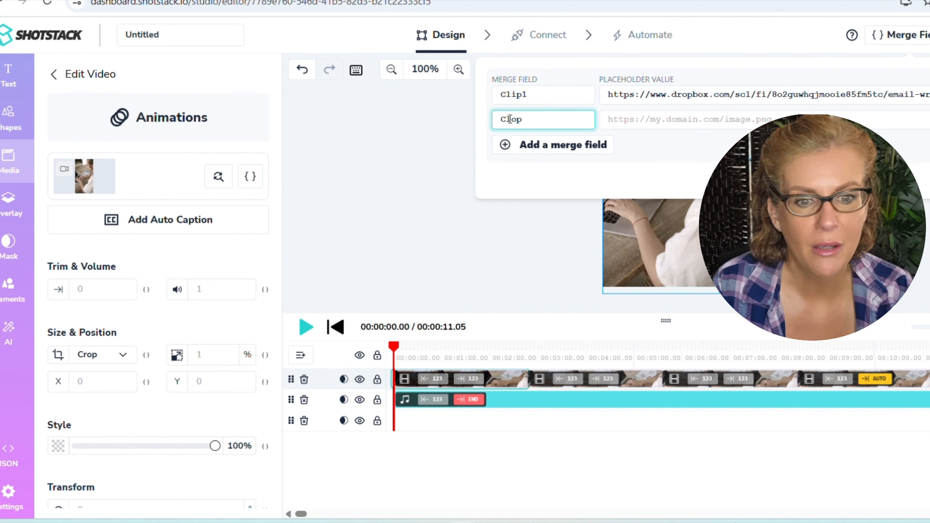
{"action": "key", "text": "BackSpace"}
{"action": "key", "text": "BackSpace"}
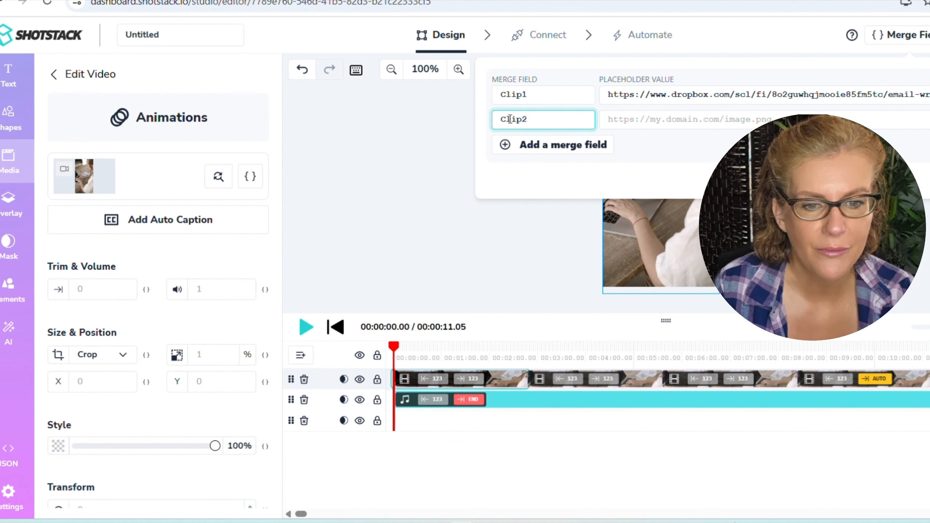
Copy the Clip 2 link of the "email writing" row from the Google Sheets content calendar and paste it as Clip2's placeholder value in Shotstack.
{"action": "left_click", "coordinate": [623, 118]}
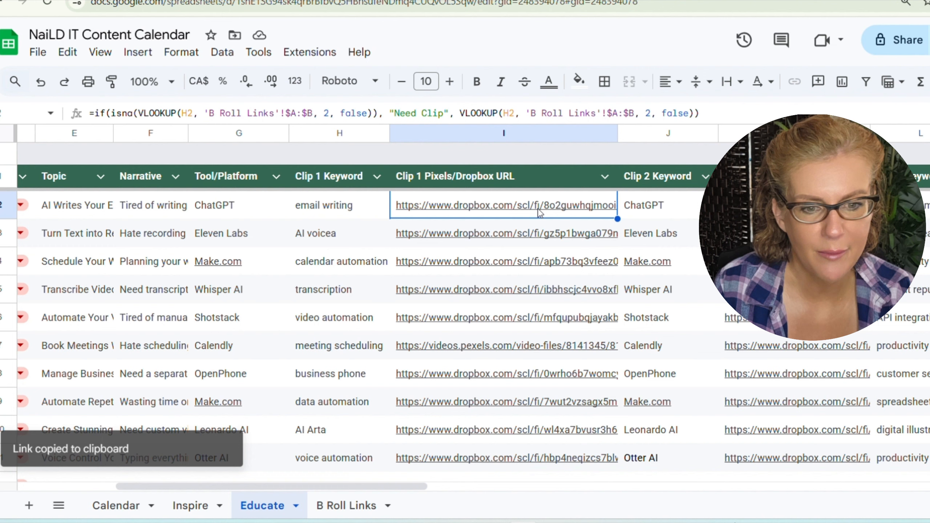
{"action": "mouse_move", "coordinate": [531, 216]}
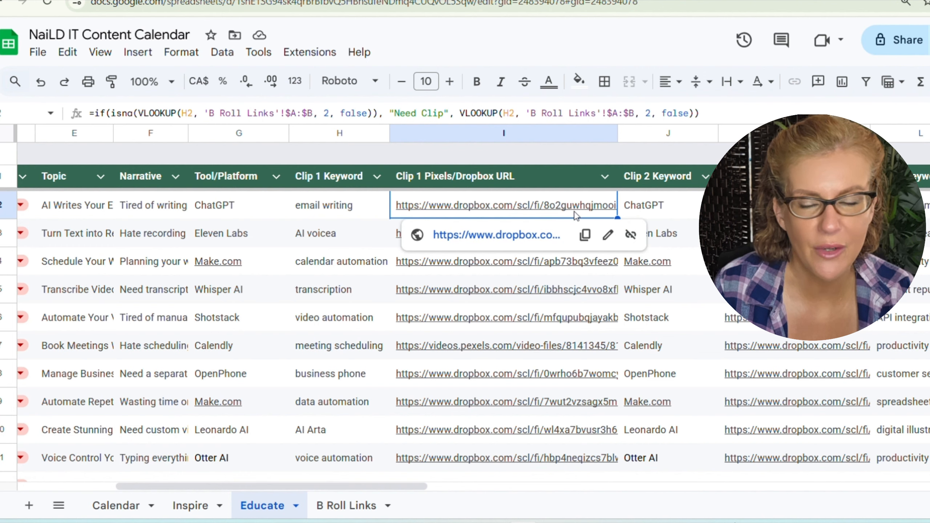
{"action": "left_click", "coordinate": [793, 206]}
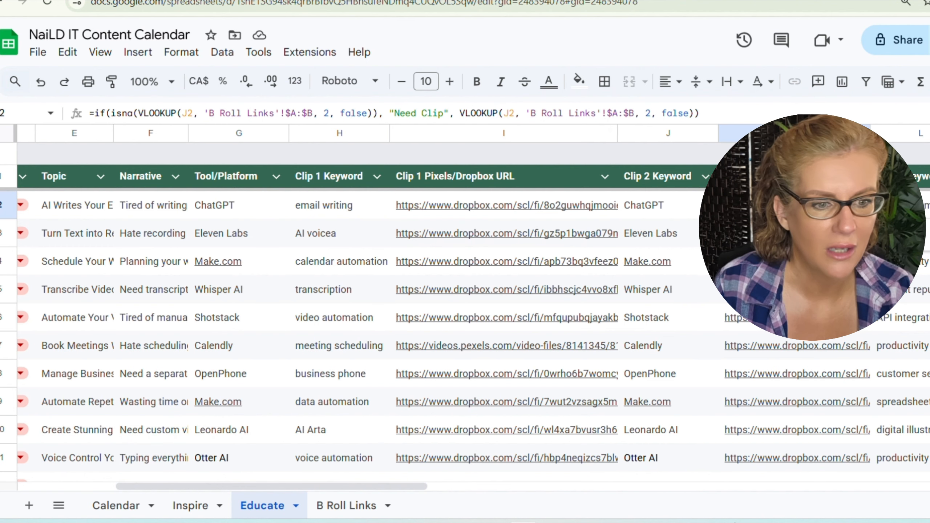
{"action": "left_click", "coordinate": [893, 236]}
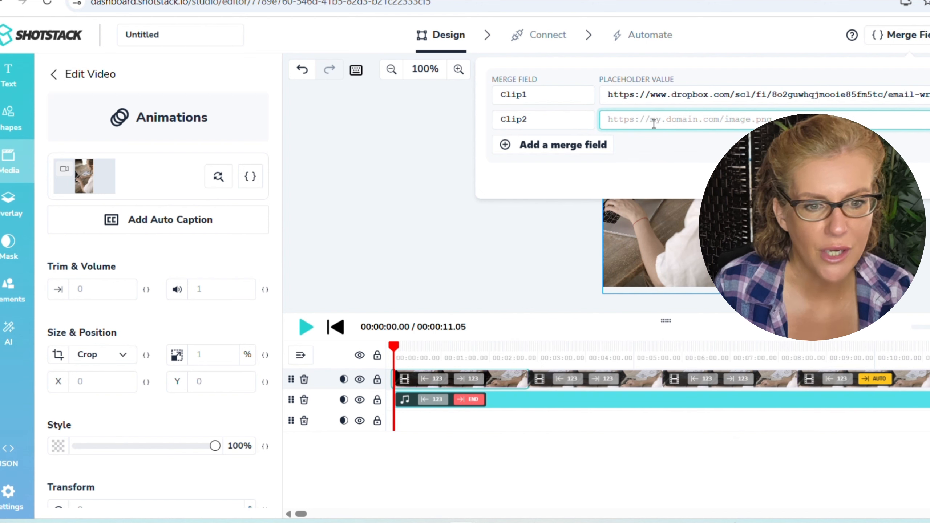
{"action": "key", "text": "ctrl+v"}
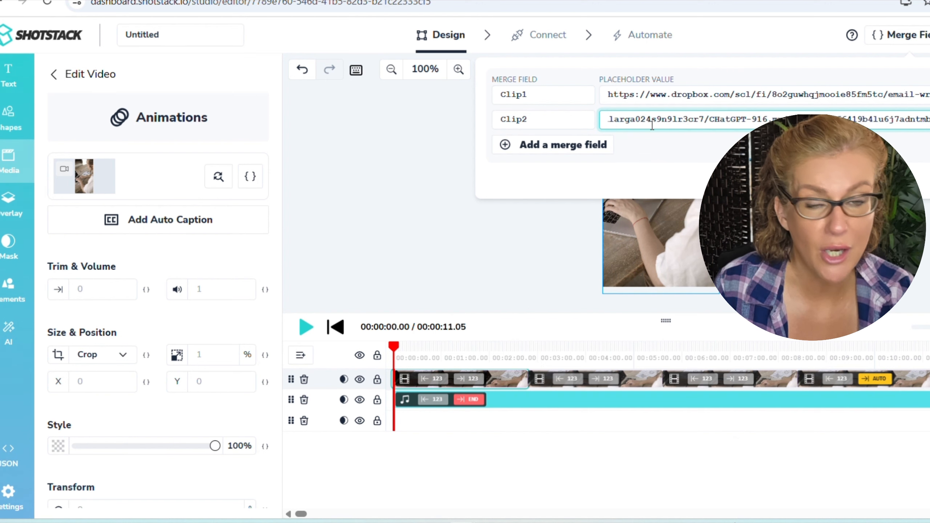
Add a third merge field named Clip3.
{"action": "left_click", "coordinate": [505, 145]}
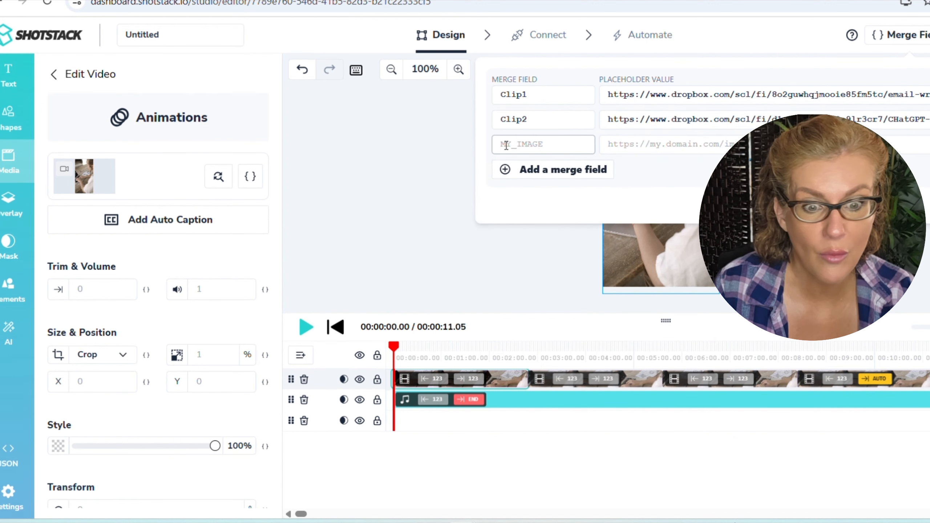
{"action": "left_click", "coordinate": [506, 145]}
{"action": "type", "text": "Clip"}
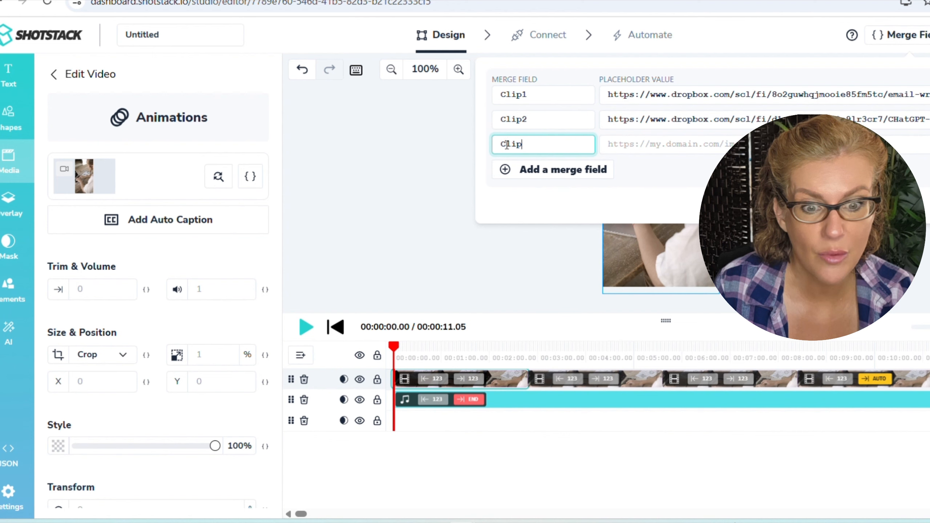
{"action": "type", "text": "3"}
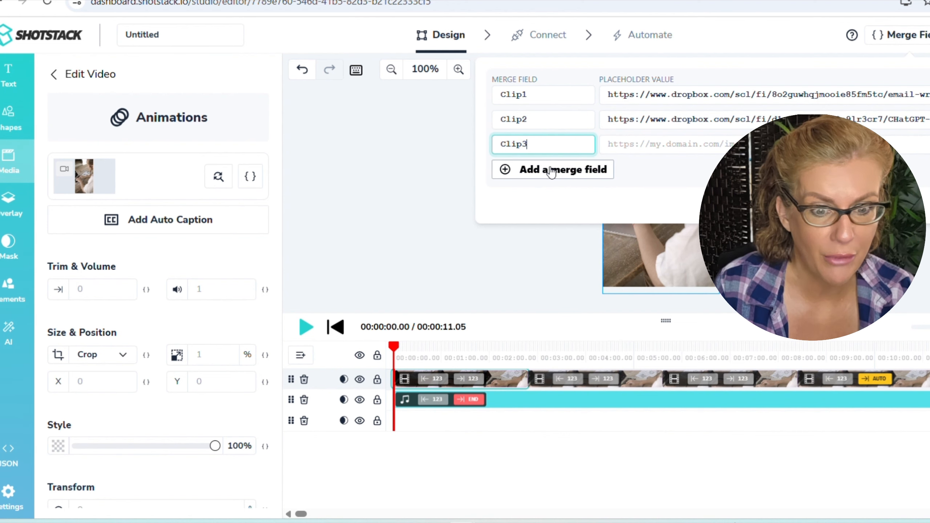
Copy the Clip 3 link of the "email writing" row from Google Sheets and paste it as Clip3's placeholder value in Shotstack.
{"action": "left_click", "coordinate": [632, 146]}
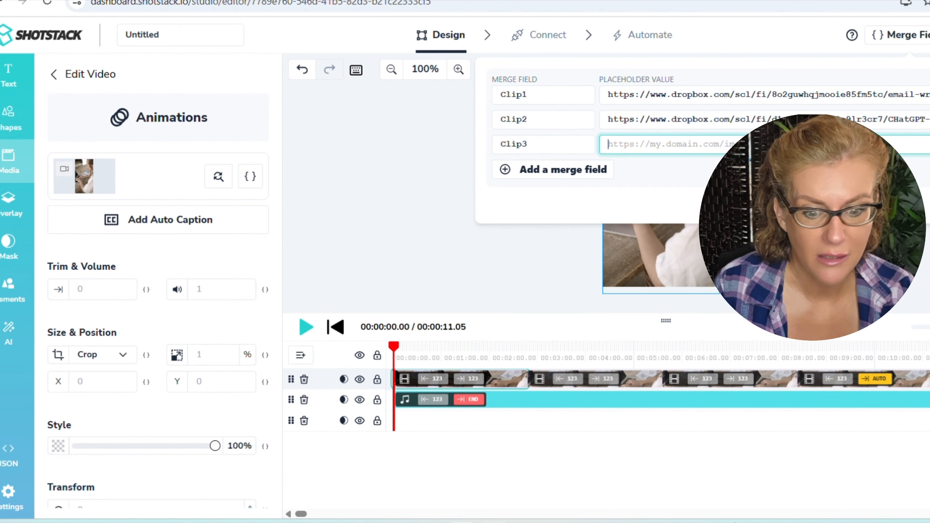
{"action": "left_click", "coordinate": [542, 519]}
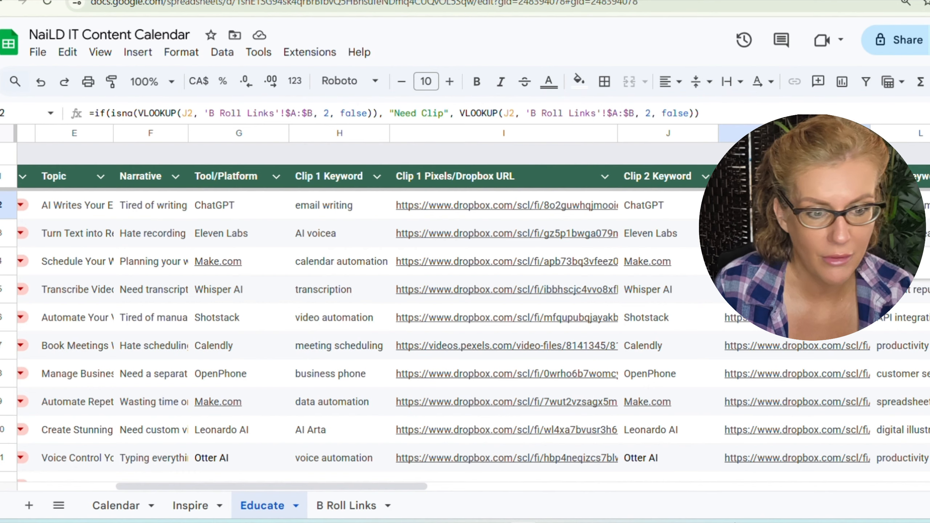
{"action": "key", "text": "Right"}
{"action": "key", "text": "Right"}
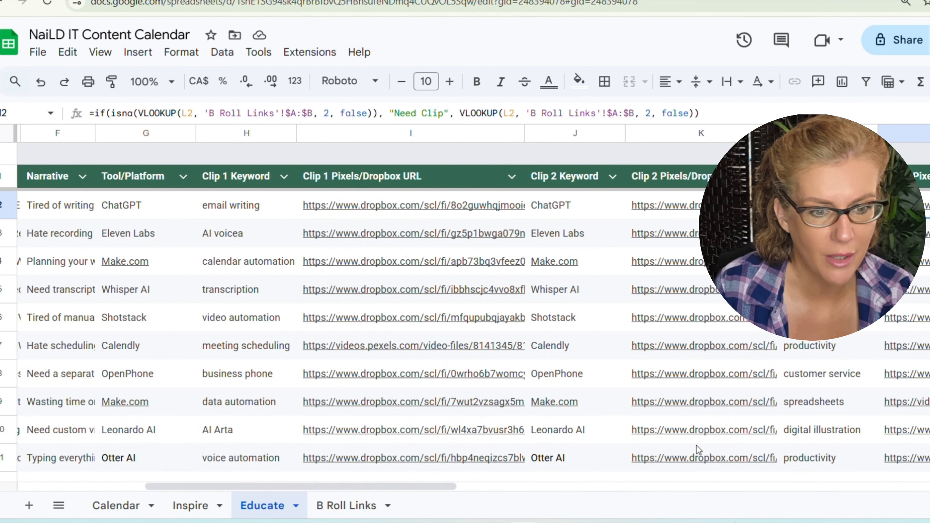
{"action": "left_click_drag", "start_coordinate": [440, 488], "coordinate": [547, 488]}
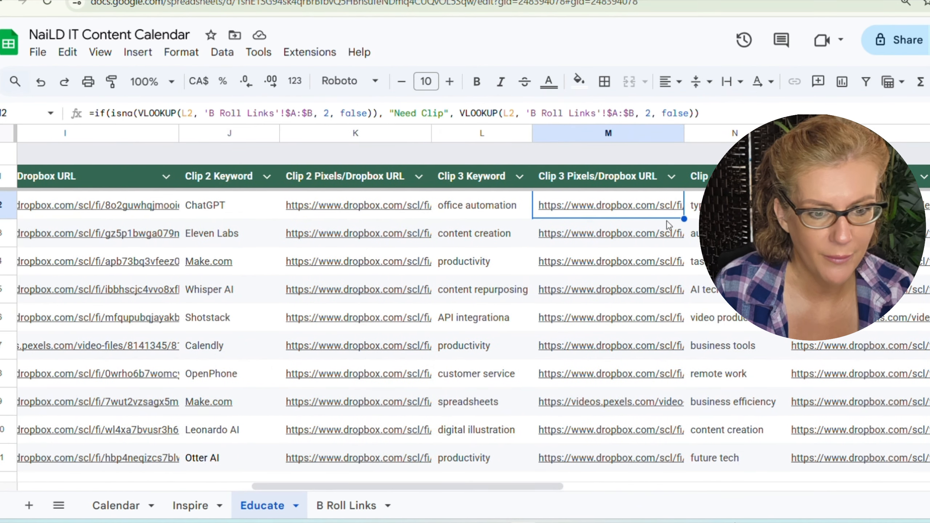
{"action": "mouse_move", "coordinate": [664, 202]}
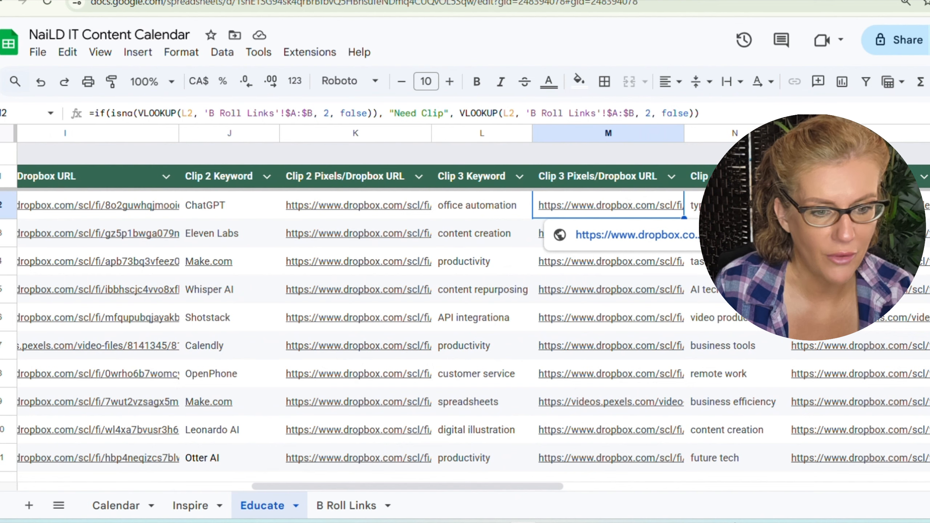
{"action": "left_click", "coordinate": [716, 235]}
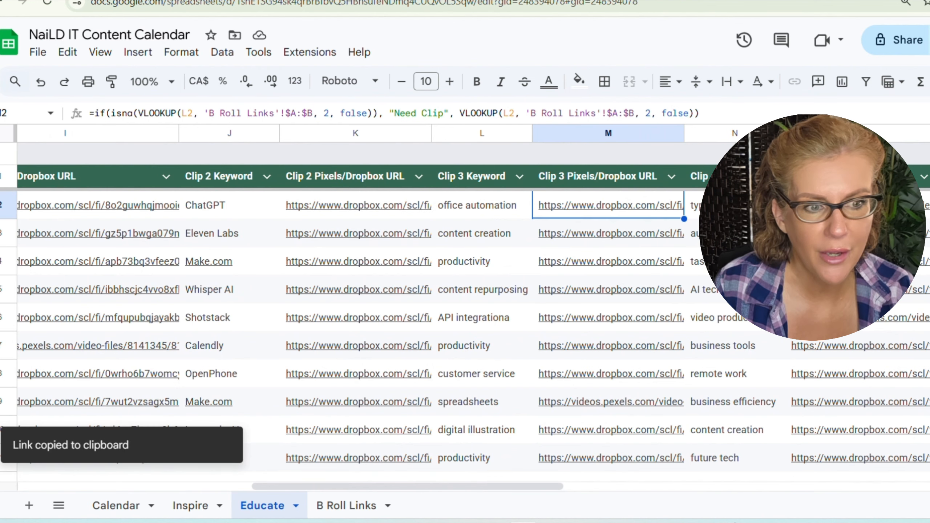
{"action": "key", "text": "ctrl+Tab"}
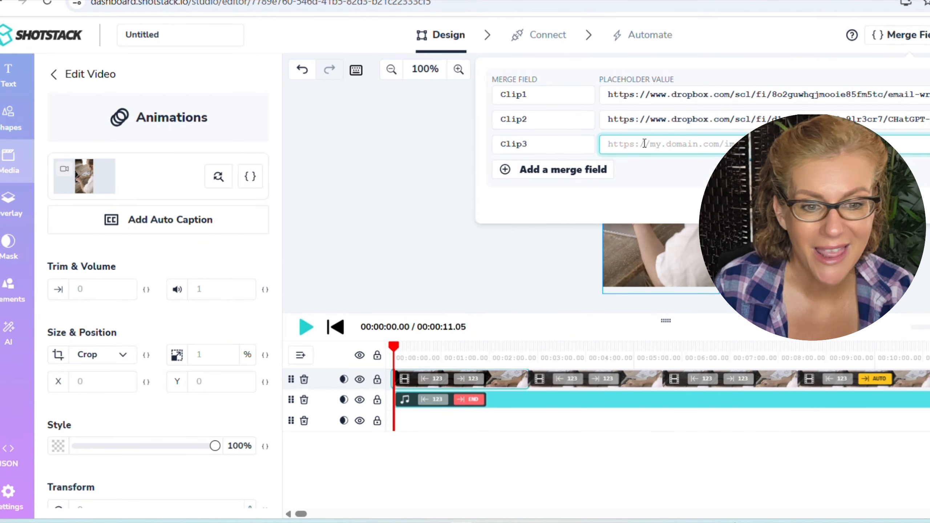
{"action": "key", "text": "ctrl+v"}
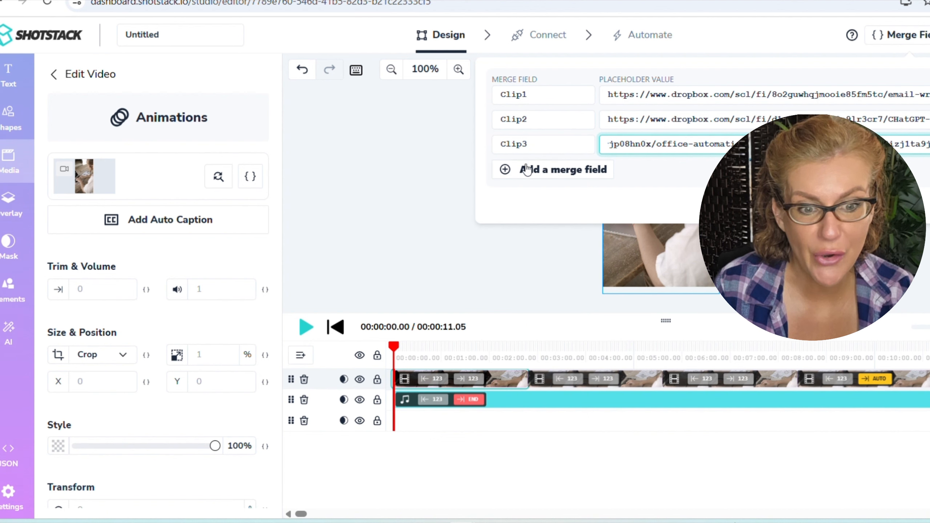
Add a fourth merge field named Clip4.
{"action": "left_click", "coordinate": [507, 171]}
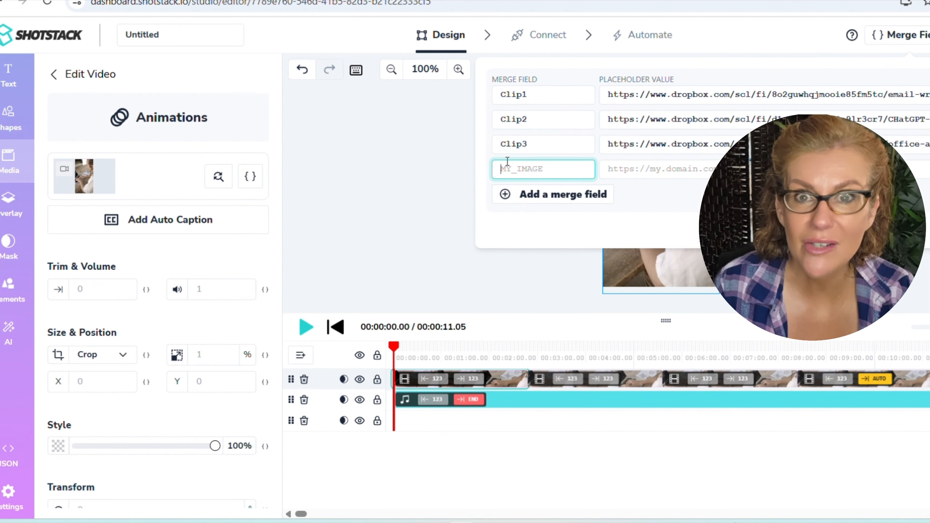
{"action": "type", "text": "Clip"}
{"action": "key", "text": "BackSpace"}
{"action": "key", "text": "BackSpace"}
{"action": "key", "text": "BackSpace"}
{"action": "key", "text": "BackSpace"}
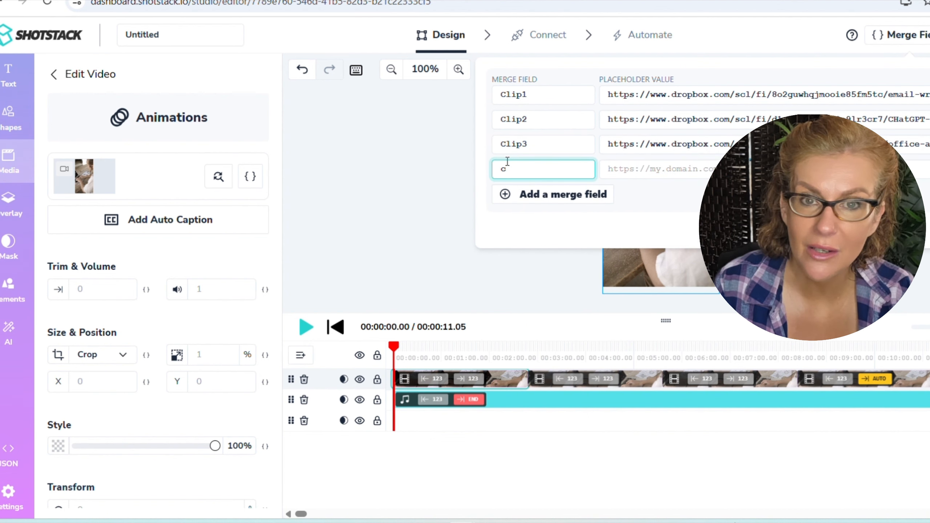
{"action": "type", "text": "Clip4"}
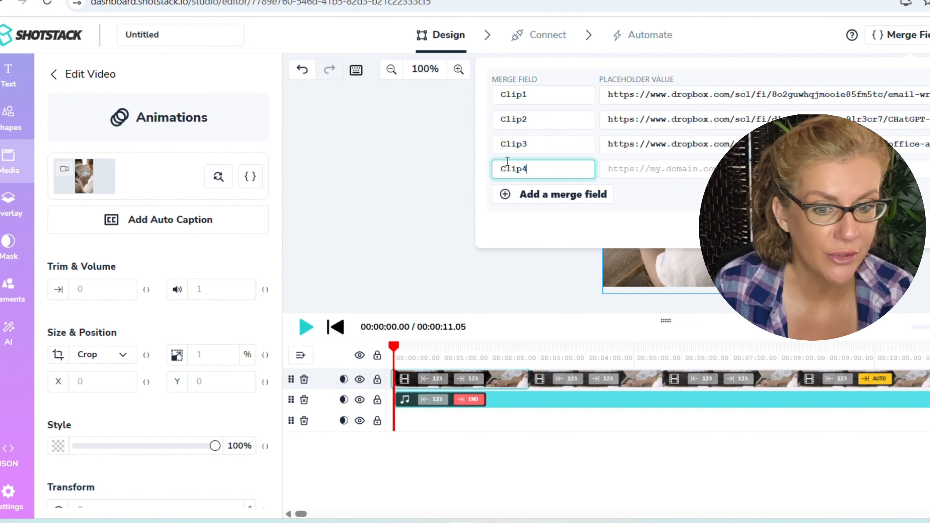
Copy the Clip 4 link of the "email writing" row from Google Sheets, paste it as Clip4's placeholder value in Shotstack, and close the merge field list.
{"action": "key", "text": "Tab"}
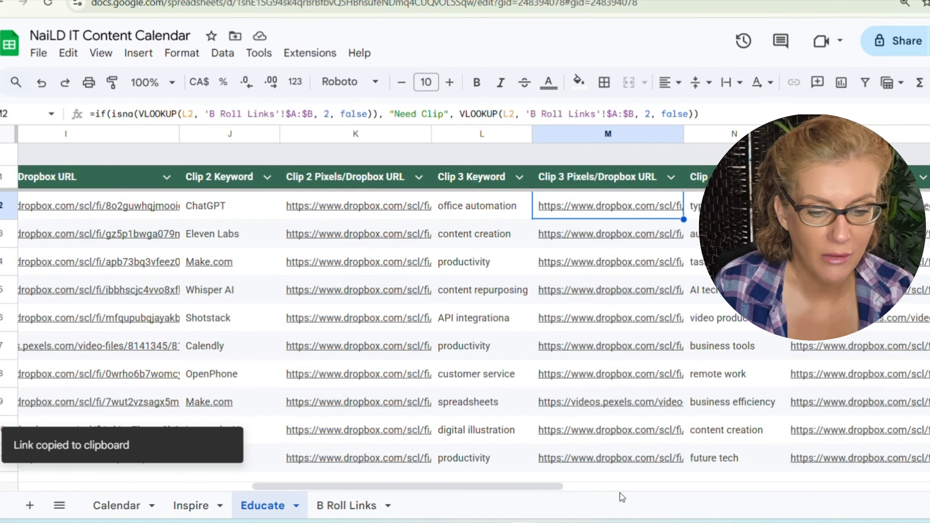
{"action": "key", "text": "Right"}
{"action": "key", "text": "Right"}
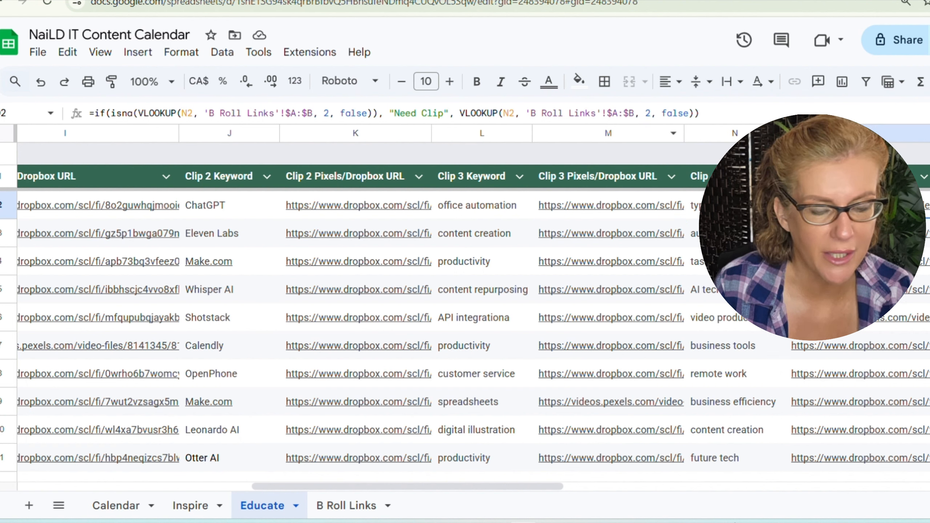
{"action": "mouse_move", "coordinate": [860, 206]}
{"action": "left_click", "coordinate": [877, 235]}
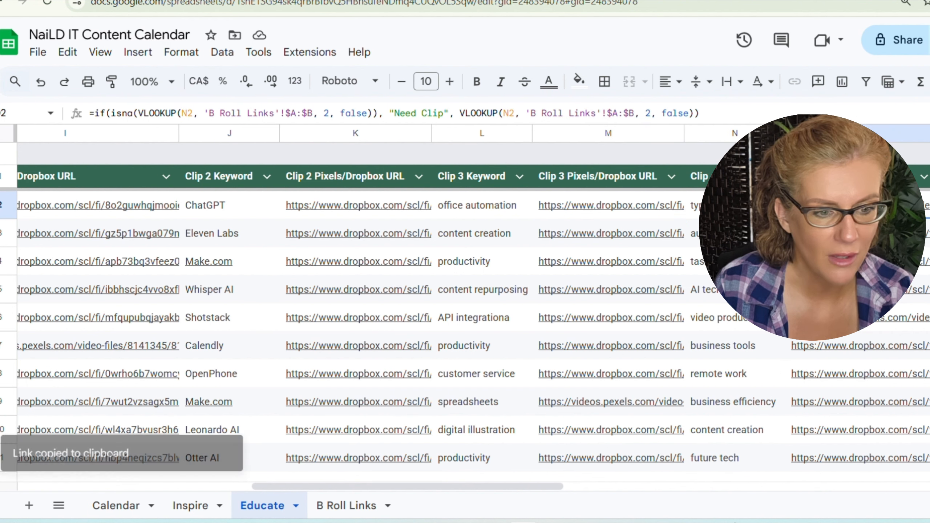
{"action": "left_click", "coordinate": [461, 522]}
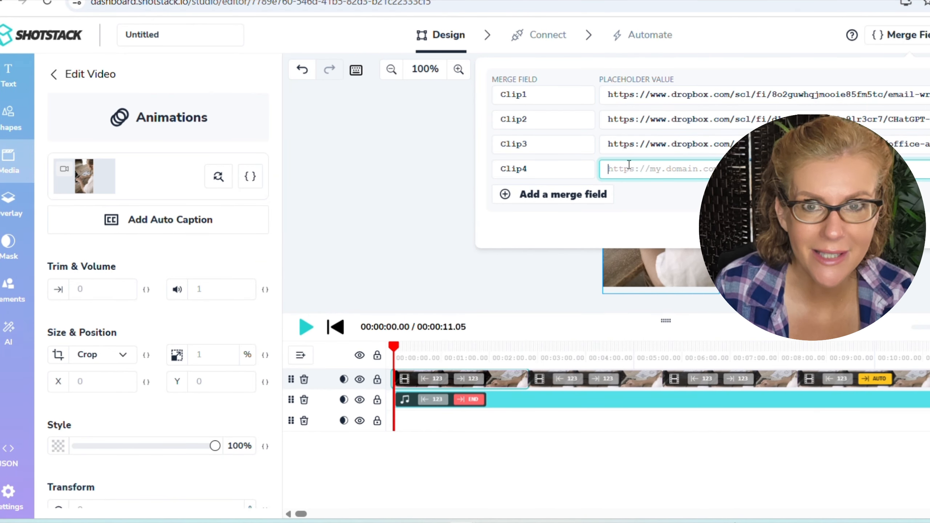
{"action": "key", "text": "ctrl+v"}
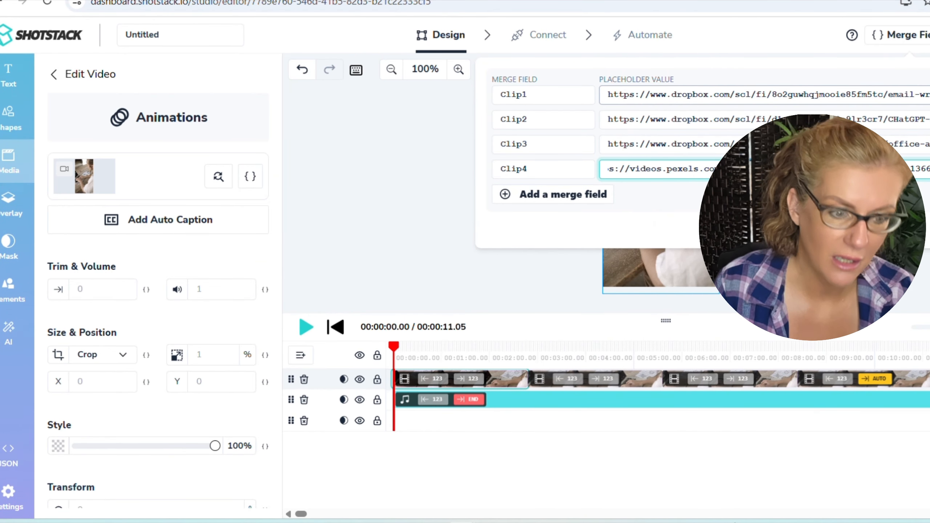
{"action": "left_click", "coordinate": [908, 230]}
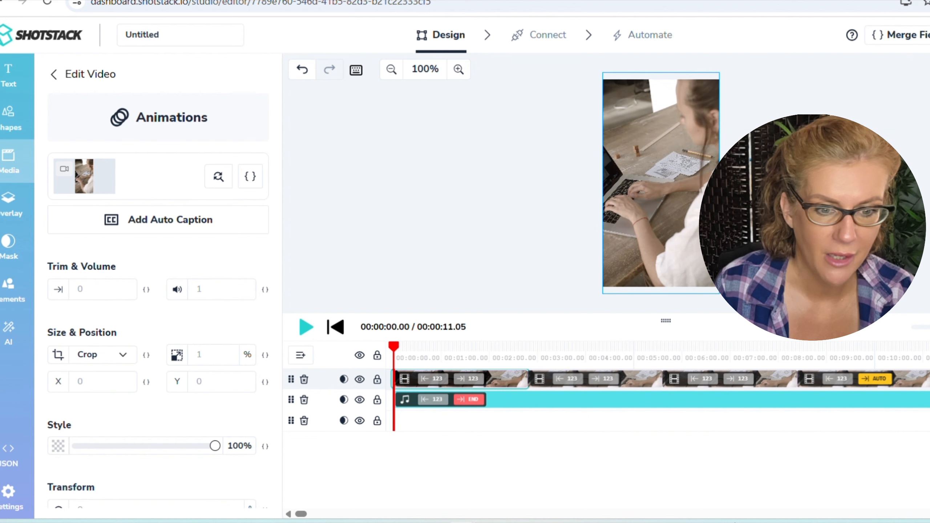
Rename the untitled template as Short Clips Tips and deselect the video clip.
{"action": "left_click", "coordinate": [153, 34]}
{"action": "double_click", "coordinate": [147, 33]}
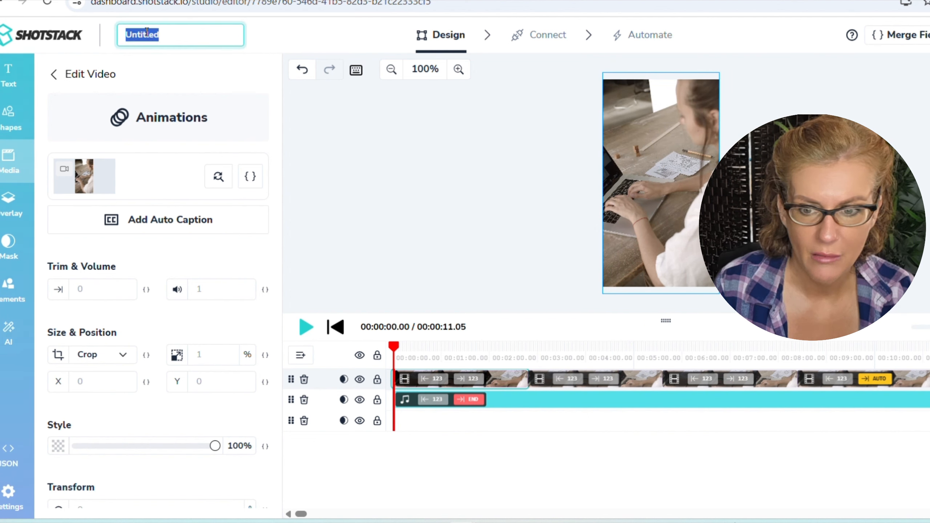
{"action": "type", "text": "Short"}
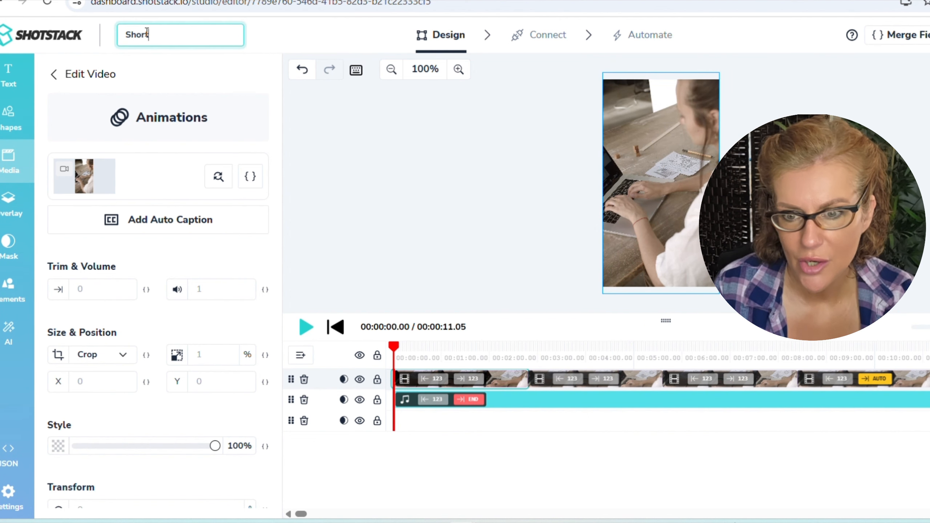
{"action": "type", "text": " Clips "}
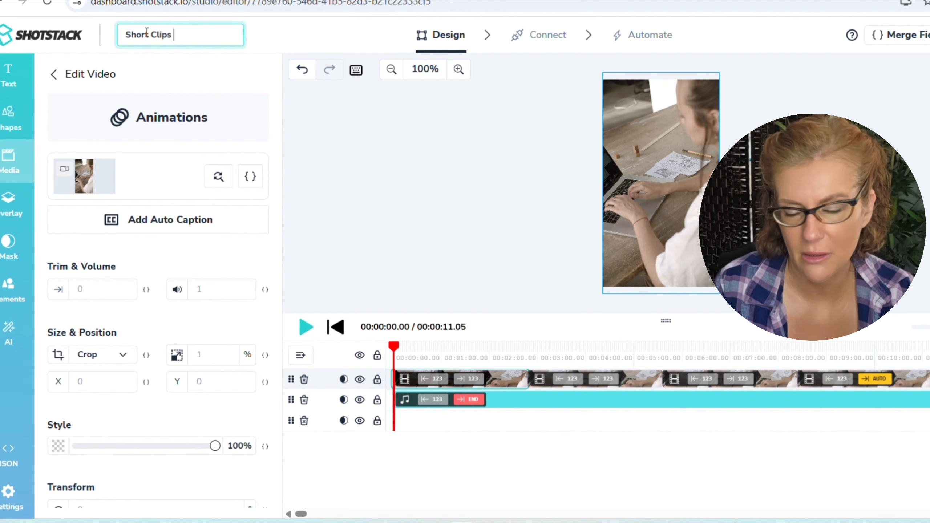
{"action": "type", "text": "Tips"}
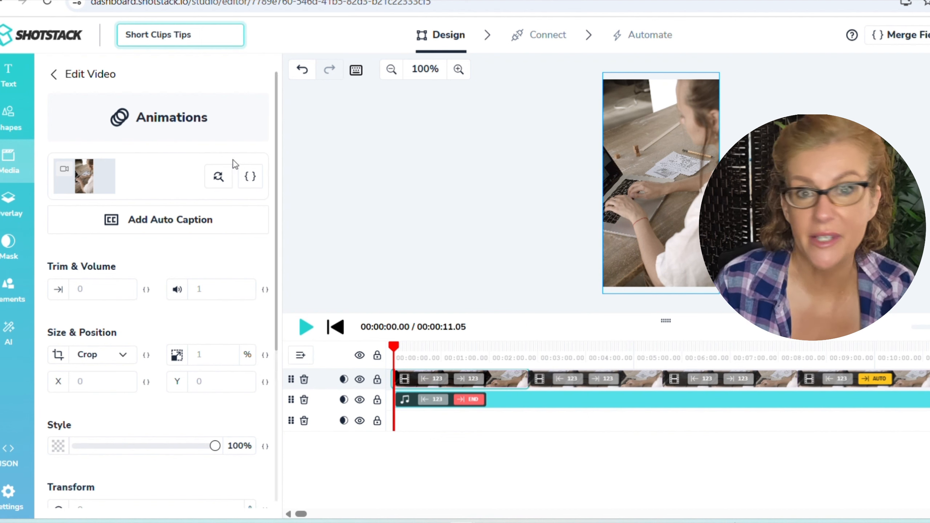
{"action": "left_click", "coordinate": [399, 178]}
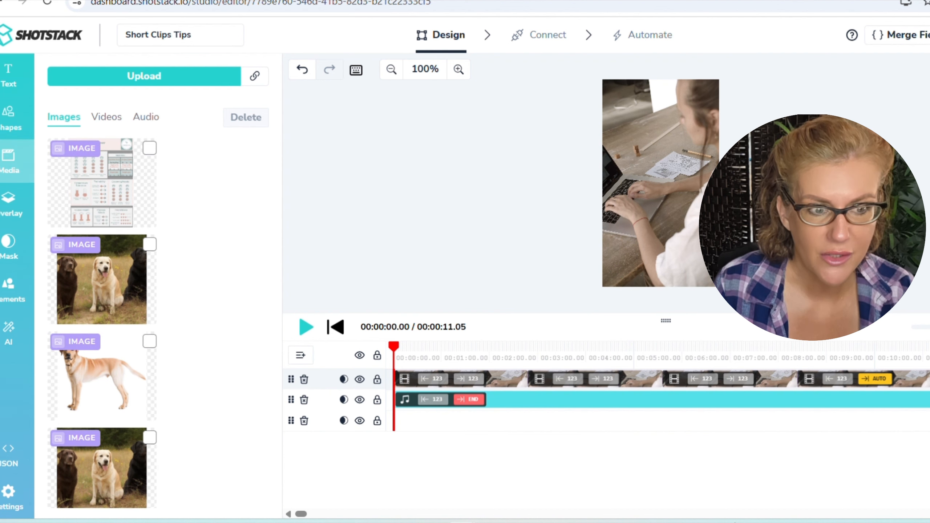
Add an AI text-to-speech clip to the template's timeline.
{"action": "left_click", "coordinate": [13, 334]}
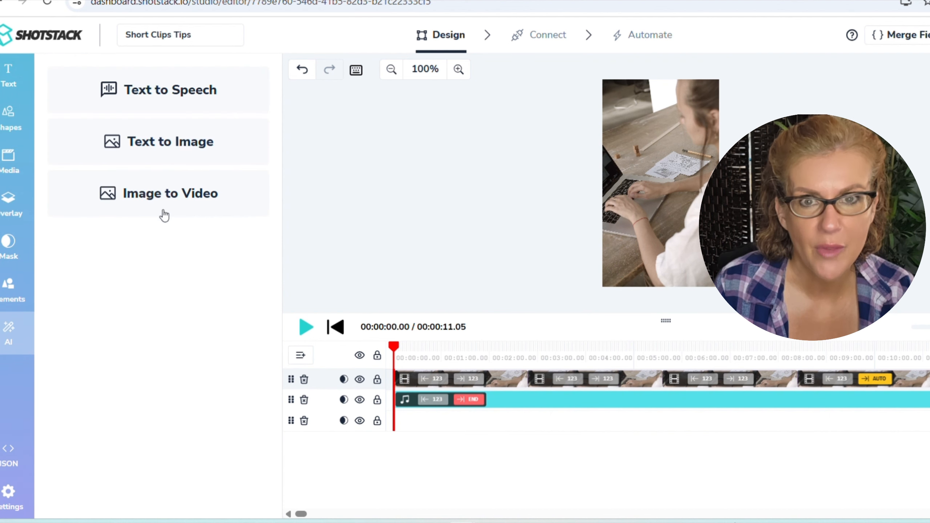
{"action": "left_click", "coordinate": [171, 97]}
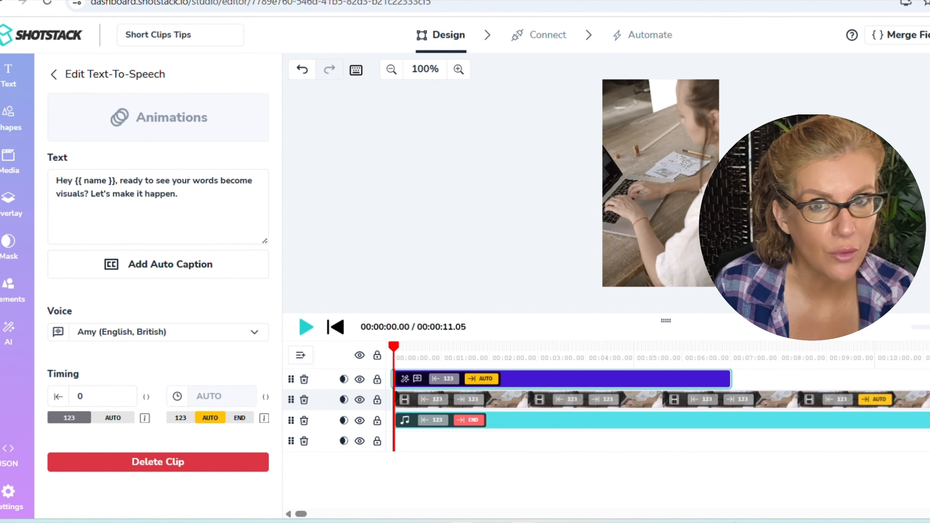
Copy the Narrative text of the "email writing" row from Google Sheets and replace the text-to-speech clip's sample text with it in Shotstack.
{"action": "mouse_move", "coordinate": [523, 522]}
{"action": "left_click", "coordinate": [522, 465]}
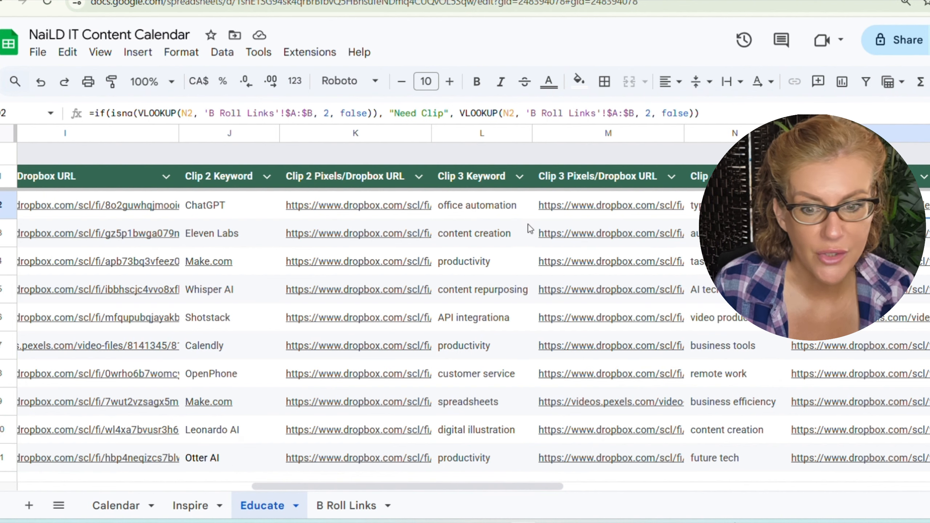
{"action": "left_click", "coordinate": [244, 206]}
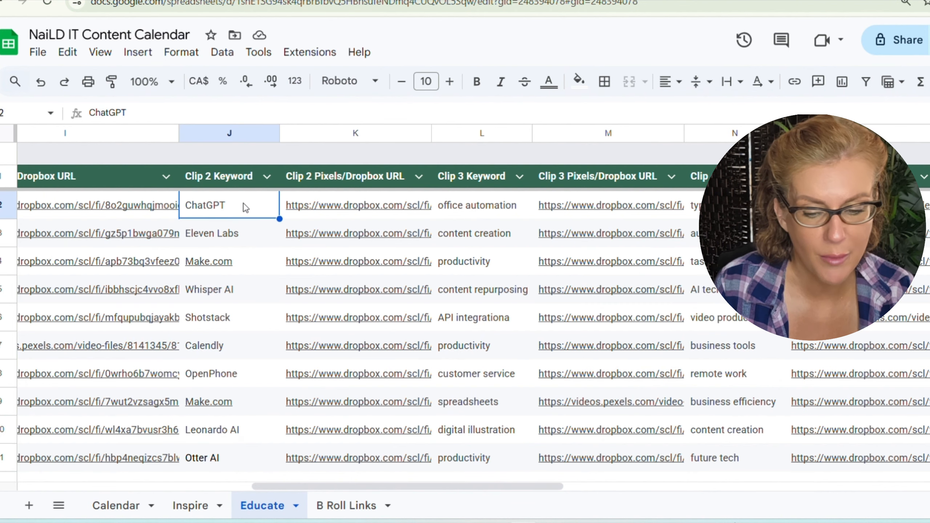
{"action": "key", "text": "Left"}
{"action": "key", "text": "Left"}
{"action": "key", "text": "Left"}
{"action": "key", "text": "Left"}
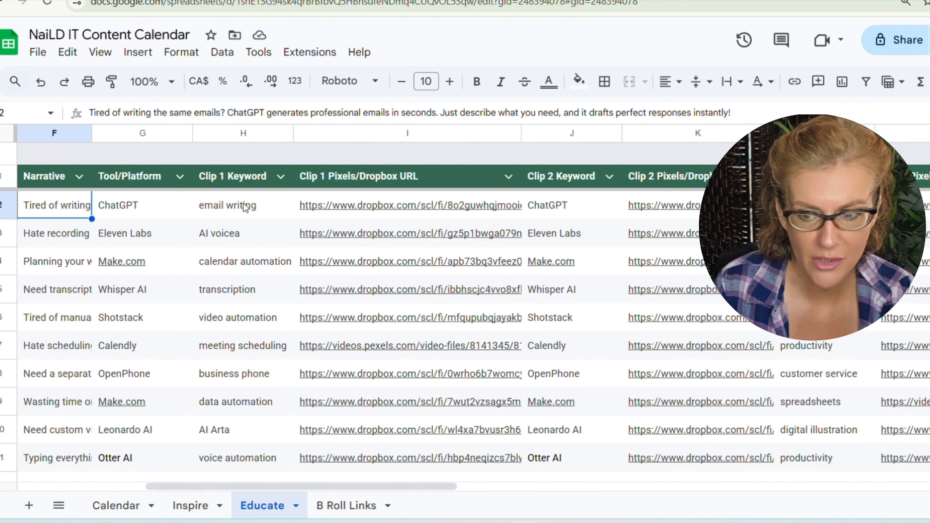
{"action": "key", "text": "Left"}
{"action": "key", "text": "Left"}
{"action": "left_click", "coordinate": [117, 208]}
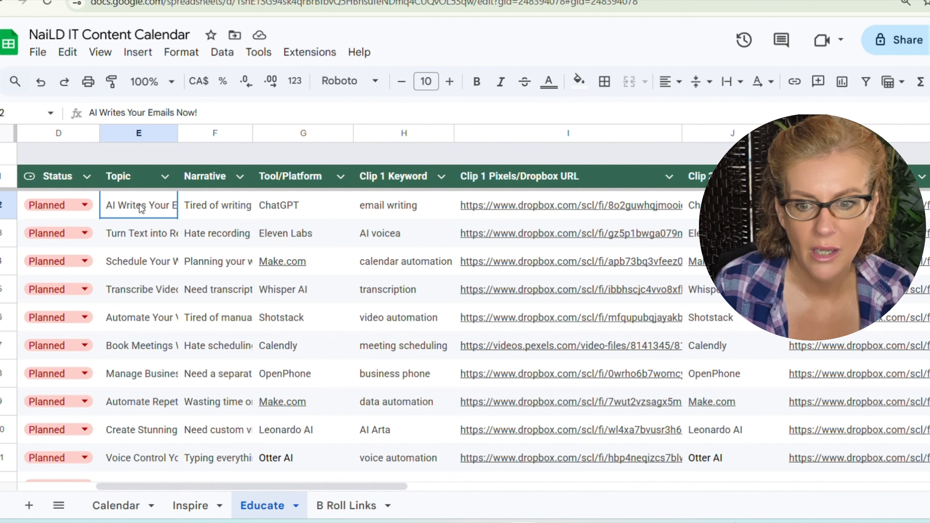
{"action": "left_click", "coordinate": [201, 208]}
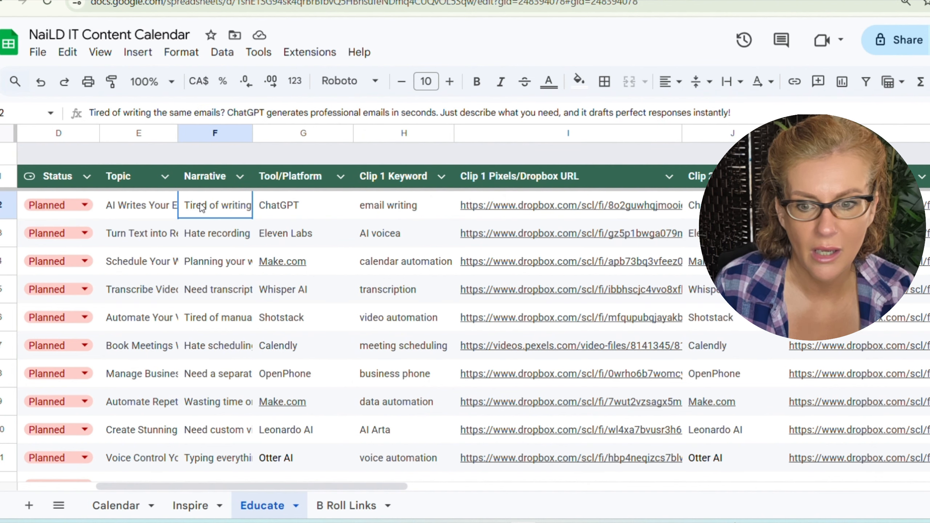
{"action": "triple_click", "coordinate": [171, 115]}
{"action": "key", "text": "ctrl+c"}
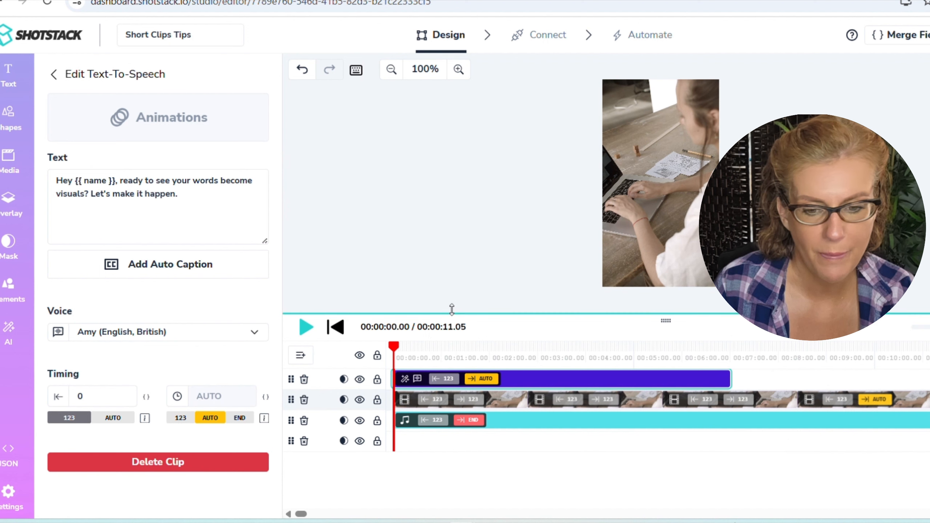
{"action": "left_click_drag", "start_coordinate": [183, 193], "coordinate": [68, 179]}
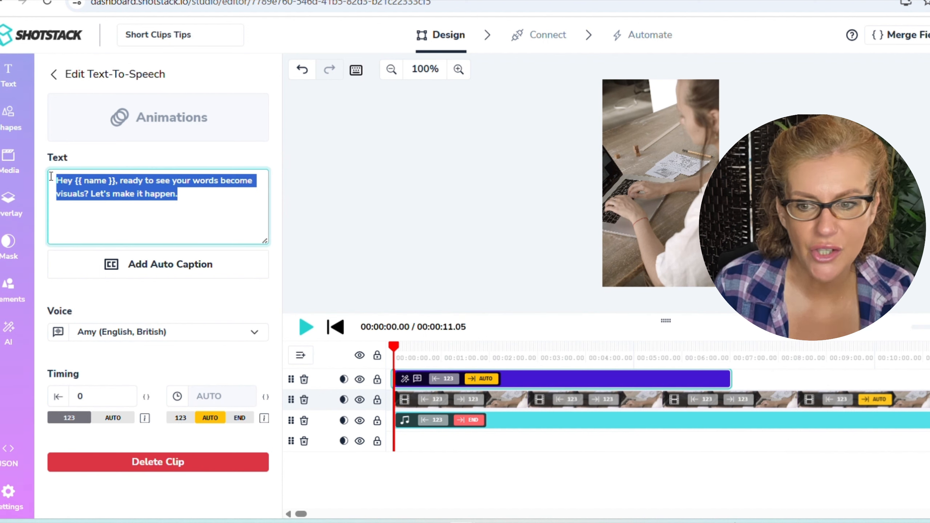
{"action": "key", "text": "ctrl+v"}
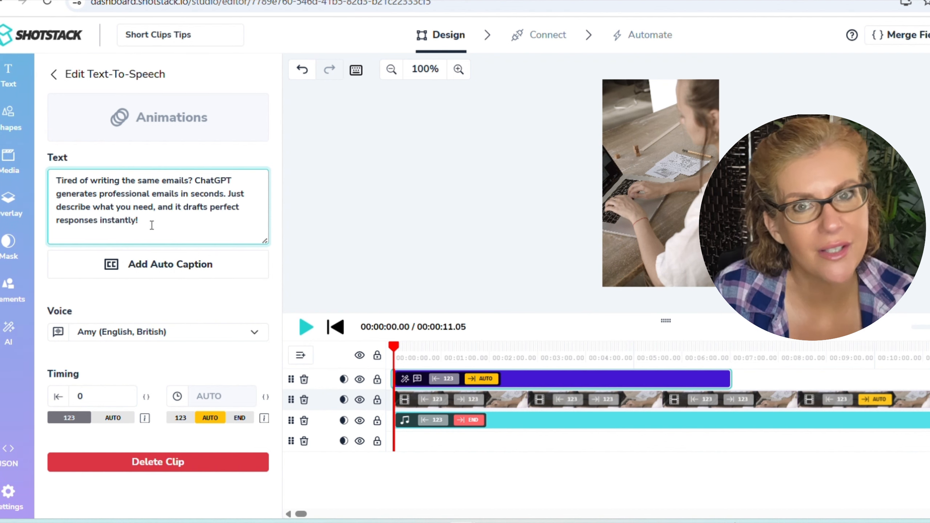
Add a merge field named Narration with the copied narrative text as its placeholder value.
{"action": "left_click", "coordinate": [903, 35]}
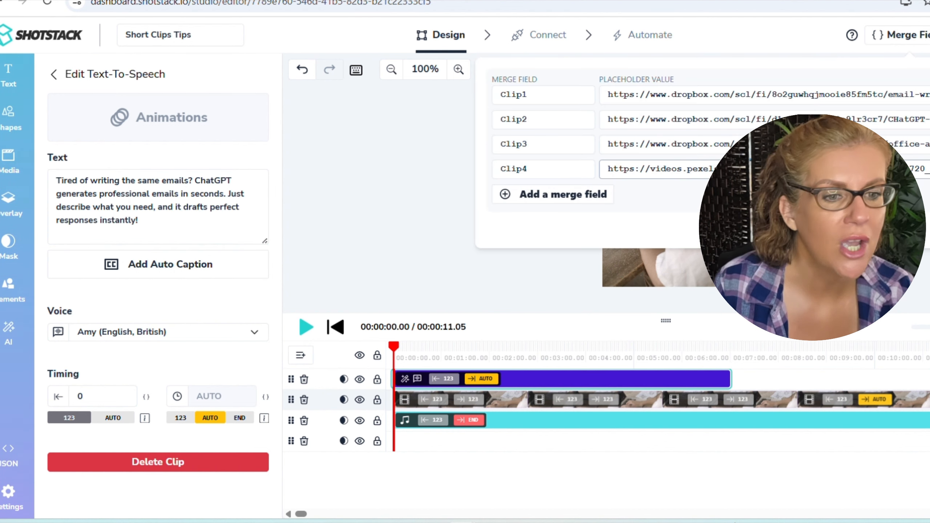
{"action": "left_click", "coordinate": [508, 194]}
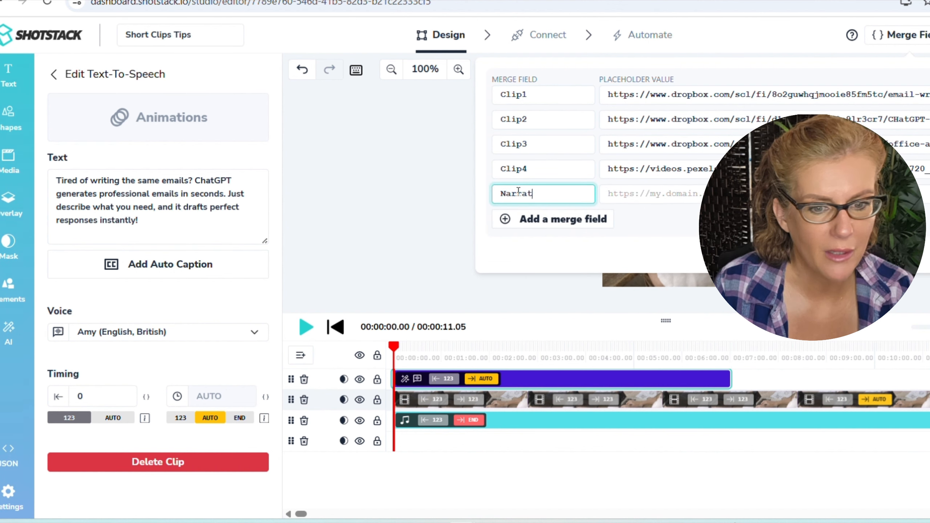
{"action": "left_click", "coordinate": [623, 193]}
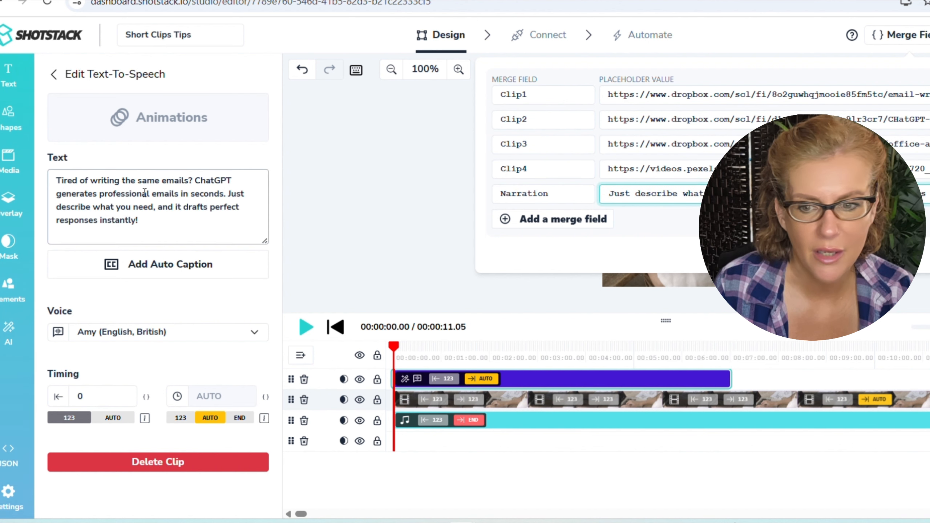
Replace the text-to-speech clip's text with {{ Narration }} and check the Narration placeholder value in the merge field list.
{"action": "left_click", "coordinate": [153, 219]}
{"action": "left_click", "coordinate": [63, 181], "text": "shift"}
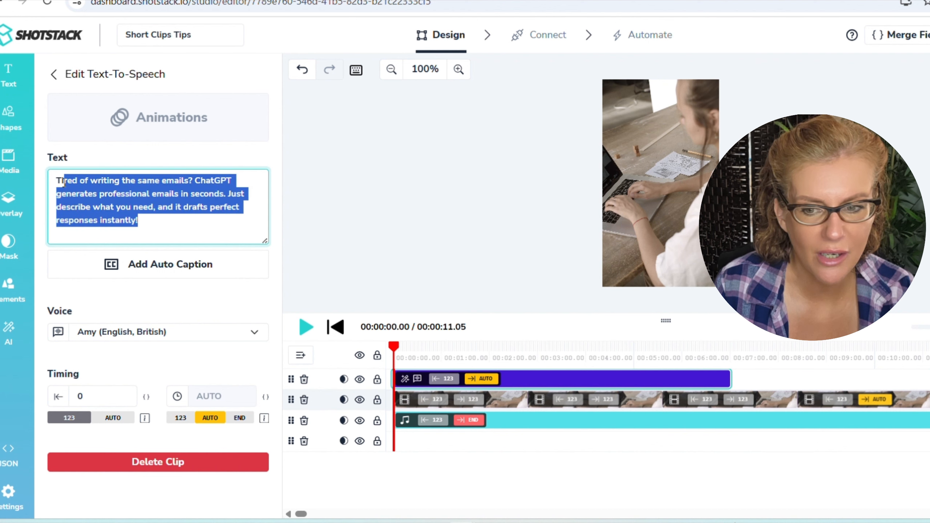
{"action": "type", "text": "{{ Narration"}
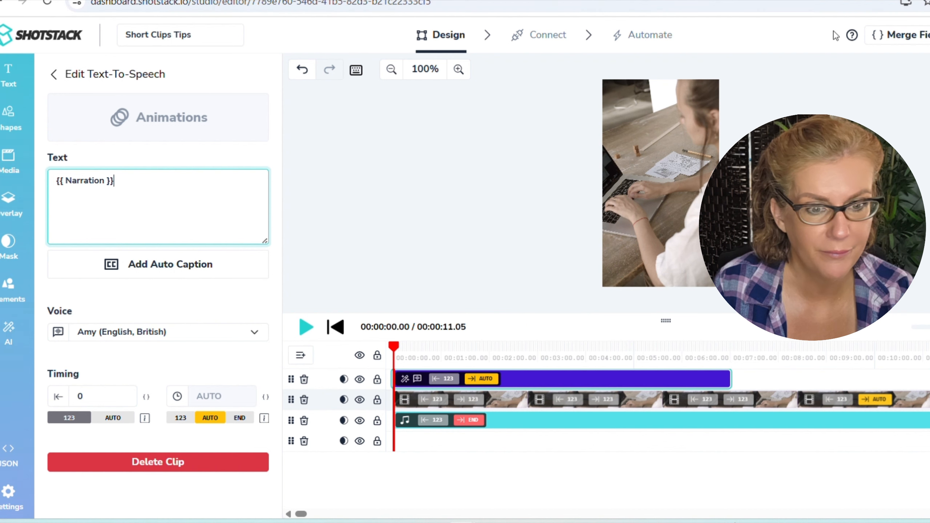
{"action": "left_click", "coordinate": [902, 46]}
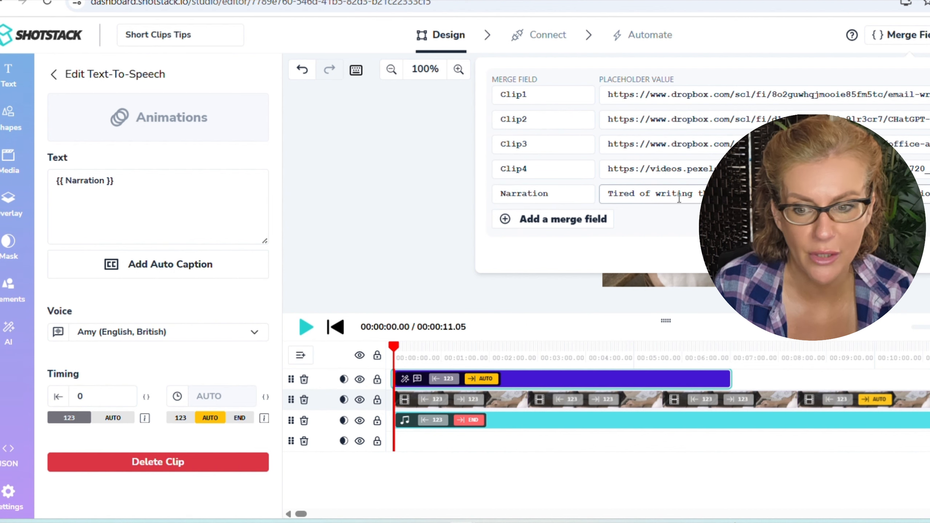
{"action": "left_click", "coordinate": [128, 178]}
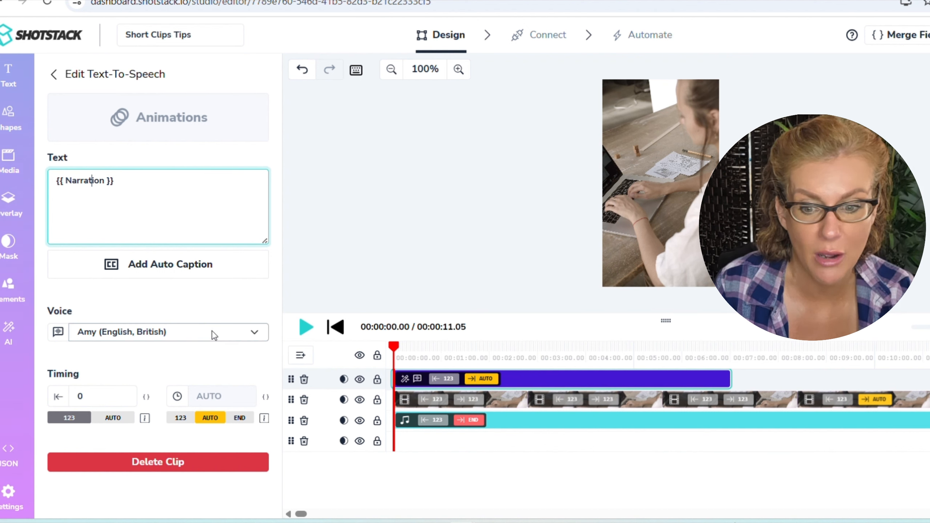
Set the text-to-speech voice to Rémi (French), preview the narration, and return the playhead to the start.
{"action": "left_click", "coordinate": [189, 331]}
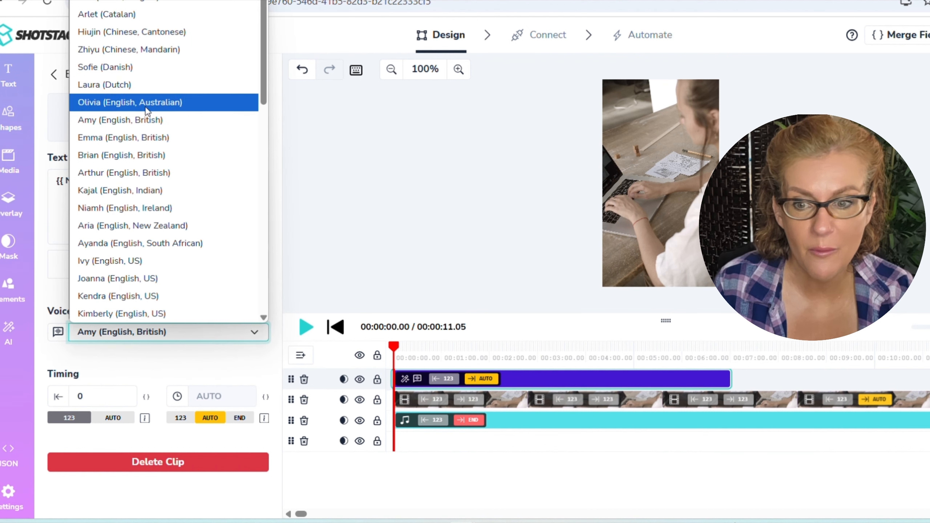
{"action": "scroll", "coordinate": [146, 258], "scroll_direction": "down", "scroll_amount": 8}
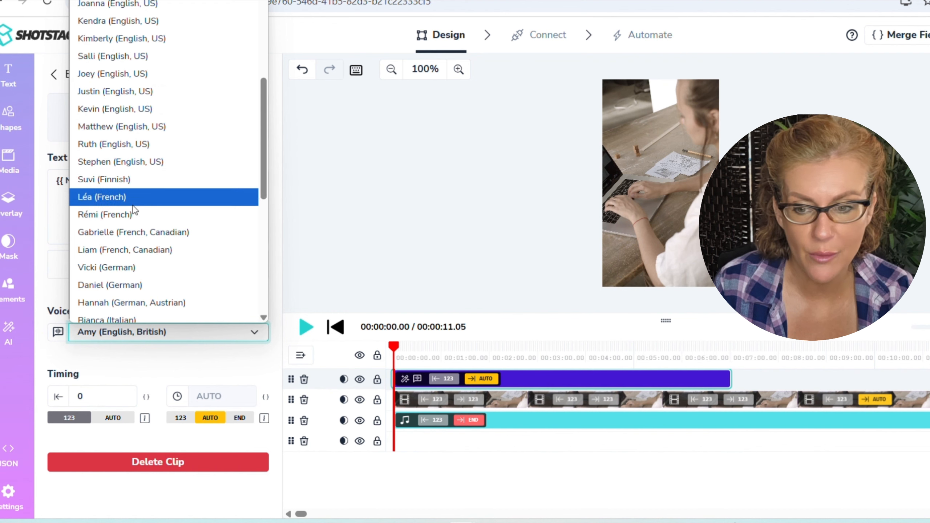
{"action": "left_click", "coordinate": [119, 217]}
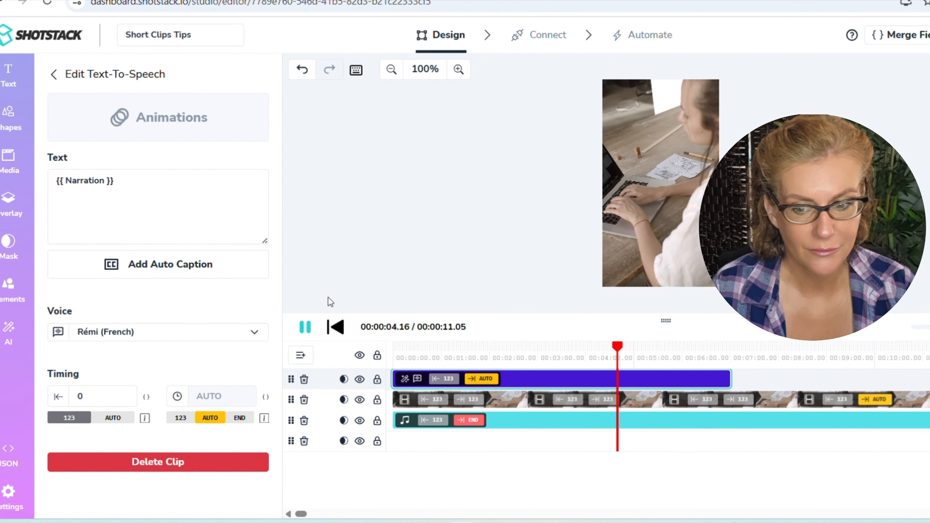
{"action": "left_click", "coordinate": [309, 331]}
{"action": "left_click_drag", "start_coordinate": [737, 346], "coordinate": [380, 346]}
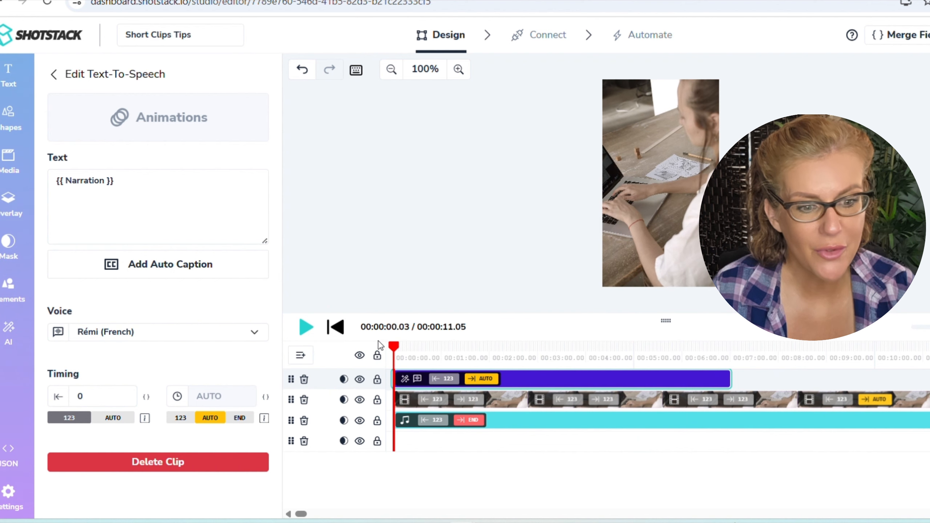
Insert "This is a test" before {{ Narration }} in the text-to-speech text and preview the clip.
{"action": "left_click", "coordinate": [55, 182]}
{"action": "type", "text": "THi s"}
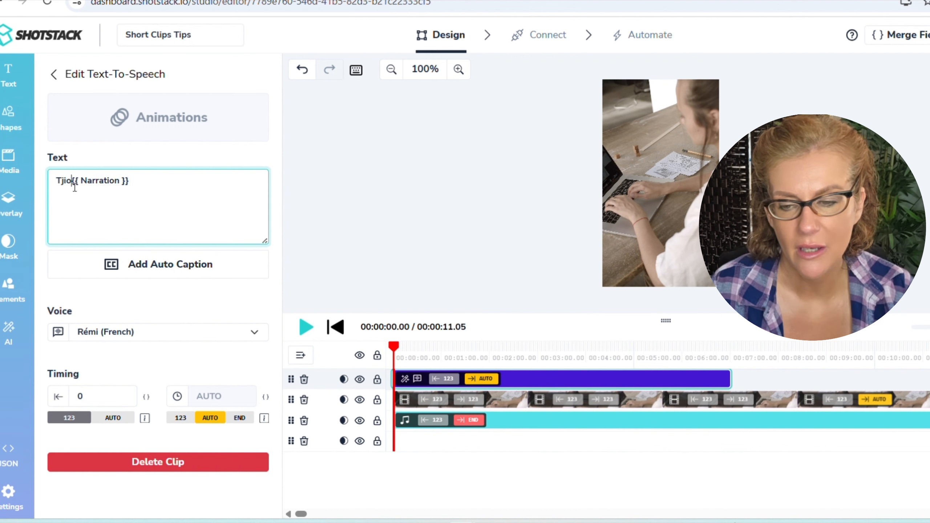
{"action": "type", "text": " is "}
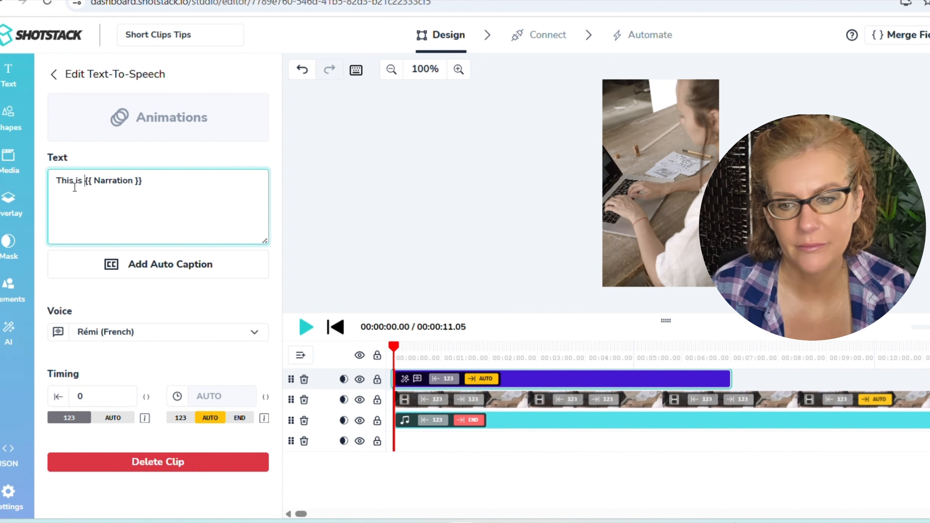
{"action": "type", "text": "a test"}
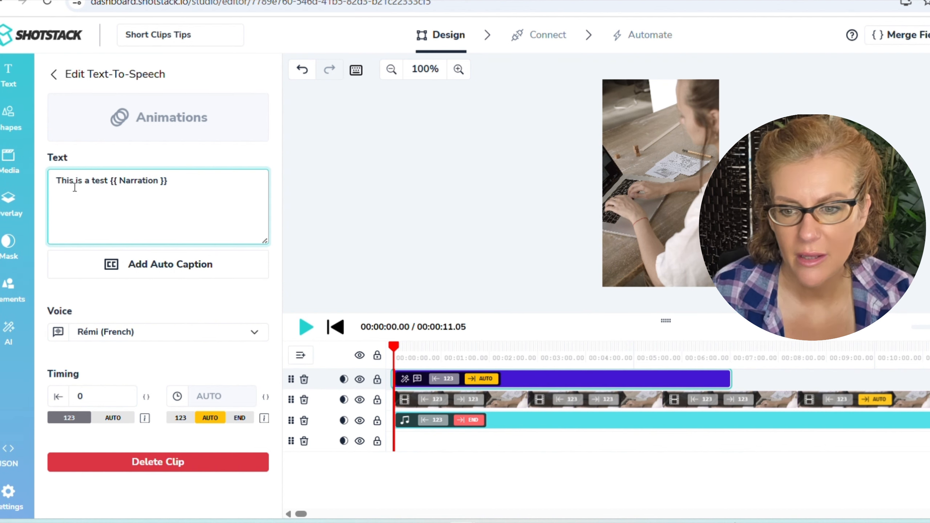
{"action": "left_click", "coordinate": [306, 327]}
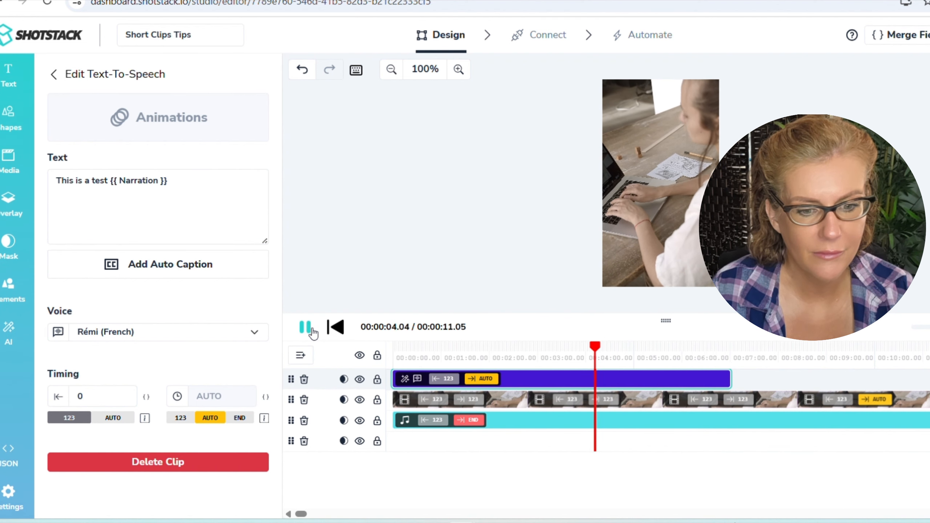
{"action": "left_click", "coordinate": [311, 330]}
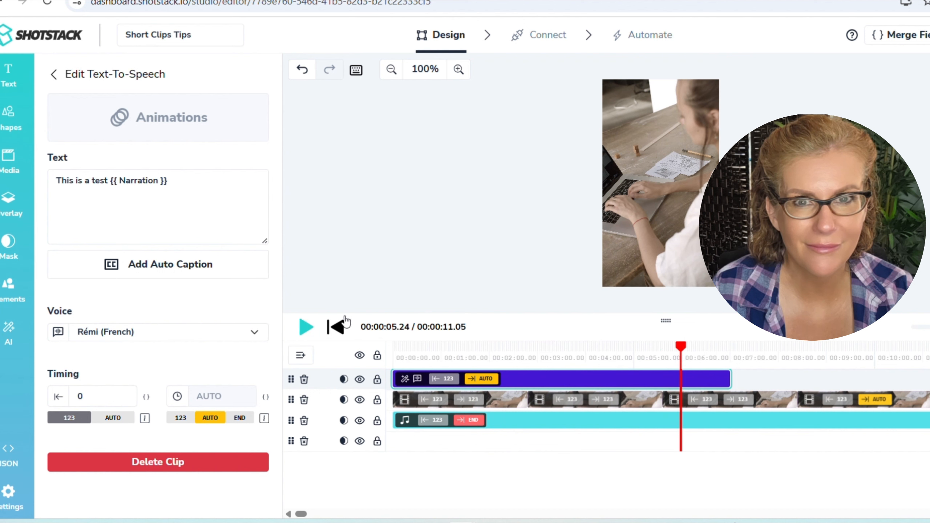
Set the text-to-speech voice to Matthew (English, US) and preview the narration from the start.
{"action": "left_click", "coordinate": [131, 333]}
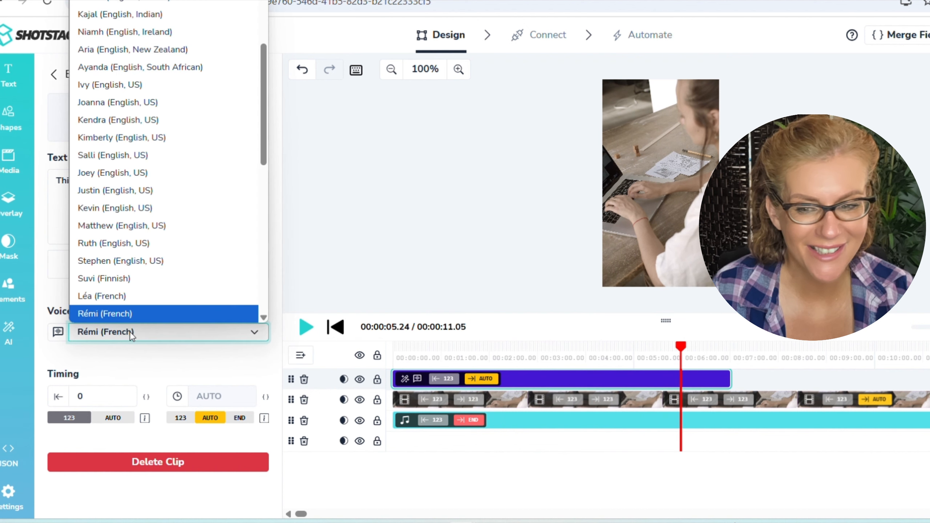
{"action": "left_click", "coordinate": [131, 220]}
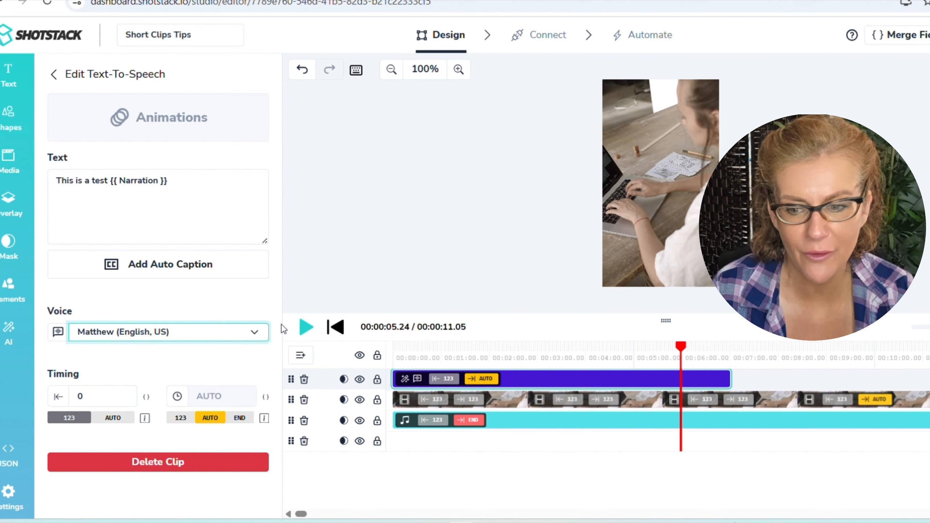
{"action": "left_click", "coordinate": [346, 330]}
{"action": "left_click", "coordinate": [306, 330]}
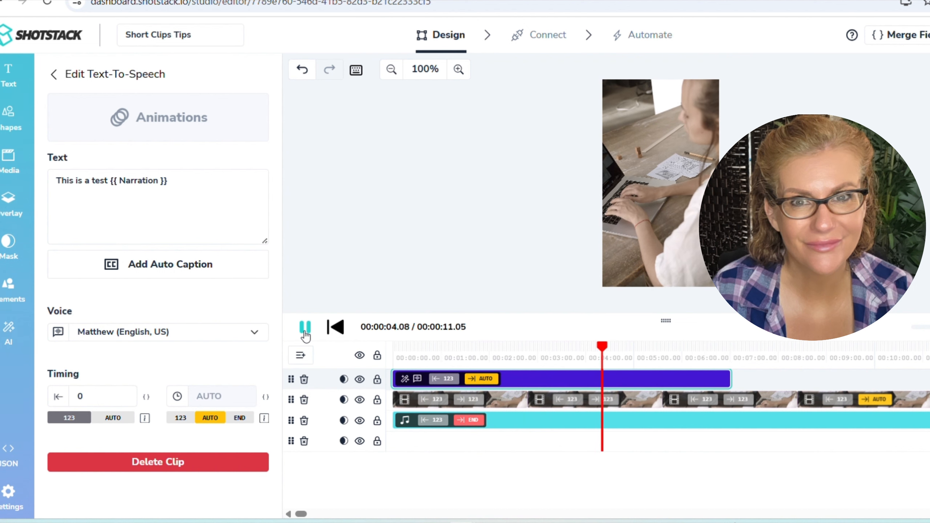
{"action": "left_click", "coordinate": [305, 334]}
Browse the available text-to-speech voices, set the voice to Olivia (English, Australian), and preview the narration from the start.
{"action": "left_click", "coordinate": [194, 336]}
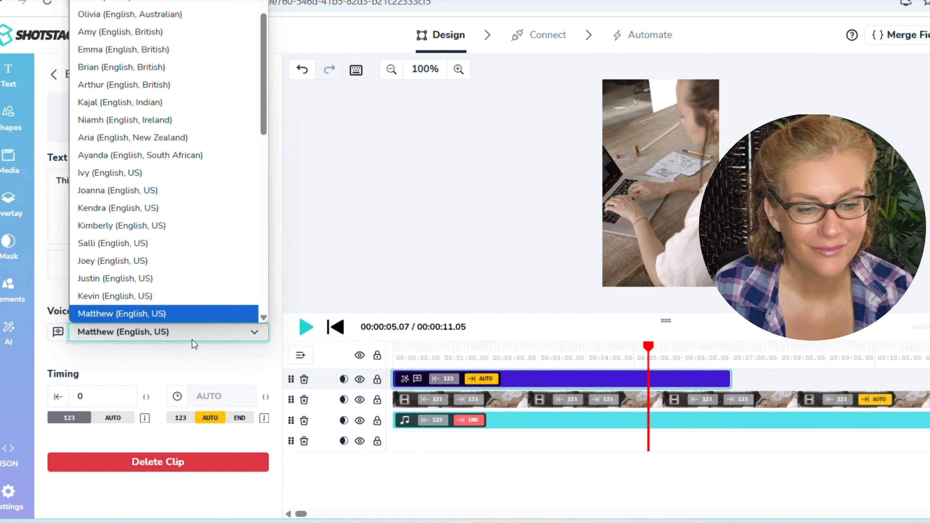
{"action": "scroll", "coordinate": [149, 227], "scroll_direction": "up", "scroll_amount": 3}
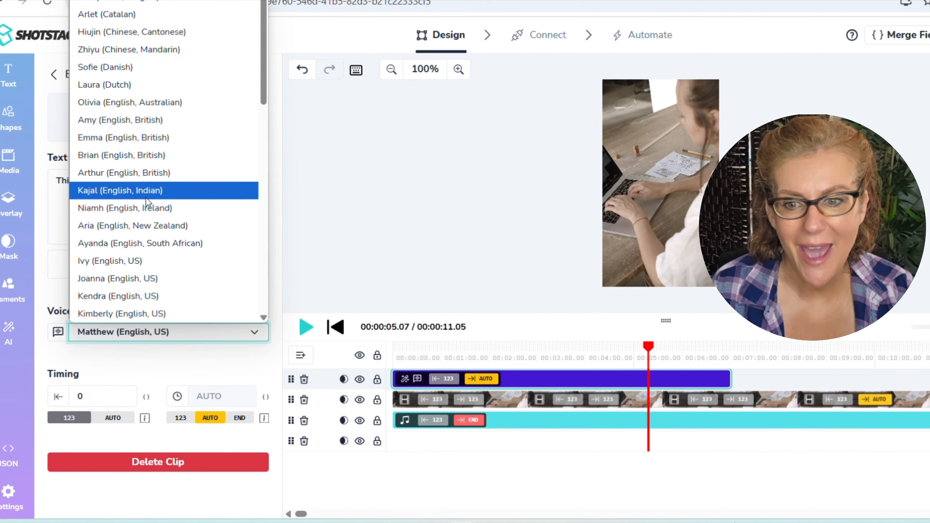
{"action": "scroll", "coordinate": [149, 215], "scroll_direction": "down", "scroll_amount": 4}
{"action": "scroll", "coordinate": [149, 214], "scroll_direction": "down", "scroll_amount": 8}
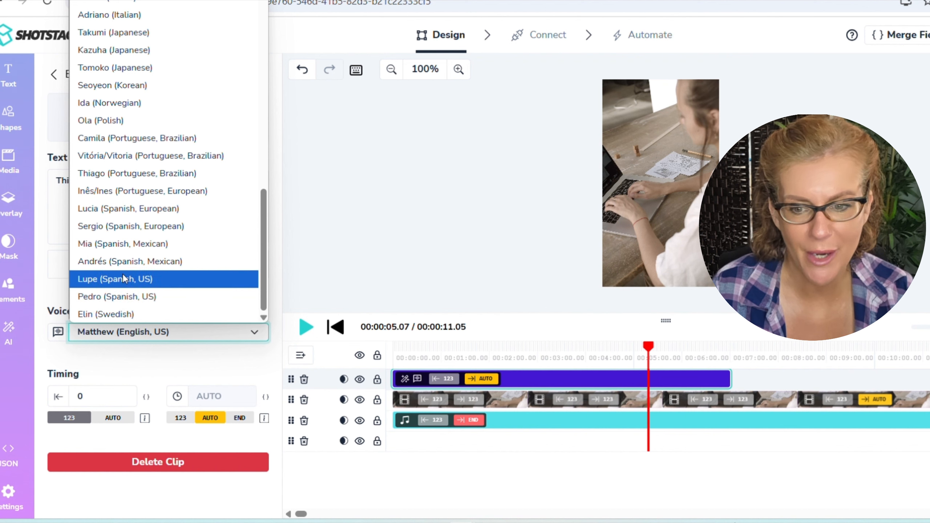
{"action": "scroll", "coordinate": [121, 301], "scroll_direction": "up", "scroll_amount": 3}
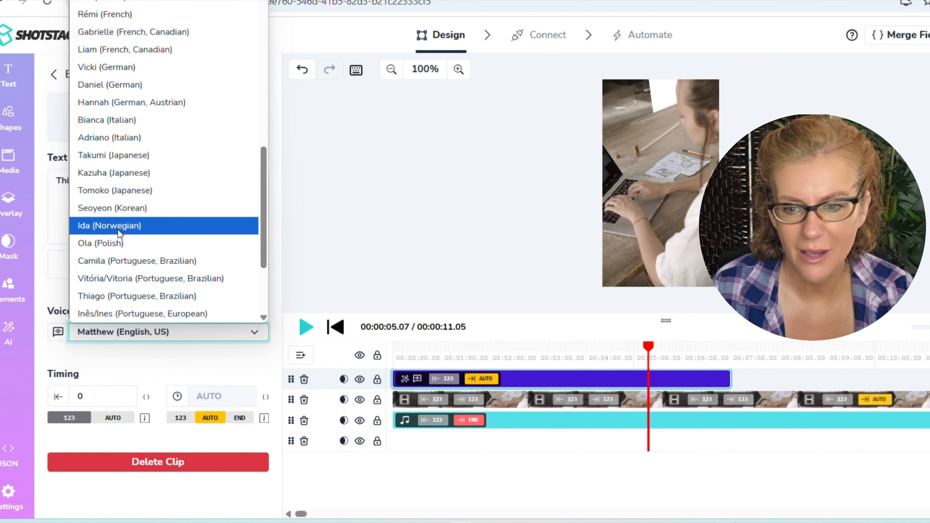
{"action": "scroll", "coordinate": [121, 225], "scroll_direction": "up", "scroll_amount": 3}
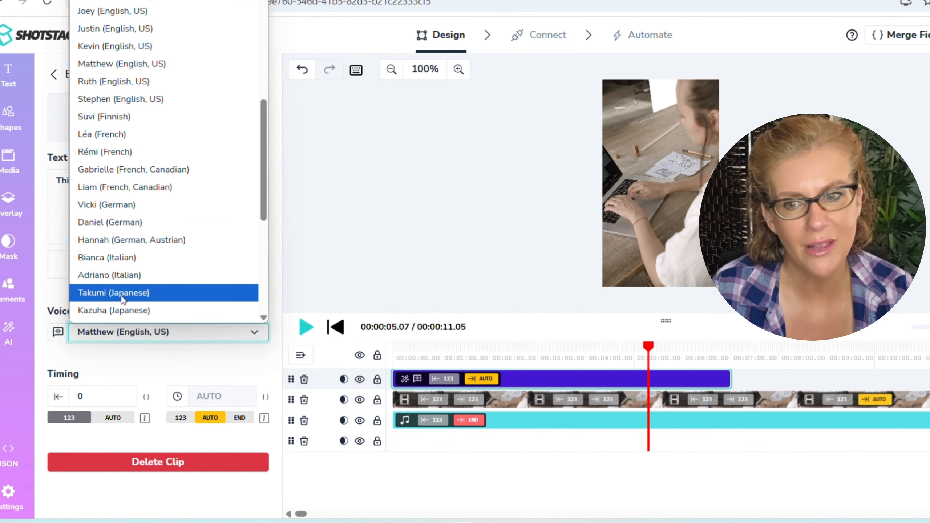
{"action": "scroll", "coordinate": [122, 298], "scroll_direction": "up", "scroll_amount": 3}
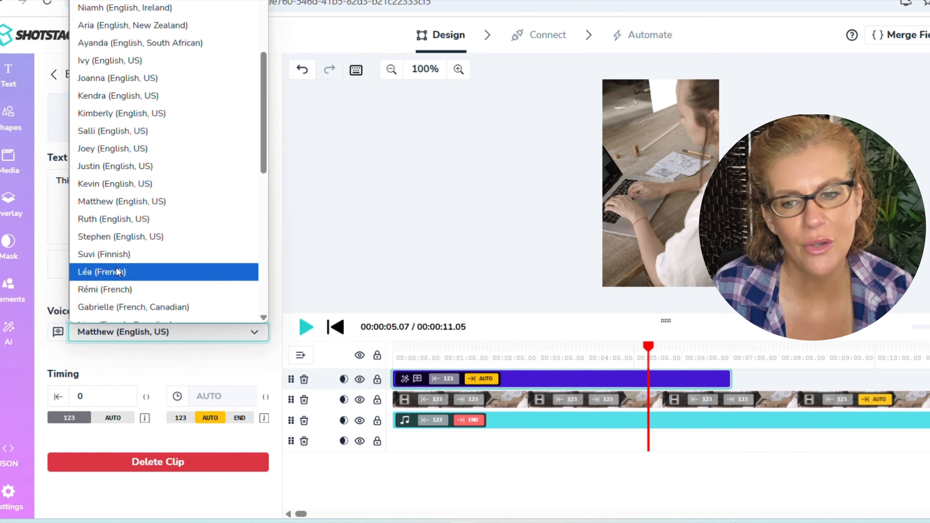
{"action": "scroll", "coordinate": [117, 253], "scroll_direction": "up", "scroll_amount": 3}
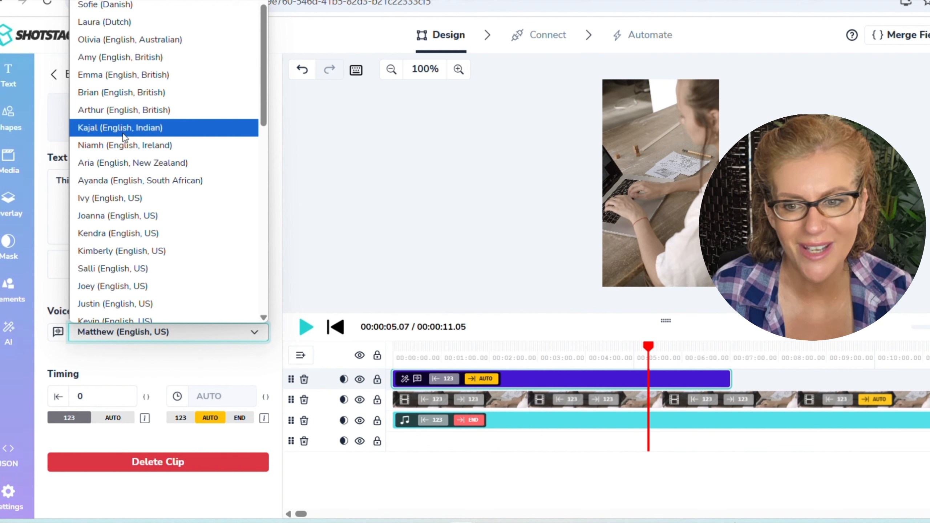
{"action": "scroll", "coordinate": [124, 137], "scroll_direction": "up", "scroll_amount": 2}
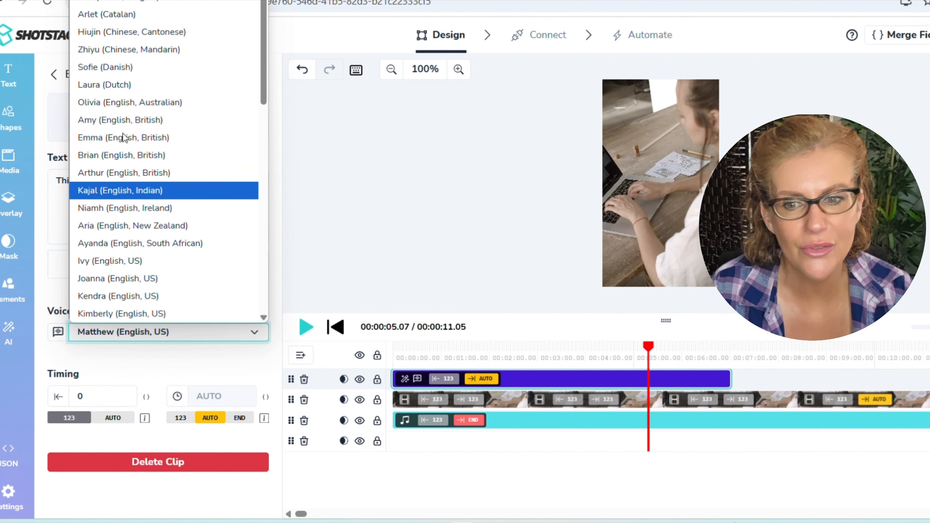
{"action": "left_click", "coordinate": [104, 102]}
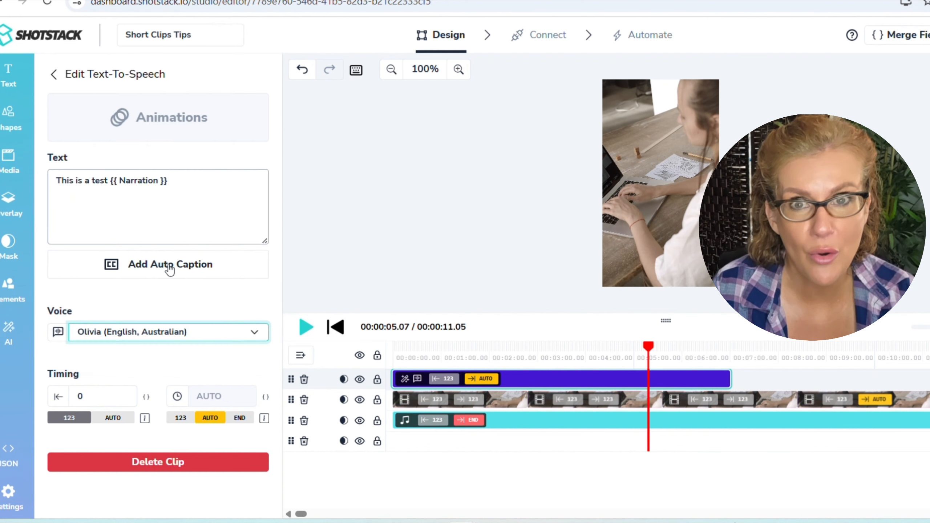
{"action": "left_click", "coordinate": [335, 326]}
{"action": "left_click", "coordinate": [305, 330]}
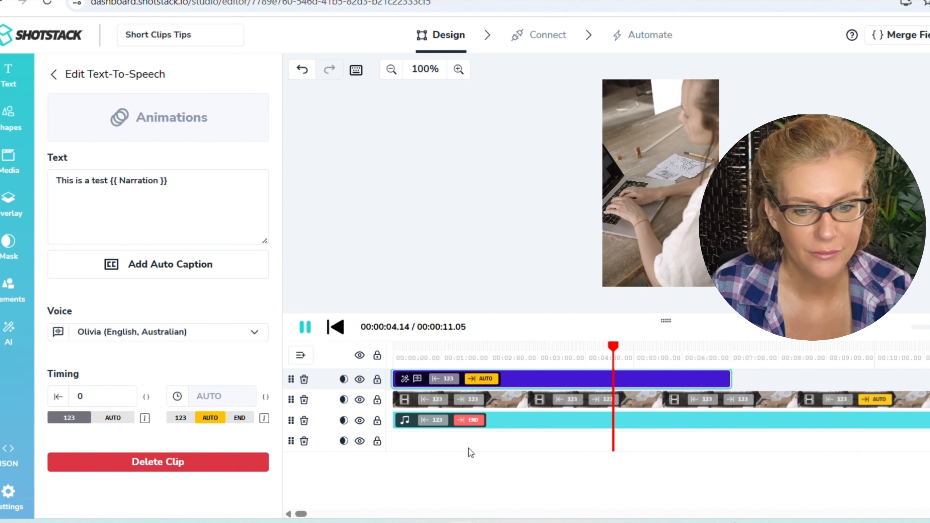
Set the text-to-speech voice to Emma (English, British) and preview the narration.
{"action": "left_click", "coordinate": [193, 332]}
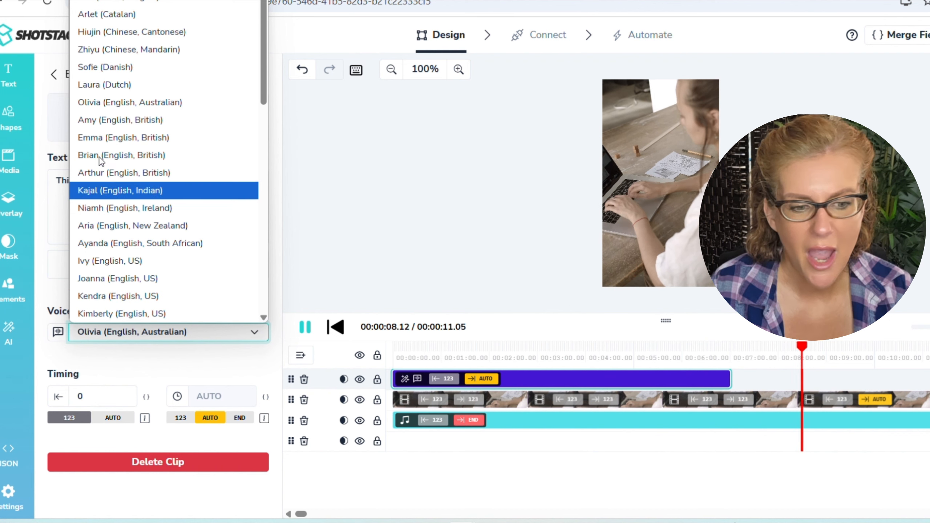
{"action": "left_click", "coordinate": [110, 137]}
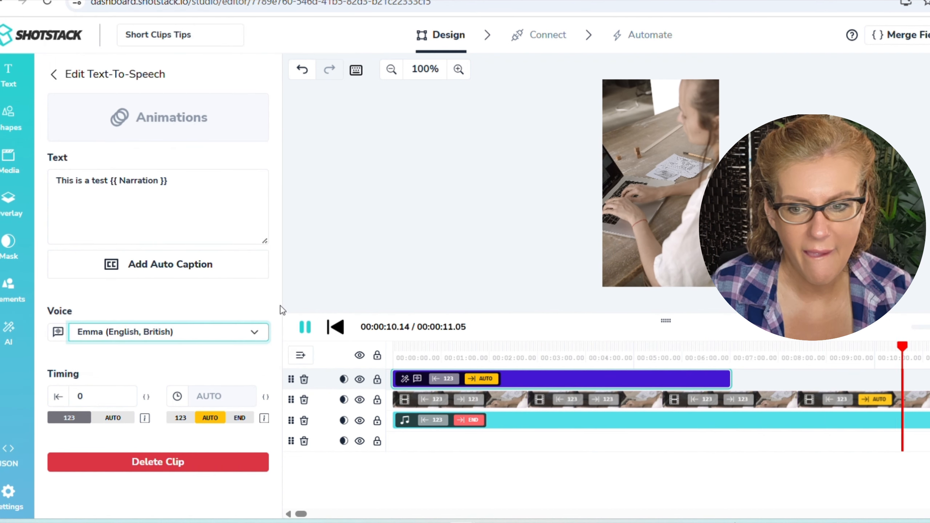
{"action": "left_click", "coordinate": [306, 331]}
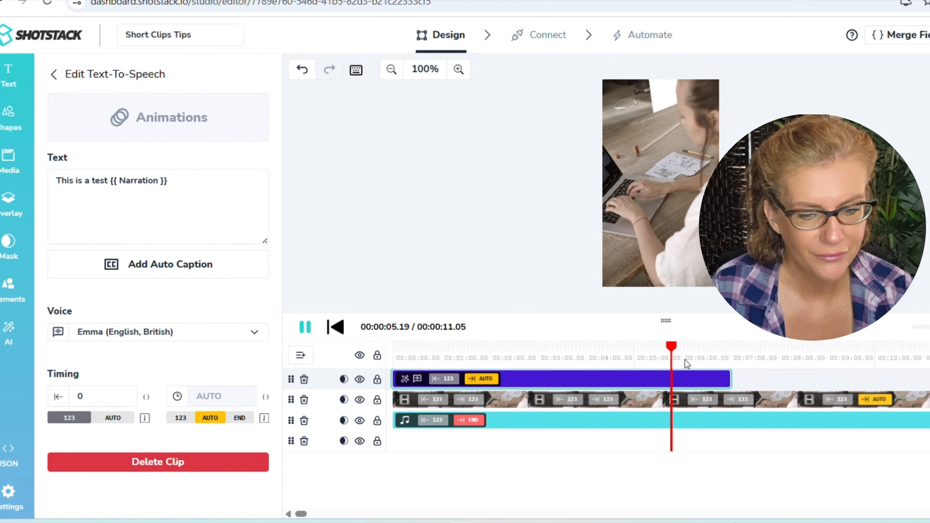
{"action": "left_click", "coordinate": [307, 327]}
Set the text-to-speech voice to Amy (English, British) and preview the narration from the start.
{"action": "left_click", "coordinate": [204, 332]}
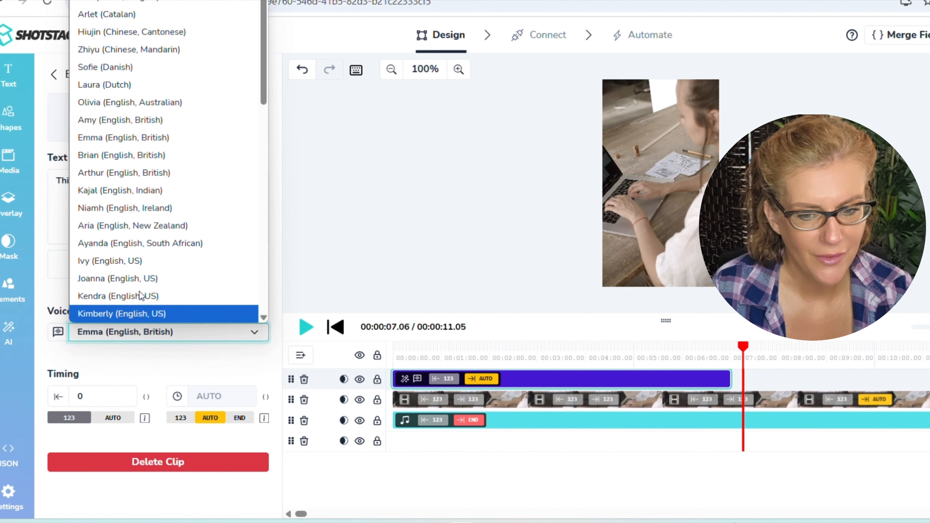
{"action": "left_click", "coordinate": [126, 120]}
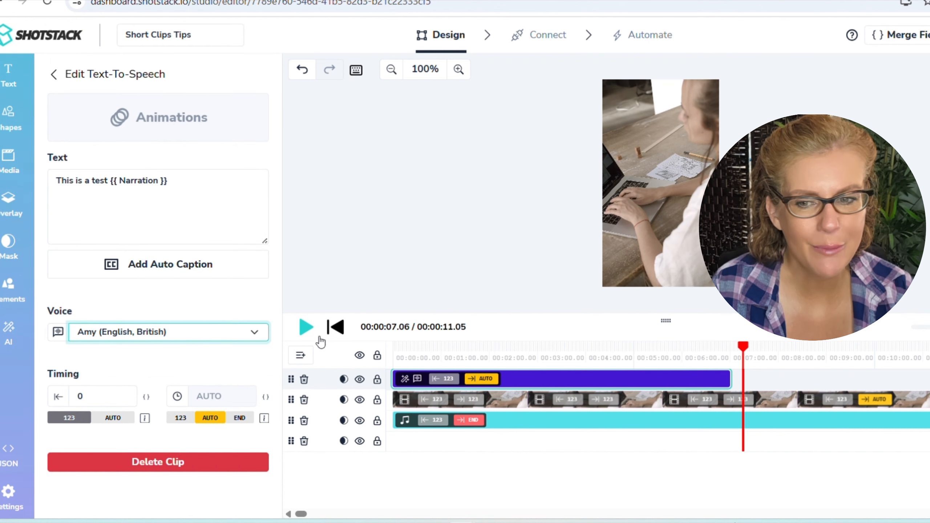
{"action": "left_click", "coordinate": [306, 327]}
{"action": "left_click", "coordinate": [306, 327]}
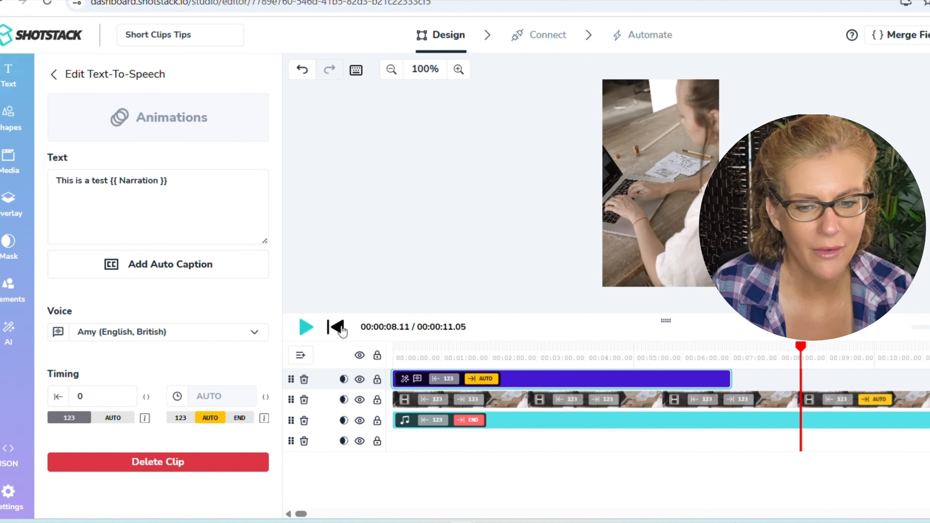
{"action": "left_click", "coordinate": [343, 332]}
{"action": "left_click", "coordinate": [305, 327]}
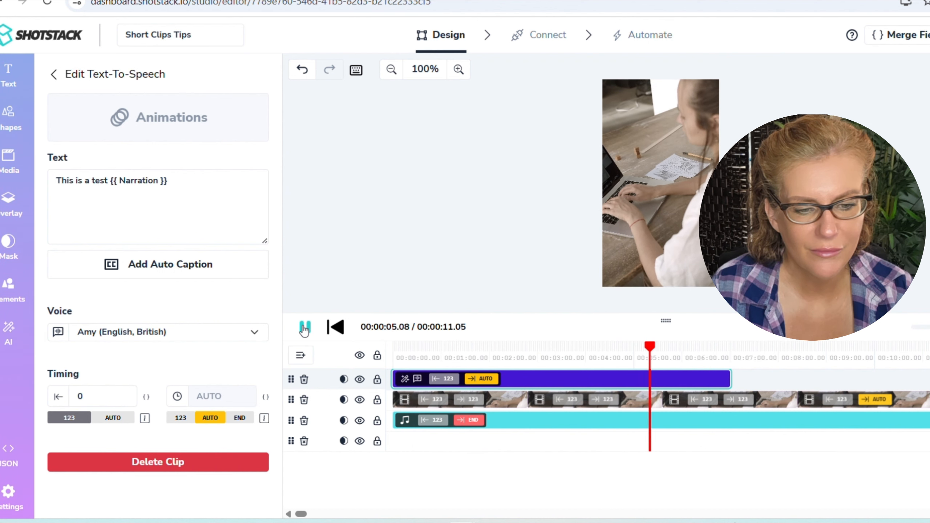
{"action": "left_click", "coordinate": [305, 327]}
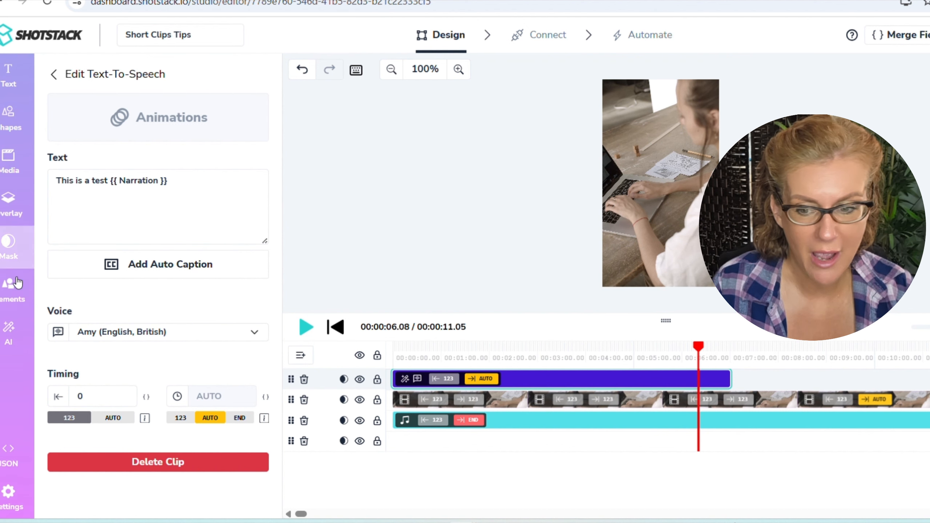
Return the playhead to the start and review the AI generation options, text presets and text-to-speech clip settings.
{"action": "left_click", "coordinate": [9, 332]}
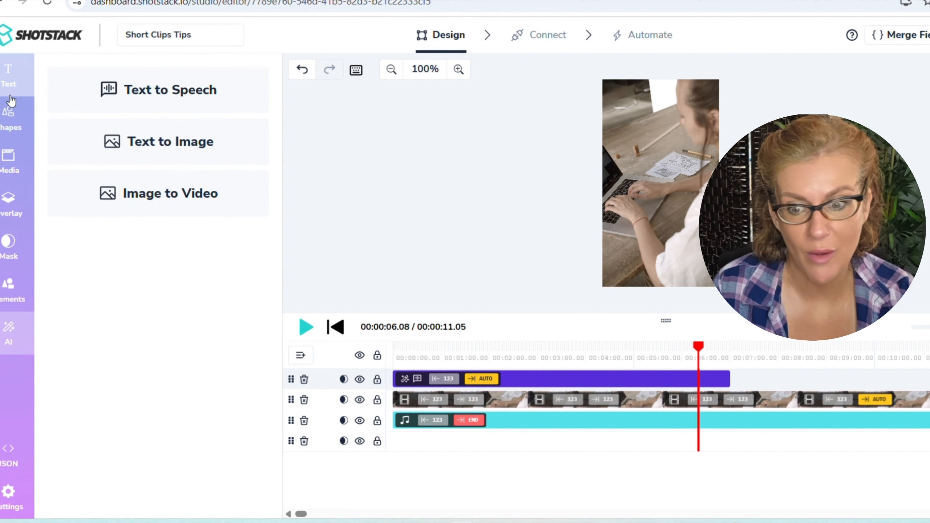
{"action": "left_click_drag", "start_coordinate": [700, 348], "coordinate": [394, 347]}
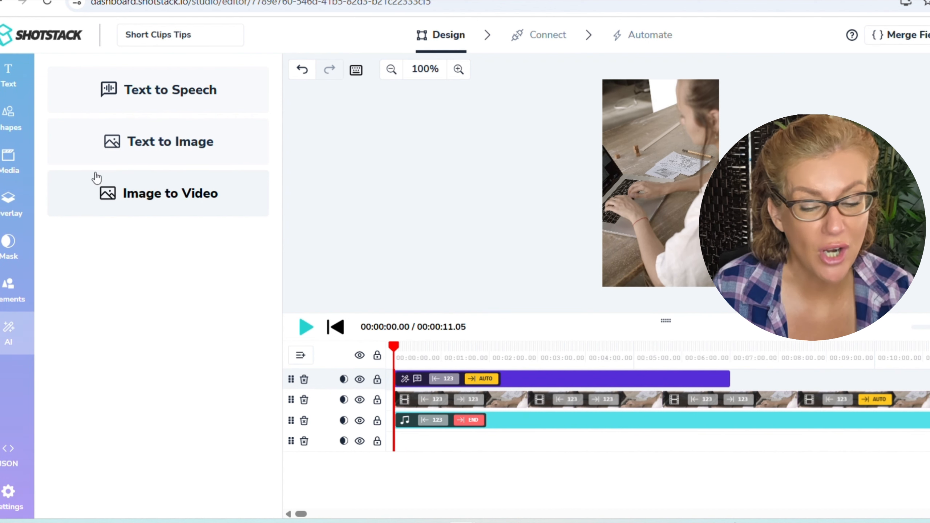
{"action": "left_click", "coordinate": [10, 88]}
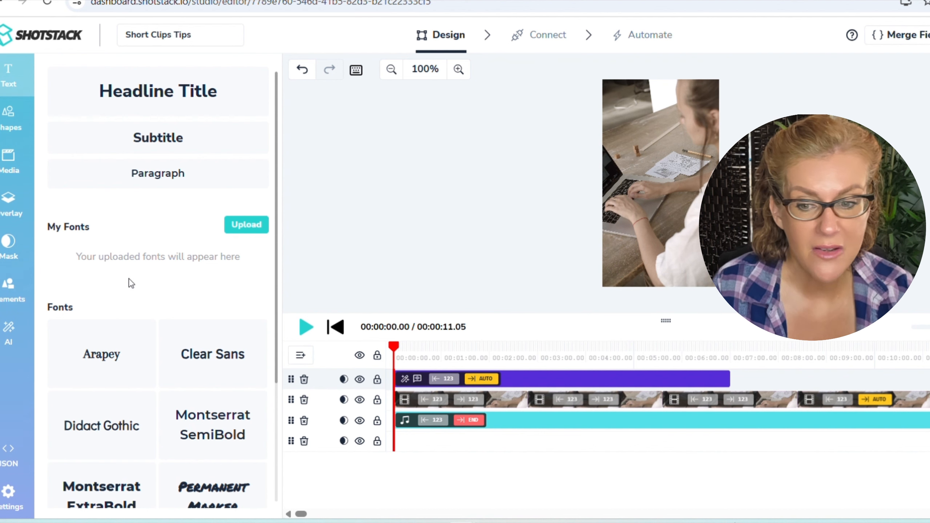
{"action": "left_click", "coordinate": [7, 326]}
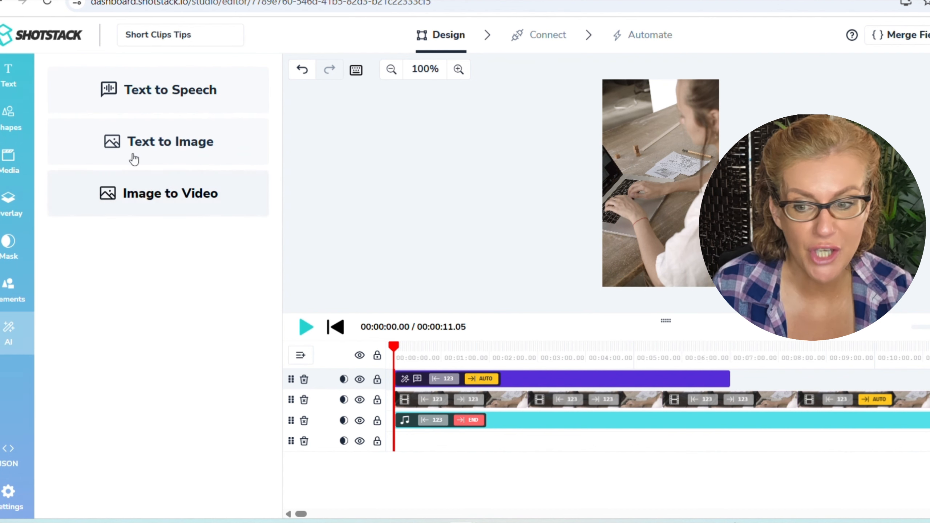
{"action": "left_click", "coordinate": [538, 378]}
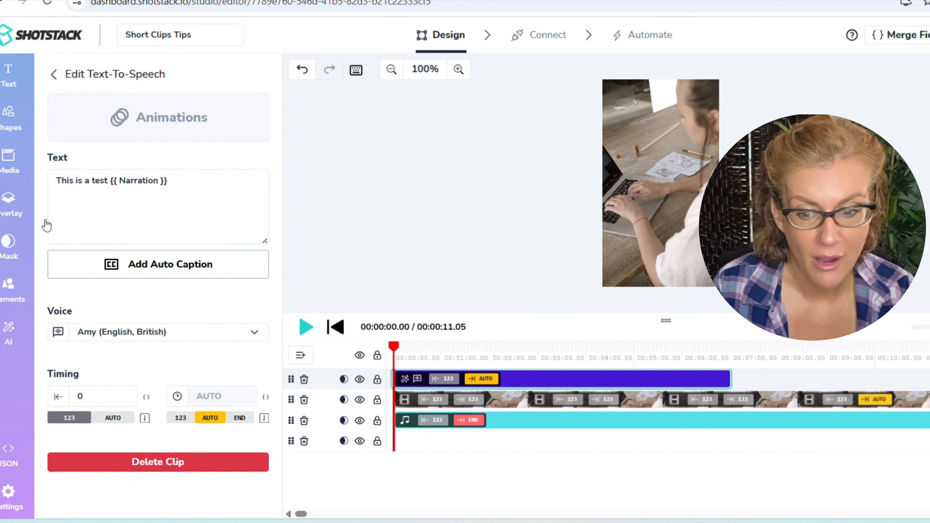
{"action": "left_click", "coordinate": [63, 216]}
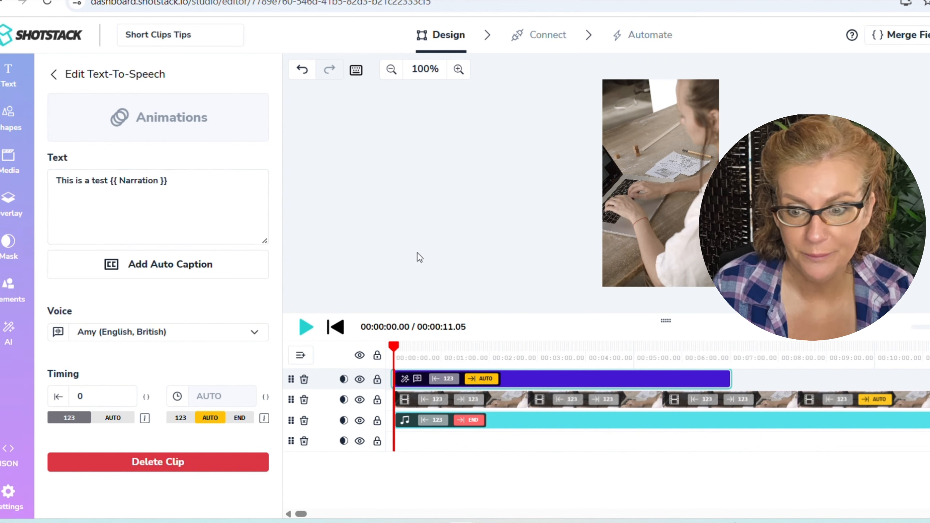
Look through the overlay library, the mask options and the uploaded media images.
{"action": "left_click", "coordinate": [9, 204]}
{"action": "scroll", "coordinate": [112, 304], "scroll_direction": "down", "scroll_amount": 10}
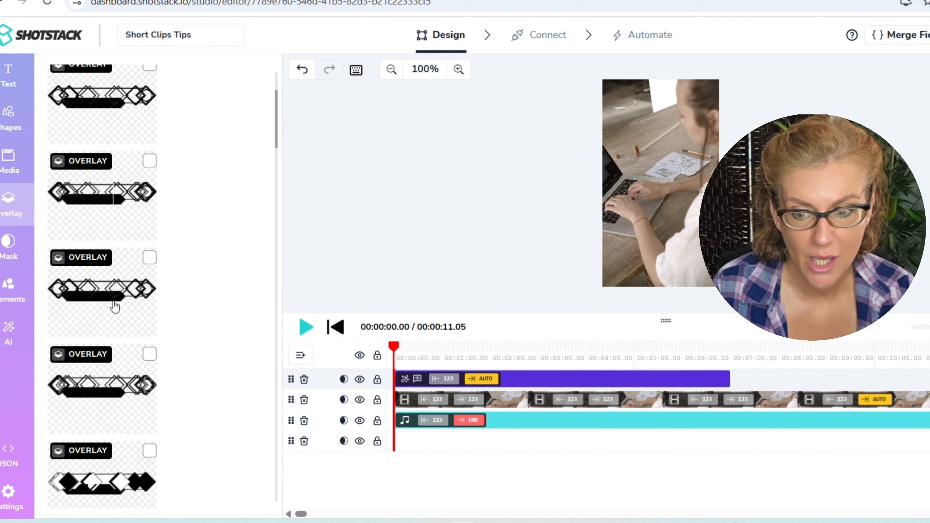
{"action": "scroll", "coordinate": [115, 307], "scroll_direction": "down", "scroll_amount": 5}
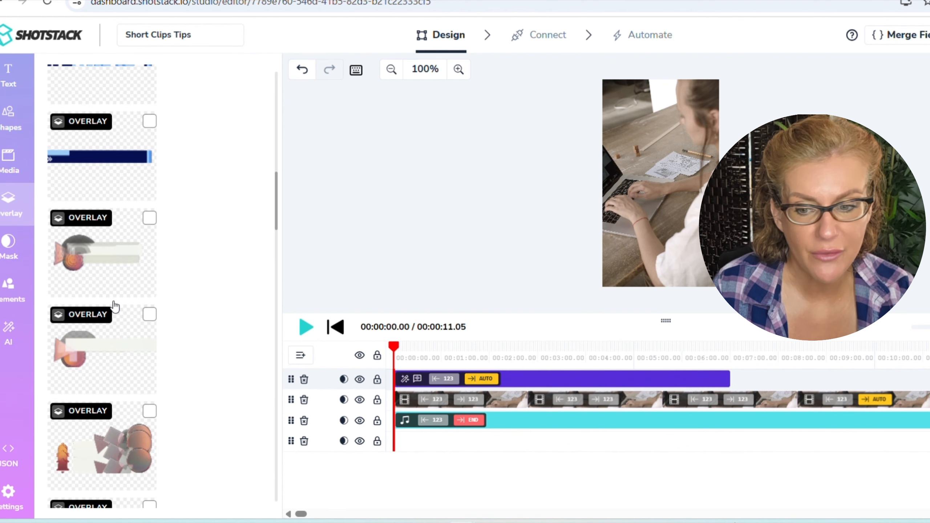
{"action": "scroll", "coordinate": [110, 329], "scroll_direction": "down", "scroll_amount": 10}
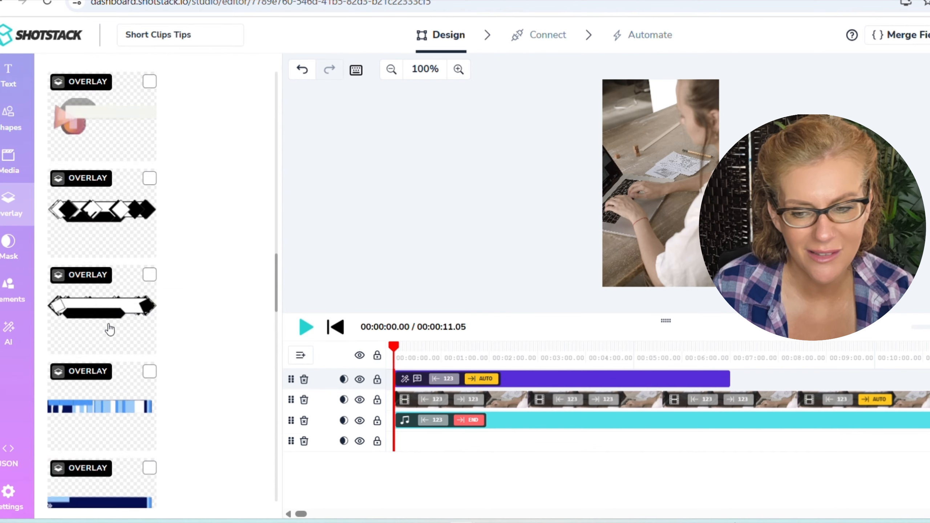
{"action": "scroll", "coordinate": [110, 330], "scroll_direction": "down", "scroll_amount": 10}
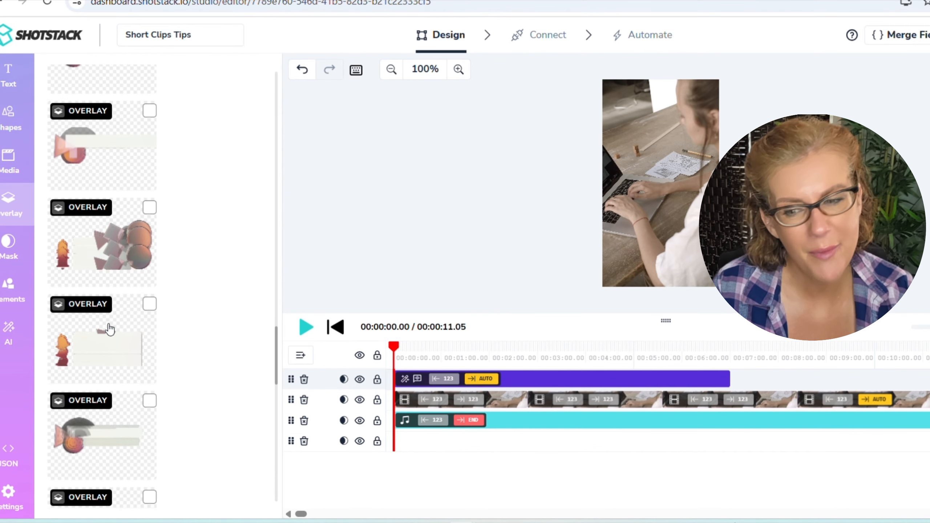
{"action": "scroll", "coordinate": [109, 329], "scroll_direction": "up", "scroll_amount": 10}
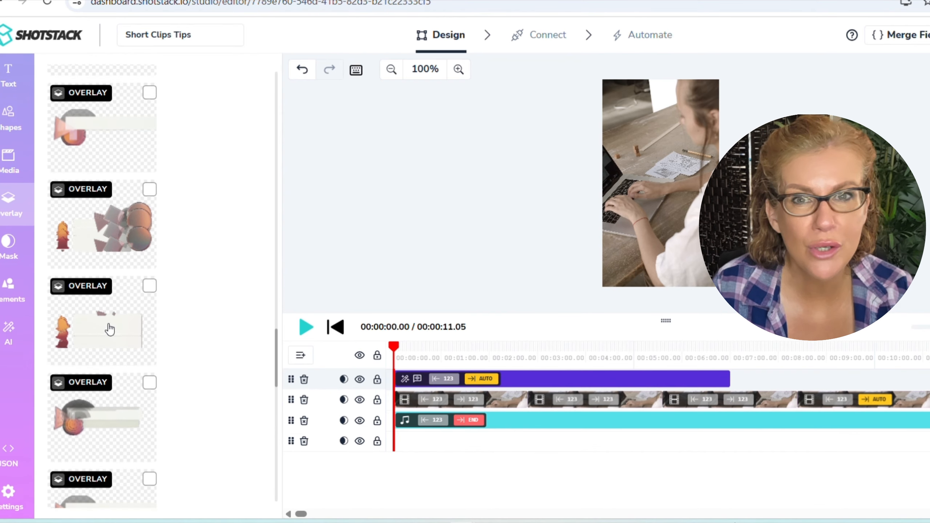
{"action": "scroll", "coordinate": [109, 329], "scroll_direction": "up", "scroll_amount": 10}
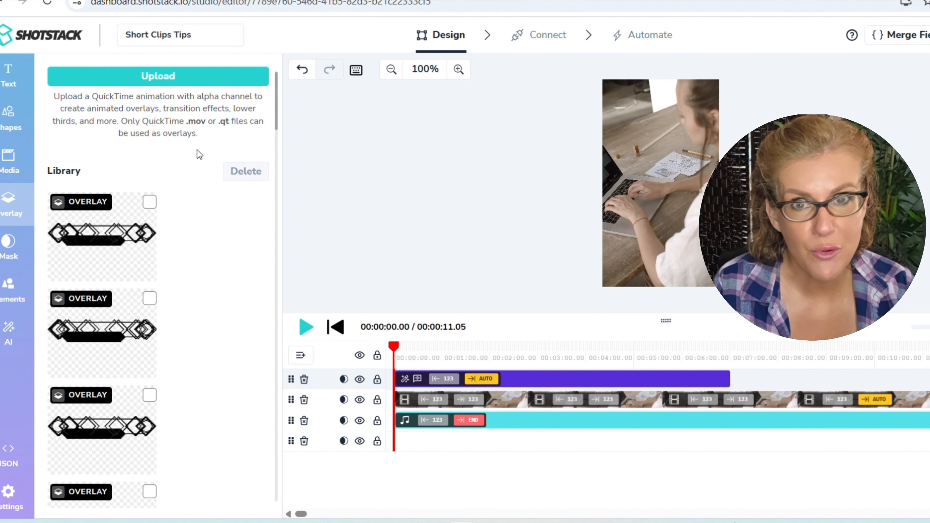
{"action": "left_click", "coordinate": [9, 246]}
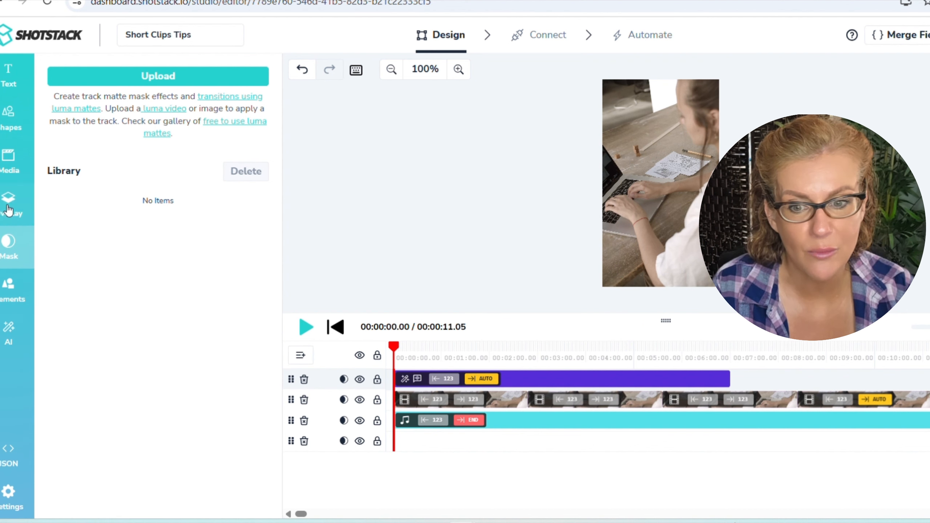
{"action": "left_click", "coordinate": [11, 161]}
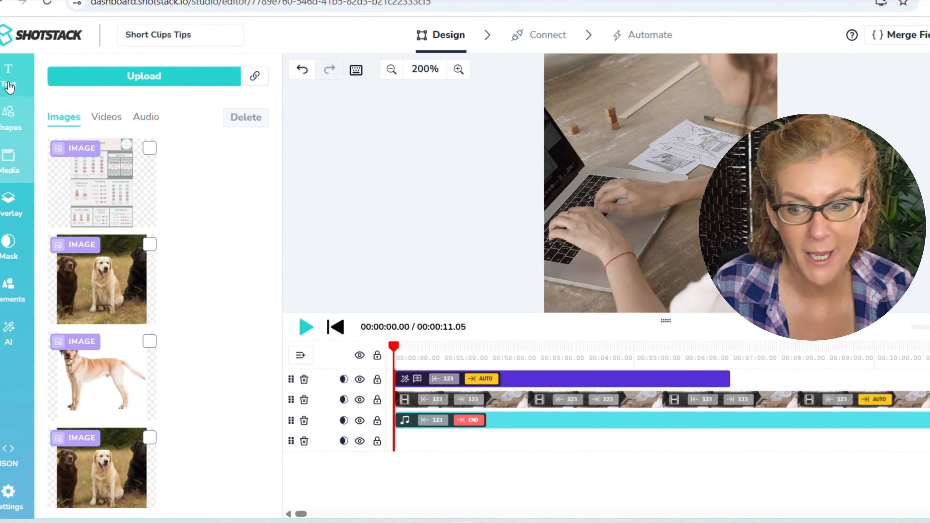
Add a Subtitle text clip and move it onto the laptop in the lower-left part of the video frame.
{"action": "left_click", "coordinate": [10, 88]}
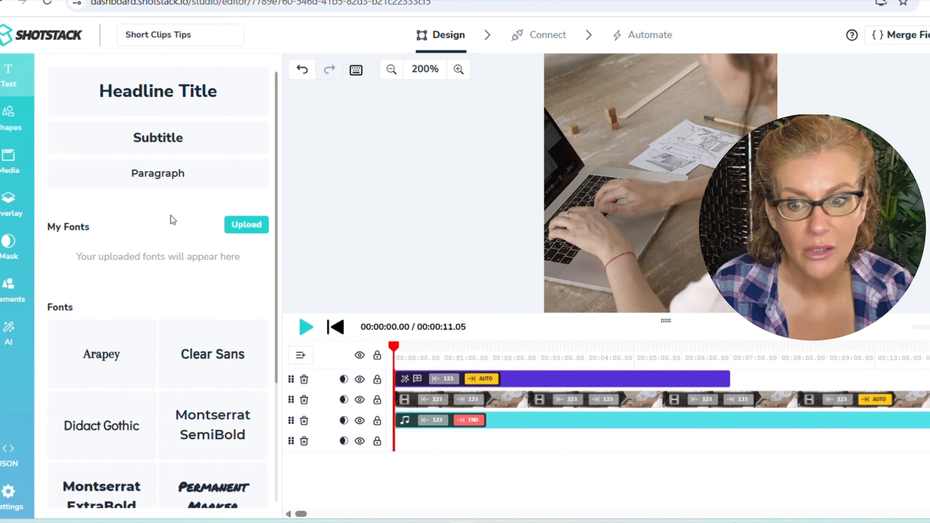
{"action": "left_click", "coordinate": [150, 131]}
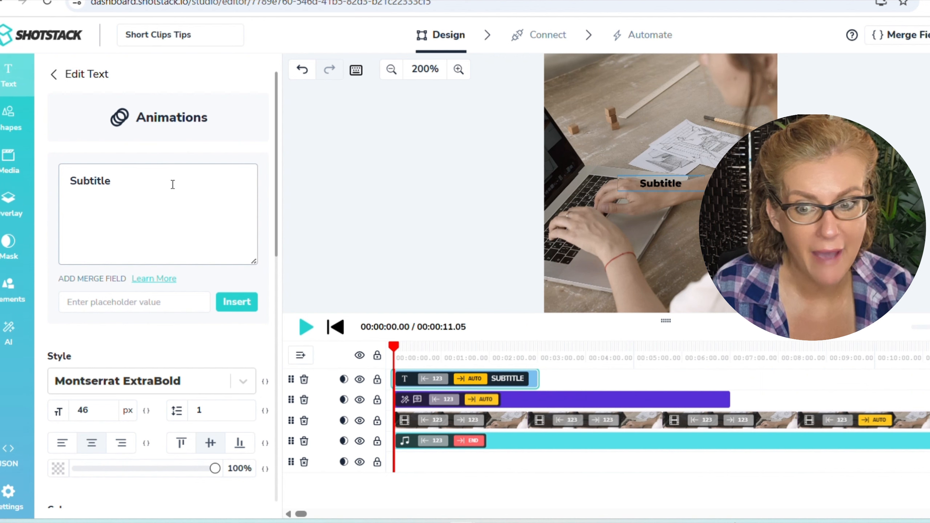
{"action": "left_click_drag", "start_coordinate": [654, 189], "coordinate": [592, 215]}
Replace the subtitle's placeholder text with the first topic, "AI Writes Your Emails Now!", copied from the Educate sheet in Google Sheets.
{"action": "left_click", "coordinate": [132, 174]}
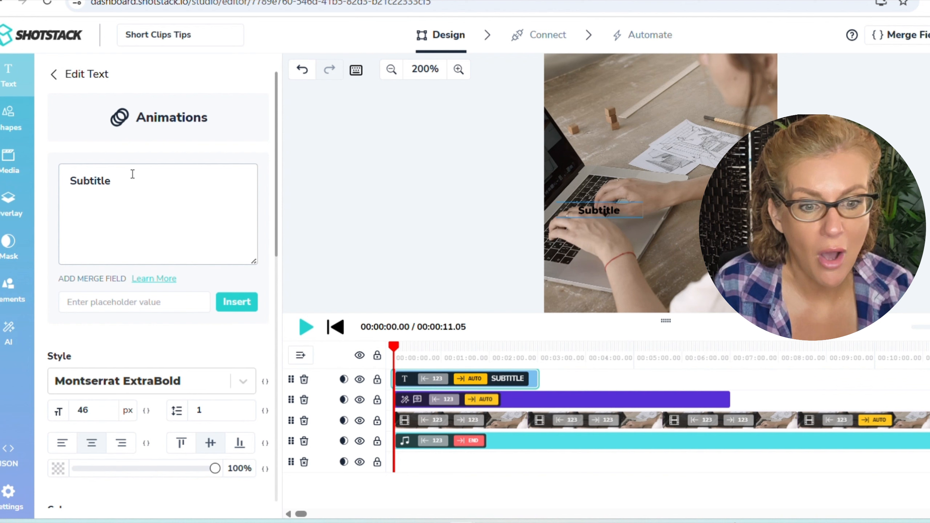
{"action": "double_click", "coordinate": [94, 184]}
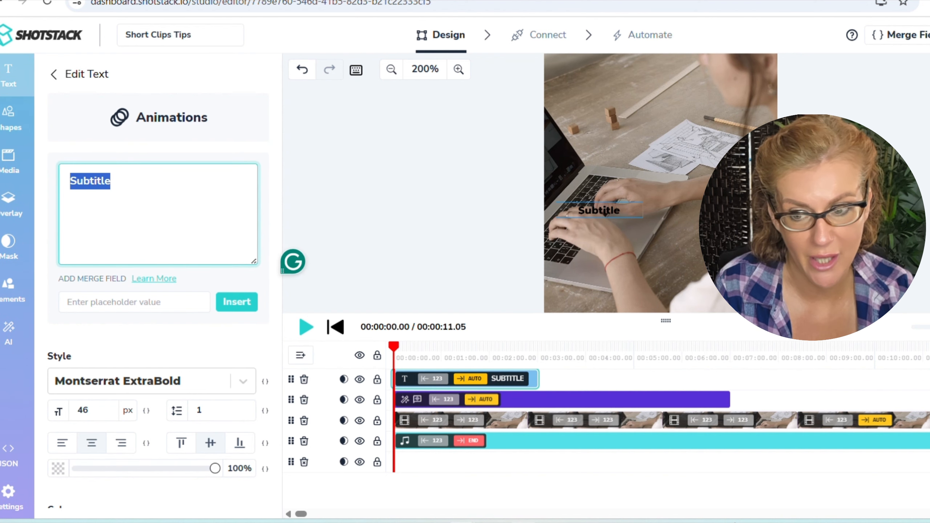
{"action": "left_click", "coordinate": [523, 522]}
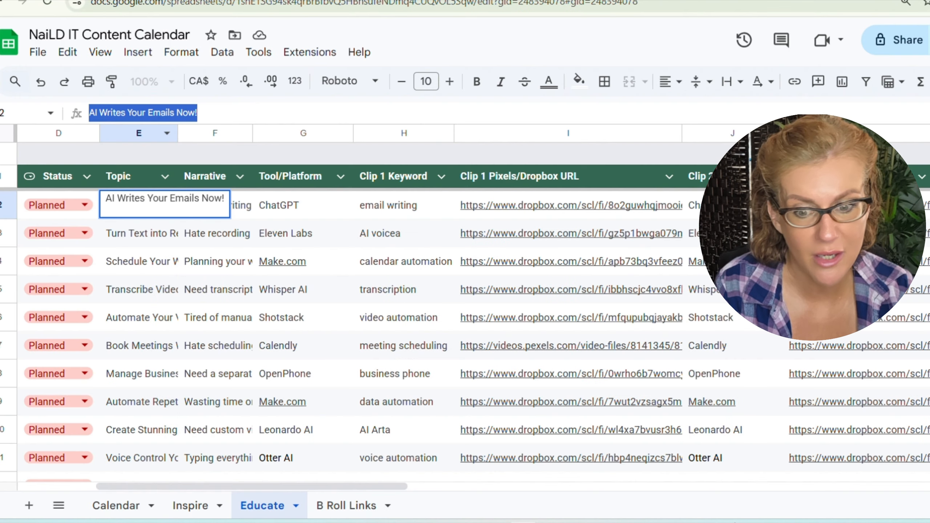
{"action": "triple_click", "coordinate": [122, 113]}
{"action": "key", "text": "ctrl+c"}
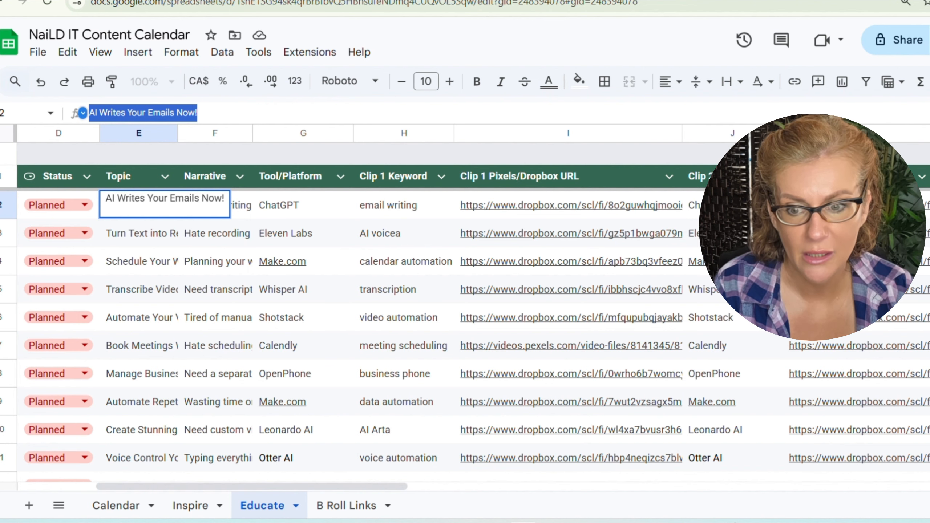
{"action": "key", "text": "alt+Tab"}
{"action": "key", "text": "ctrl+v"}
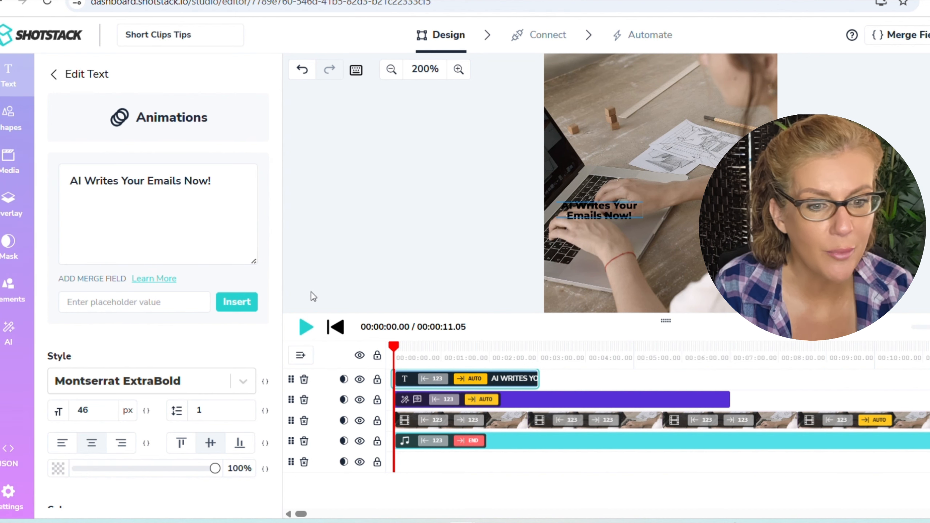
Give the subtitle text a dark teal background colour of RGB 44, 119, 125.
{"action": "scroll", "coordinate": [172, 353], "scroll_direction": "down", "scroll_amount": 3}
{"action": "scroll", "coordinate": [169, 348], "scroll_direction": "down", "scroll_amount": 2}
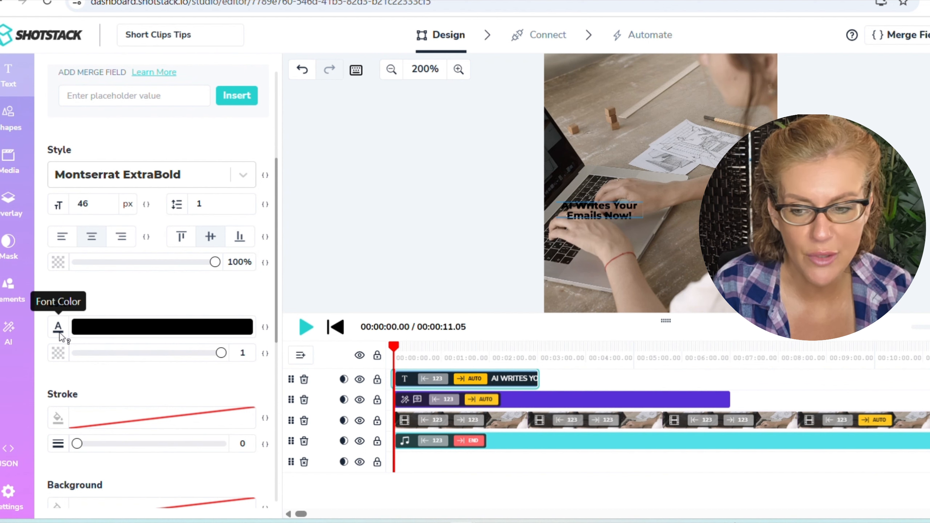
{"action": "scroll", "coordinate": [97, 326], "scroll_direction": "down", "scroll_amount": 2}
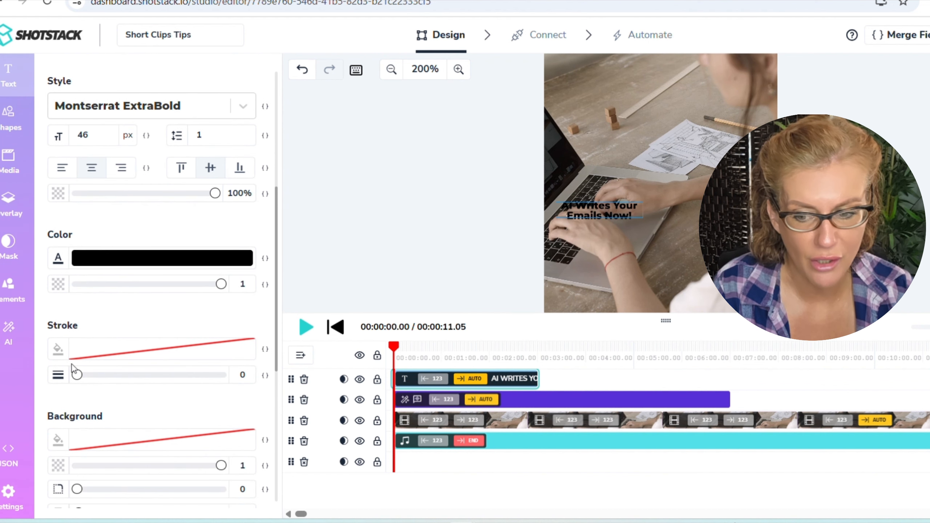
{"action": "scroll", "coordinate": [59, 352], "scroll_direction": "down", "scroll_amount": 4}
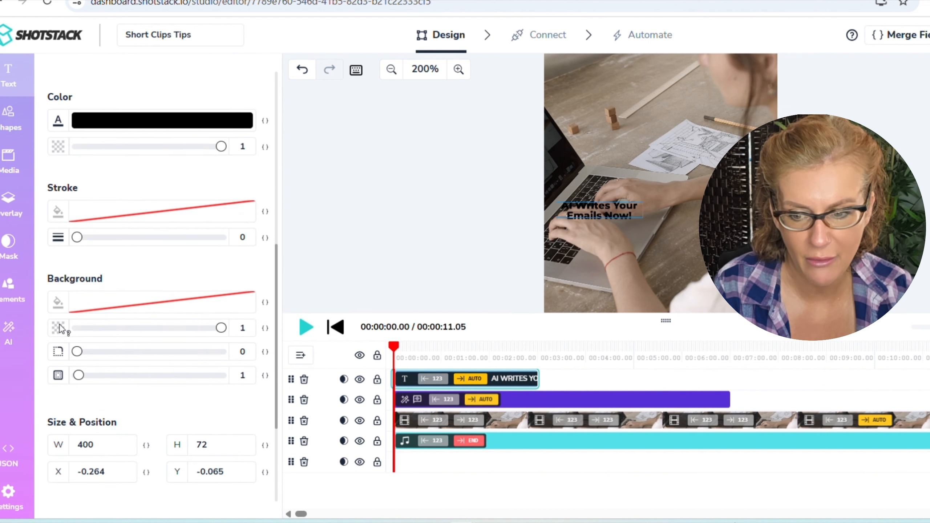
{"action": "left_click", "coordinate": [210, 299]}
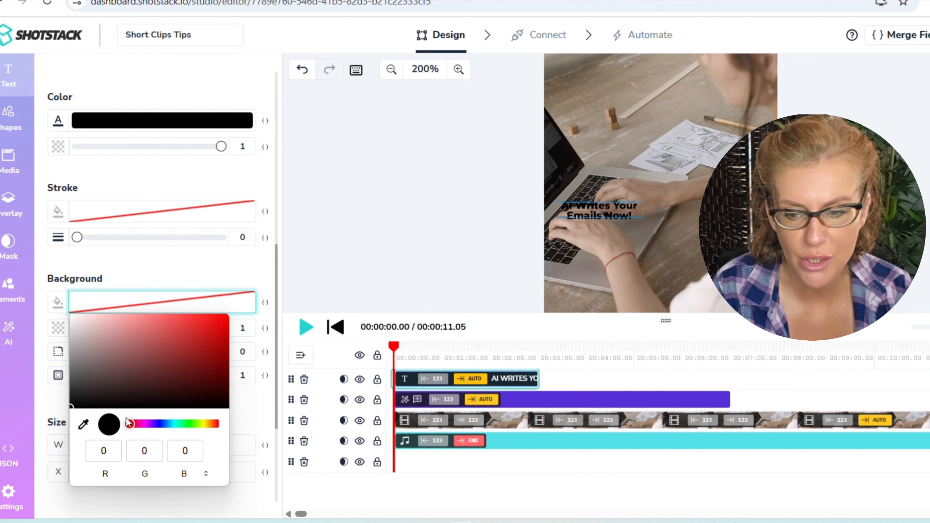
{"action": "left_click", "coordinate": [107, 320]}
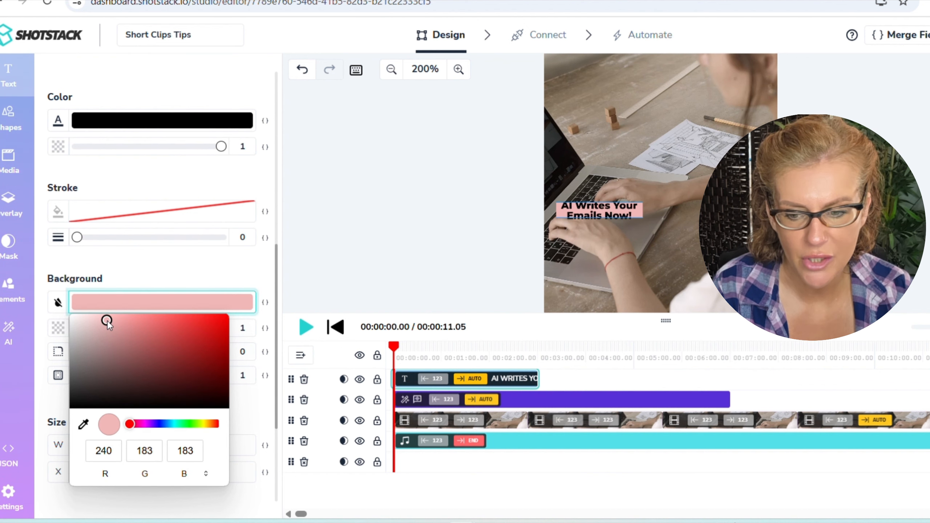
{"action": "left_click", "coordinate": [128, 325]}
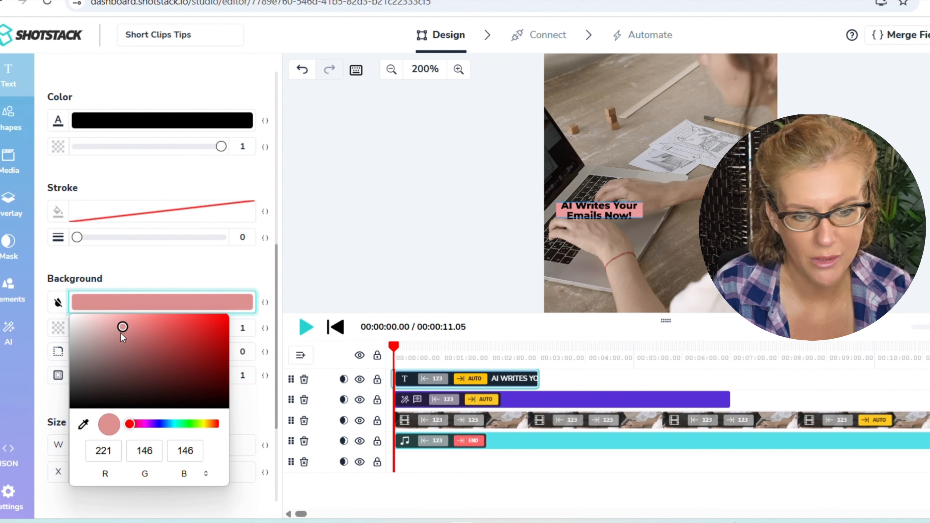
{"action": "left_click_drag", "start_coordinate": [123, 338], "coordinate": [149, 333]}
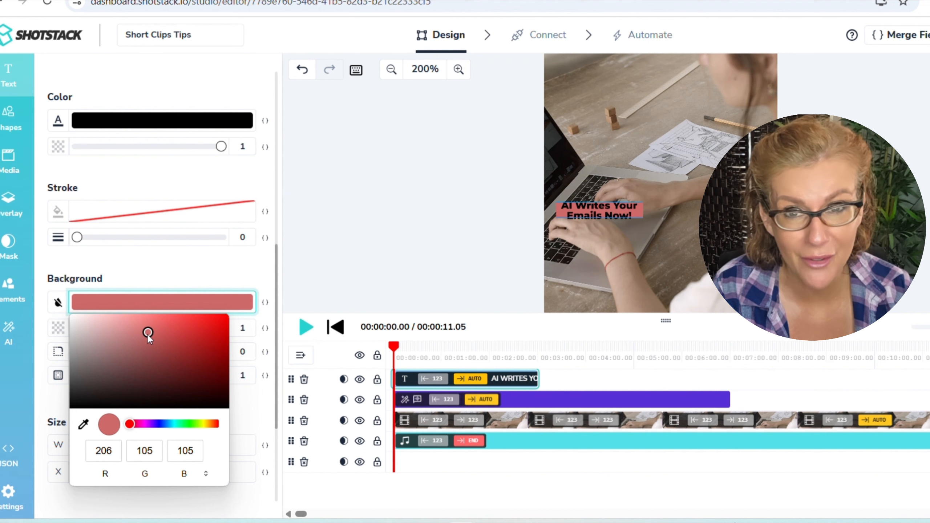
{"action": "left_click", "coordinate": [174, 425]}
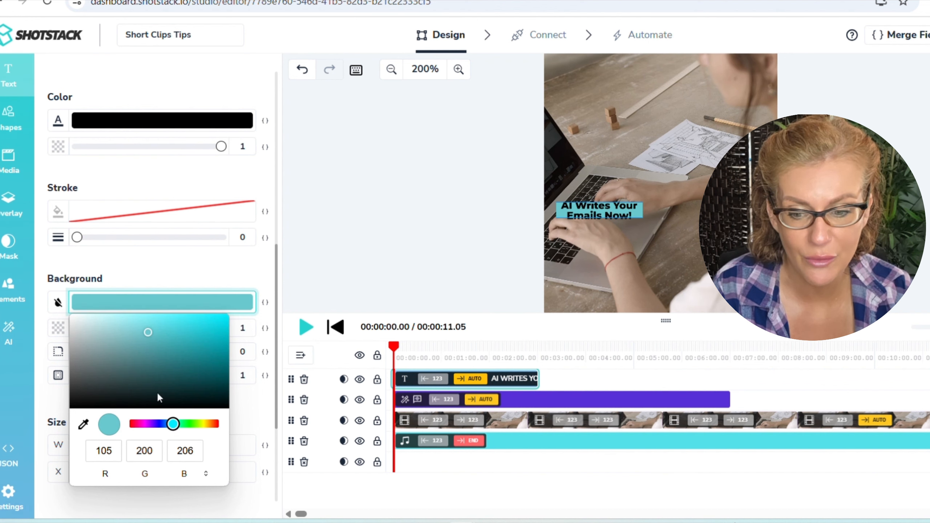
{"action": "left_click_drag", "start_coordinate": [149, 330], "coordinate": [172, 366]}
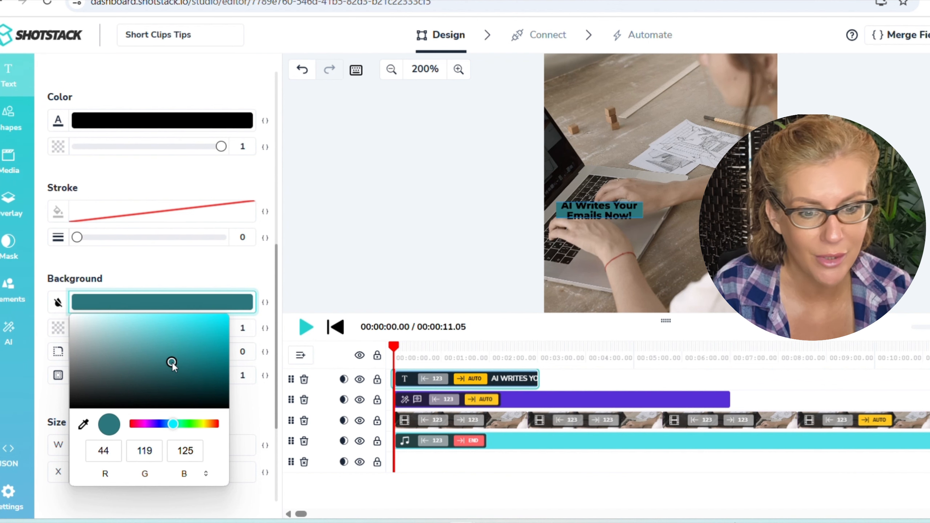
Set the font colour to off-white RGB 246, 239, 239 and the background's corner radius to 14 and padding to 0.
{"action": "left_click", "coordinate": [91, 122]}
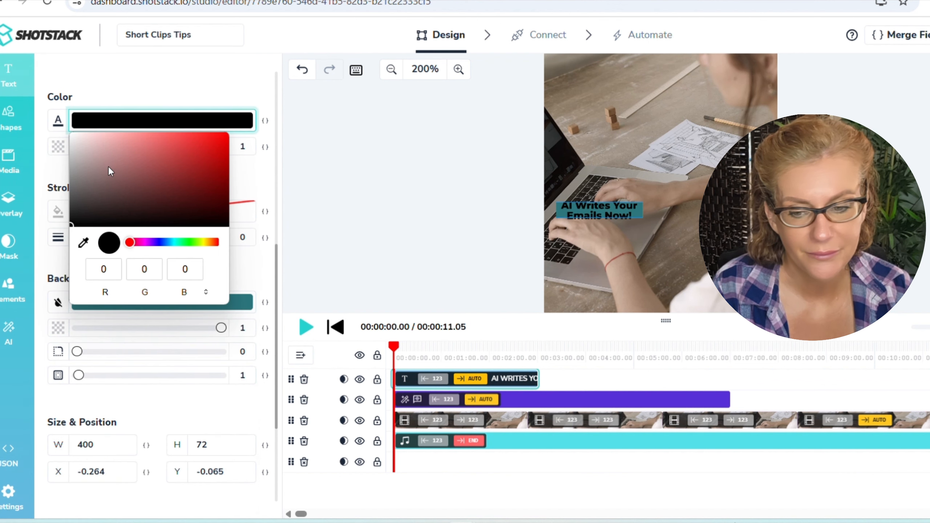
{"action": "left_click", "coordinate": [78, 138]}
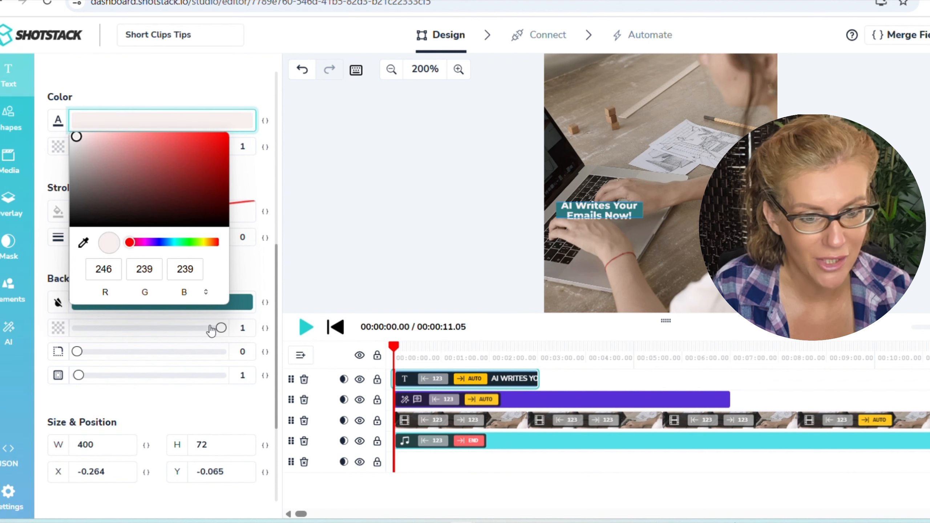
{"action": "left_click", "coordinate": [178, 396]}
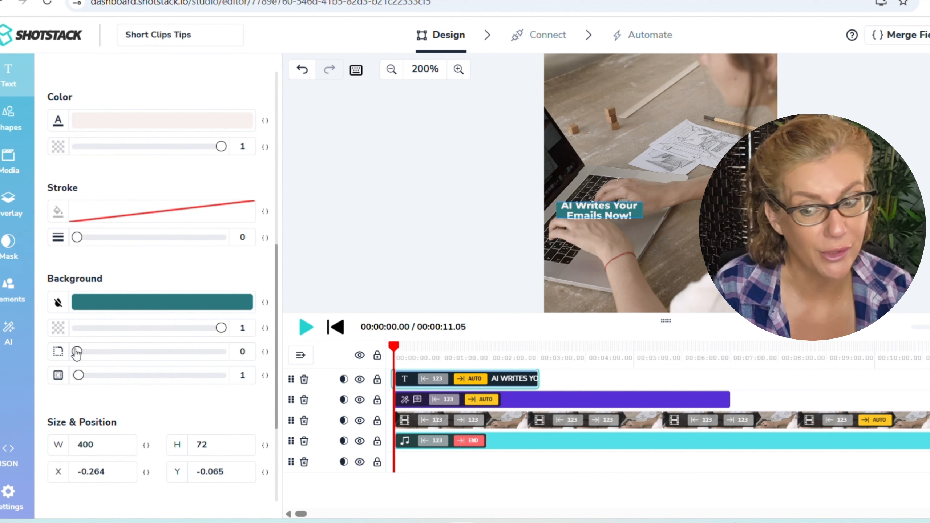
{"action": "left_click_drag", "start_coordinate": [78, 352], "coordinate": [69, 379]}
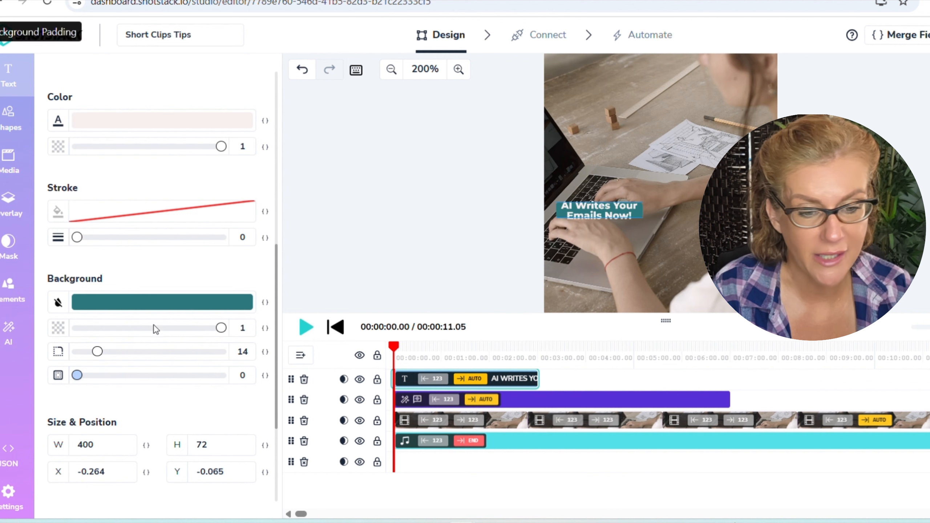
Left-align the subtitle text and set its font size to 100 px.
{"action": "scroll", "coordinate": [166, 344], "scroll_direction": "up", "scroll_amount": 4}
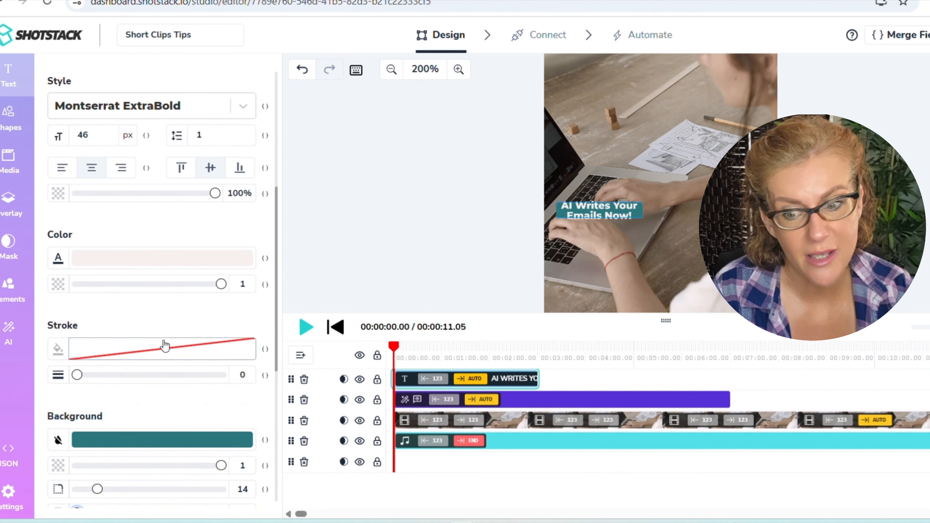
{"action": "scroll", "coordinate": [165, 345], "scroll_direction": "up", "scroll_amount": 2}
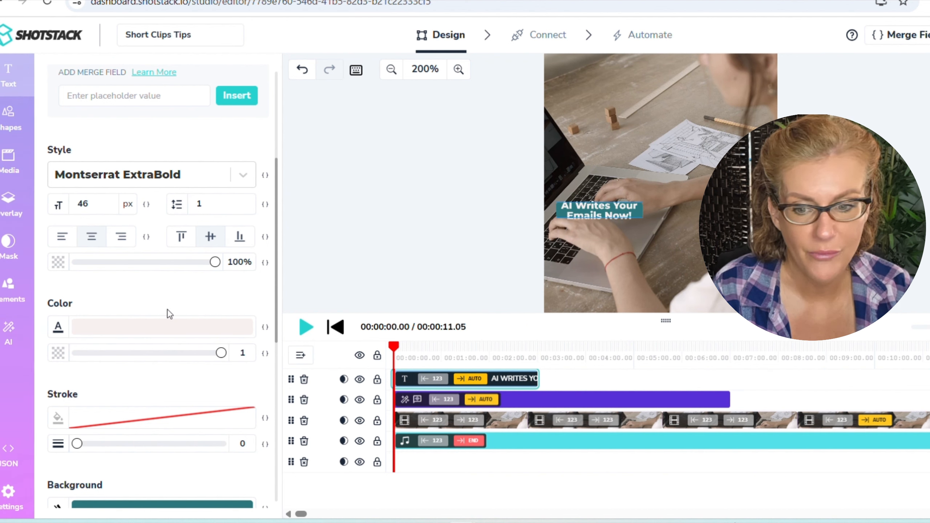
{"action": "left_click", "coordinate": [61, 236]}
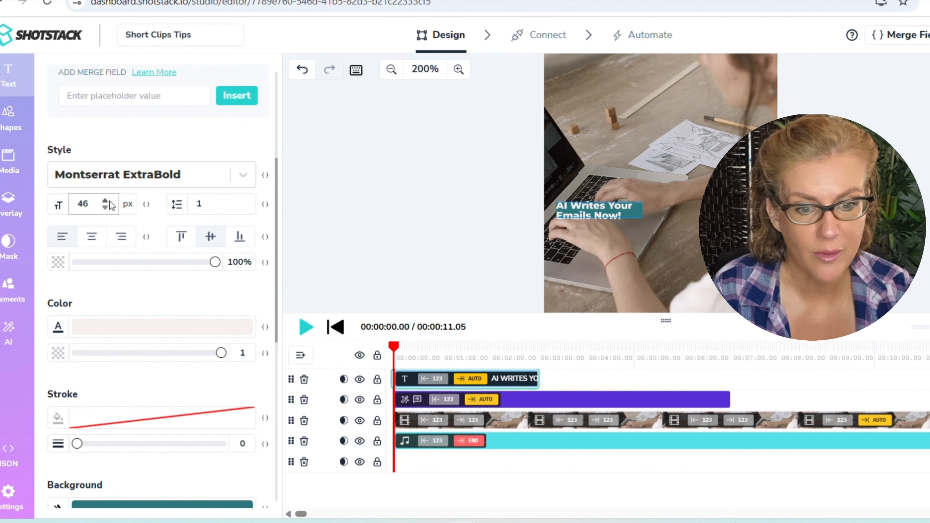
{"action": "double_click", "coordinate": [83, 204]}
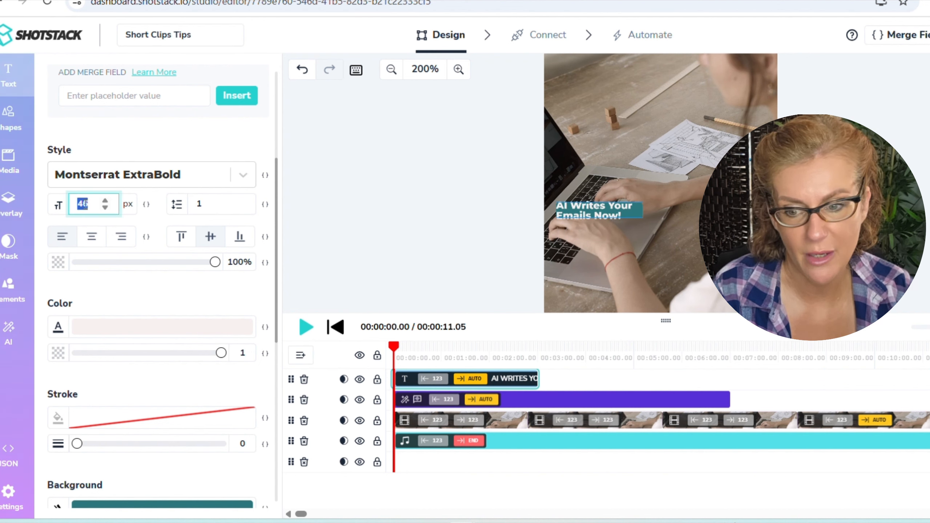
{"action": "type", "text": "100"}
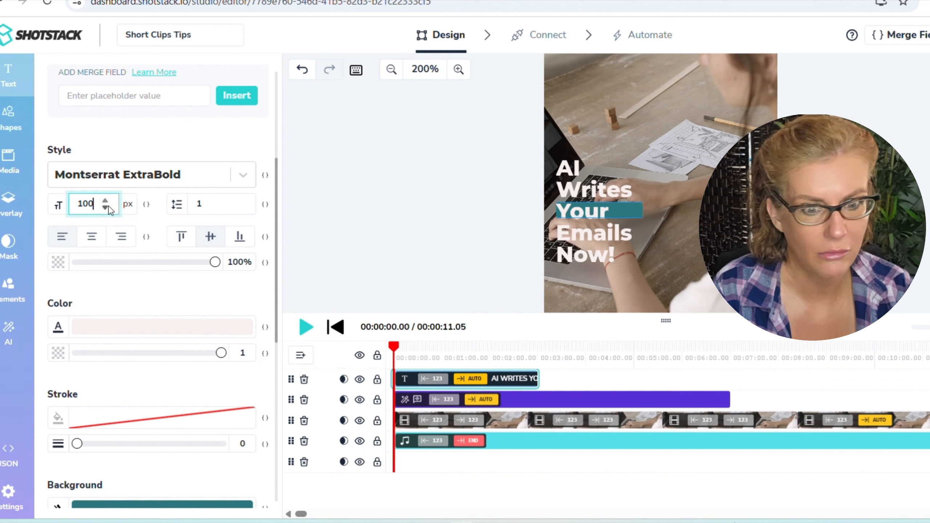
Enlarge the text box to about 853 by 273 so the background covers both lines, and position it near X -0.073, Y -0.044.
{"action": "left_click", "coordinate": [629, 210]}
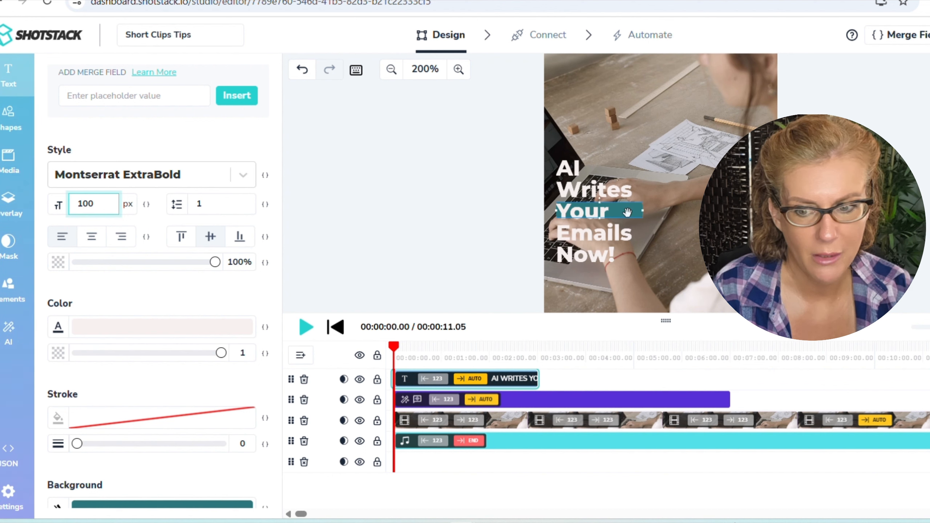
{"action": "left_click_drag", "start_coordinate": [645, 212], "coordinate": [730, 212]}
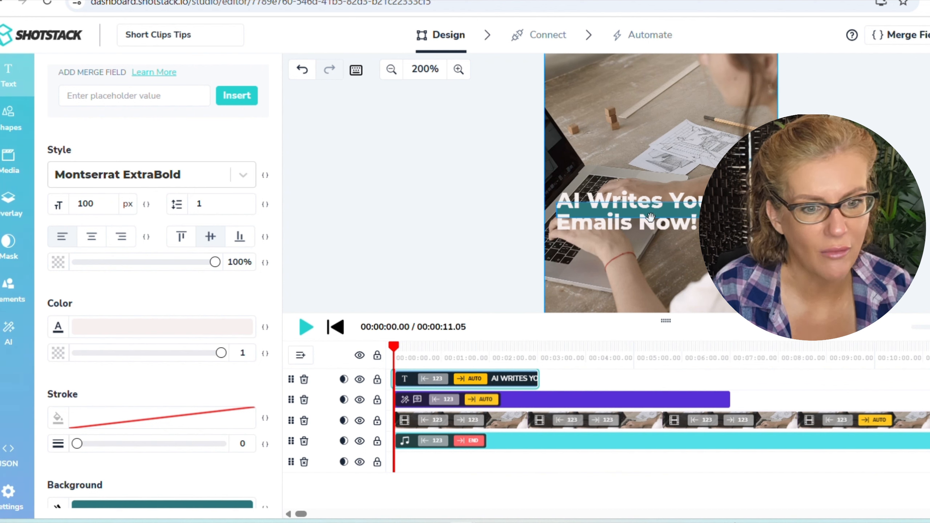
{"action": "left_click_drag", "start_coordinate": [651, 221], "coordinate": [646, 204]}
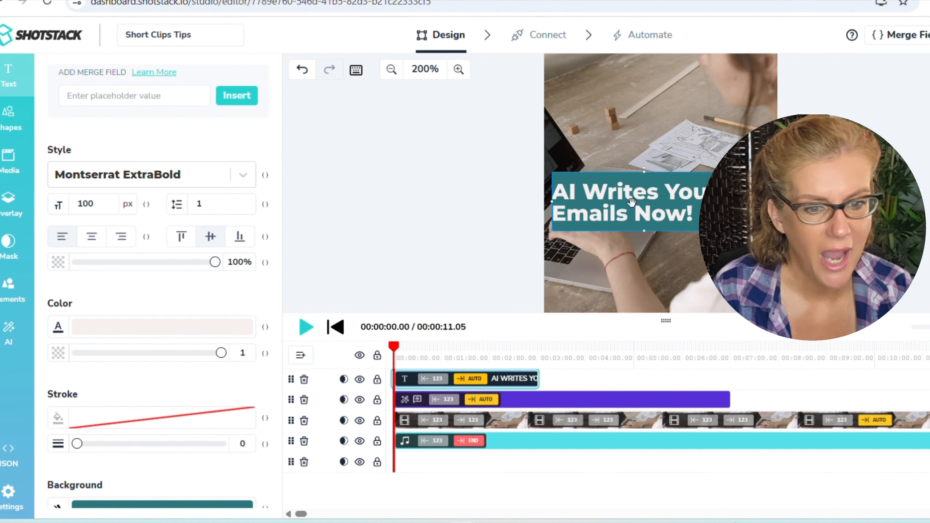
Switch the text clip's length from automatic to a fixed duration of 2 seconds.
{"action": "scroll", "coordinate": [202, 386], "scroll_direction": "down", "scroll_amount": 6}
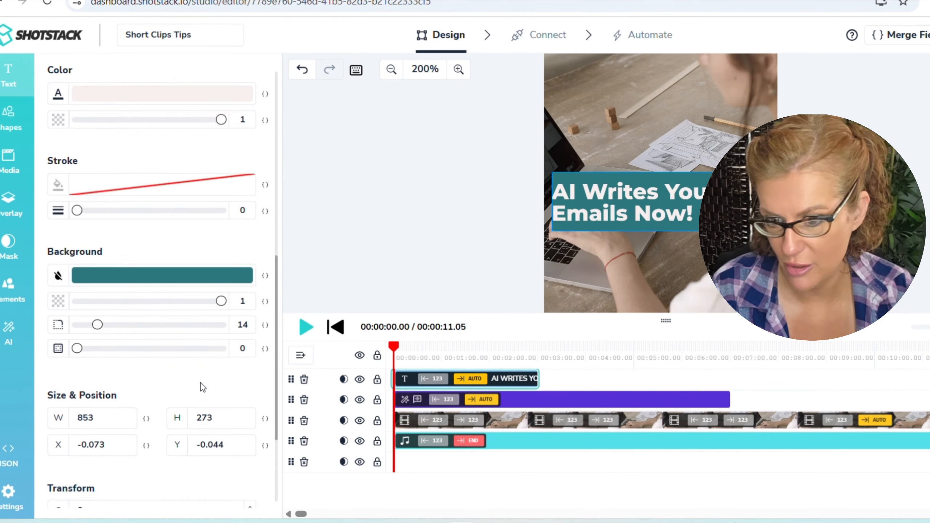
{"action": "scroll", "coordinate": [202, 387], "scroll_direction": "down", "scroll_amount": 4}
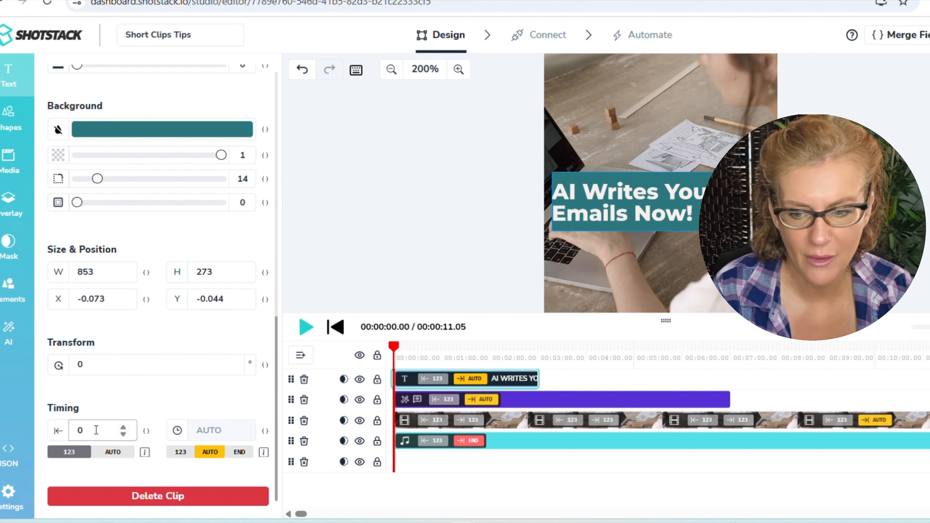
{"action": "left_click", "coordinate": [180, 451]}
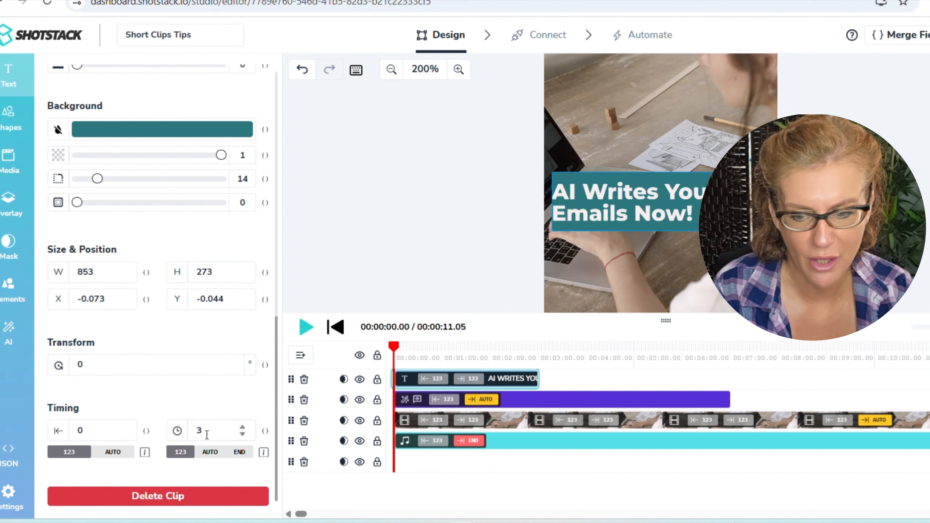
{"action": "left_click", "coordinate": [206, 435]}
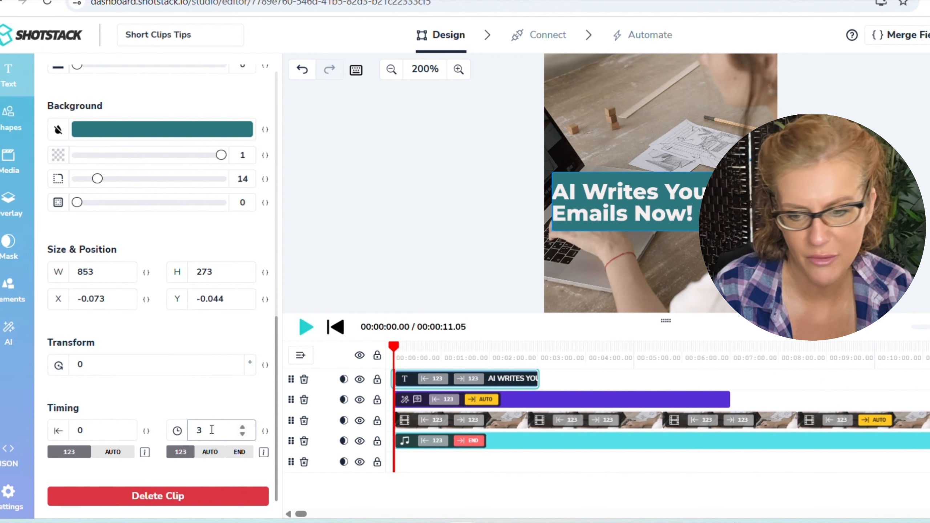
{"action": "left_click_drag", "start_coordinate": [211, 434], "coordinate": [195, 434]}
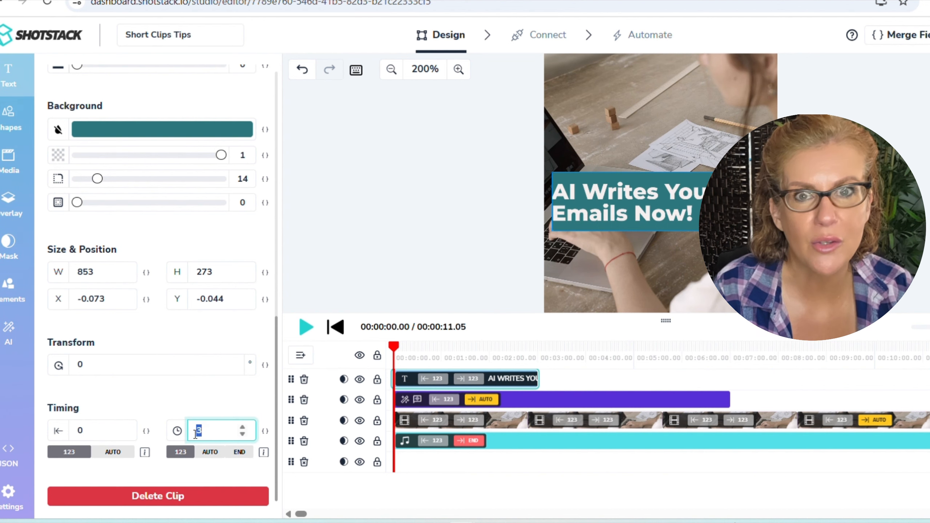
{"action": "type", "text": "2"}
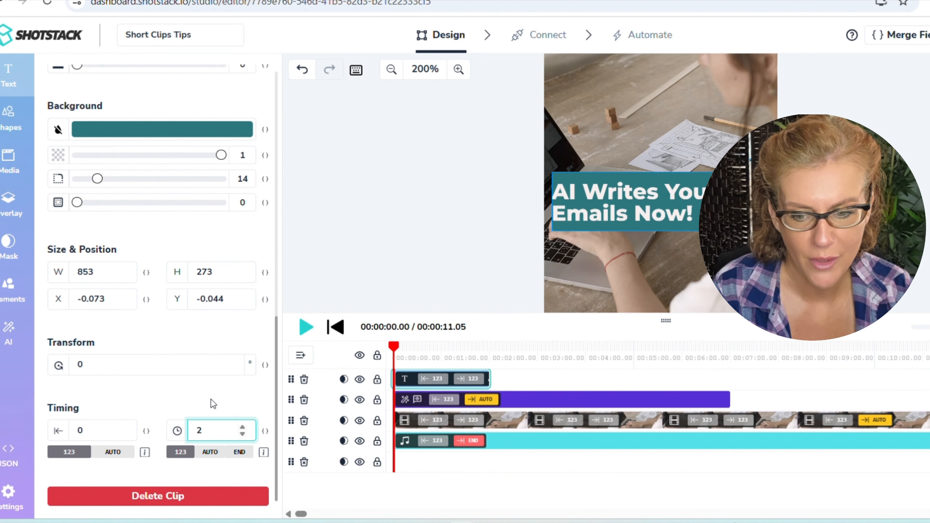
{"action": "scroll", "coordinate": [214, 403], "scroll_direction": "up", "scroll_amount": 15}
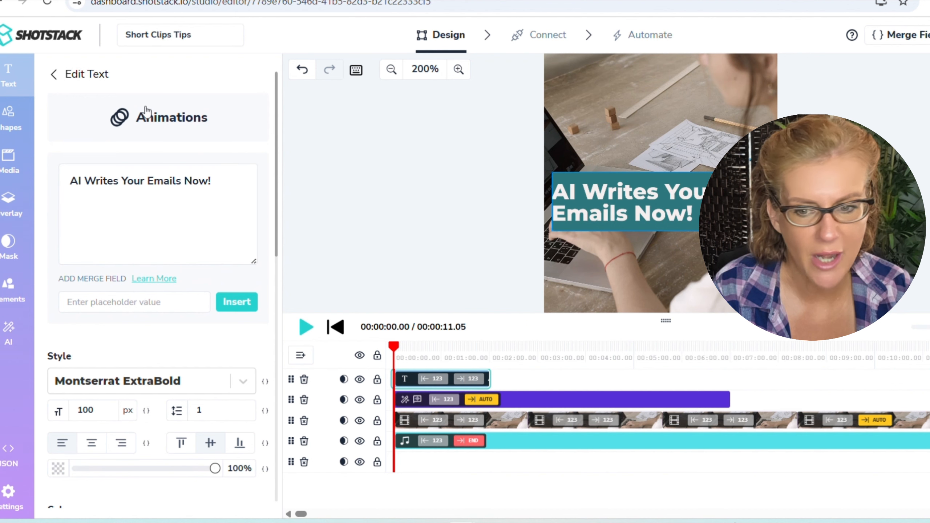
Apply a Fade / Dissolve in-transition at normal speed to the topic title and play the timeline to check it.
{"action": "left_click", "coordinate": [146, 111]}
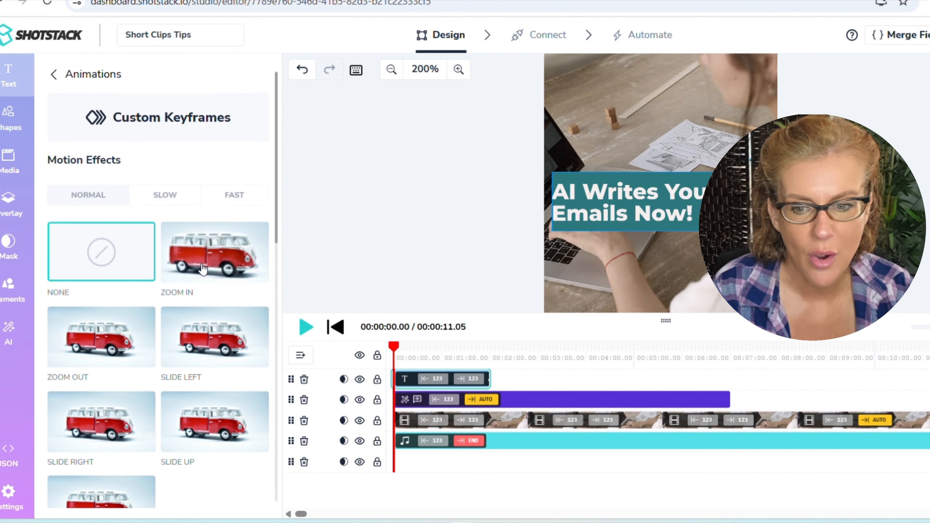
{"action": "scroll", "coordinate": [203, 269], "scroll_direction": "down", "scroll_amount": 10}
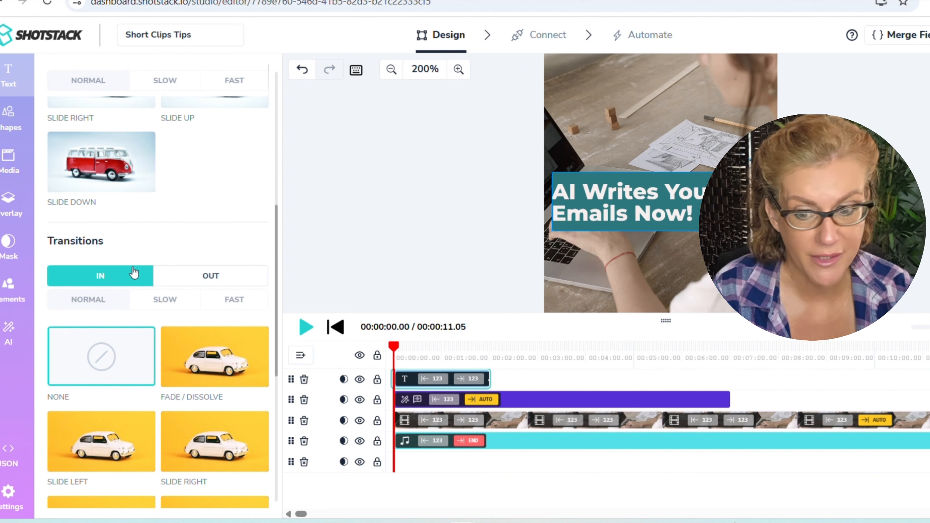
{"action": "scroll", "coordinate": [153, 270], "scroll_direction": "down", "scroll_amount": 2}
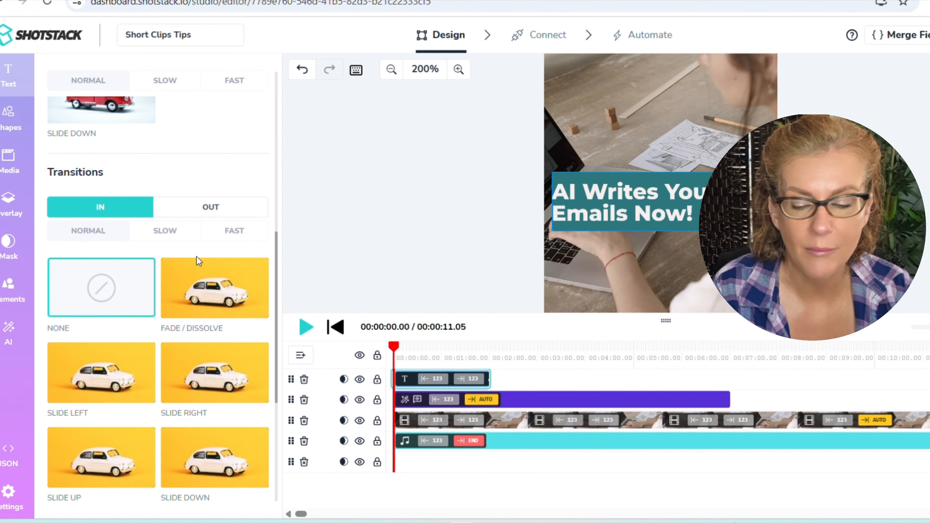
{"action": "left_click", "coordinate": [210, 288]}
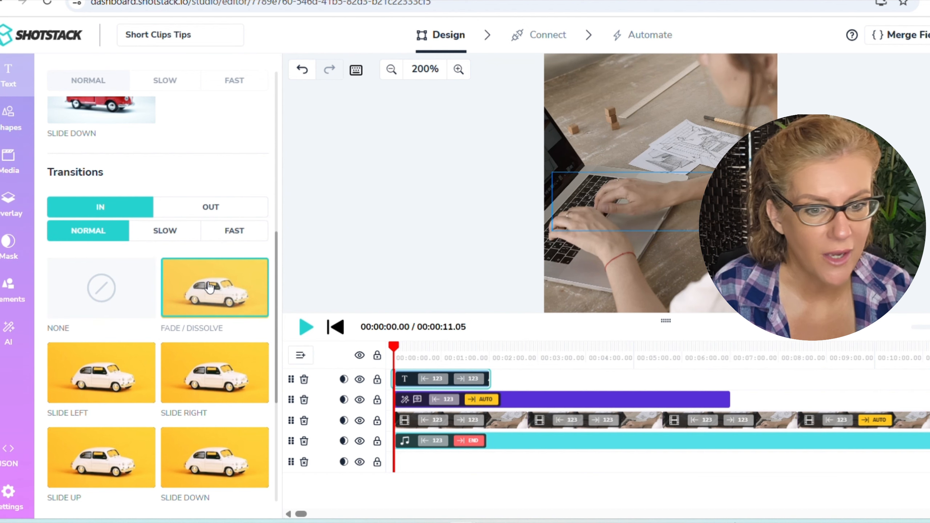
{"action": "left_click", "coordinate": [305, 328]}
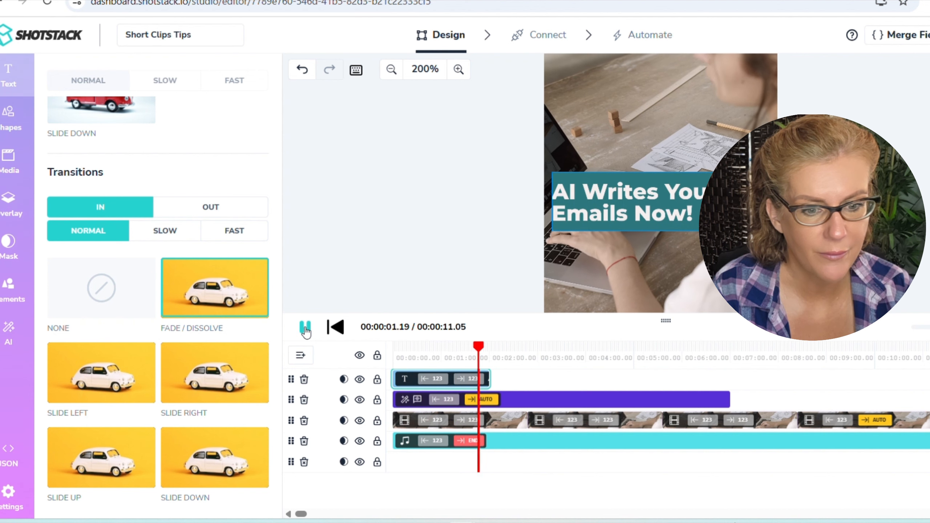
{"action": "left_click", "coordinate": [306, 328]}
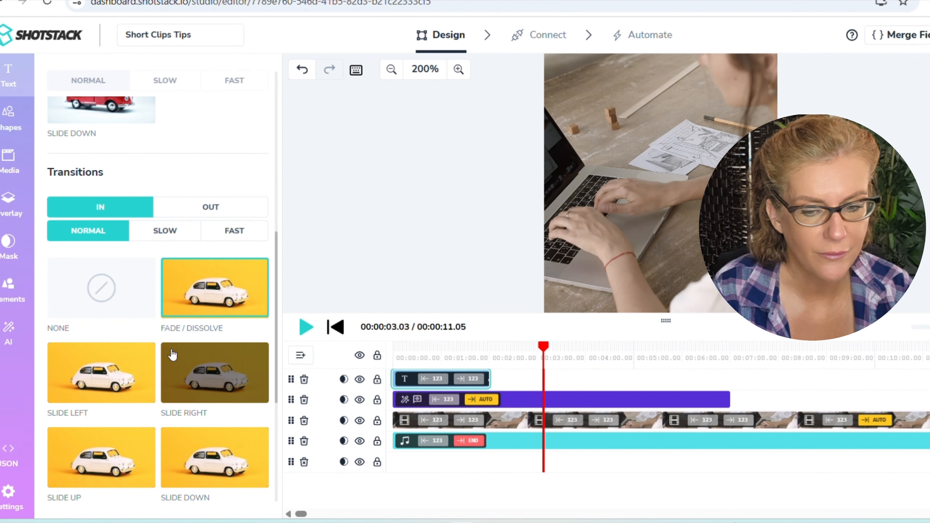
Apply a Fade / Dissolve out-transition at normal speed to the topic title and preview it from the start.
{"action": "scroll", "coordinate": [170, 354], "scroll_direction": "down", "scroll_amount": 3}
{"action": "scroll", "coordinate": [170, 354], "scroll_direction": "down", "scroll_amount": 3}
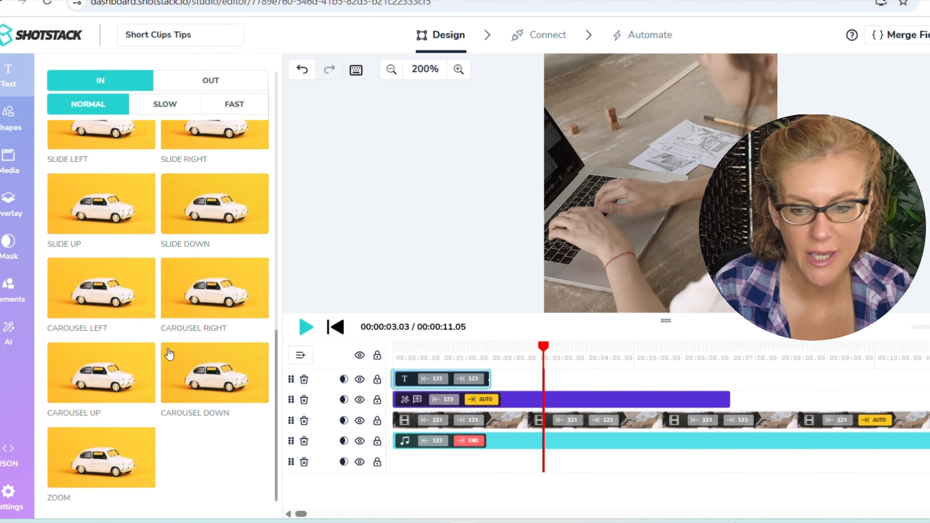
{"action": "scroll", "coordinate": [169, 354], "scroll_direction": "up", "scroll_amount": 8}
{"action": "scroll", "coordinate": [169, 354], "scroll_direction": "up", "scroll_amount": 3}
{"action": "scroll", "coordinate": [168, 329], "scroll_direction": "down", "scroll_amount": 3}
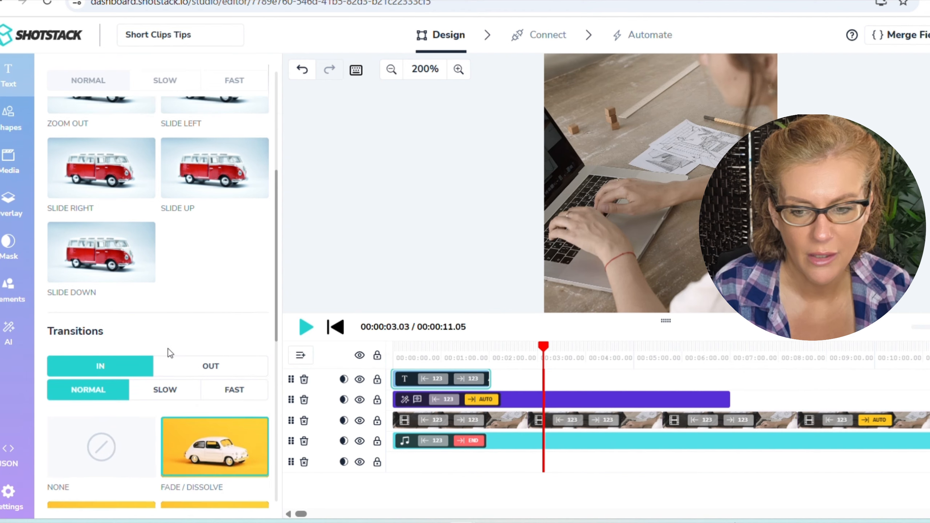
{"action": "scroll", "coordinate": [193, 298], "scroll_direction": "down", "scroll_amount": 2}
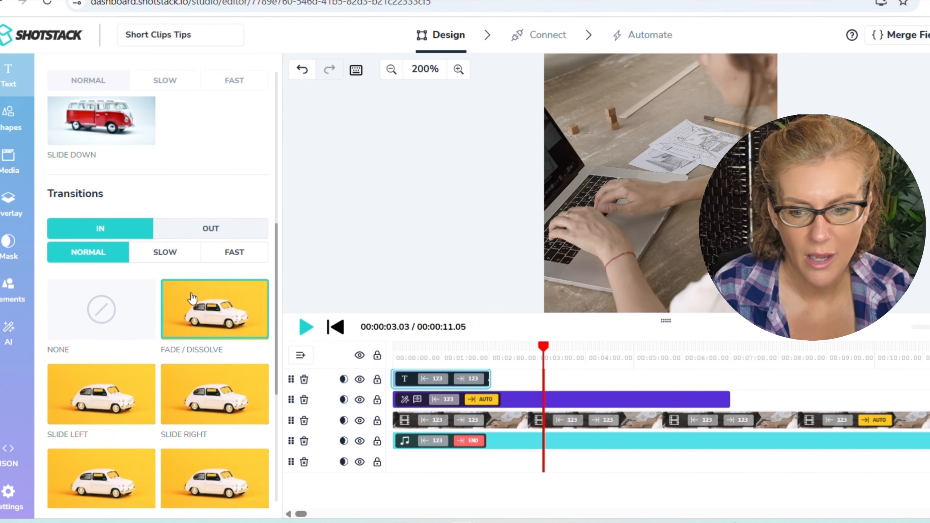
{"action": "left_click", "coordinate": [211, 231]}
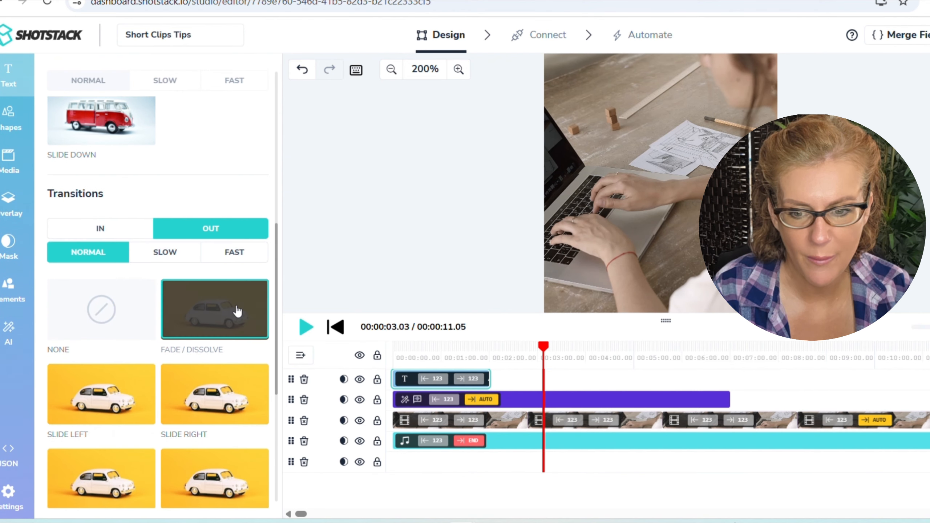
{"action": "scroll", "coordinate": [231, 304], "scroll_direction": "down", "scroll_amount": 8}
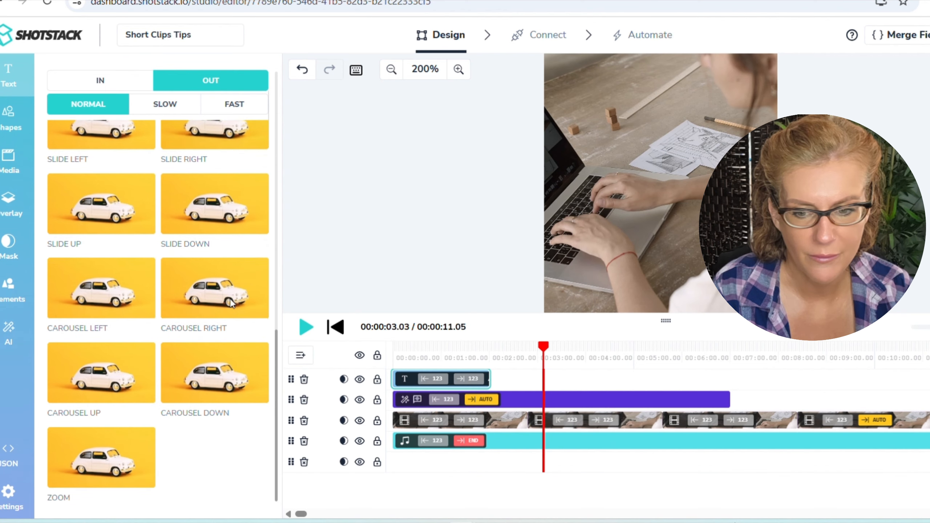
{"action": "left_click_drag", "start_coordinate": [544, 346], "coordinate": [394, 346]}
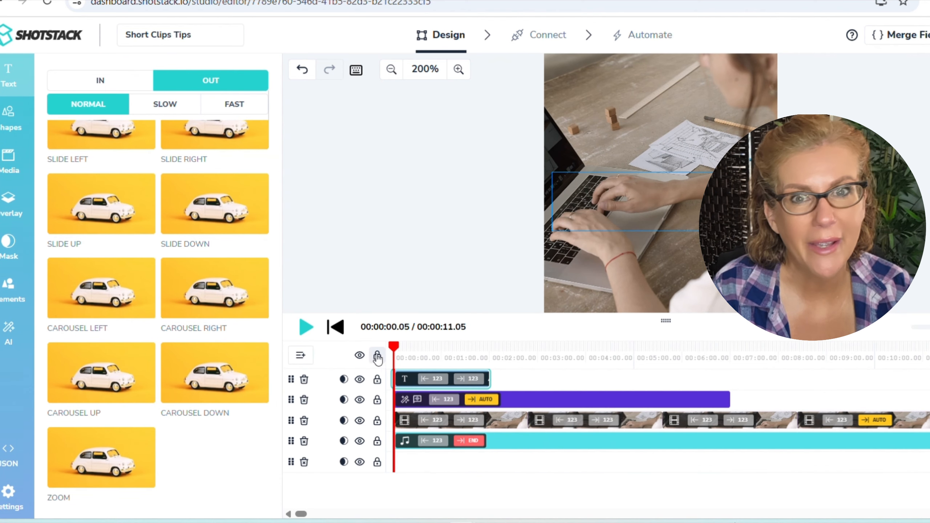
{"action": "left_click", "coordinate": [306, 327]}
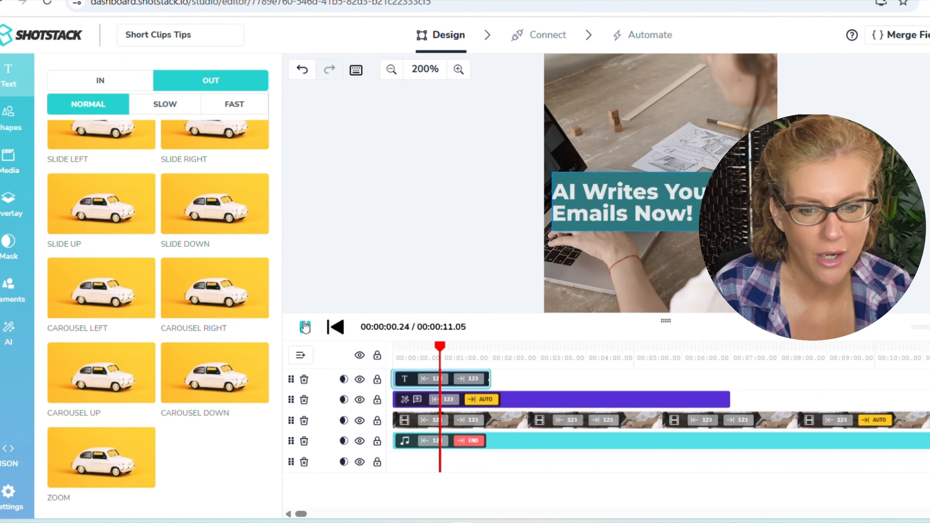
{"action": "left_click", "coordinate": [306, 326]}
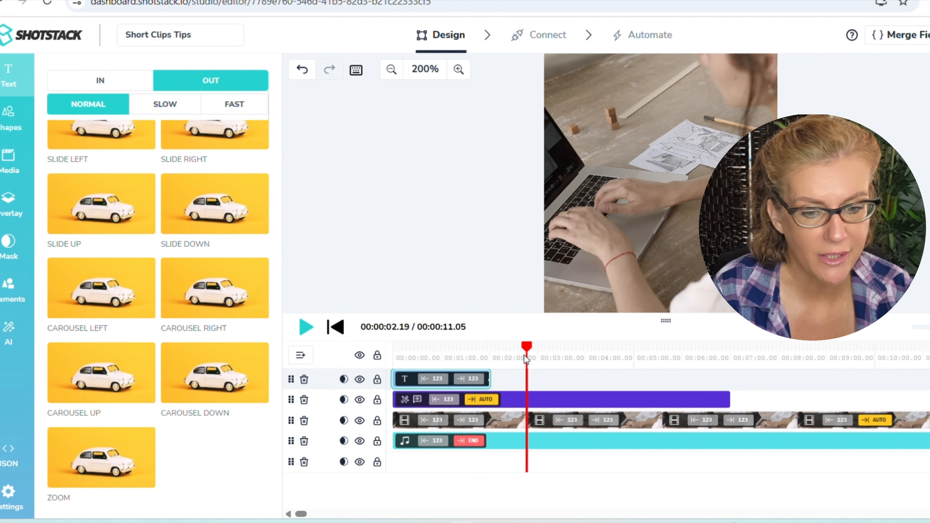
Set the title clip's duration to 3 seconds and play the video from near the start.
{"action": "scroll", "coordinate": [161, 258], "scroll_direction": "up", "scroll_amount": 10}
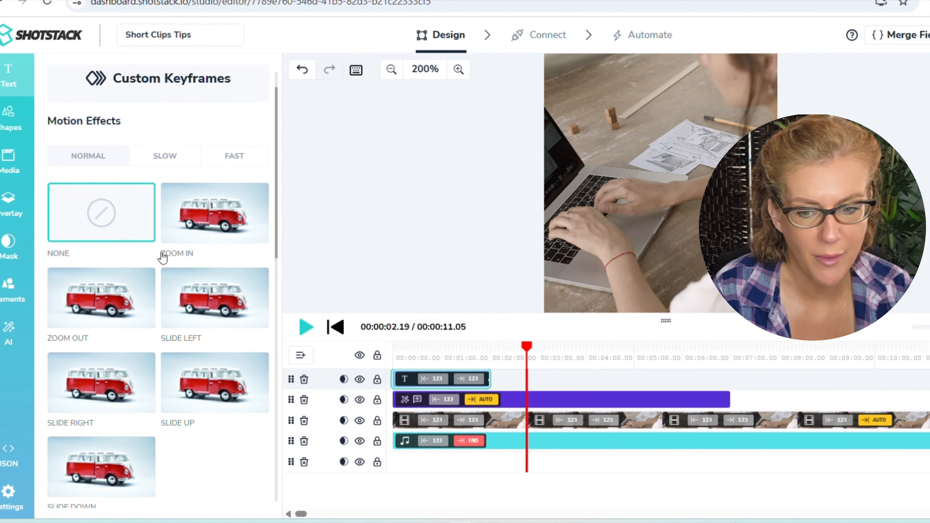
{"action": "scroll", "coordinate": [163, 258], "scroll_direction": "up", "scroll_amount": 3}
{"action": "left_click", "coordinate": [56, 75]}
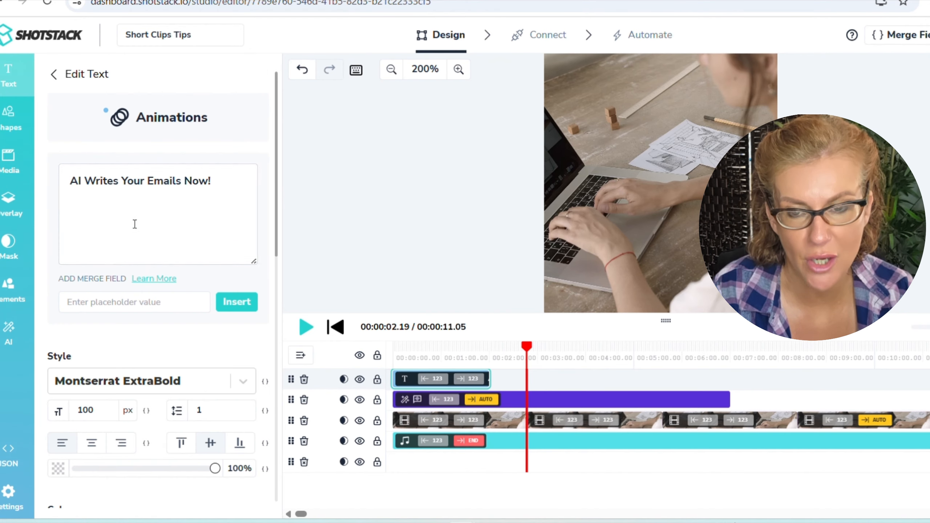
{"action": "scroll", "coordinate": [161, 357], "scroll_direction": "down", "scroll_amount": 12}
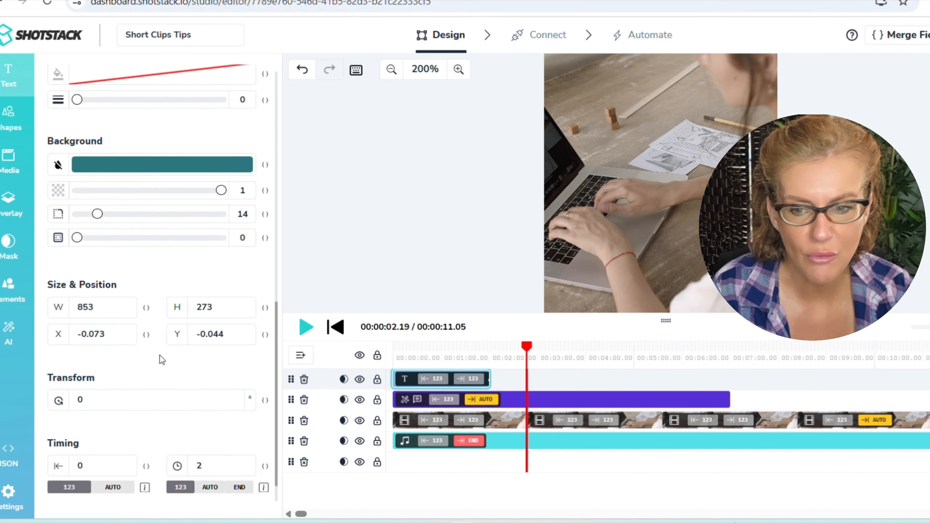
{"action": "scroll", "coordinate": [162, 360], "scroll_direction": "down", "scroll_amount": 1}
{"action": "double_click", "coordinate": [196, 431]}
{"action": "type", "text": "3"}
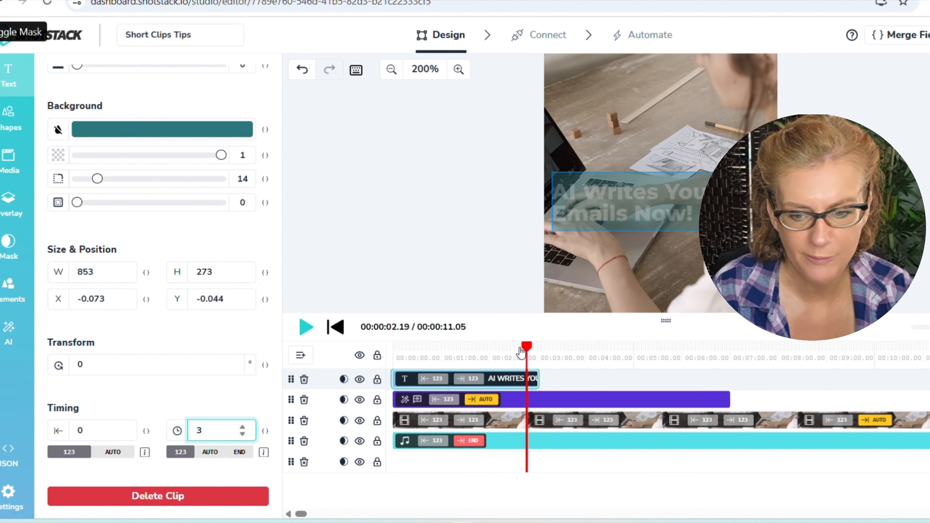
{"action": "left_click", "coordinate": [410, 348]}
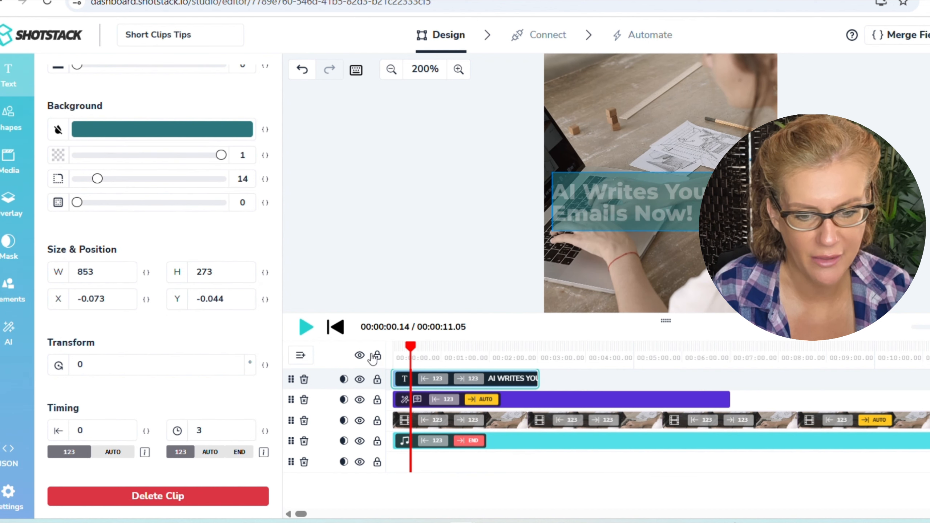
{"action": "left_click", "coordinate": [306, 327]}
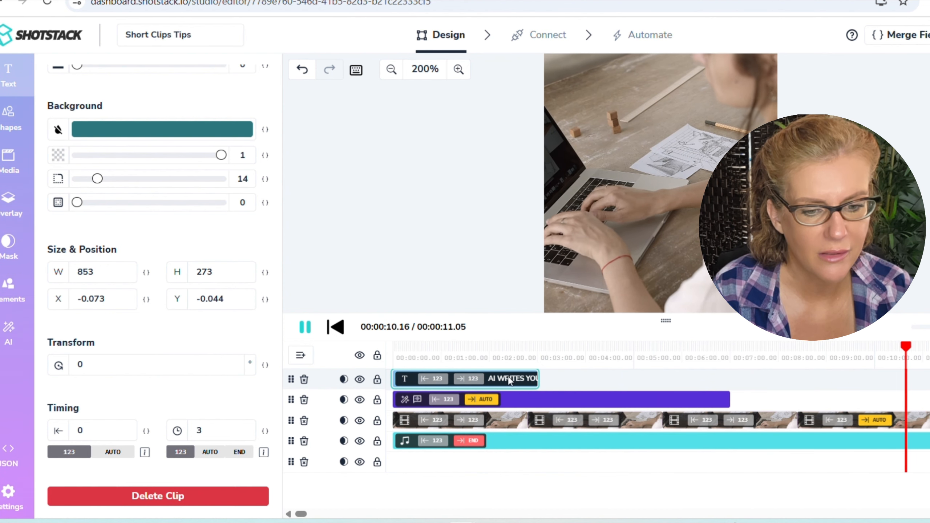
Add a merge field named Topic, using the copied title text "AI Writes Your Emails Now!" as its placeholder value.
{"action": "scroll", "coordinate": [170, 219], "scroll_direction": "up", "scroll_amount": 10}
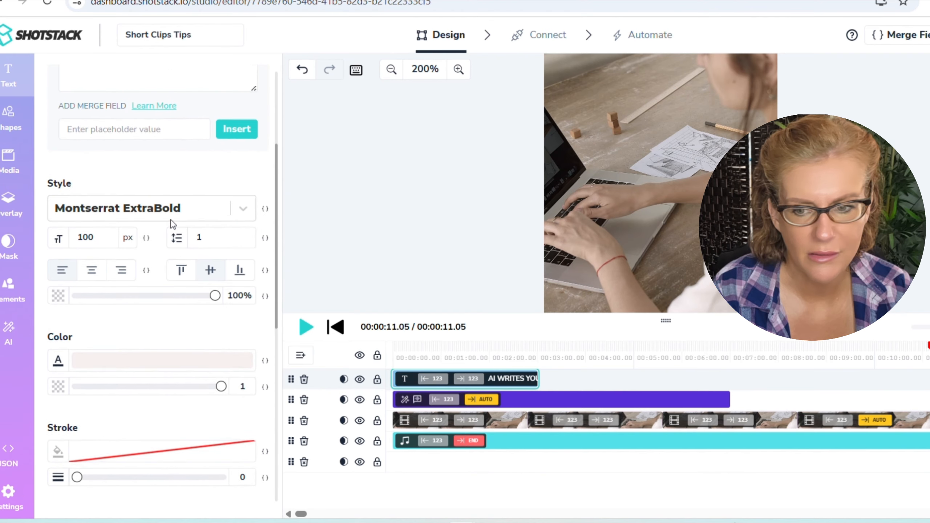
{"action": "scroll", "coordinate": [173, 223], "scroll_direction": "up", "scroll_amount": 5}
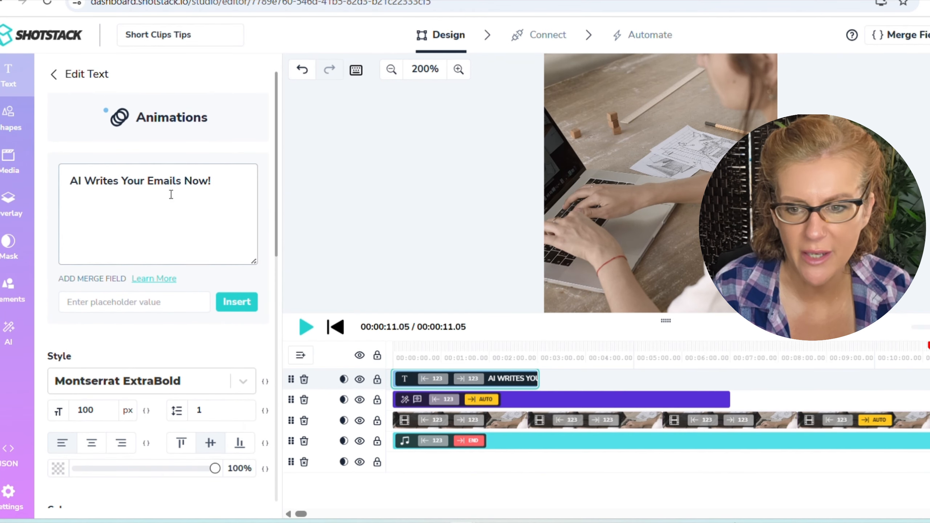
{"action": "left_click", "coordinate": [168, 183]}
{"action": "triple_click", "coordinate": [168, 183]}
{"action": "key", "text": "ctrl+c"}
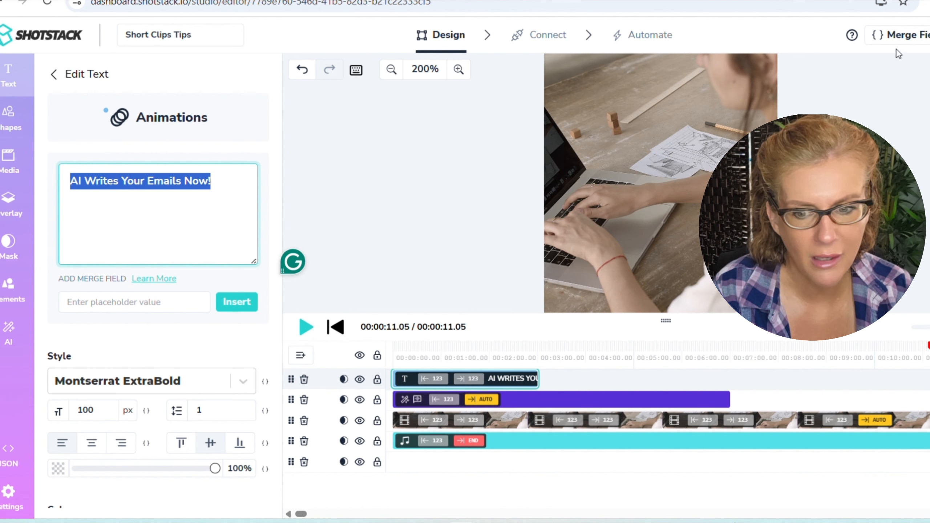
{"action": "left_click", "coordinate": [902, 36]}
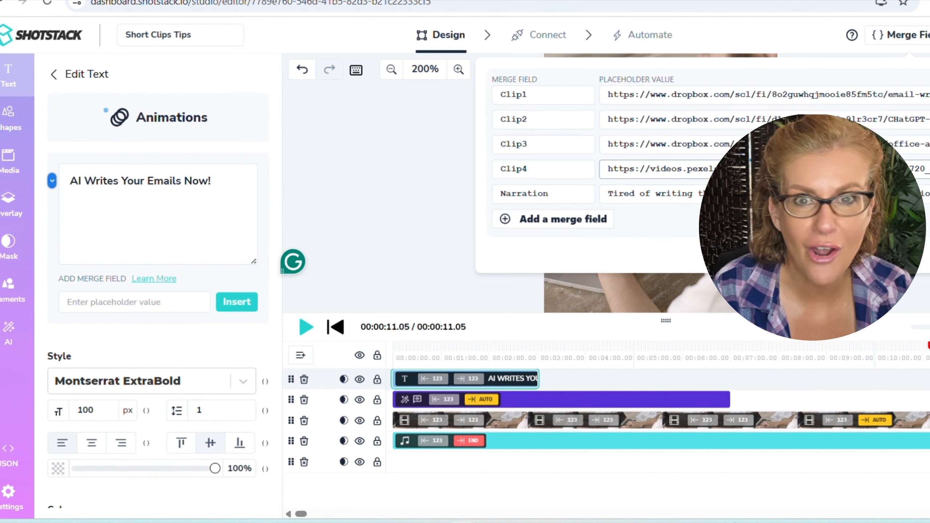
{"action": "left_click", "coordinate": [522, 220]}
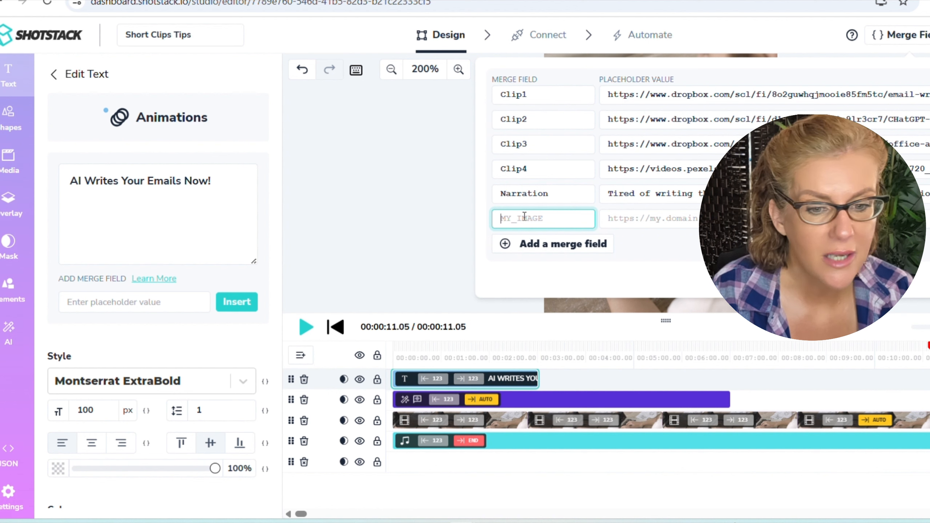
{"action": "type", "text": "T"}
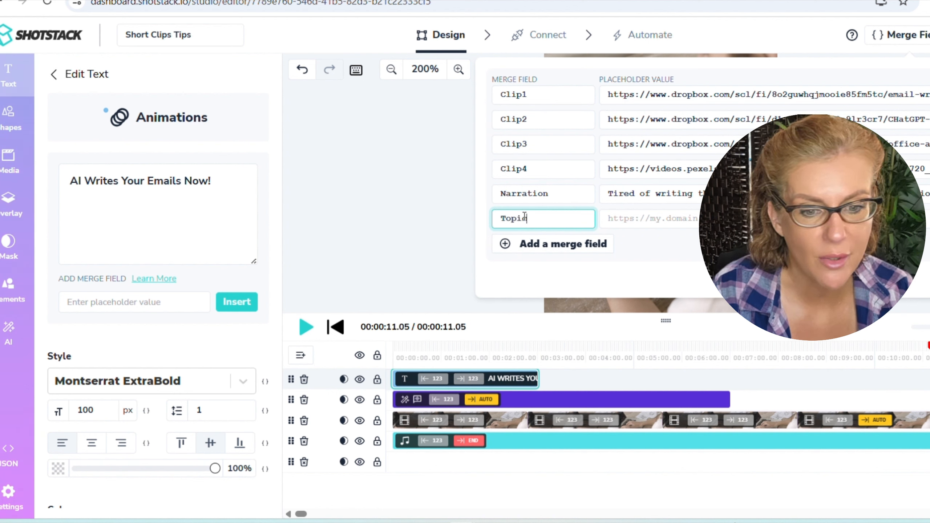
{"action": "type", "text": "opic"}
{"action": "left_click", "coordinate": [636, 219]}
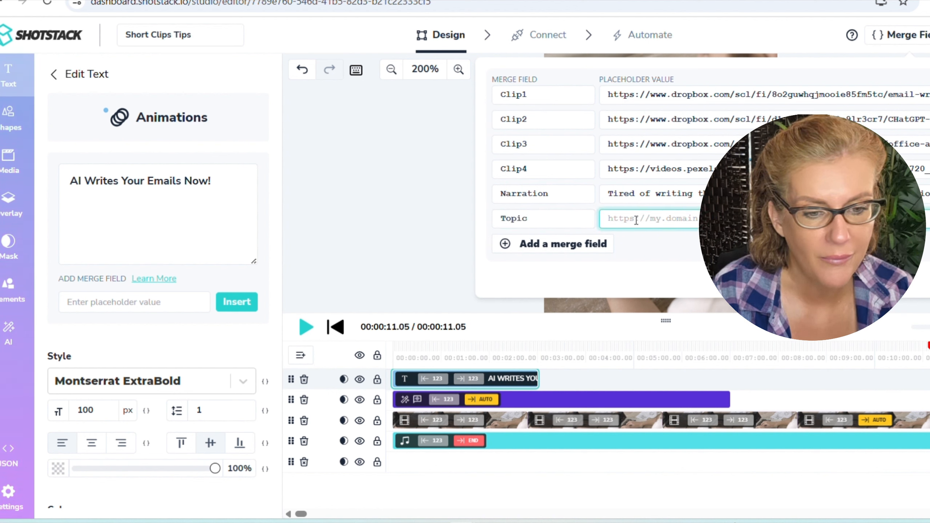
{"action": "key", "text": "ctrl+v"}
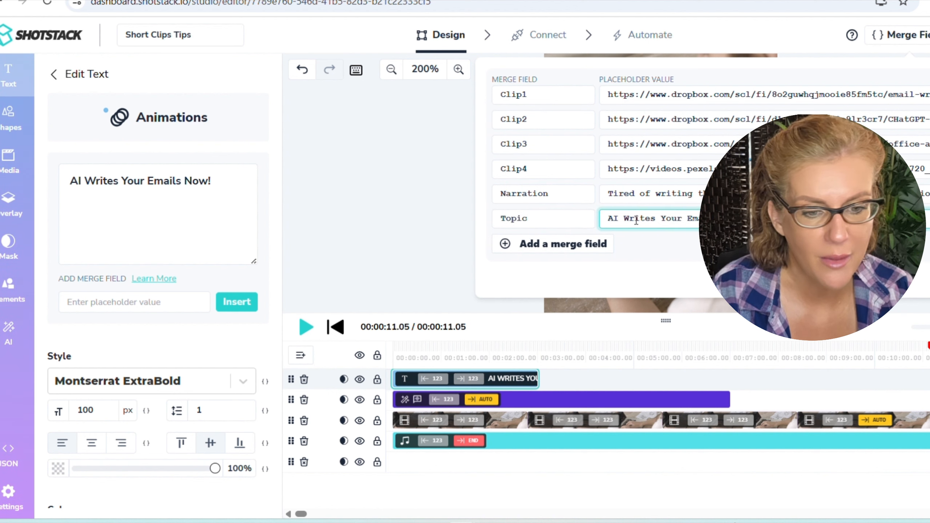
Replace the title clip's text with the merge field {{ Topic }} and deselect the clip.
{"action": "triple_click", "coordinate": [176, 183]}
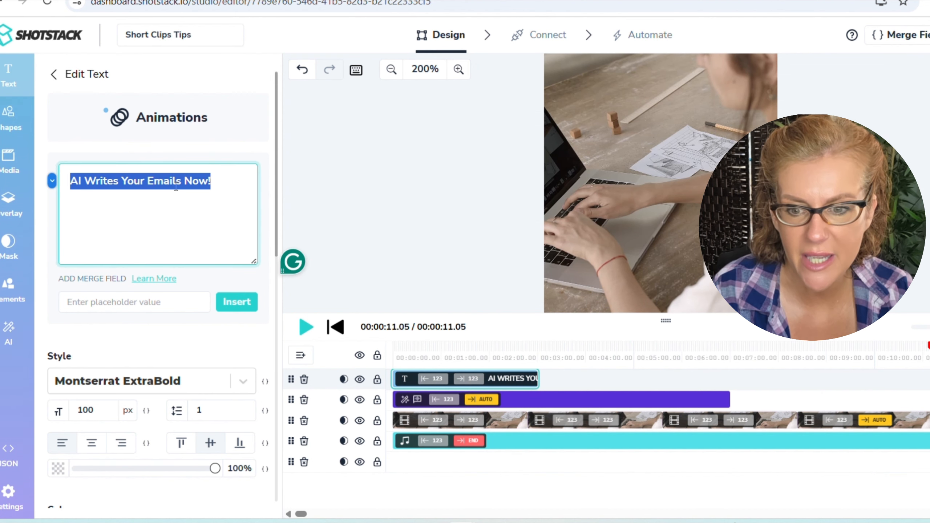
{"action": "type", "text": "{"}
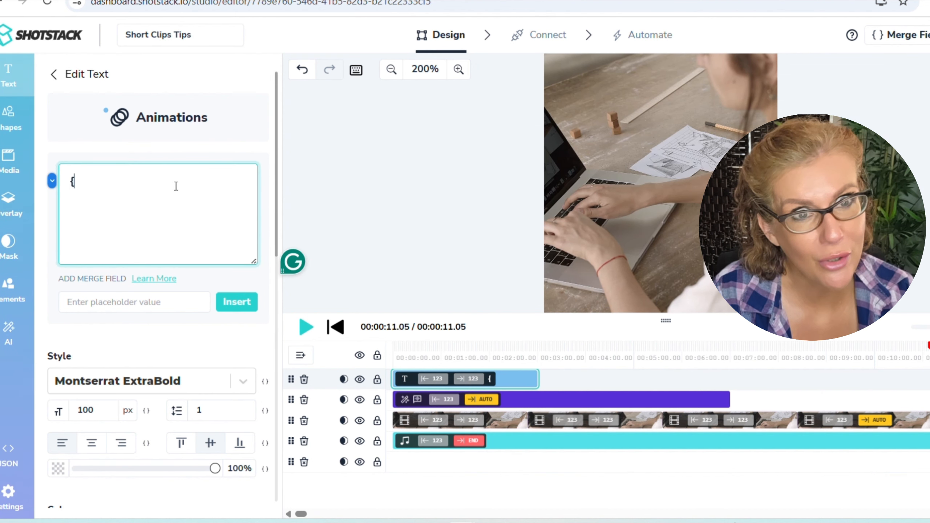
{"action": "type", "text": "{ Topic "}
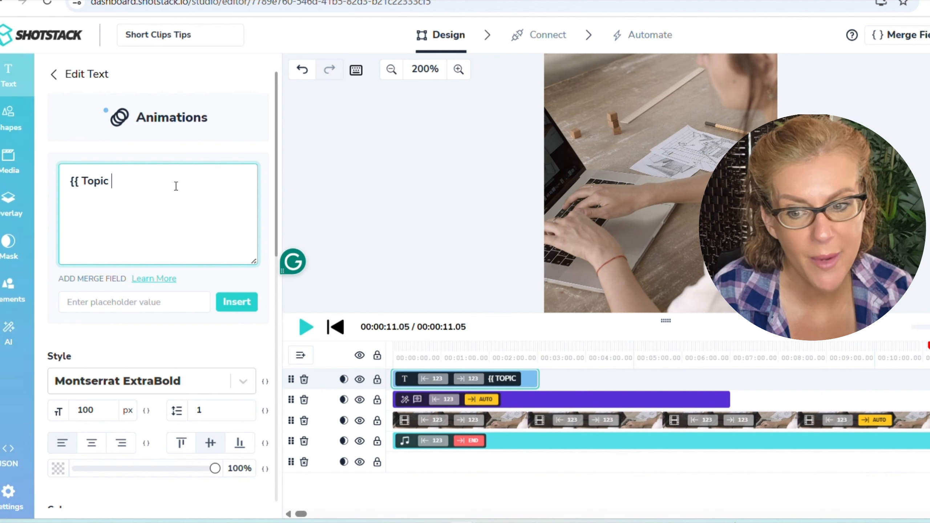
{"action": "type", "text": "}}"}
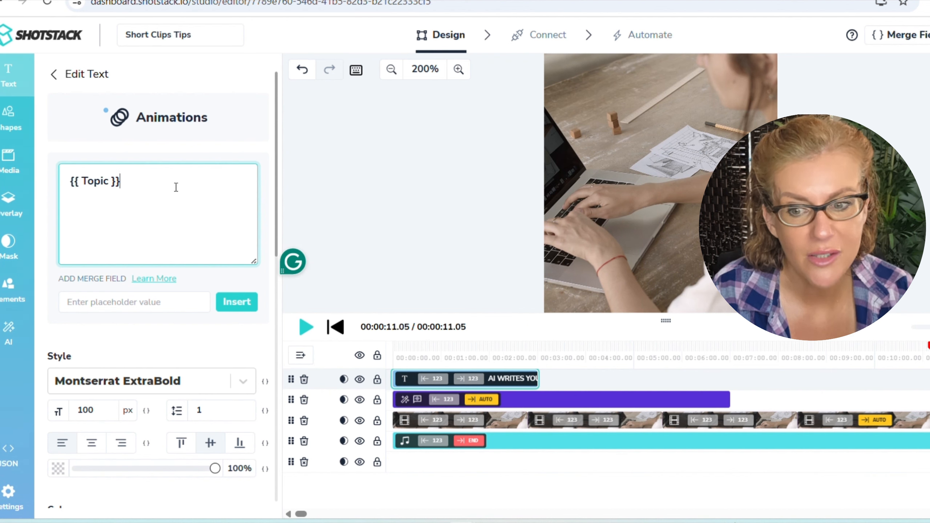
{"action": "left_click", "coordinate": [583, 387]}
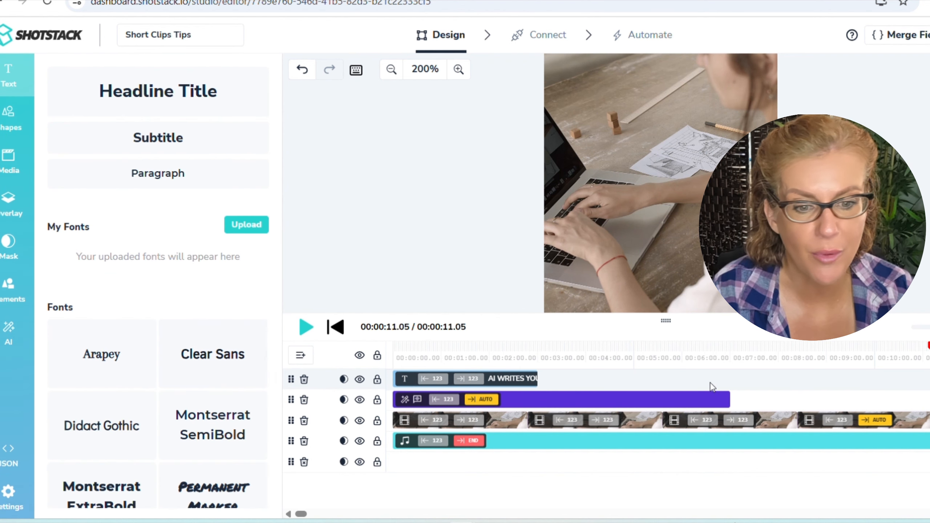
Play the opening seconds of the video from the start to check the merged topic title.
{"action": "left_click_drag", "start_coordinate": [928, 347], "coordinate": [385, 366]}
{"action": "left_click", "coordinate": [306, 330]}
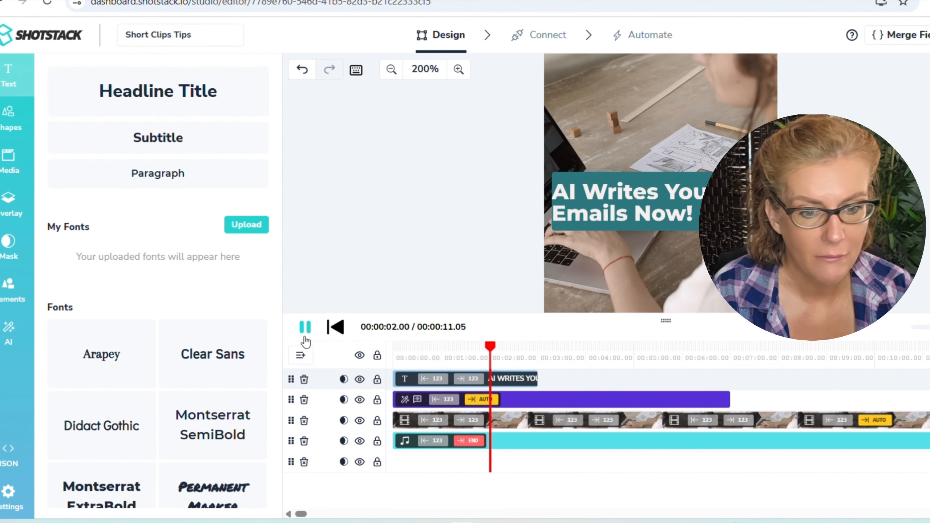
{"action": "left_click", "coordinate": [305, 330]}
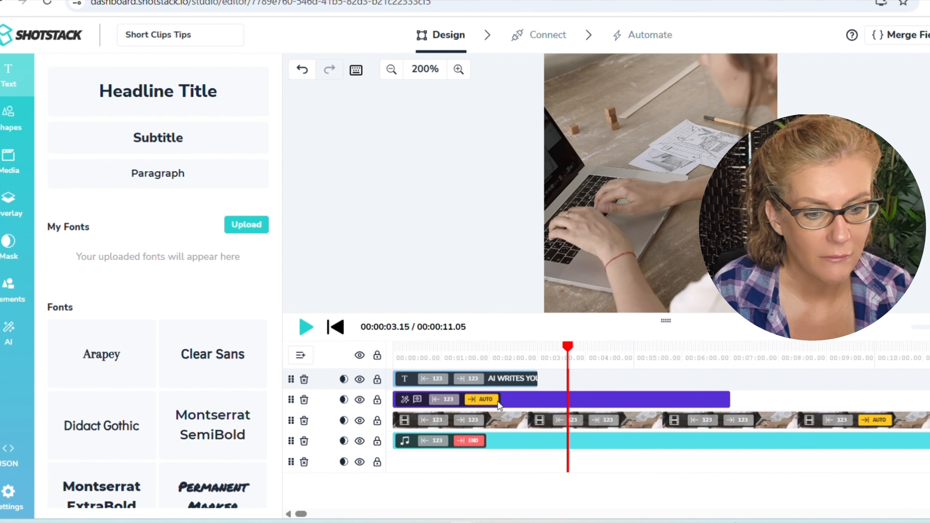
Remove "This is a test" from the text-to-speech clip's text, keeping only {{ Narration }}, and return the playhead to the start.
{"action": "left_click", "coordinate": [530, 396]}
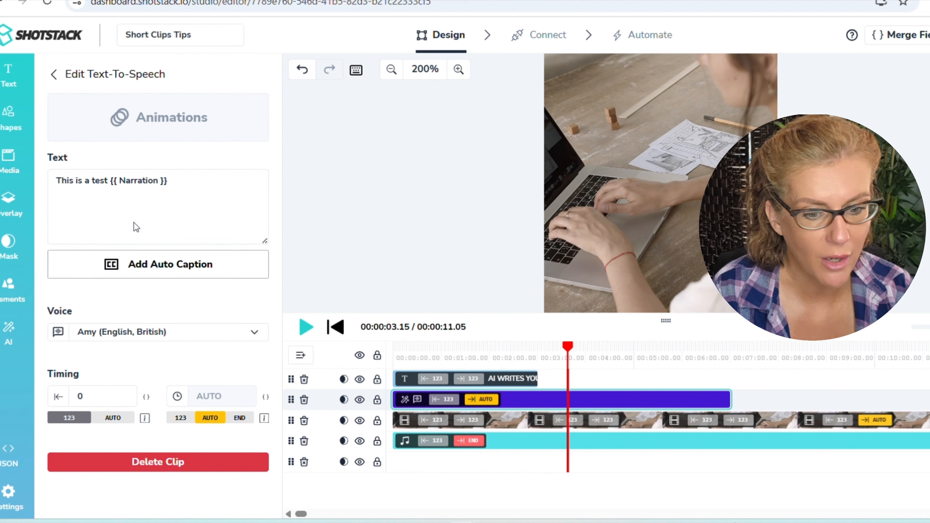
{"action": "left_click", "coordinate": [111, 181]}
{"action": "left_click_drag", "start_coordinate": [112, 181], "coordinate": [50, 186]}
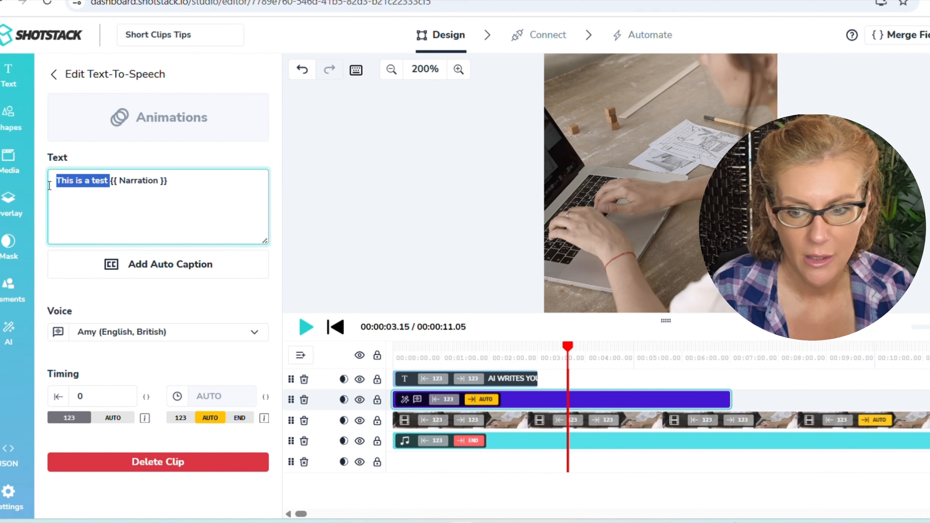
{"action": "key", "text": "BackSpace"}
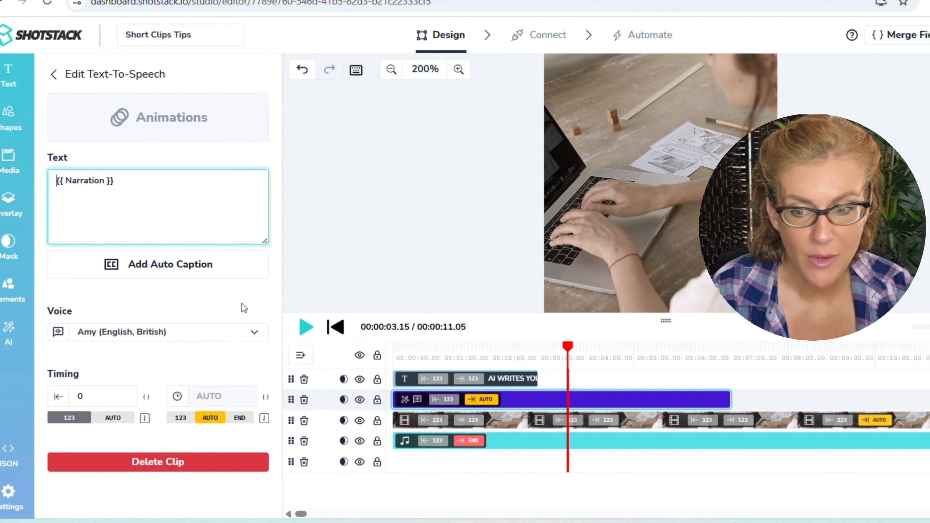
{"action": "left_click_drag", "start_coordinate": [568, 352], "coordinate": [381, 355]}
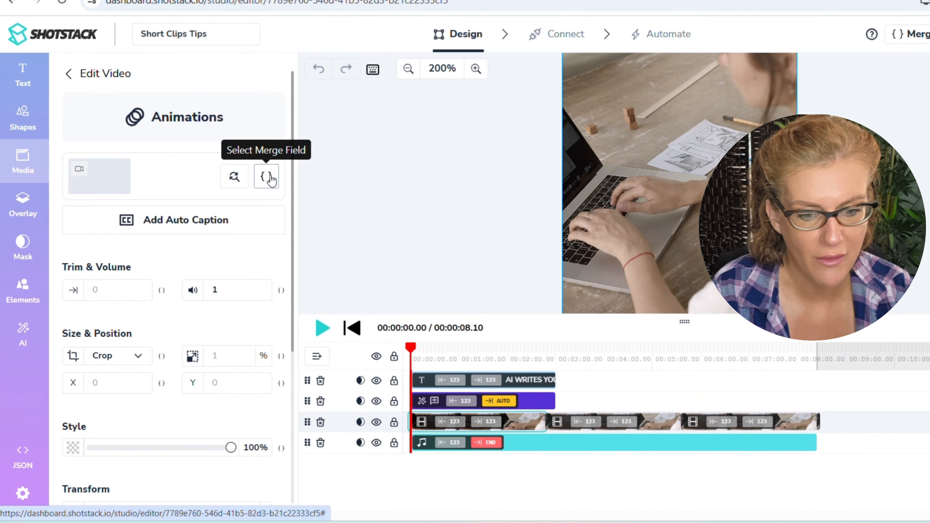
Assign the merge field Clip1 to the first video clip and Clip2 to the second video clip.
{"action": "left_click", "coordinate": [270, 177]}
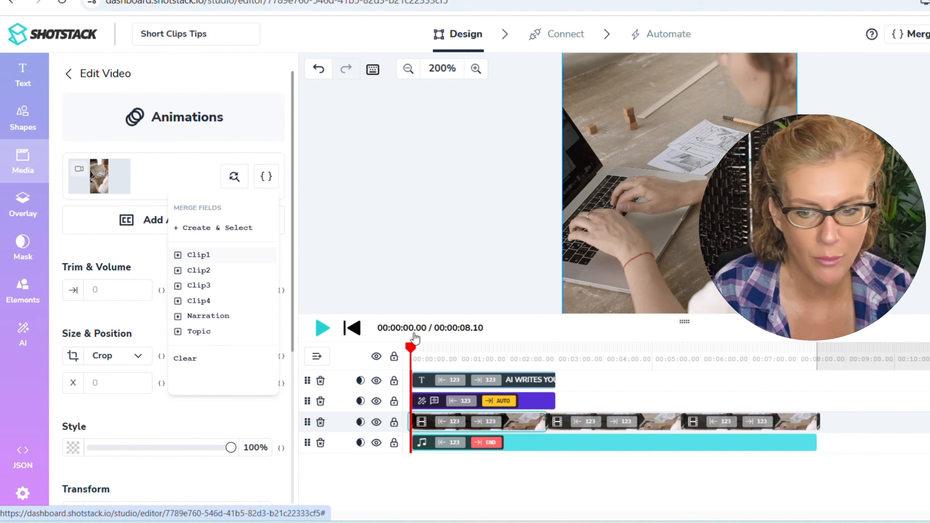
{"action": "left_click", "coordinate": [652, 420]}
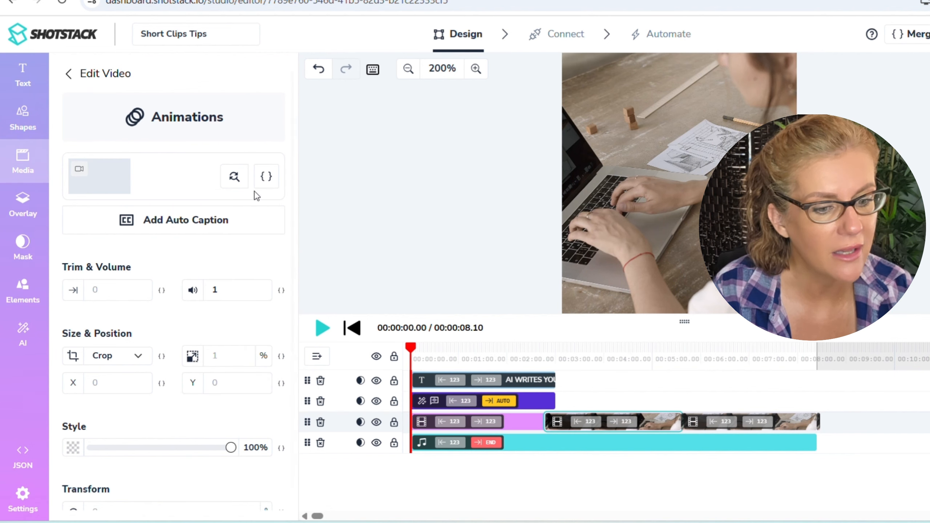
{"action": "left_click", "coordinate": [266, 180]}
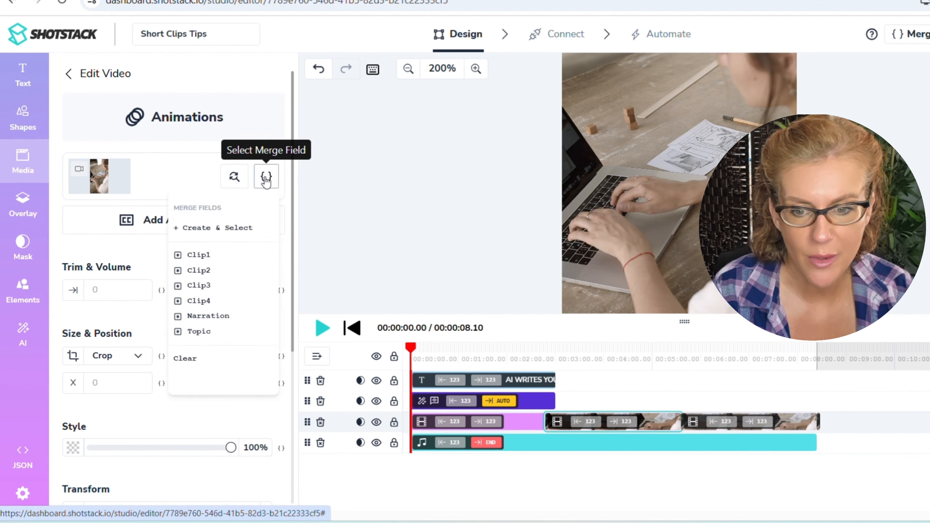
{"action": "left_click", "coordinate": [266, 179]}
{"action": "left_click", "coordinate": [267, 180]}
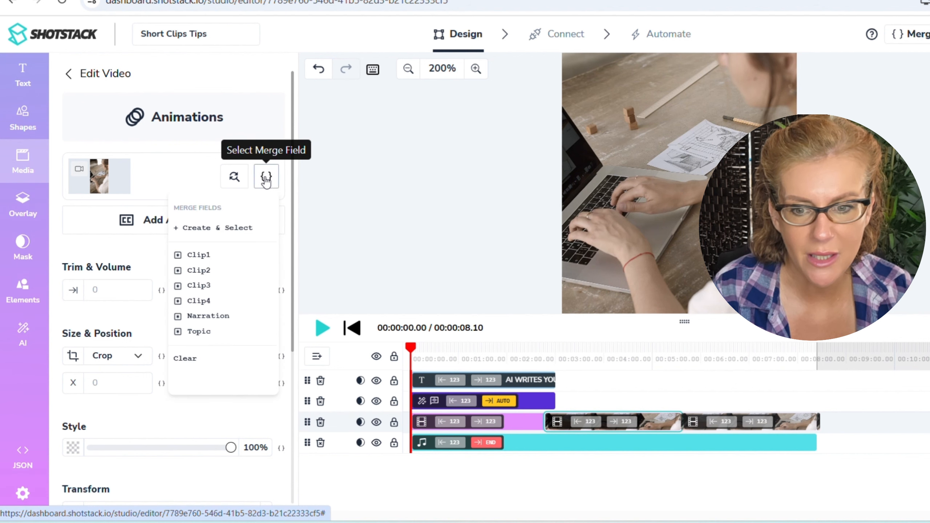
{"action": "left_click", "coordinate": [207, 271]}
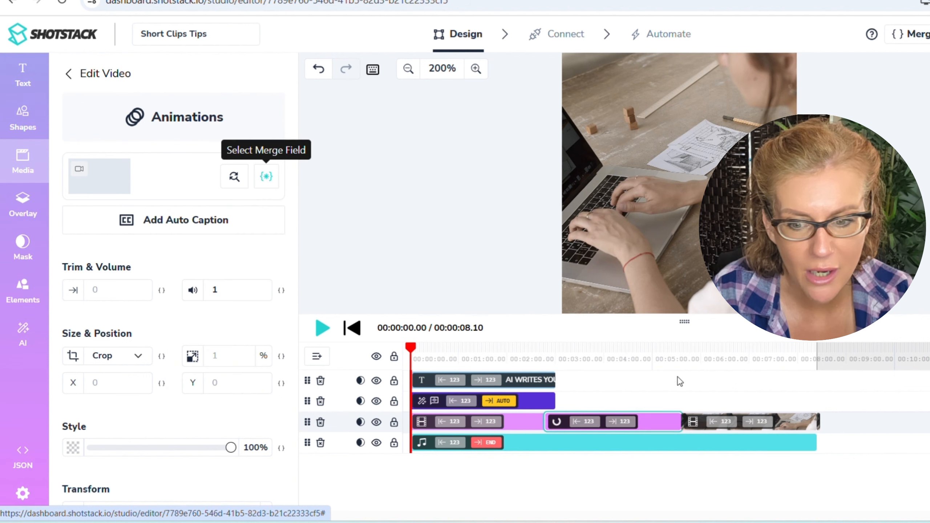
Assign the merge field Clip3 as the source of the third video clip.
{"action": "left_click", "coordinate": [701, 425]}
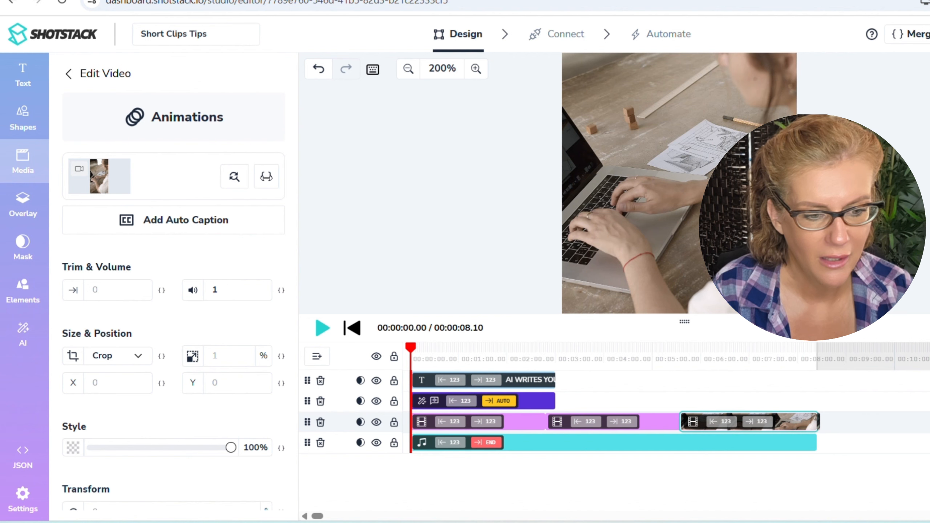
{"action": "left_click", "coordinate": [266, 177]}
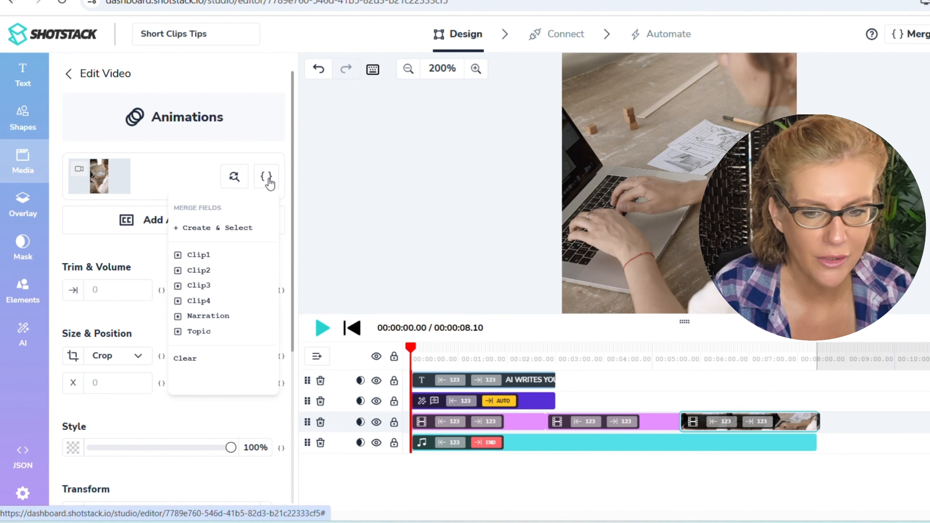
{"action": "left_click", "coordinate": [217, 281]}
{"action": "left_click", "coordinate": [266, 181]}
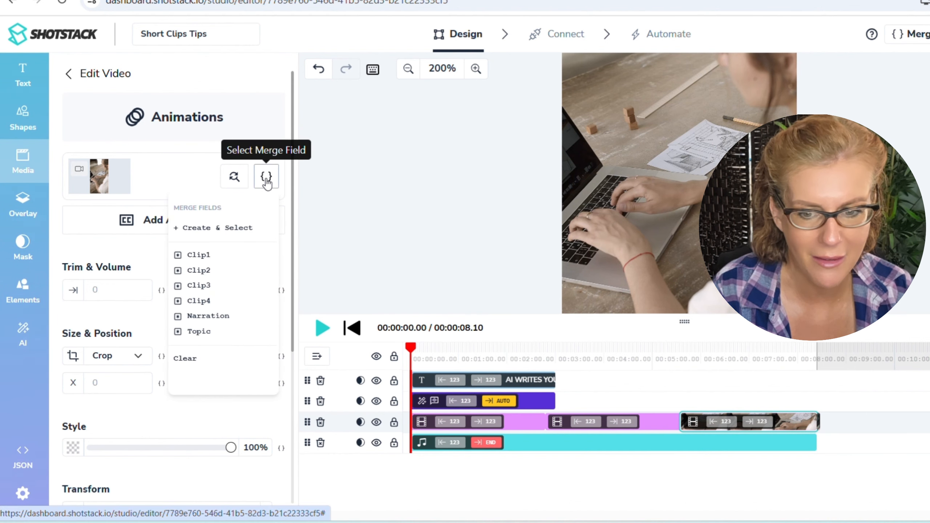
{"action": "left_click", "coordinate": [205, 285]}
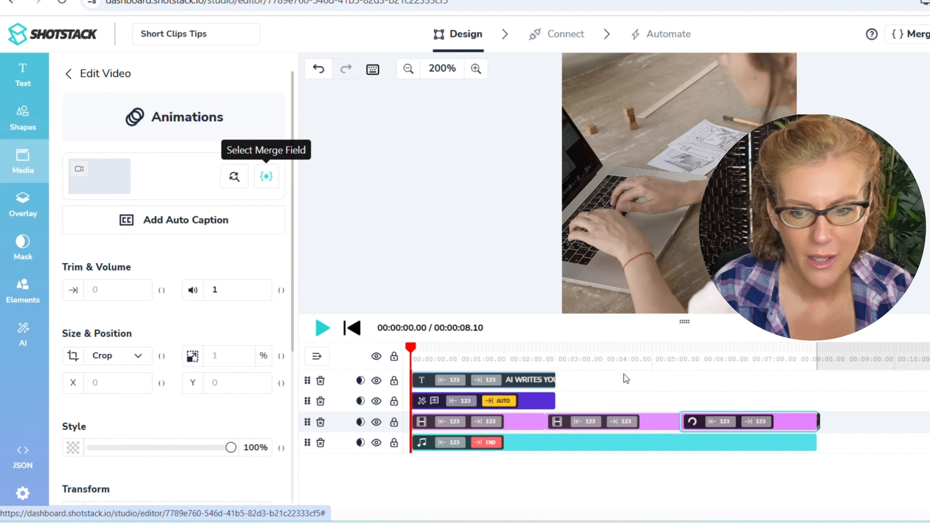
Assign the merge field Clip4 as the source of the short last video clip at the end of the track.
{"action": "left_click", "coordinate": [819, 421]}
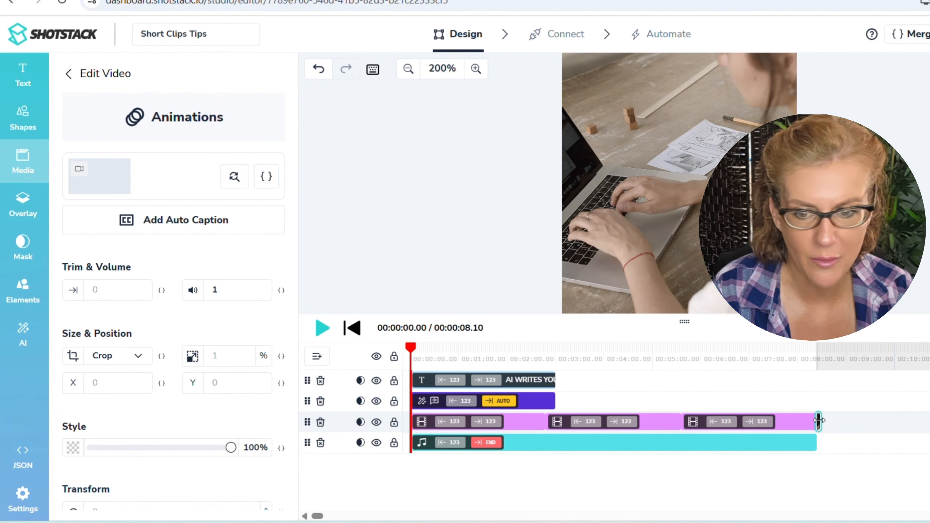
{"action": "scroll", "coordinate": [226, 403], "scroll_direction": "down", "scroll_amount": 4}
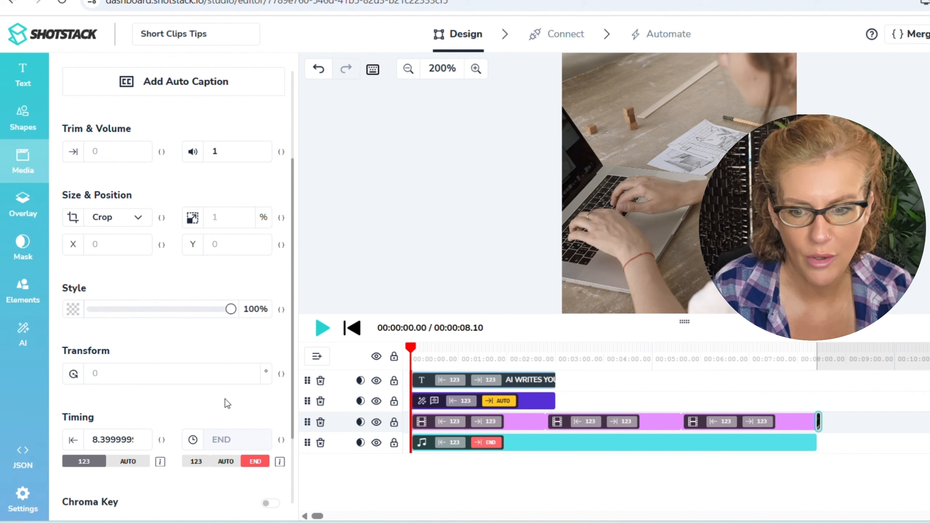
{"action": "scroll", "coordinate": [227, 401], "scroll_direction": "up", "scroll_amount": 4}
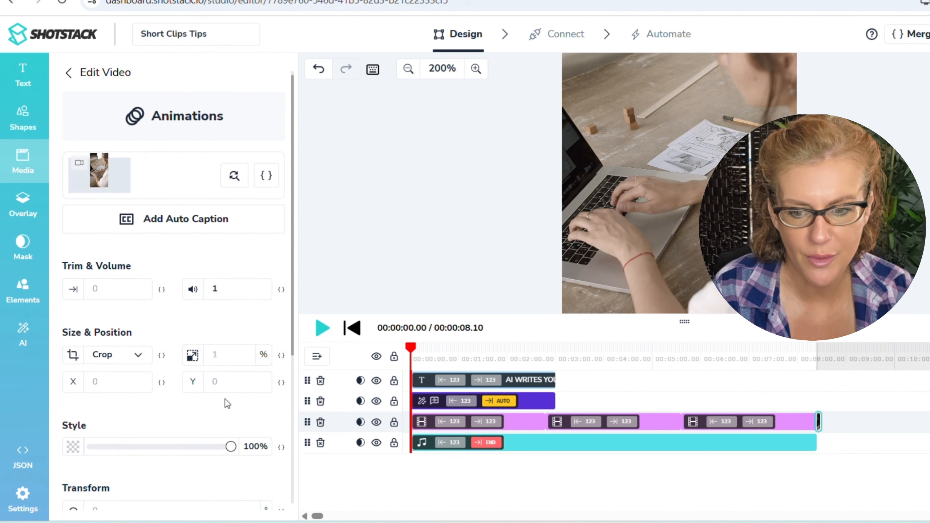
{"action": "left_click", "coordinate": [266, 177]}
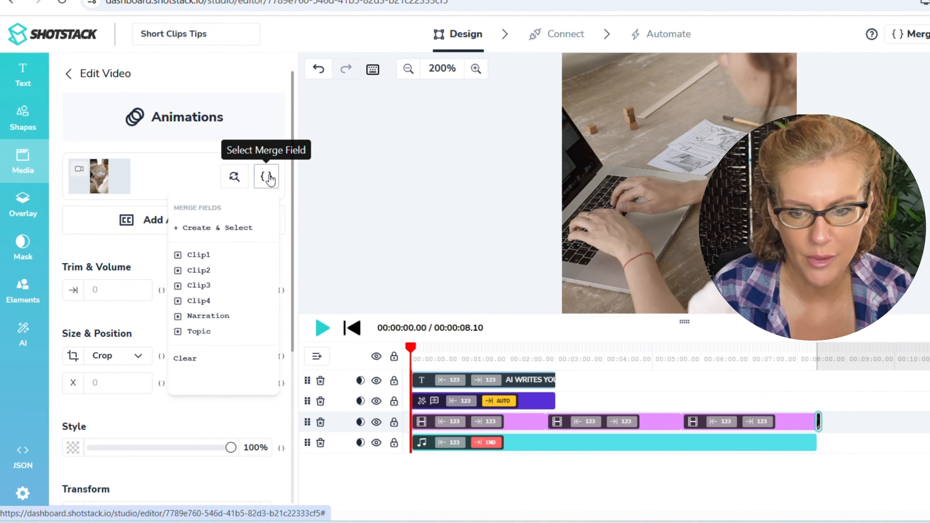
{"action": "left_click", "coordinate": [209, 301]}
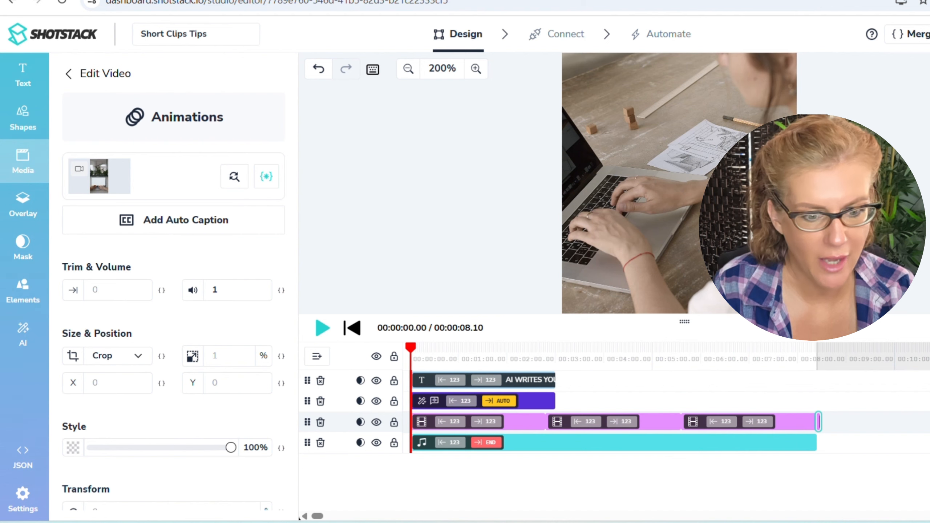
Open the template's rendered video and play it.
{"action": "left_click", "coordinate": [927, 34]}
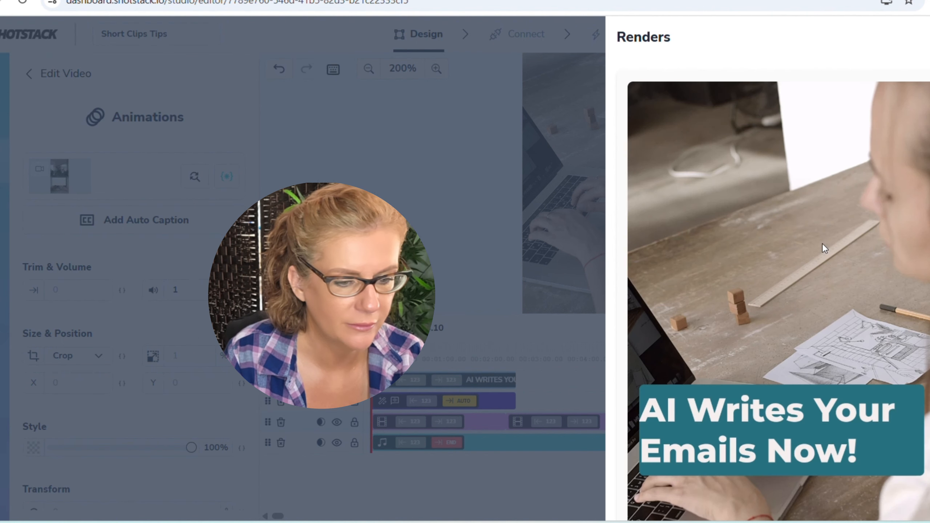
{"action": "scroll", "coordinate": [790, 294], "scroll_direction": "down", "scroll_amount": 2}
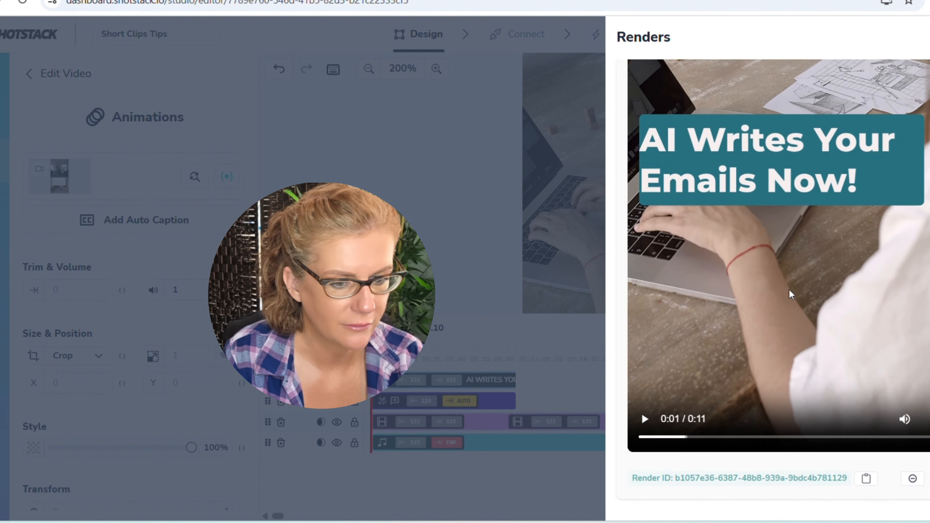
{"action": "left_click", "coordinate": [644, 421]}
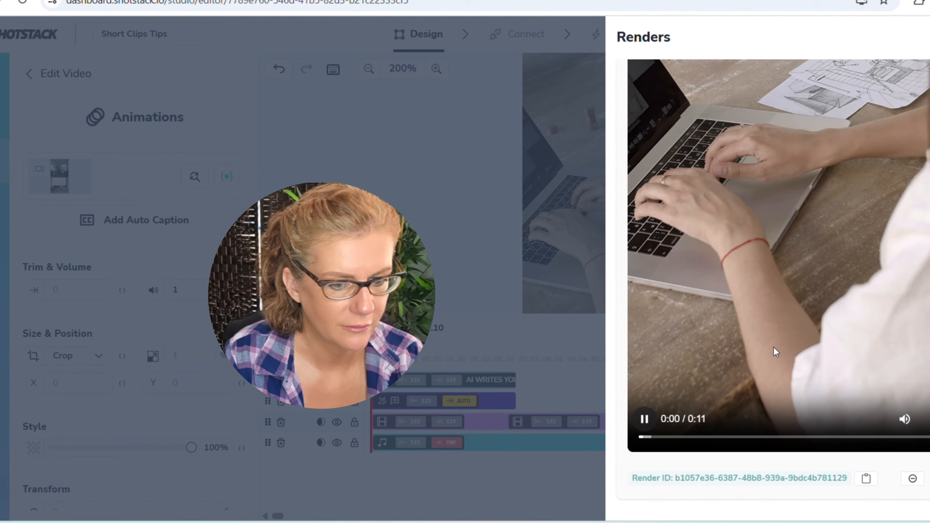
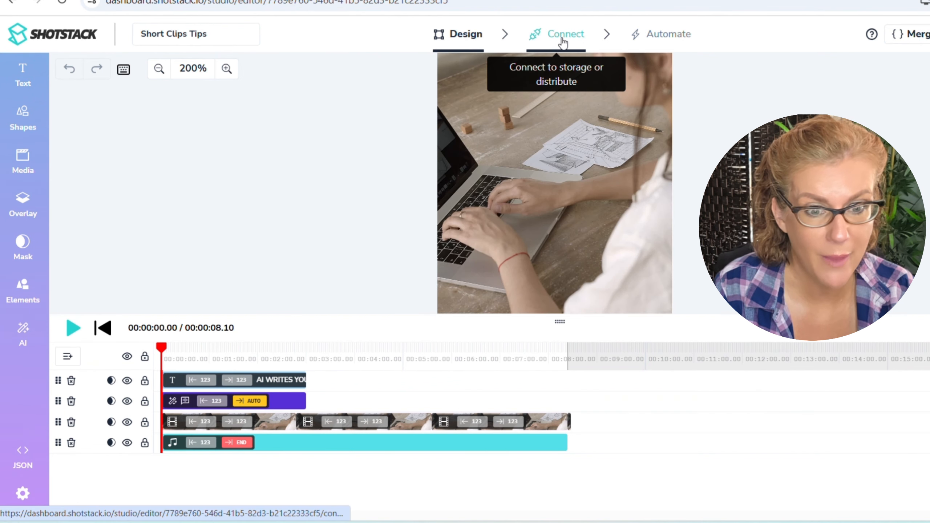
Connect Google Drive as a distribution destination for the template's videos and look over its filename and folder ID settings.
{"action": "left_click", "coordinate": [563, 43]}
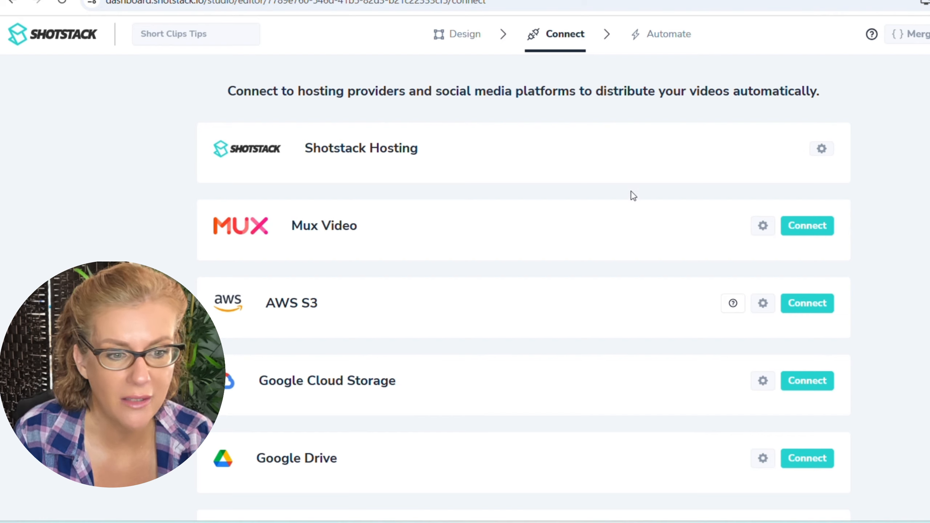
{"action": "scroll", "coordinate": [634, 196], "scroll_direction": "down", "scroll_amount": 2}
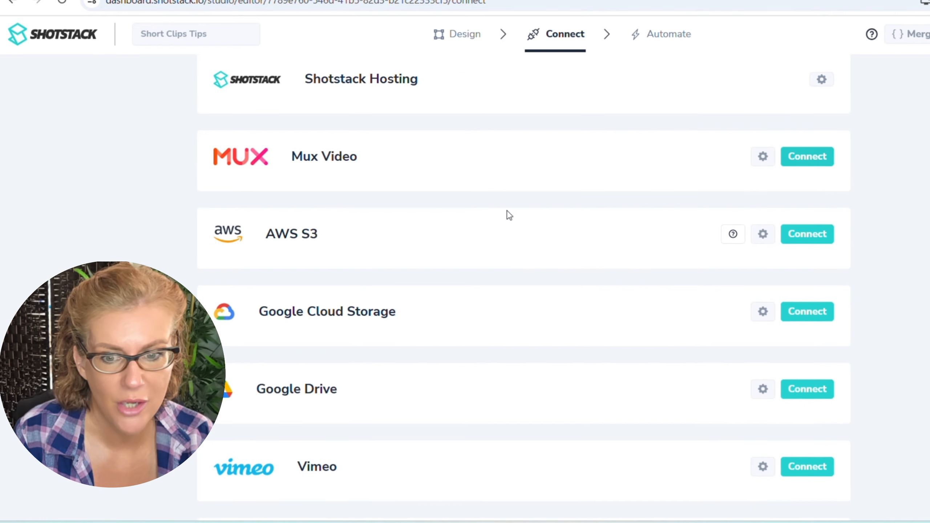
{"action": "scroll", "coordinate": [534, 242], "scroll_direction": "down", "scroll_amount": 2}
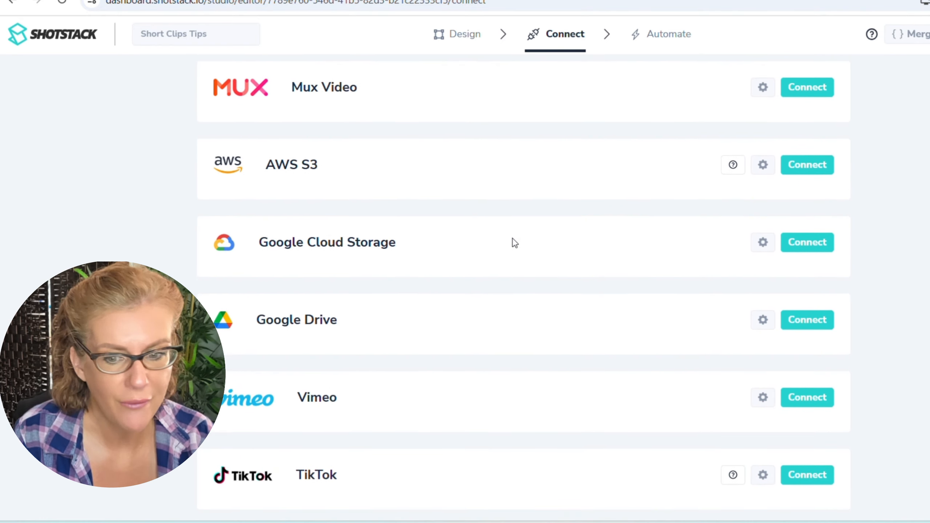
{"action": "scroll", "coordinate": [673, 256], "scroll_direction": "down", "scroll_amount": 1}
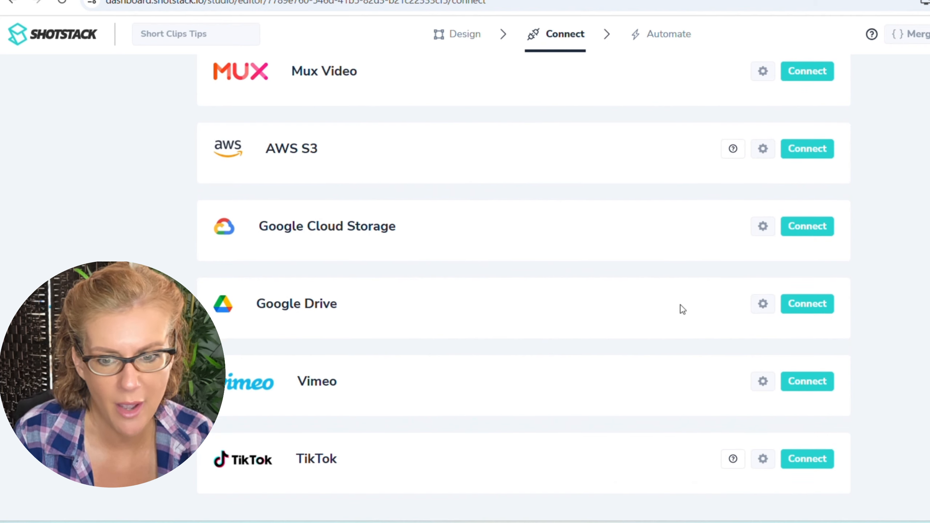
{"action": "left_click", "coordinate": [807, 304]}
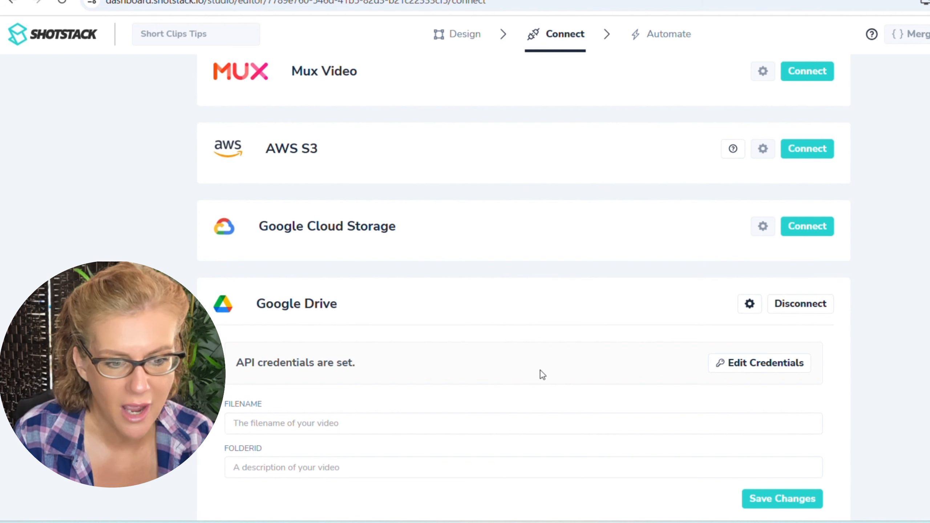
{"action": "scroll", "coordinate": [542, 374], "scroll_direction": "down", "scroll_amount": 8}
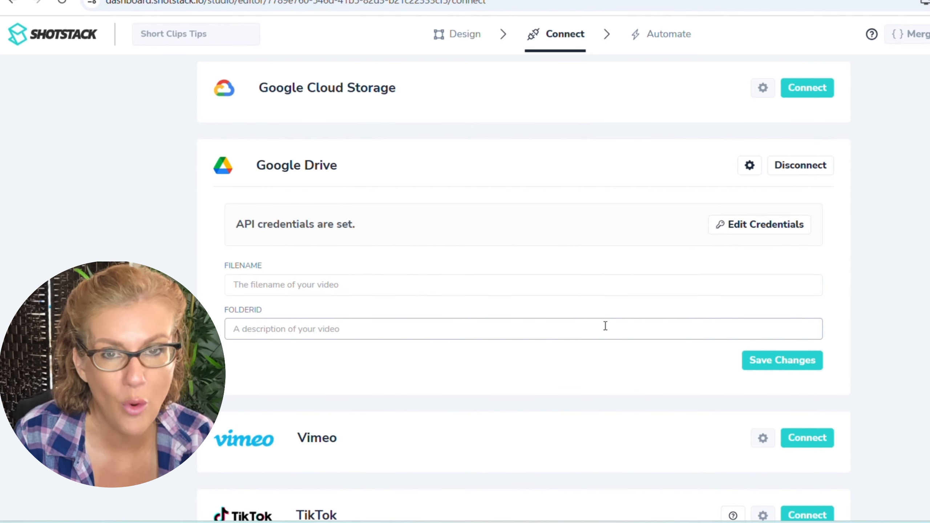
Examine the template's automation setup, including the payload format, webhook, render endpoint and merge field payload.
{"action": "left_click", "coordinate": [453, 36]}
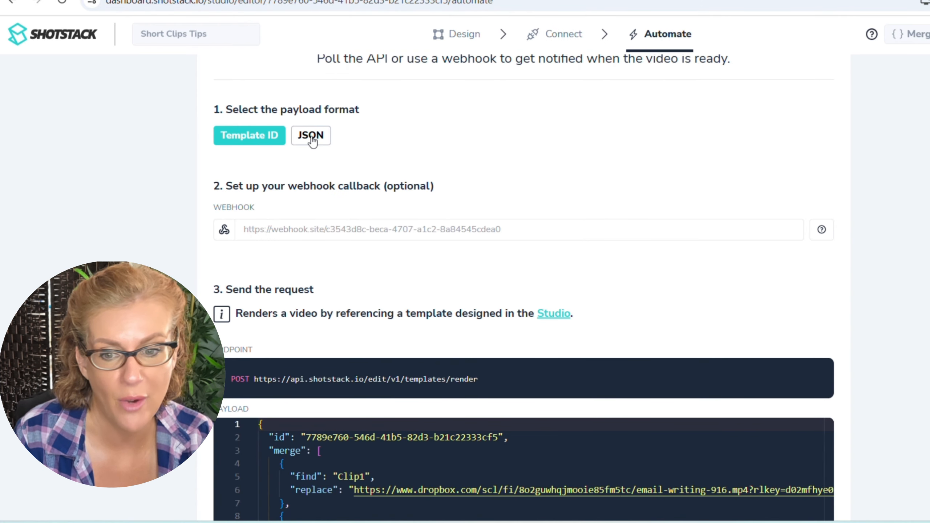
{"action": "scroll", "coordinate": [362, 208], "scroll_direction": "down", "scroll_amount": 4}
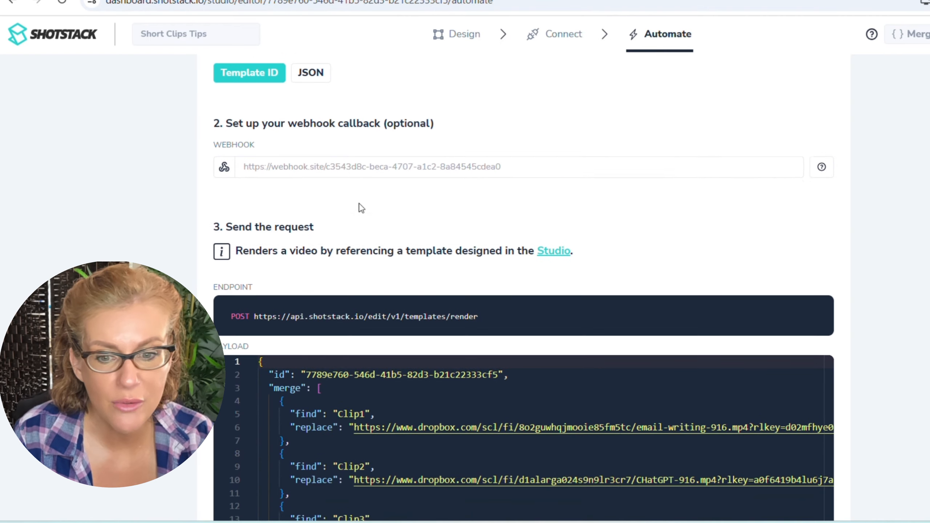
{"action": "scroll", "coordinate": [332, 197], "scroll_direction": "down", "scroll_amount": 3}
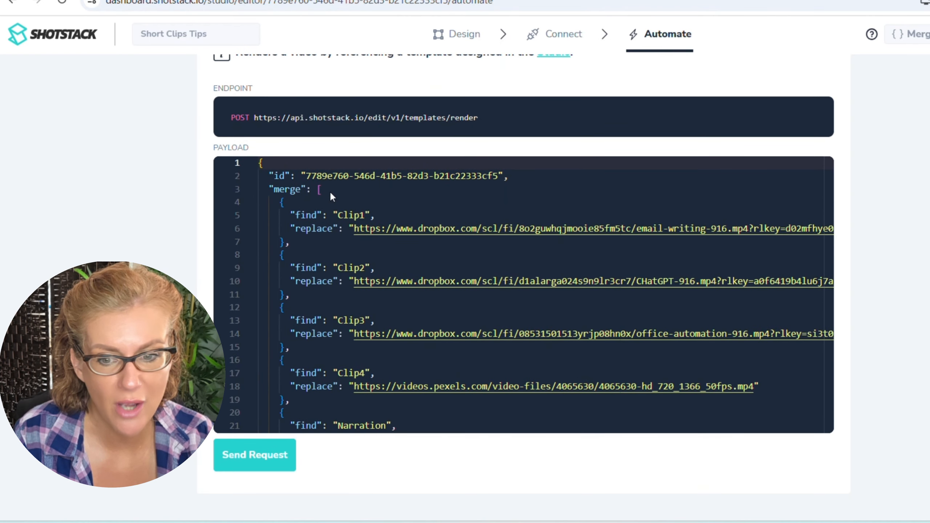
{"action": "scroll", "coordinate": [598, 81], "scroll_direction": "up", "scroll_amount": 7}
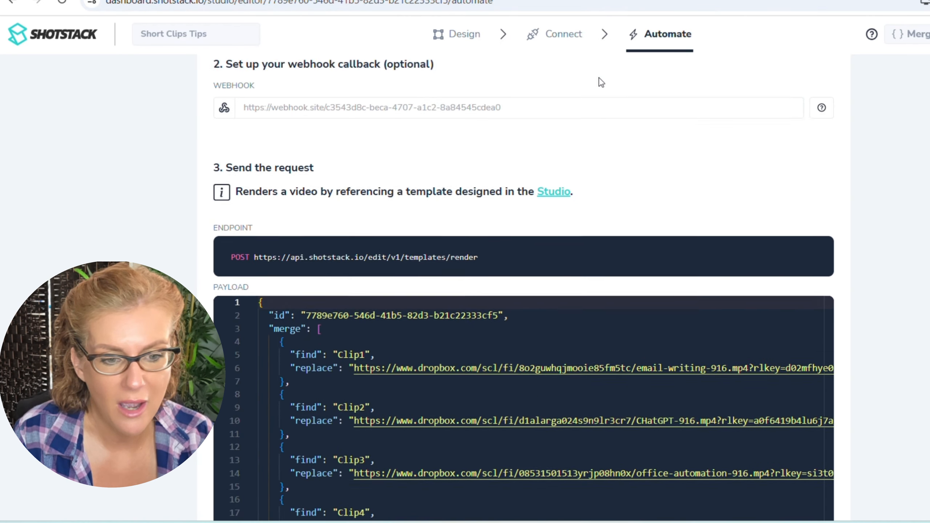
Return to the template's design and examine its JSON code, including the title clip's text, font, background and transition settings.
{"action": "left_click", "coordinate": [455, 45]}
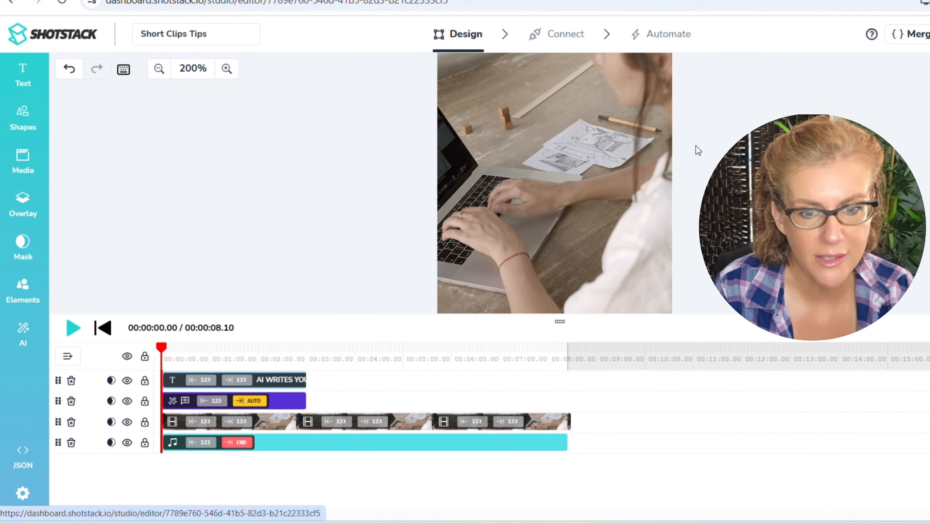
{"action": "left_click", "coordinate": [22, 333]}
{"action": "left_click", "coordinate": [22, 459]}
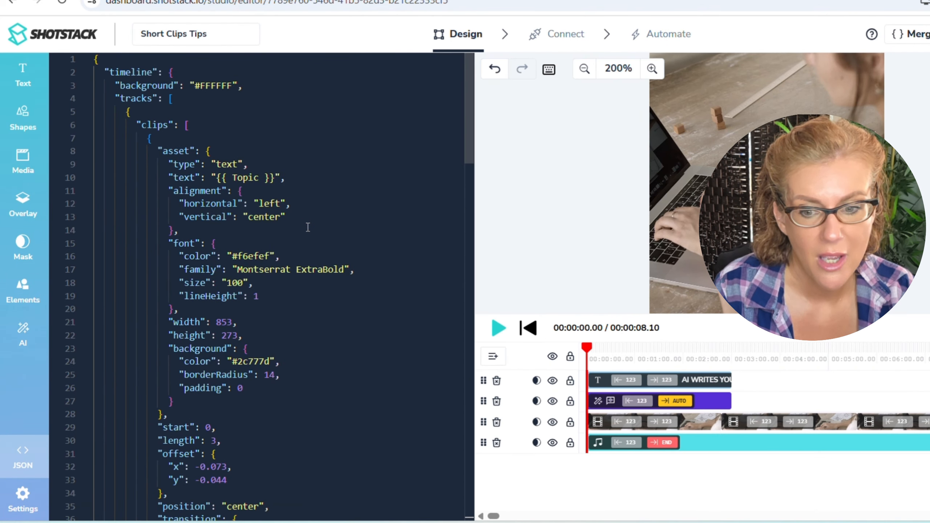
{"action": "scroll", "coordinate": [317, 220], "scroll_direction": "down", "scroll_amount": 15}
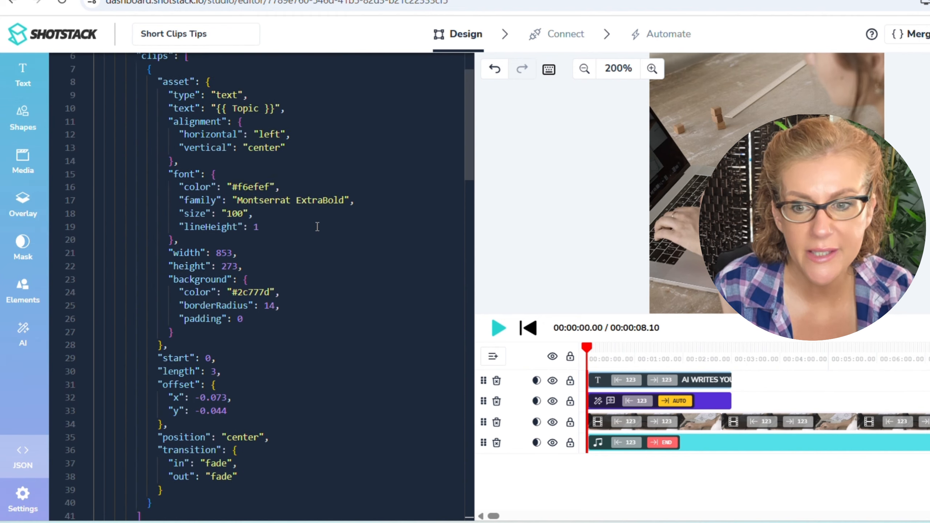
Examine the rest of the template's JSON code, including the video clips, Google Drive destination and merge fields, and leave the editor.
{"action": "scroll", "coordinate": [316, 237], "scroll_direction": "down", "scroll_amount": 20}
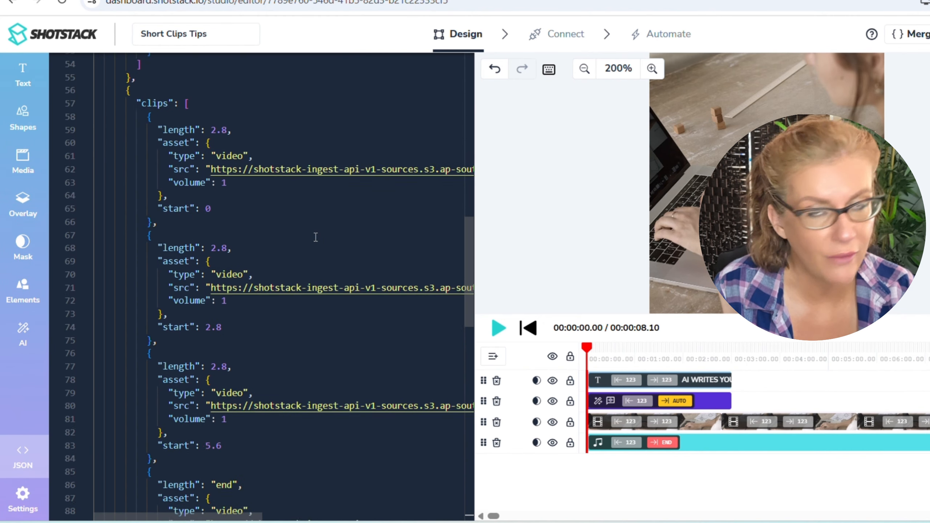
{"action": "scroll", "coordinate": [316, 238], "scroll_direction": "down", "scroll_amount": 4}
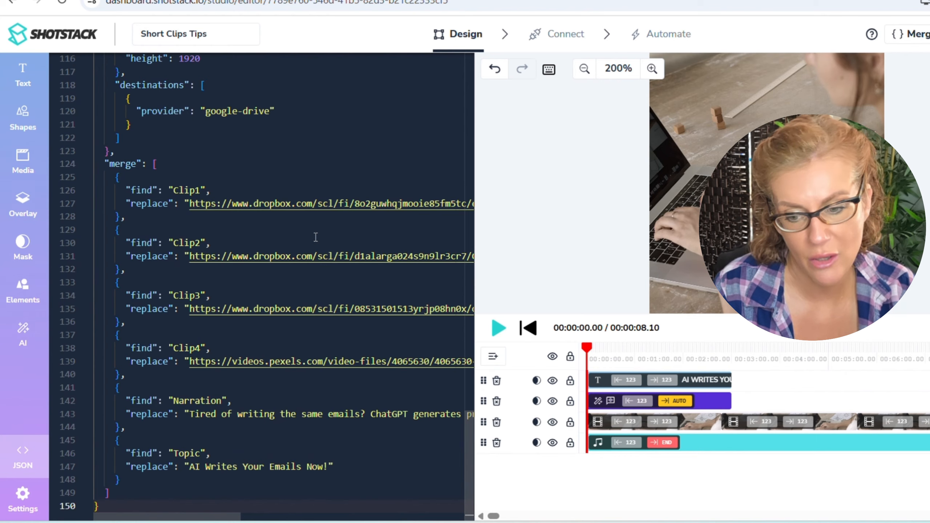
{"action": "scroll", "coordinate": [316, 238], "scroll_direction": "up", "scroll_amount": 20}
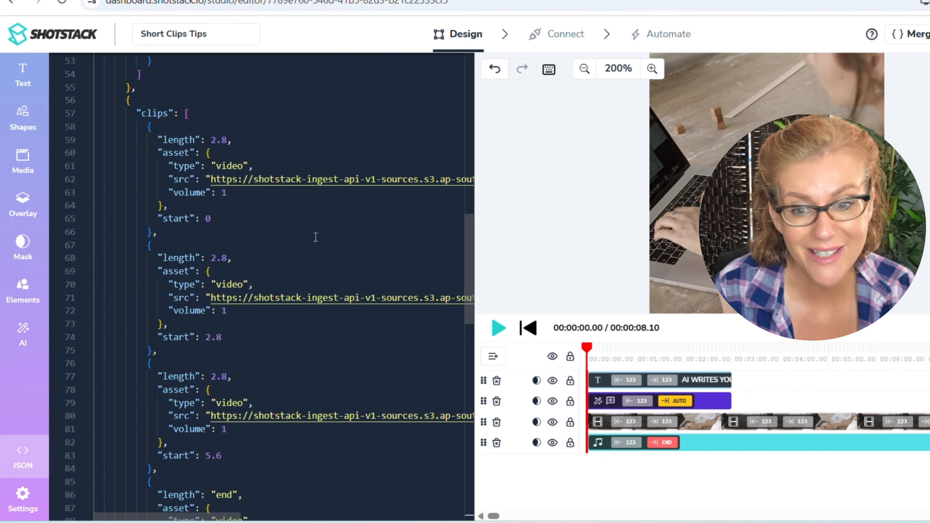
{"action": "scroll", "coordinate": [316, 237], "scroll_direction": "up", "scroll_amount": 17}
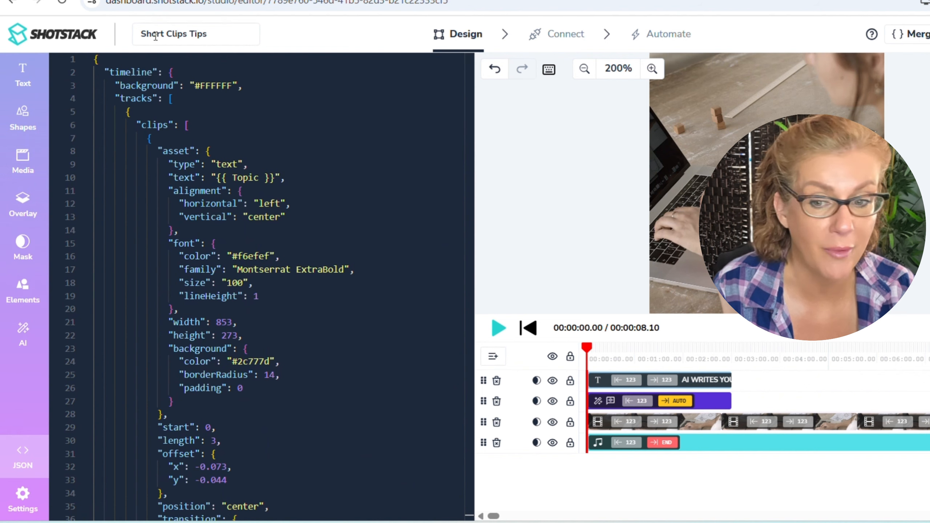
{"action": "left_click", "coordinate": [75, 40]}
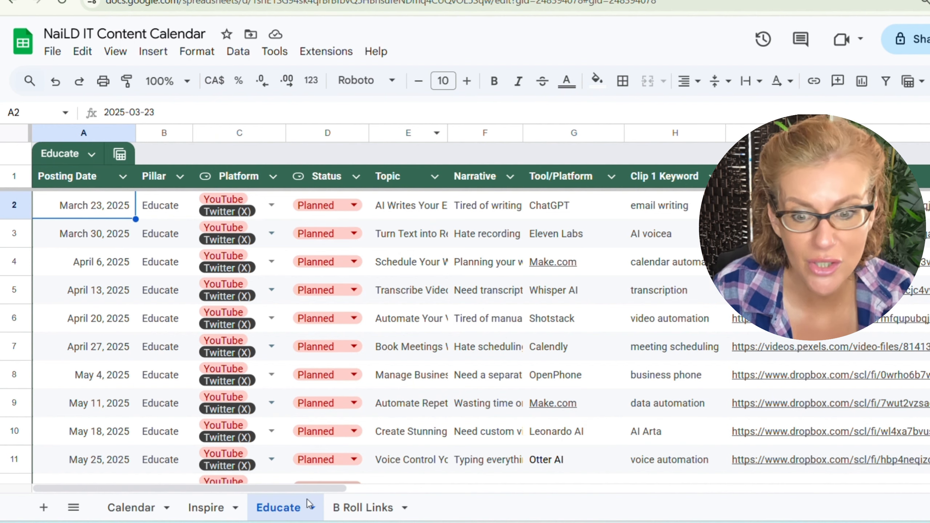
In the NaiLD IT Content Calendar's Educate sheet in Google Sheets, add a "Template Video" column after Hashtags and fit its width to the header.
{"action": "left_click_drag", "start_coordinate": [305, 485], "coordinate": [720, 481]}
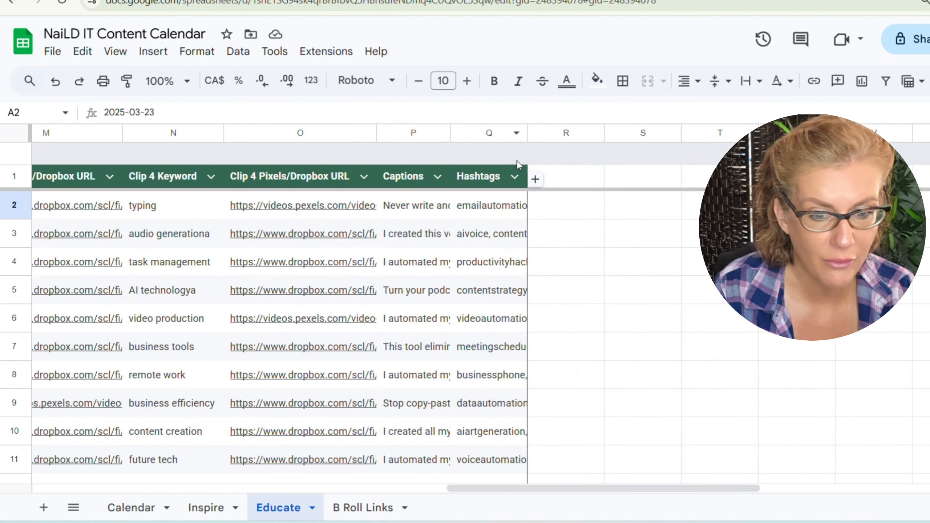
{"action": "left_click", "coordinate": [535, 179]}
{"action": "left_click", "coordinate": [558, 176]}
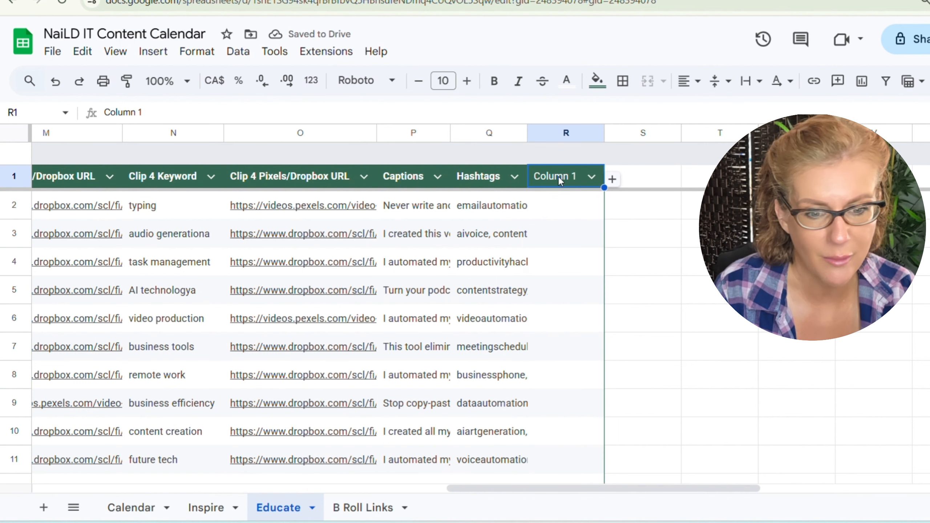
{"action": "type", "text": "Fin"}
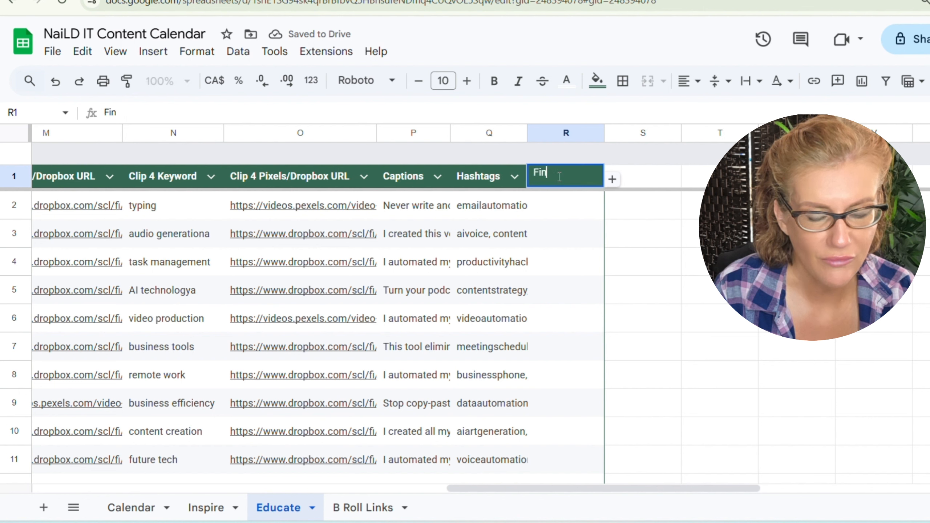
{"action": "type", "text": "Template"}
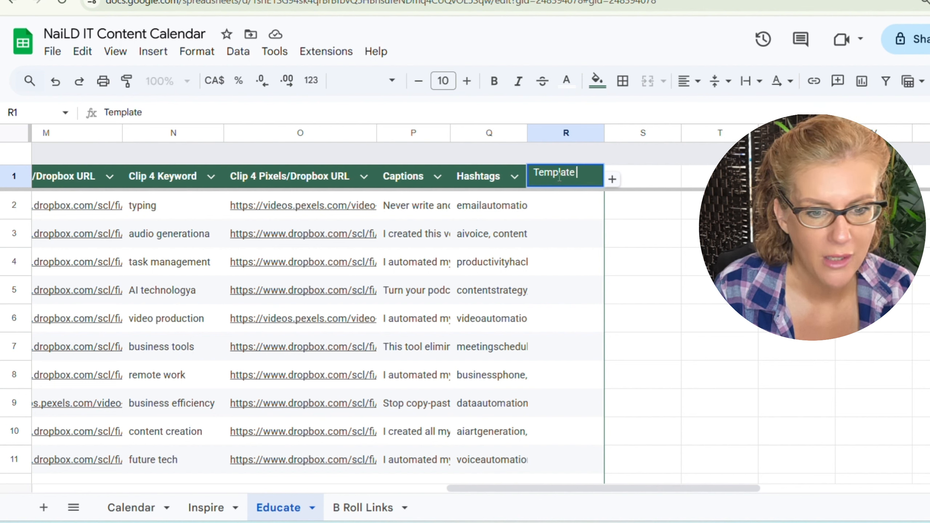
{"action": "type", "text": " Video"}
{"action": "key", "text": "Return"}
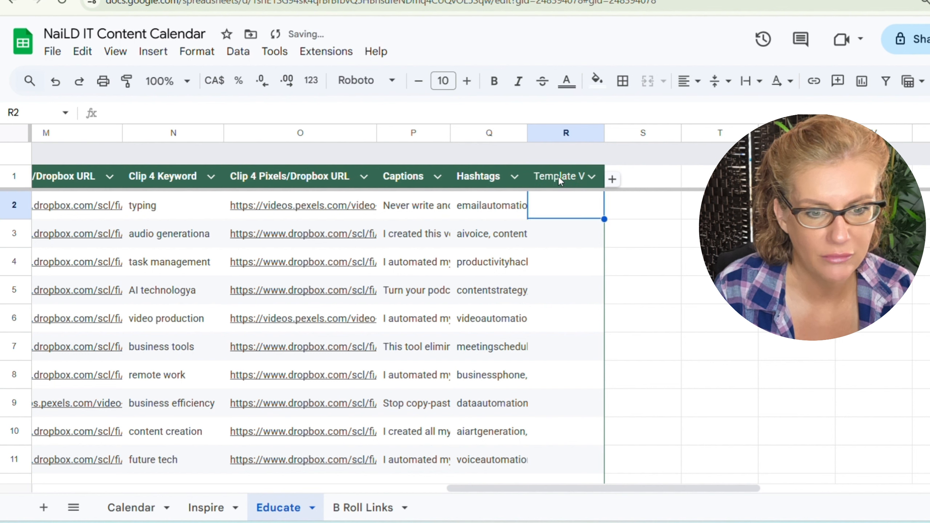
{"action": "double_click", "coordinate": [604, 133]}
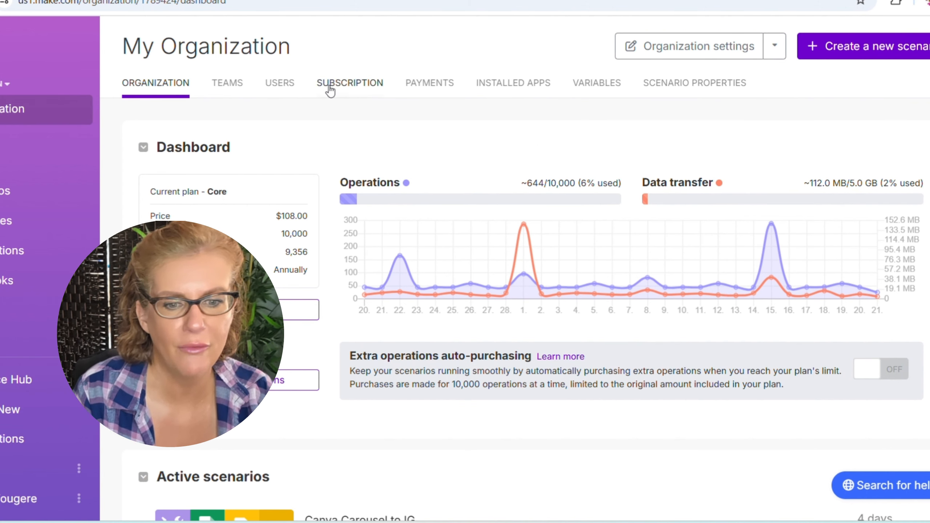
In Make, create a new scenario and name it "Short Tips Videos".
{"action": "left_click", "coordinate": [847, 55]}
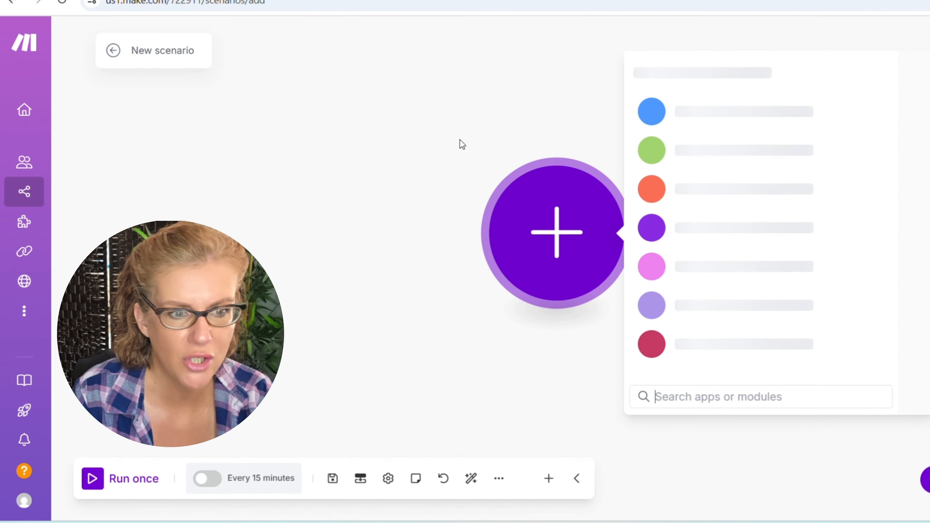
{"action": "left_click", "coordinate": [153, 55]}
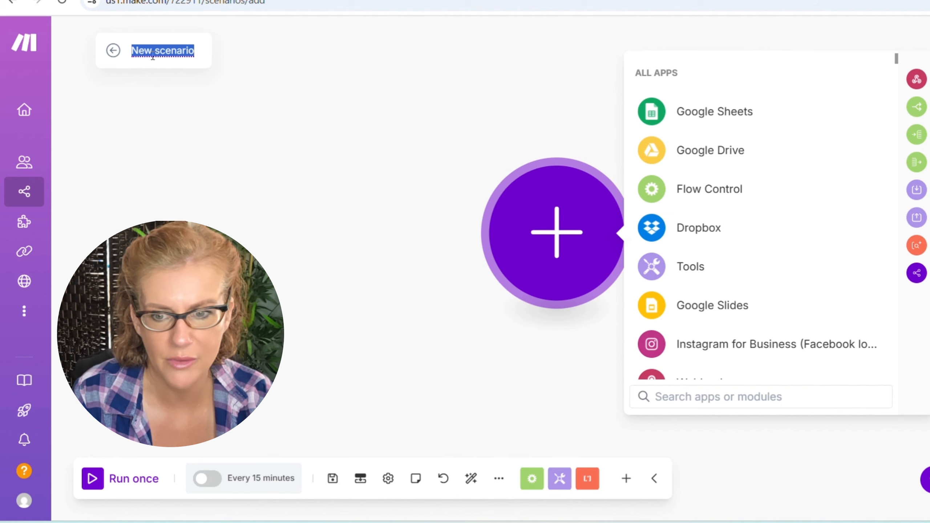
{"action": "type", "text": "Short"}
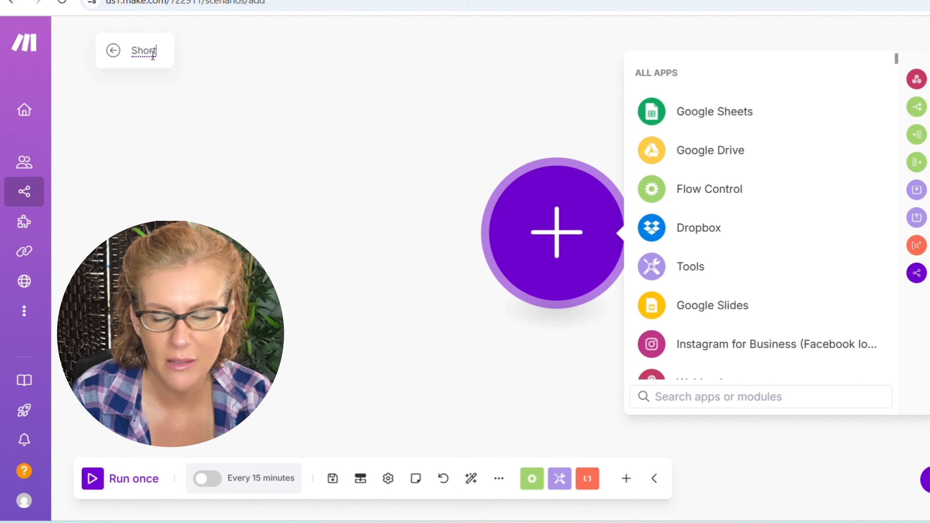
{"action": "type", "text": " Tips Videos"}
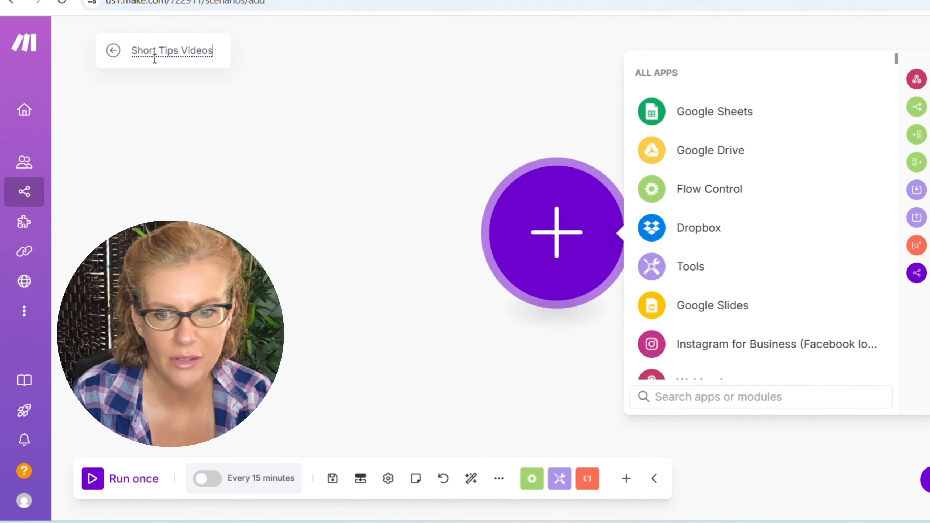
{"action": "key", "text": "Return"}
{"action": "left_click", "coordinate": [245, 155]}
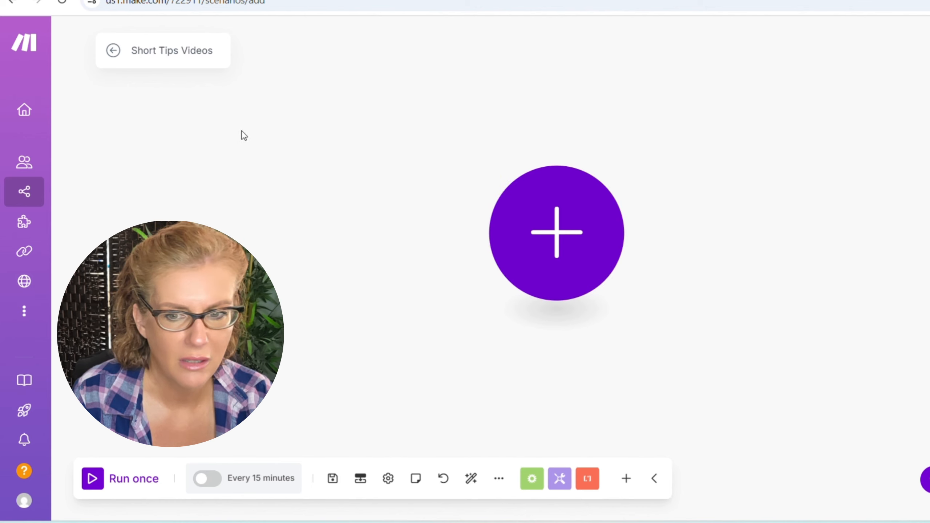
Add a Tools Increment function as the scenario's first module, with its value reset set to Never.
{"action": "left_click", "coordinate": [557, 242]}
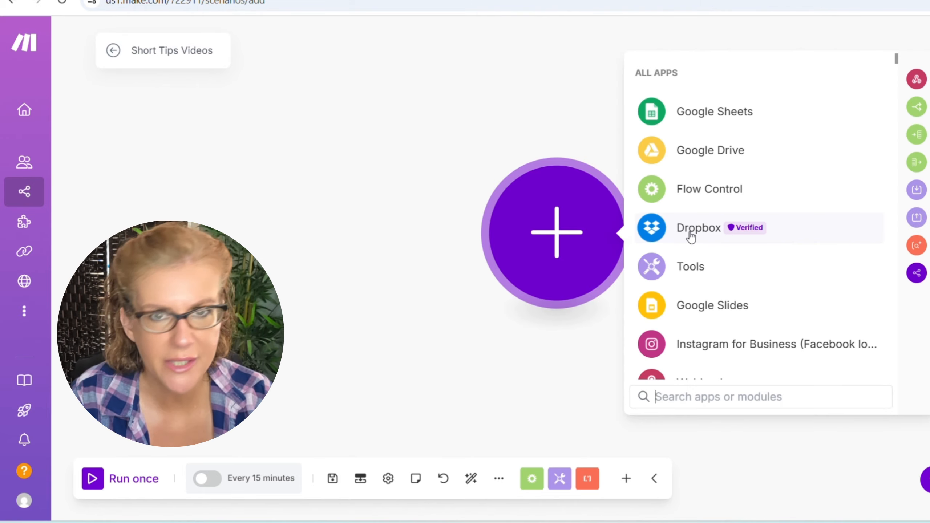
{"action": "left_click", "coordinate": [684, 268]}
{"action": "scroll", "coordinate": [740, 296], "scroll_direction": "down", "scroll_amount": 5}
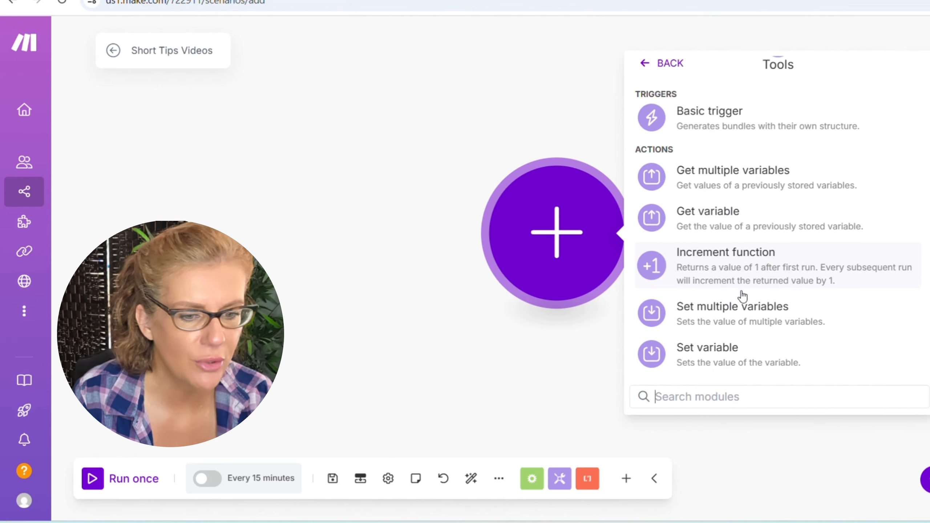
{"action": "scroll", "coordinate": [740, 296], "scroll_direction": "up", "scroll_amount": 5}
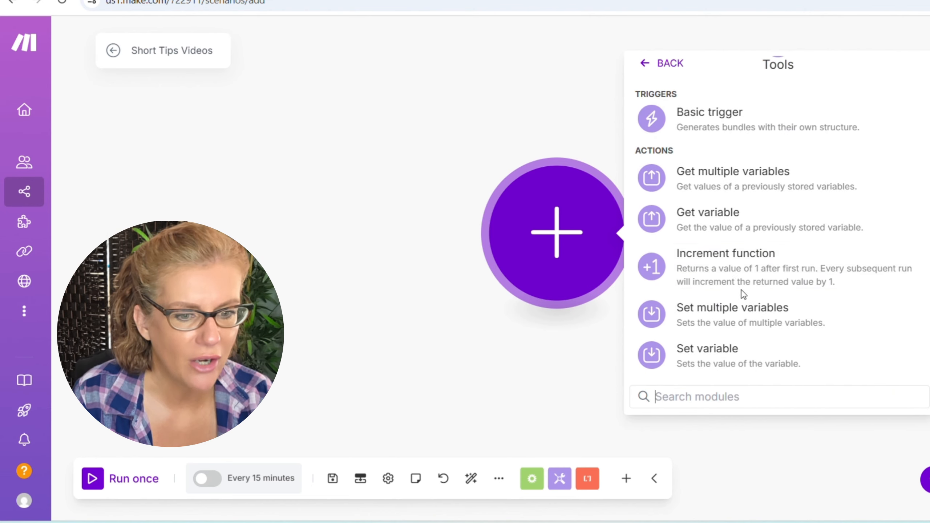
{"action": "left_click", "coordinate": [729, 264]}
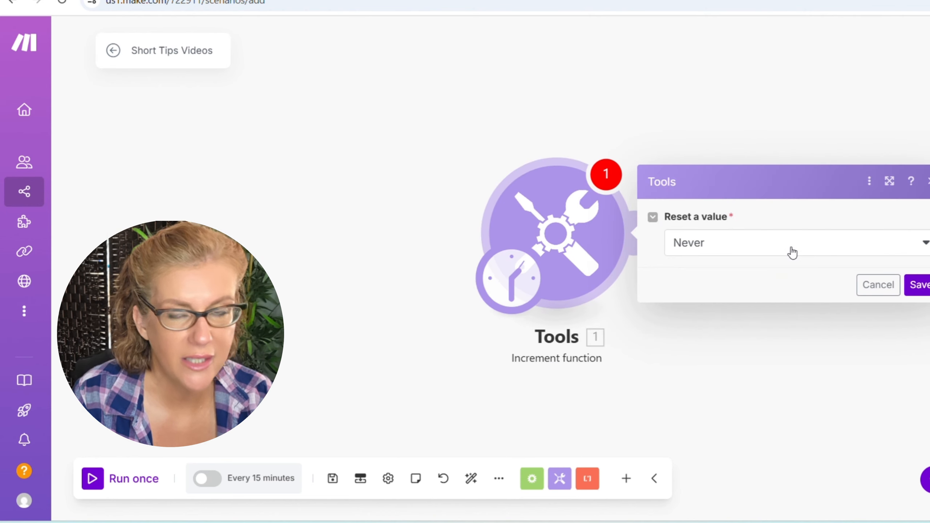
{"action": "left_click", "coordinate": [924, 284]}
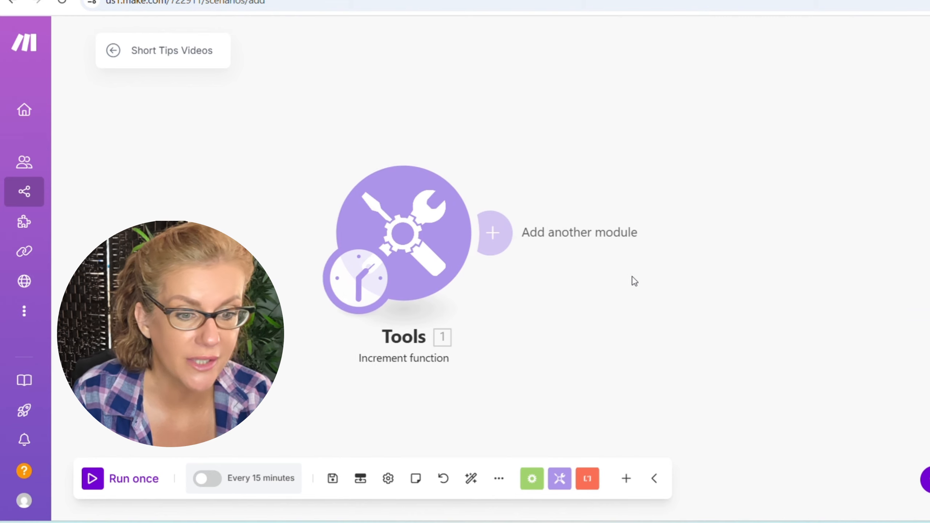
Add a Google Sheets Search Rows module after the Increment function and choose the NaiLD IT Google connection for it.
{"action": "left_click", "coordinate": [434, 238]}
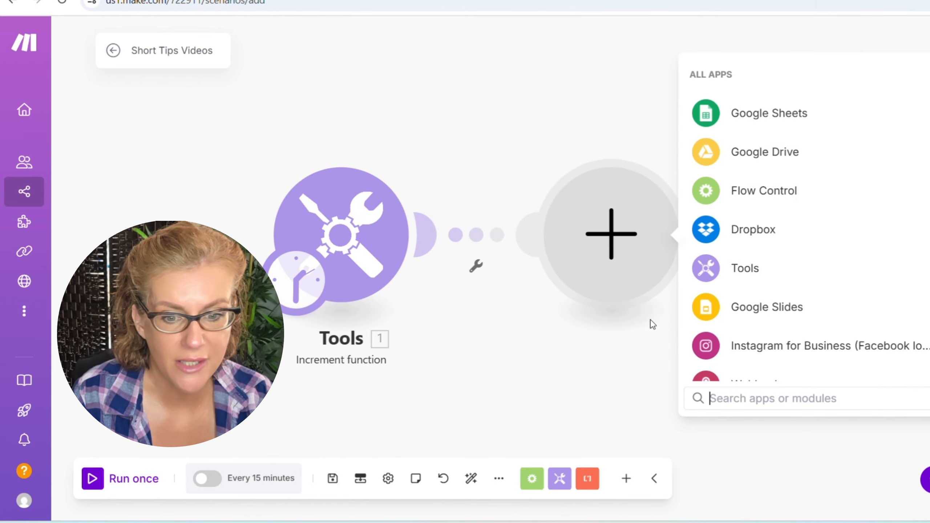
{"action": "left_click", "coordinate": [749, 122]}
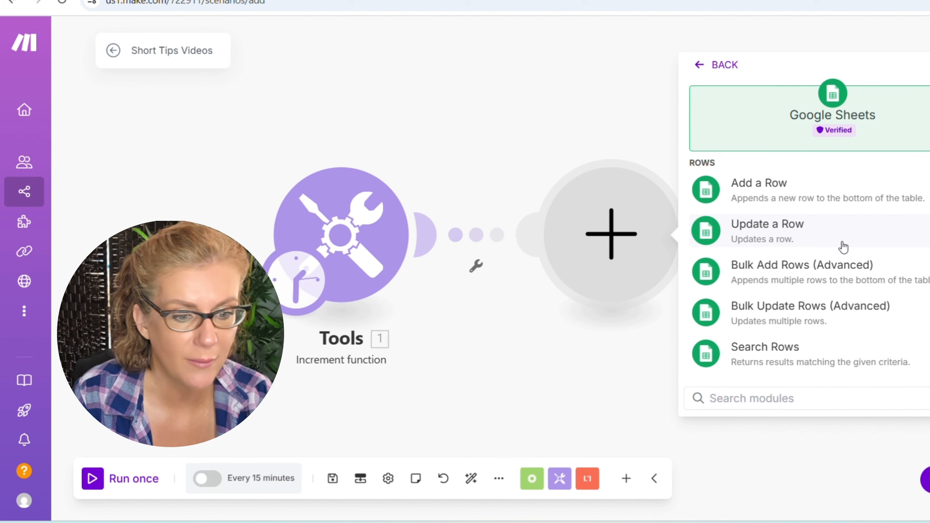
{"action": "scroll", "coordinate": [844, 247], "scroll_direction": "down", "scroll_amount": 4}
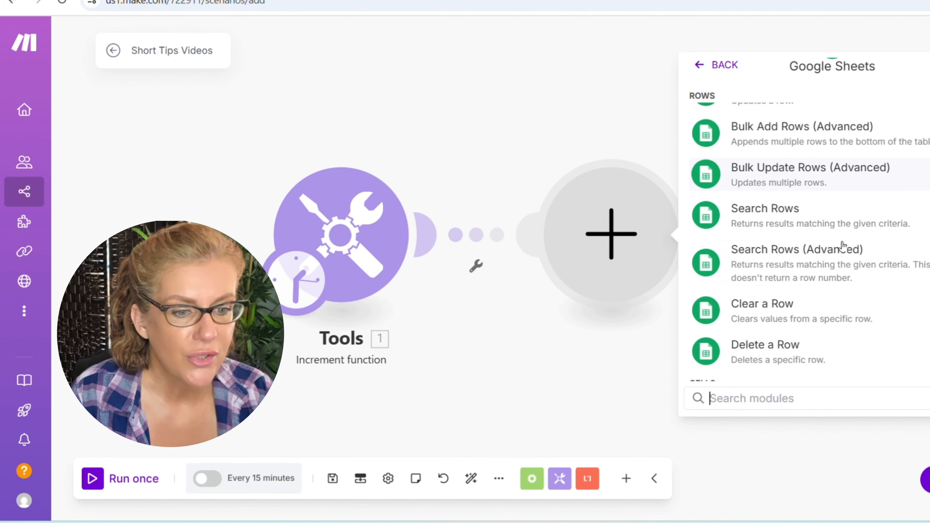
{"action": "left_click", "coordinate": [814, 224]}
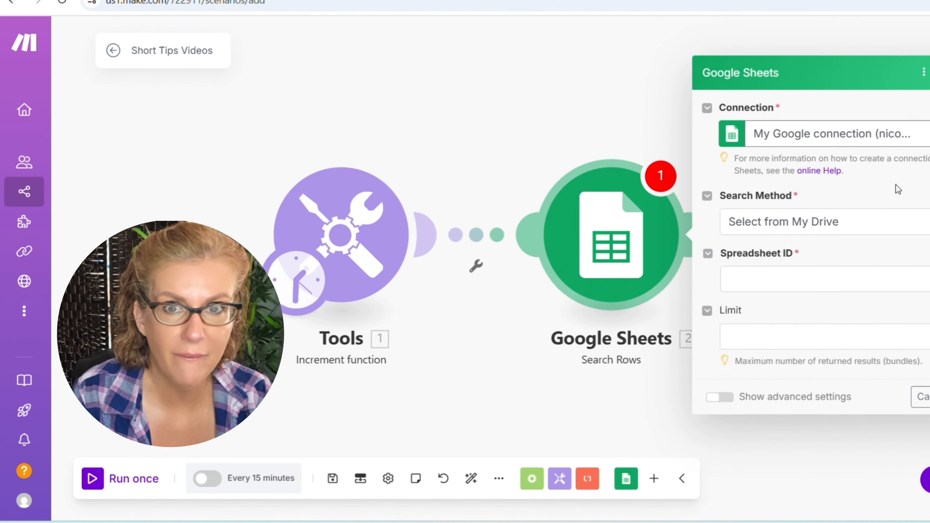
{"action": "left_click", "coordinate": [903, 146]}
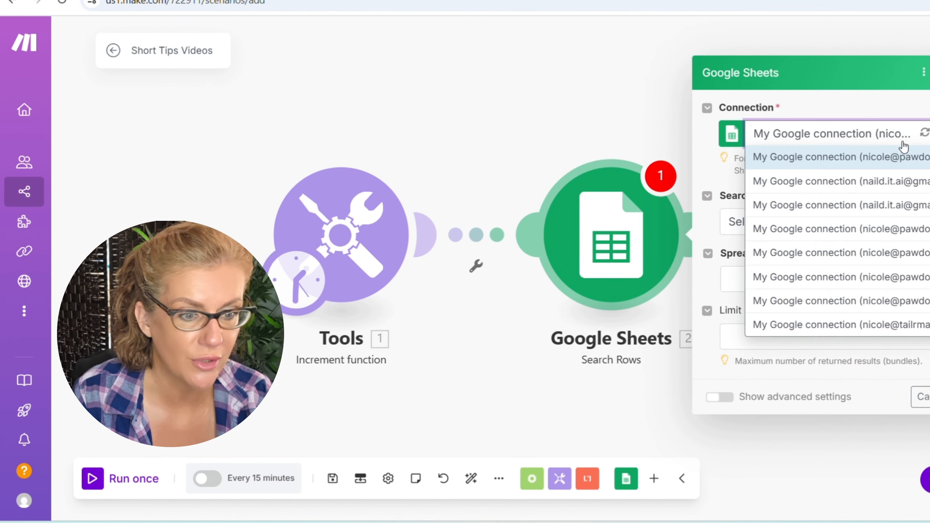
{"action": "left_click", "coordinate": [890, 183]}
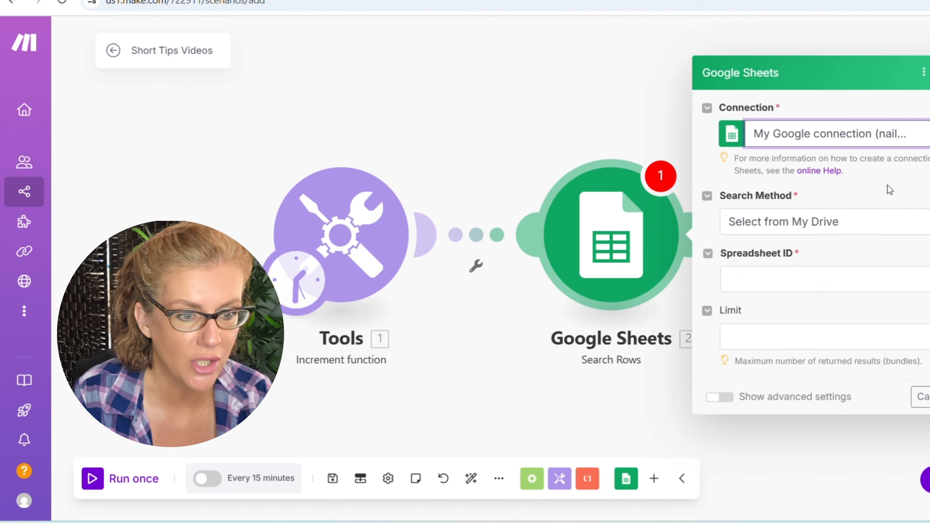
Point the row search at the Educate sheet of the NaiLD IT Content Calendar spreadsheet, with column range A-Z.
{"action": "left_click", "coordinate": [797, 289]}
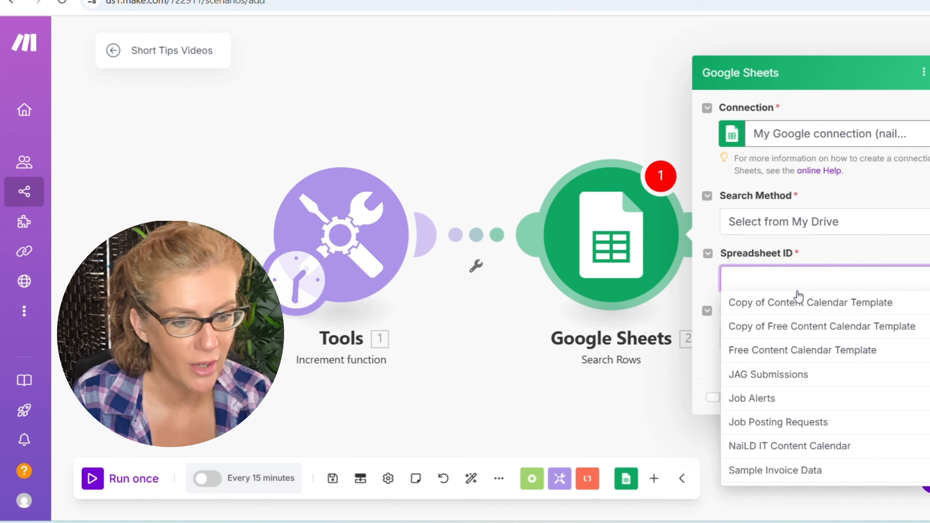
{"action": "scroll", "coordinate": [824, 401], "scroll_direction": "down", "scroll_amount": 1}
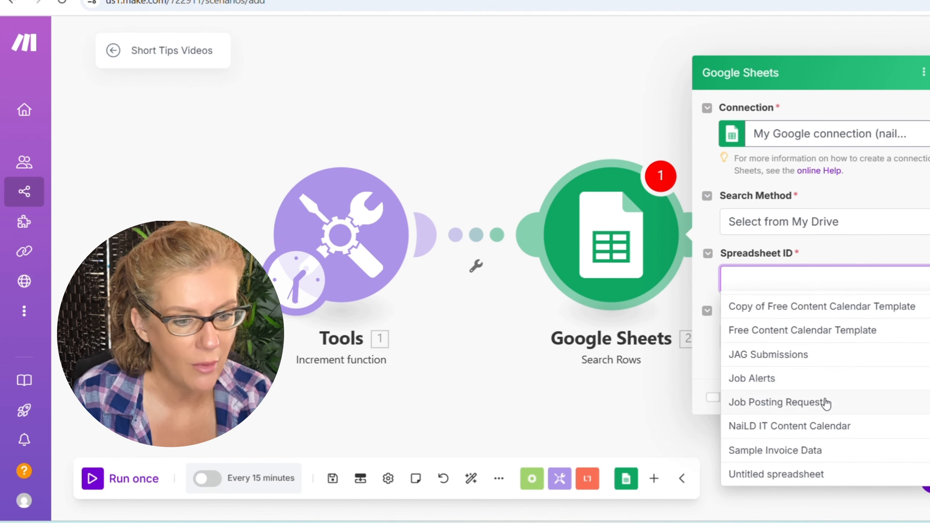
{"action": "scroll", "coordinate": [826, 404], "scroll_direction": "up", "scroll_amount": 1}
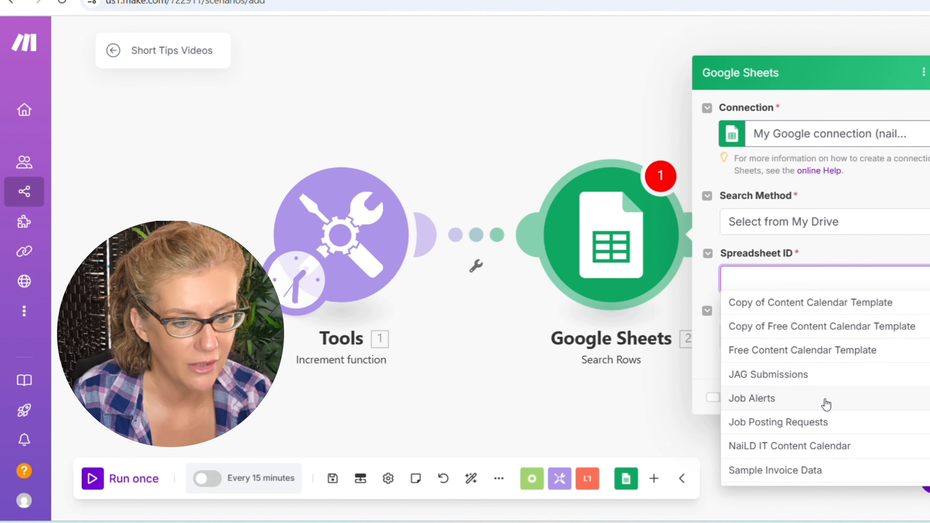
{"action": "left_click", "coordinate": [827, 448]}
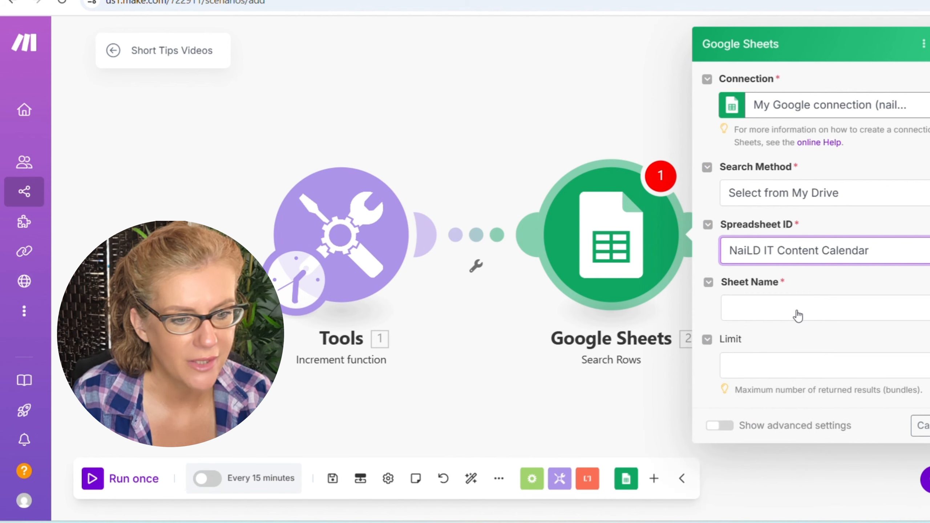
{"action": "left_click", "coordinate": [798, 316]}
{"action": "left_click", "coordinate": [778, 382]}
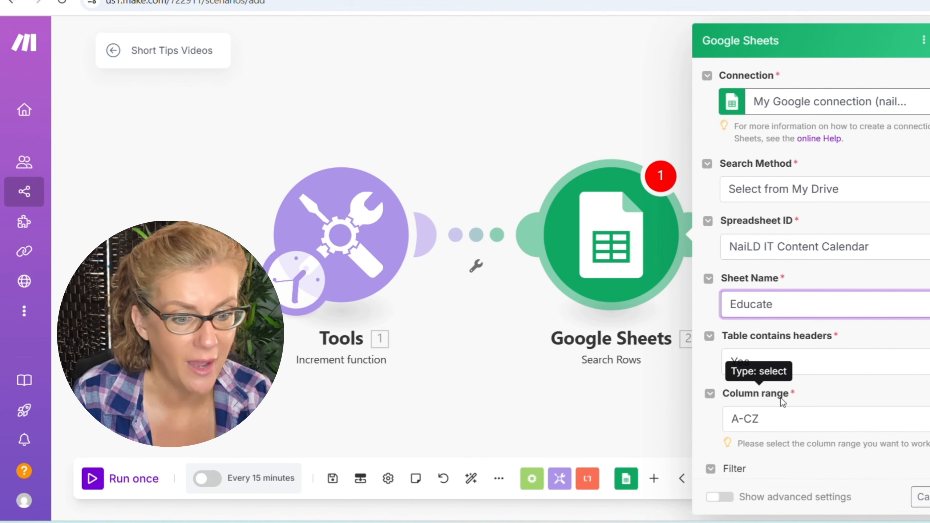
{"action": "scroll", "coordinate": [784, 381], "scroll_direction": "down", "scroll_amount": 2}
{"action": "left_click", "coordinate": [792, 359]}
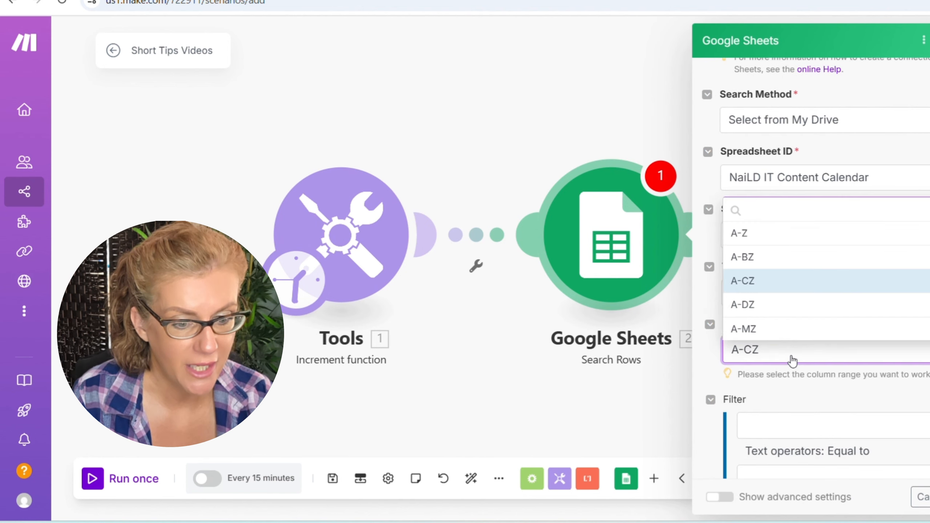
{"action": "left_click", "coordinate": [762, 238]}
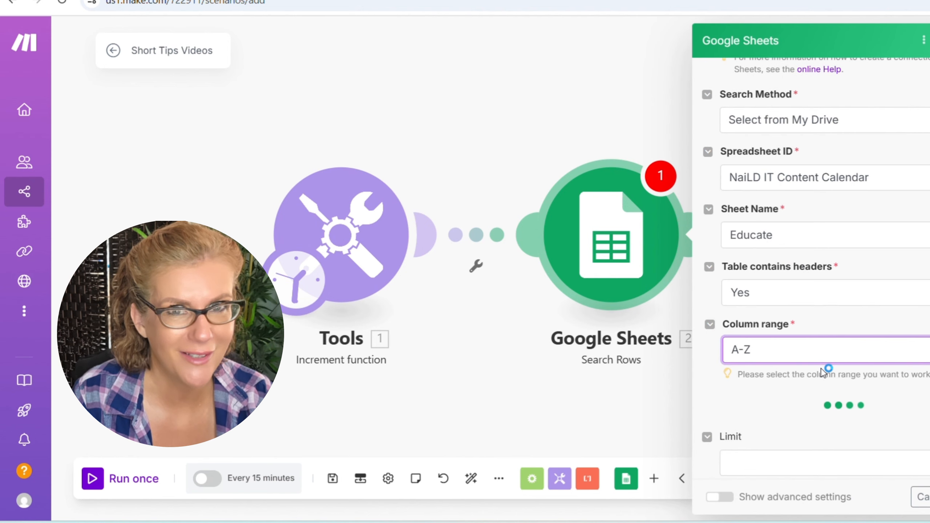
{"action": "scroll", "coordinate": [821, 368], "scroll_direction": "down", "scroll_amount": 2}
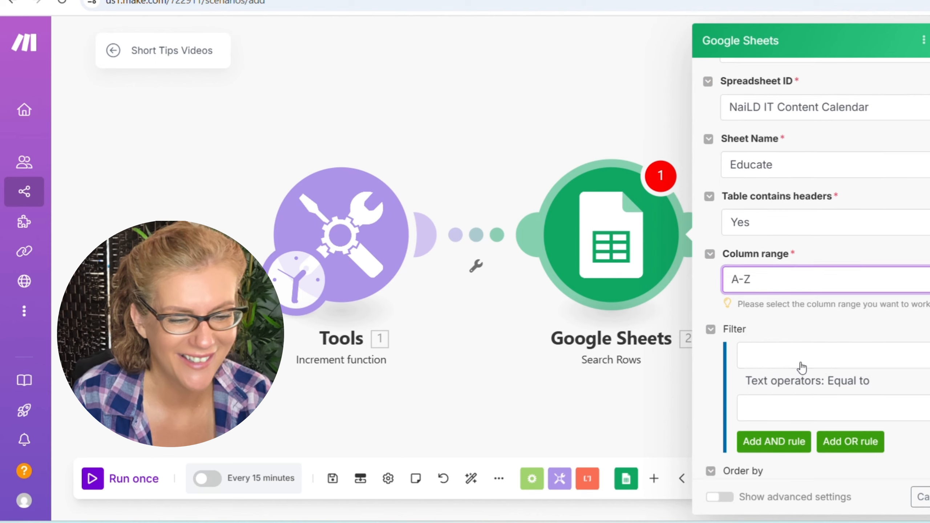
Order the row search by Posting Date (A), with field type Date and ascending sort order.
{"action": "scroll", "coordinate": [801, 367], "scroll_direction": "down", "scroll_amount": 5}
{"action": "left_click", "coordinate": [754, 302]}
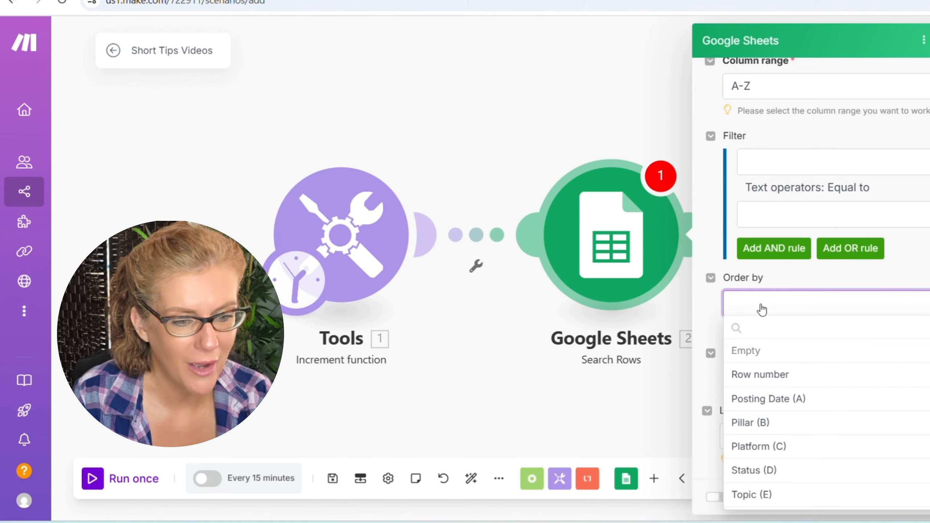
{"action": "left_click", "coordinate": [777, 399]}
{"action": "scroll", "coordinate": [783, 389], "scroll_direction": "down", "scroll_amount": 2}
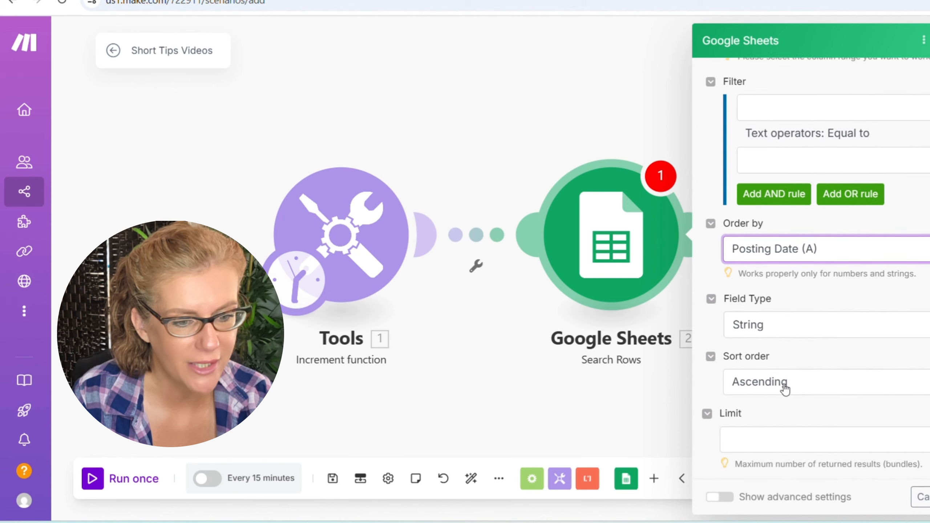
{"action": "left_click", "coordinate": [779, 323]}
{"action": "left_click", "coordinate": [763, 420]}
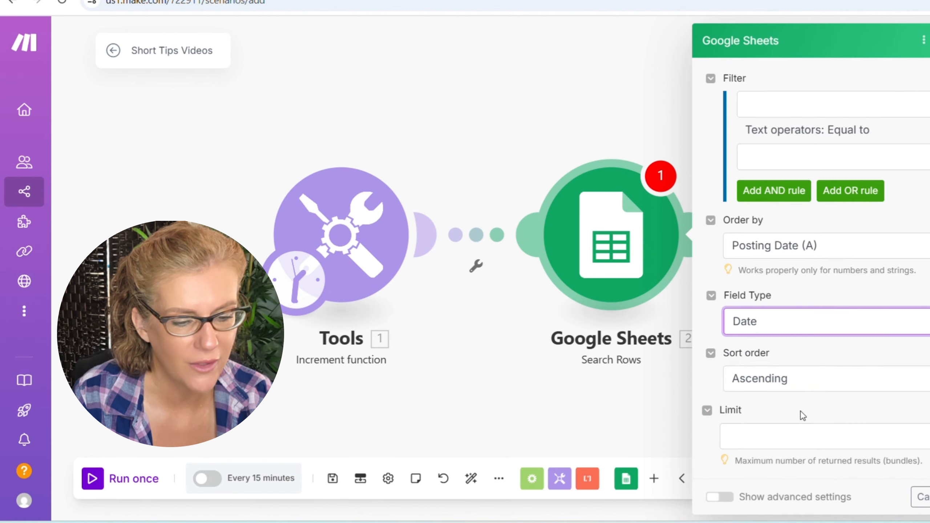
{"action": "left_click", "coordinate": [791, 381]}
{"action": "left_click", "coordinate": [791, 380]}
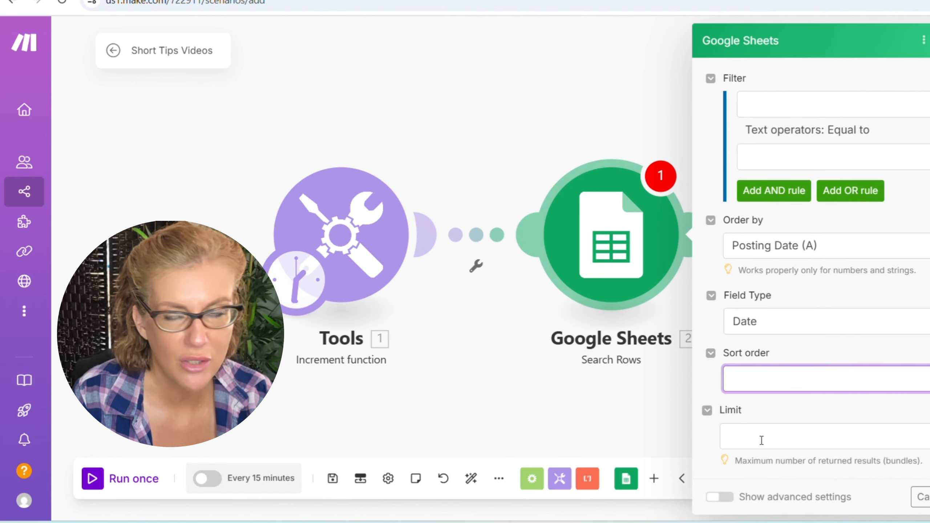
{"action": "left_click", "coordinate": [789, 379]}
{"action": "left_click", "coordinate": [775, 396]}
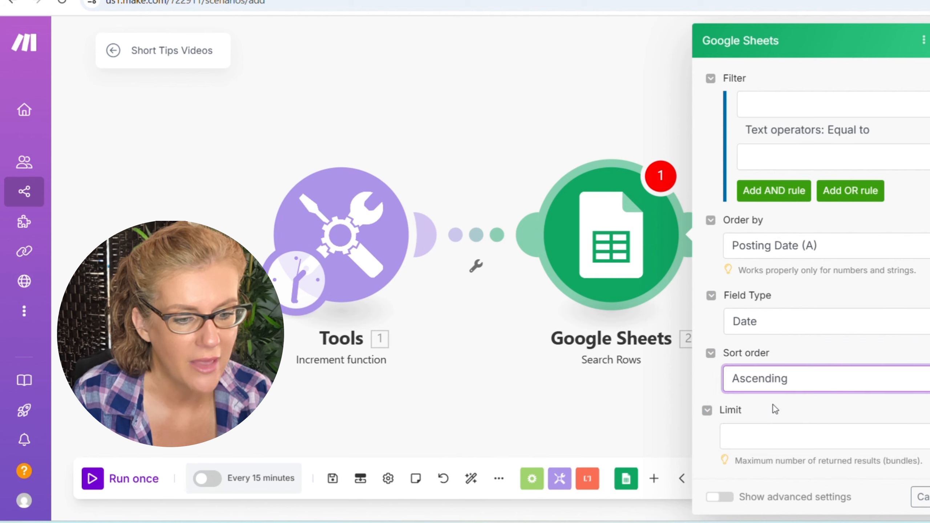
Limit the row search to 1 returned result and save the Search Rows module's settings.
{"action": "left_click", "coordinate": [763, 431]}
{"action": "type", "text": "1"}
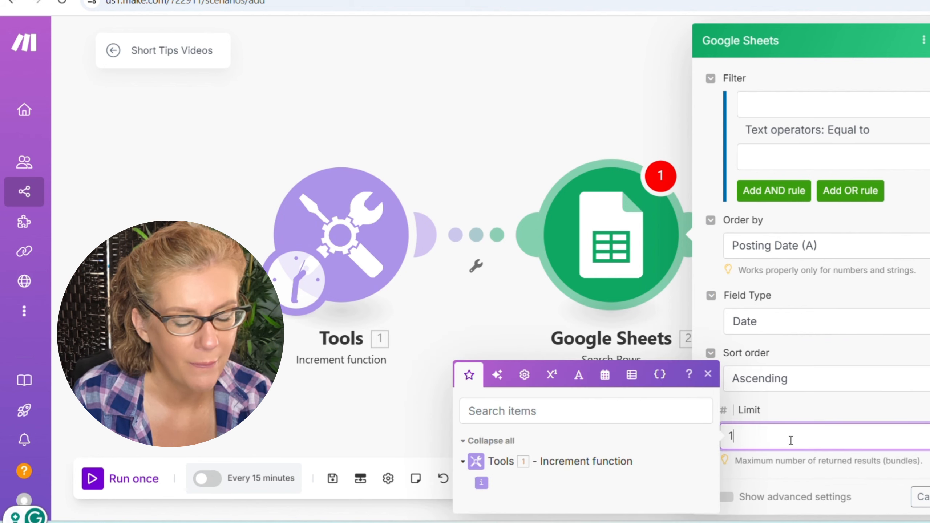
{"action": "left_click", "coordinate": [929, 497]}
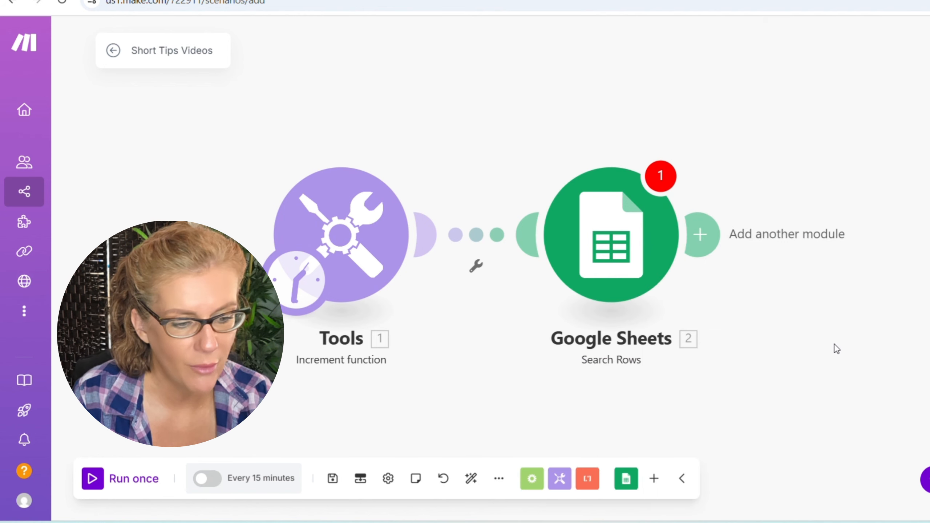
{"action": "left_click", "coordinate": [701, 234]}
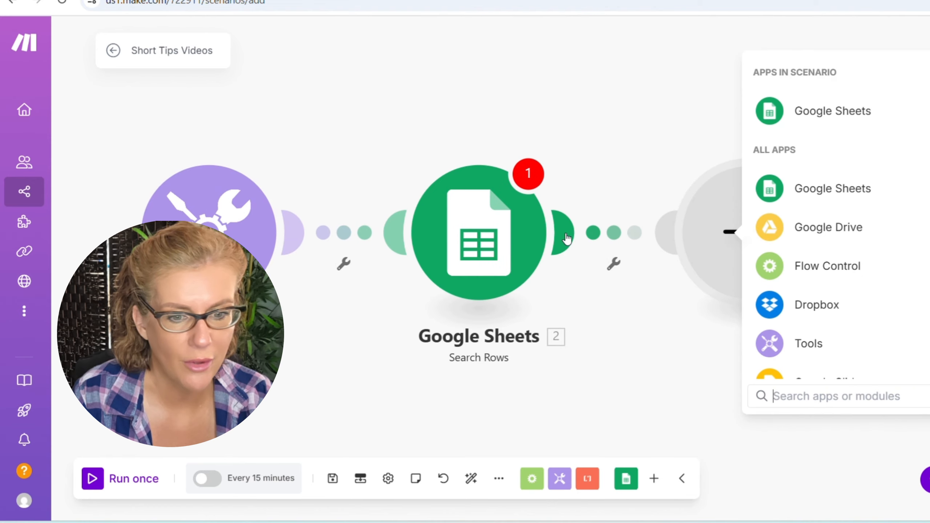
{"action": "left_click", "coordinate": [530, 233]}
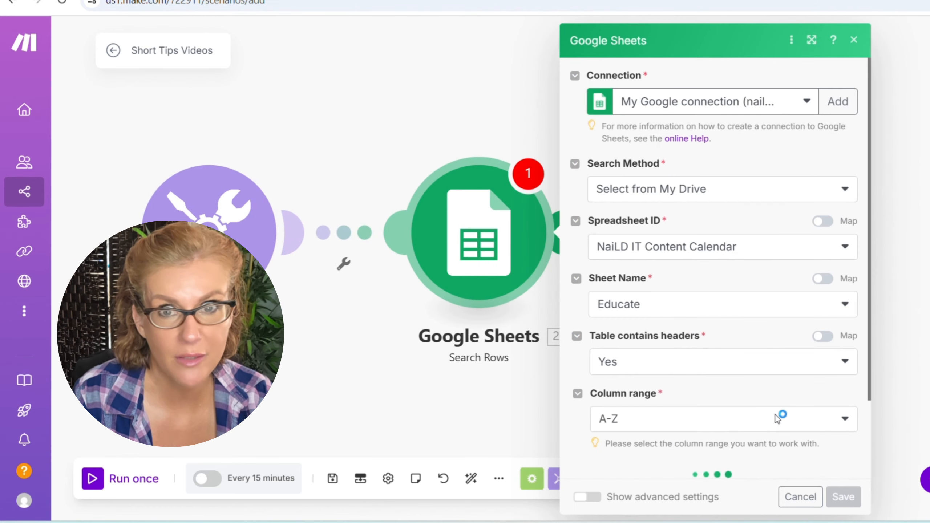
{"action": "left_click", "coordinate": [842, 498]}
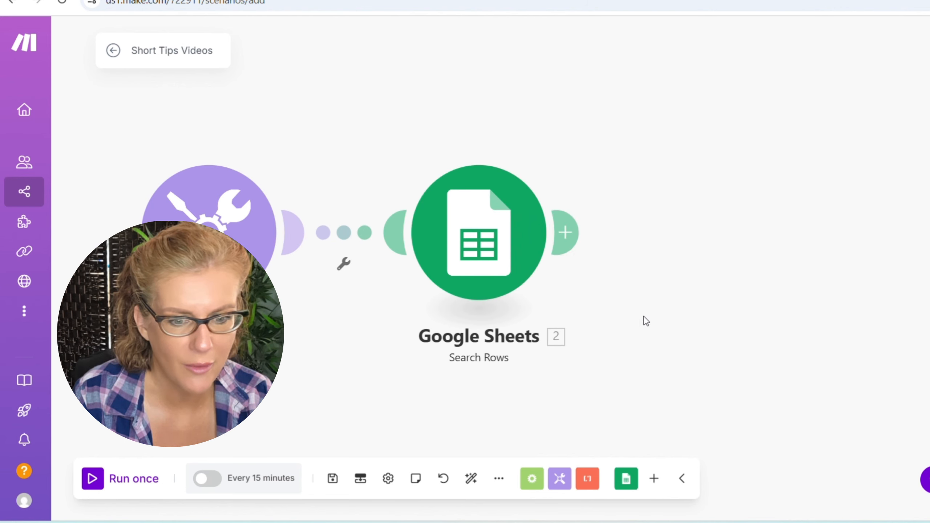
Add a Google Sheets Get a Cell module after the Search Rows module.
{"action": "left_click", "coordinate": [565, 232]}
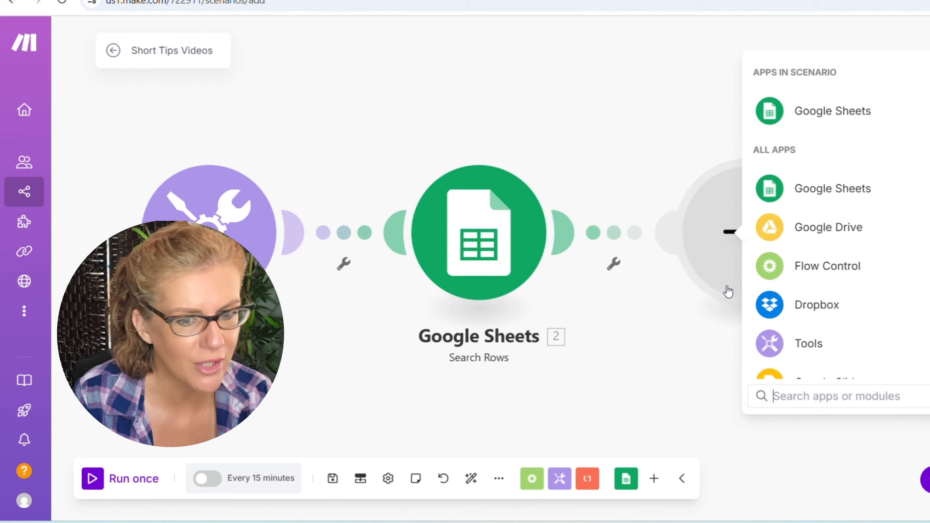
{"action": "left_click", "coordinate": [820, 117]}
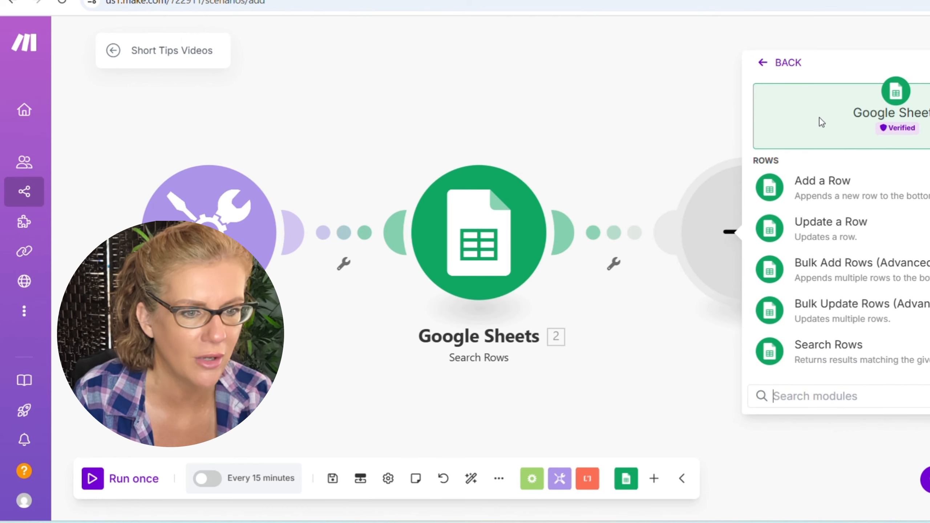
{"action": "scroll", "coordinate": [856, 289], "scroll_direction": "down", "scroll_amount": 8}
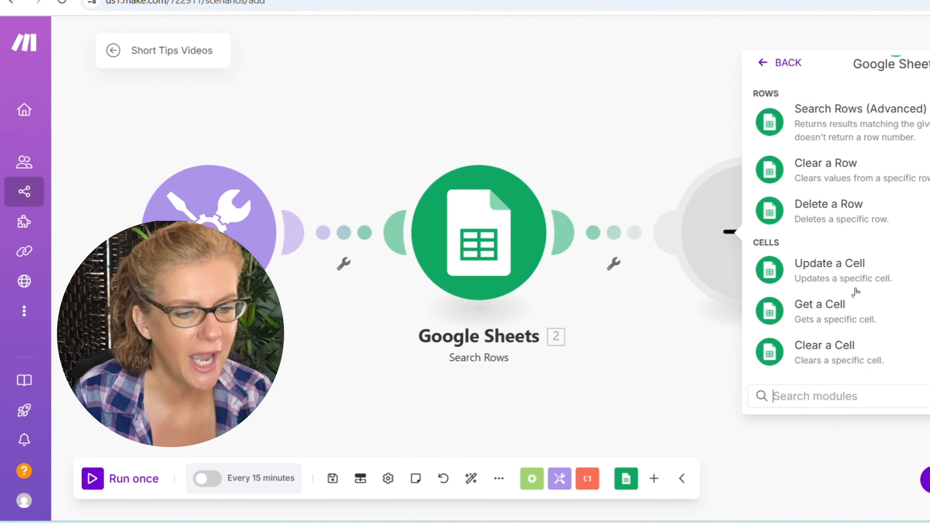
{"action": "left_click", "coordinate": [833, 242]}
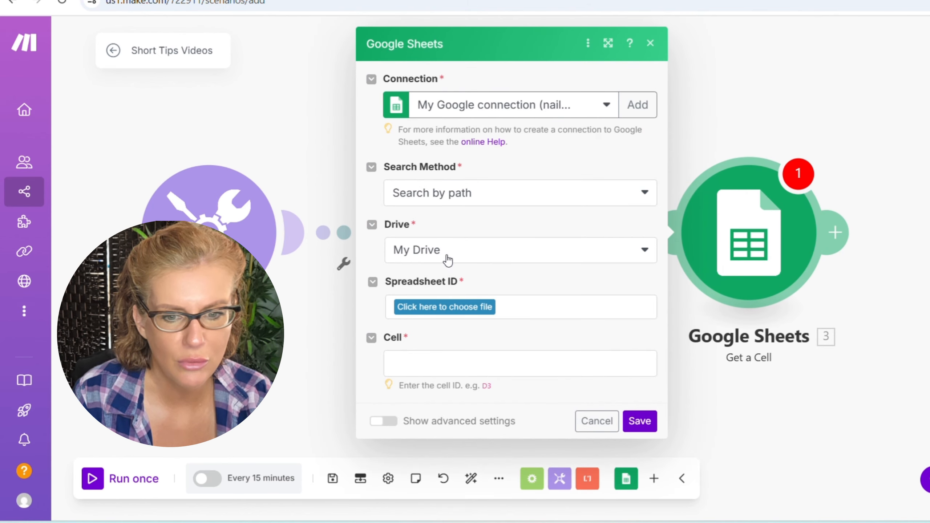
Browse the files in My Drive for the spreadsheet to use in the Get a Cell module.
{"action": "left_click", "coordinate": [459, 309]}
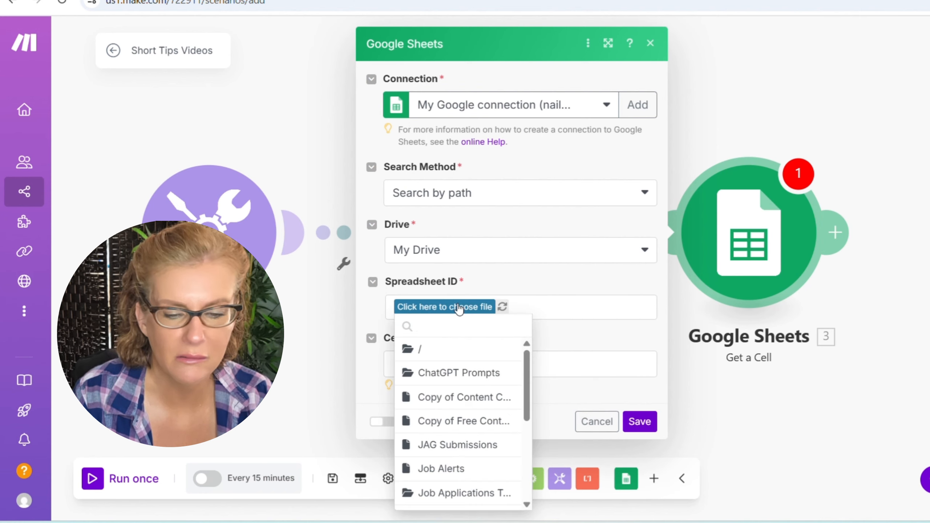
{"action": "scroll", "coordinate": [473, 442], "scroll_direction": "down", "scroll_amount": 2}
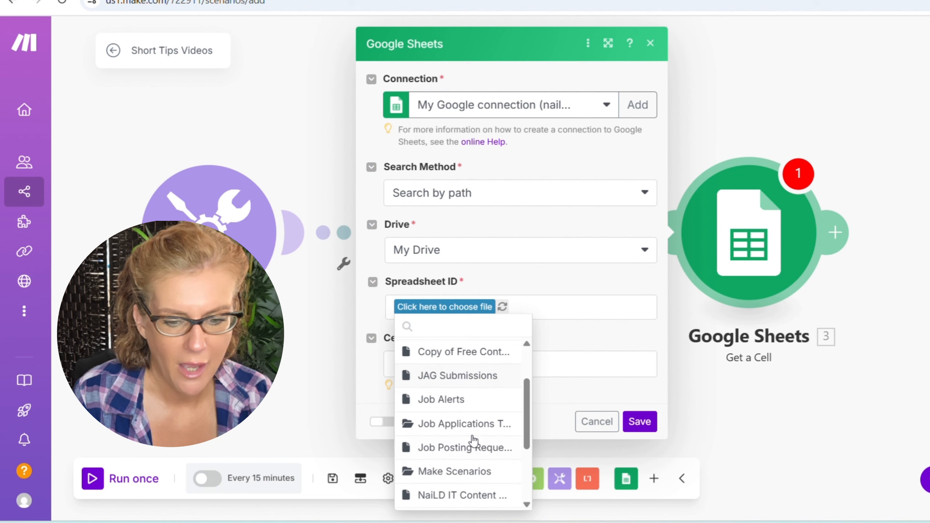
Choose the NaiLD IT Content Calendar spreadsheet and its Educate sheet for the Get a Cell module.
{"action": "scroll", "coordinate": [473, 441], "scroll_direction": "down", "scroll_amount": 2}
{"action": "left_click", "coordinate": [472, 436]}
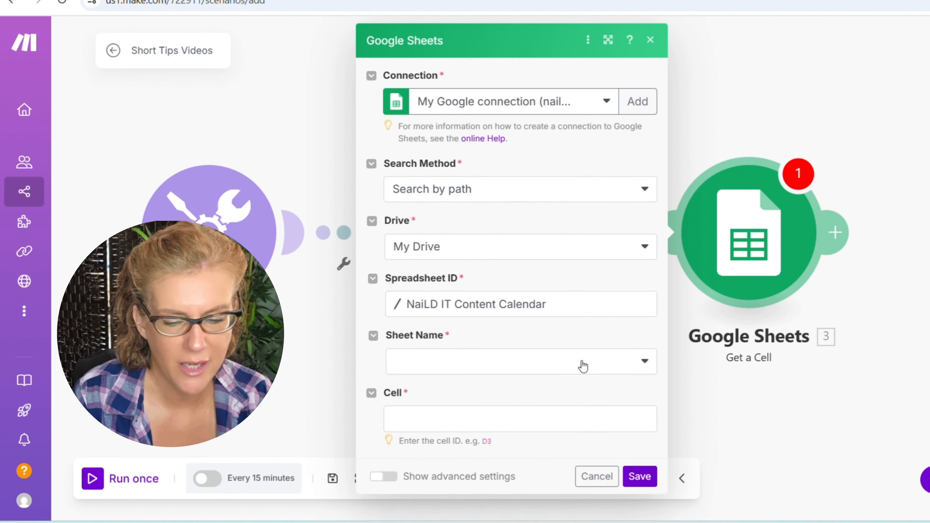
{"action": "left_click", "coordinate": [578, 365]}
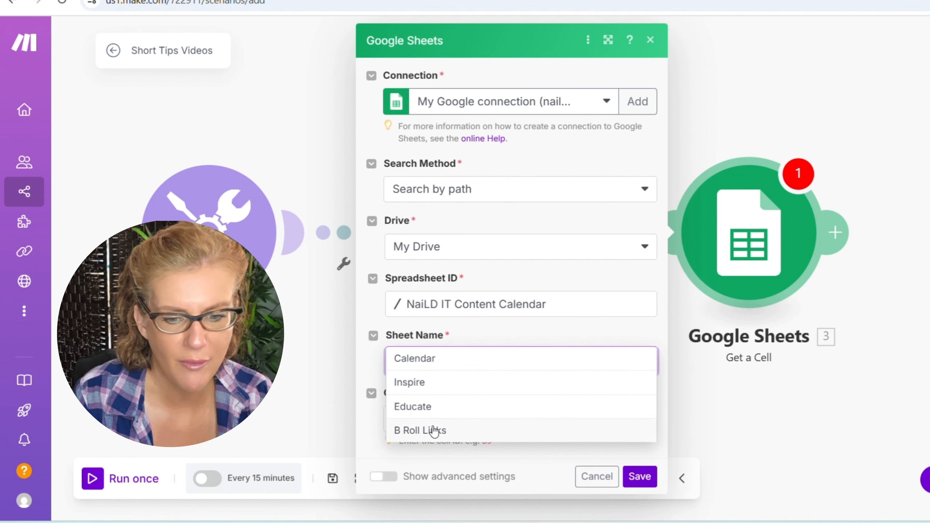
{"action": "left_click", "coordinate": [433, 408]}
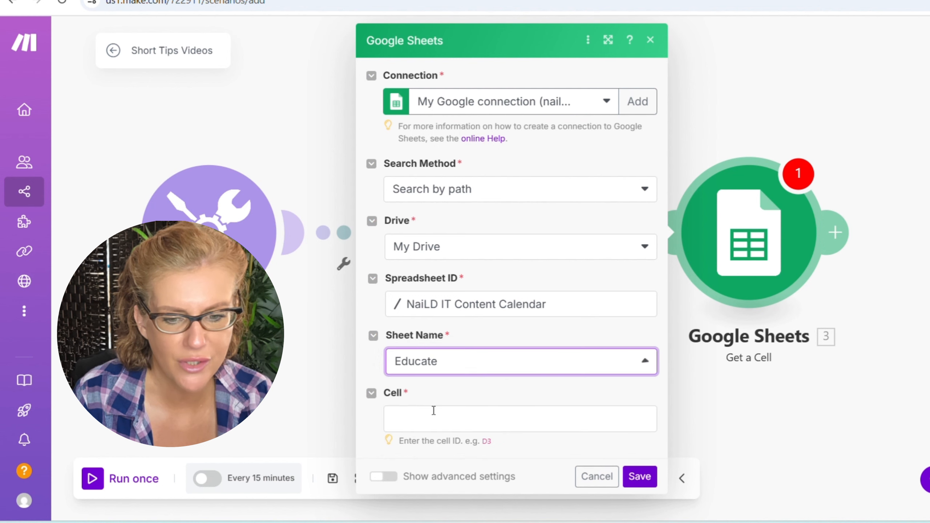
Set the cell to column F followed by the increment function's i value and save the module.
{"action": "left_click", "coordinate": [478, 423]}
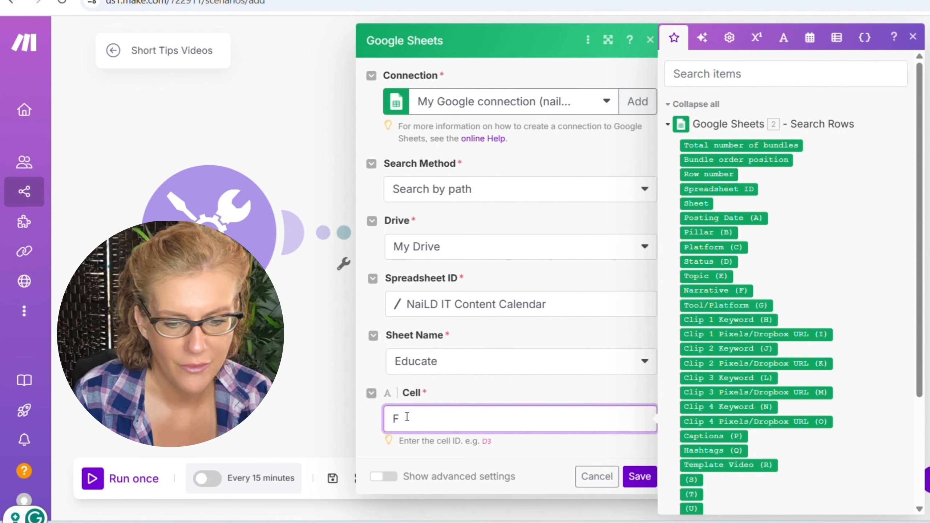
{"action": "scroll", "coordinate": [847, 401], "scroll_direction": "down", "scroll_amount": 4}
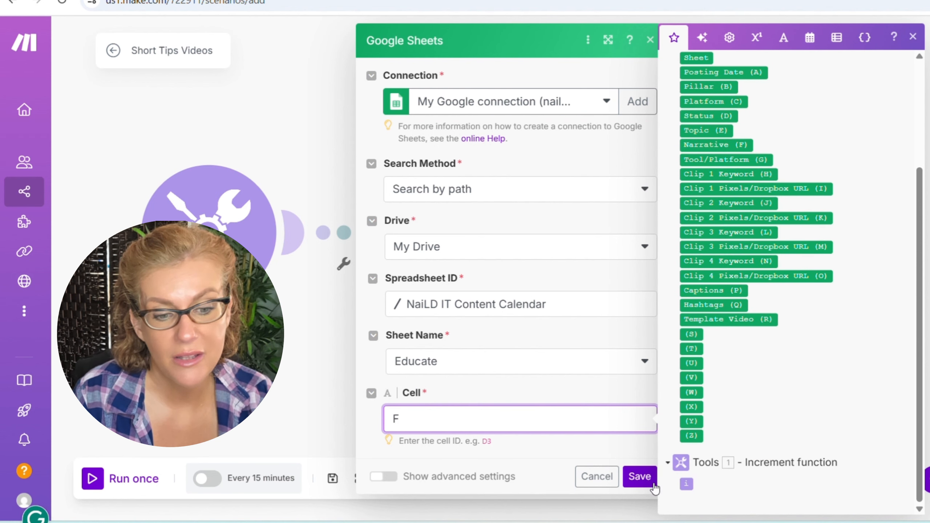
{"action": "left_click", "coordinate": [687, 484]}
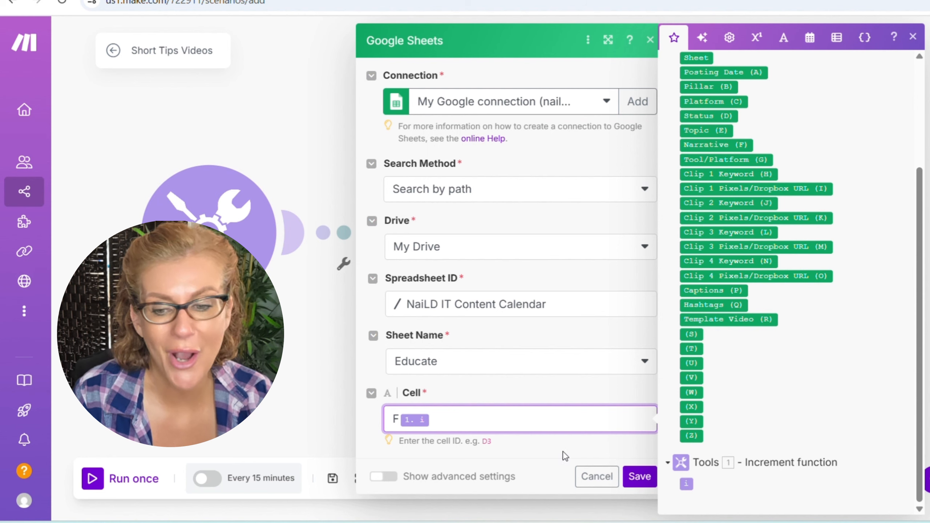
{"action": "left_click", "coordinate": [641, 477]}
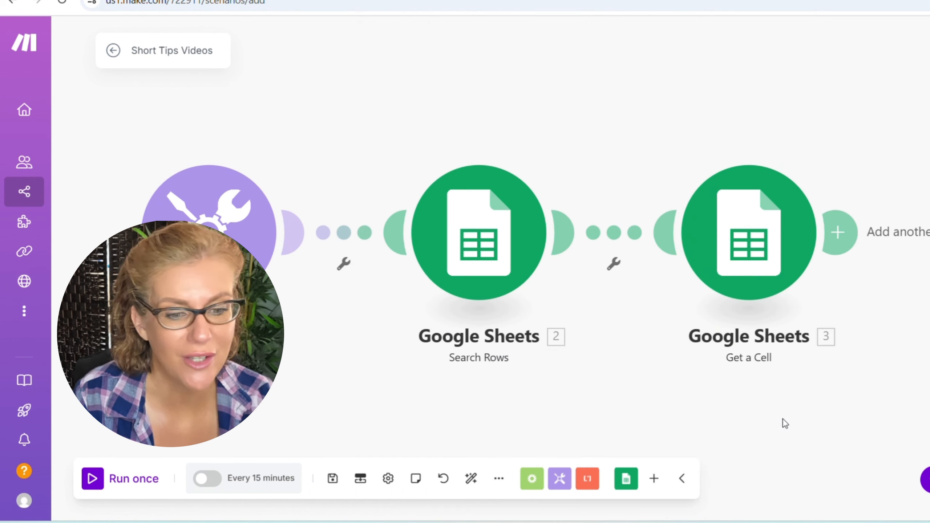
Rename the Google Sheets Get a Cell module as Narrative.
{"action": "left_click_drag", "start_coordinate": [782, 419], "coordinate": [638, 396]}
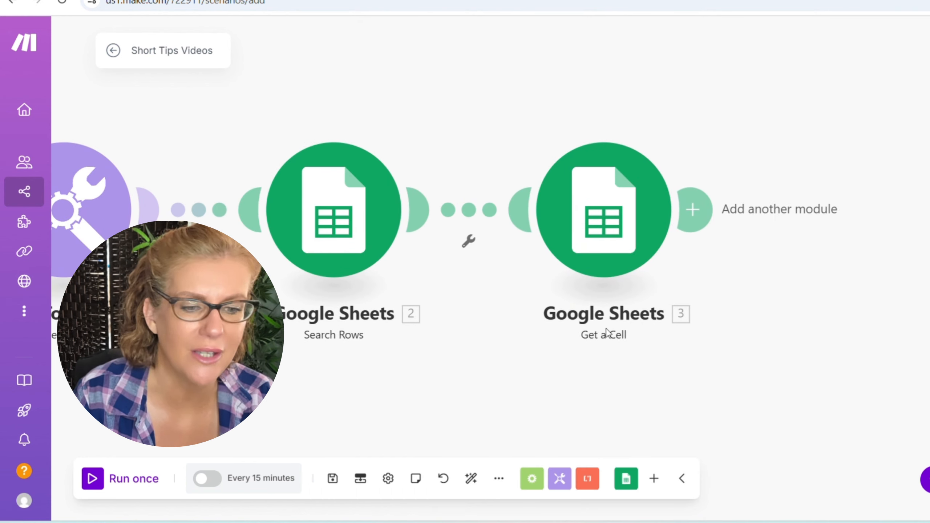
{"action": "right_click", "coordinate": [588, 254]}
{"action": "left_click", "coordinate": [639, 336]}
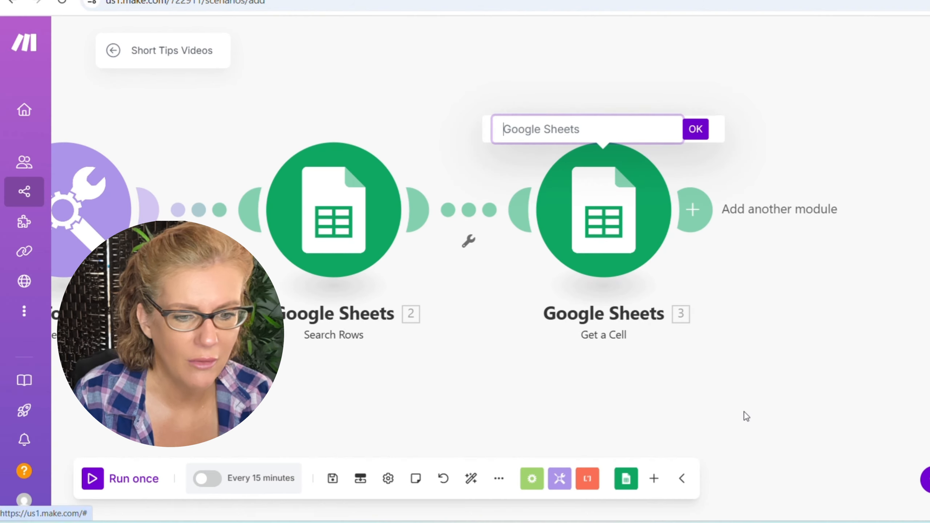
{"action": "type", "text": "Narrative"}
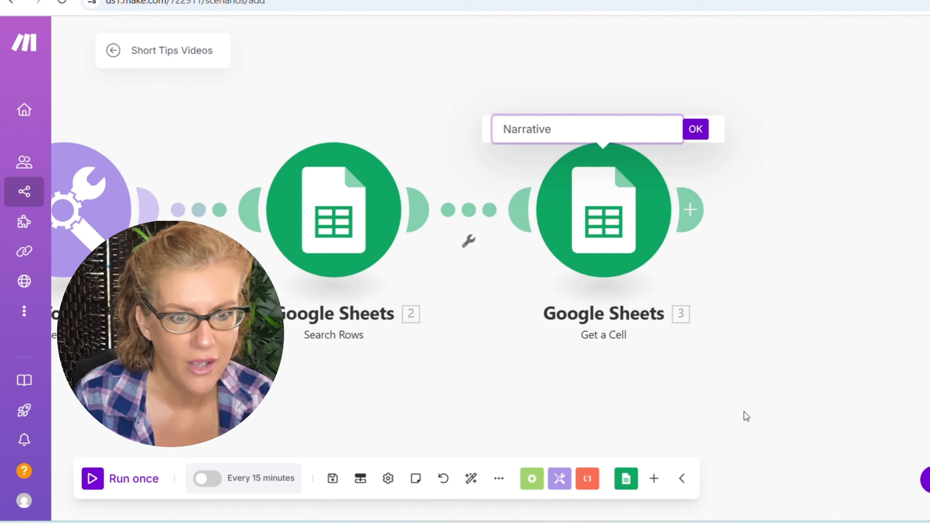
{"action": "left_click", "coordinate": [698, 130]}
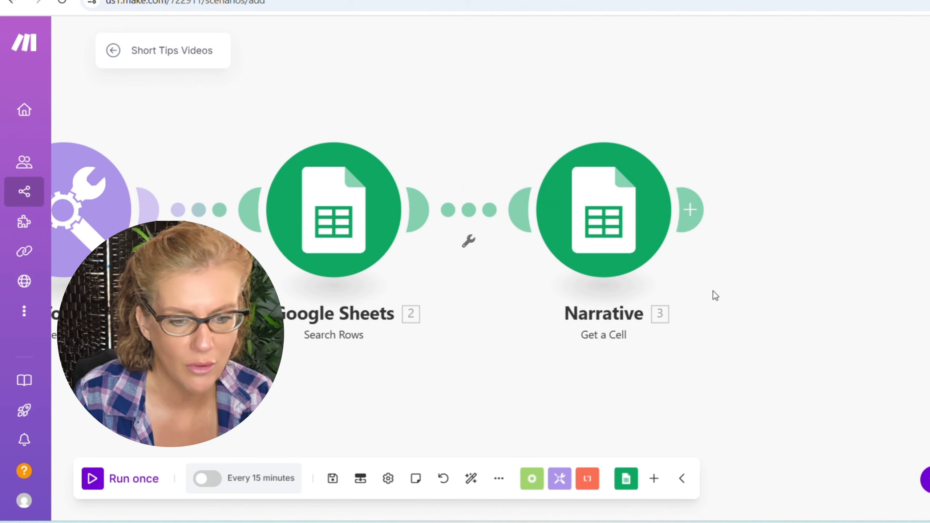
Add another Google Sheets Get a Cell module after the Narrative module.
{"action": "scroll", "coordinate": [731, 311], "scroll_direction": "down", "scroll_amount": 3}
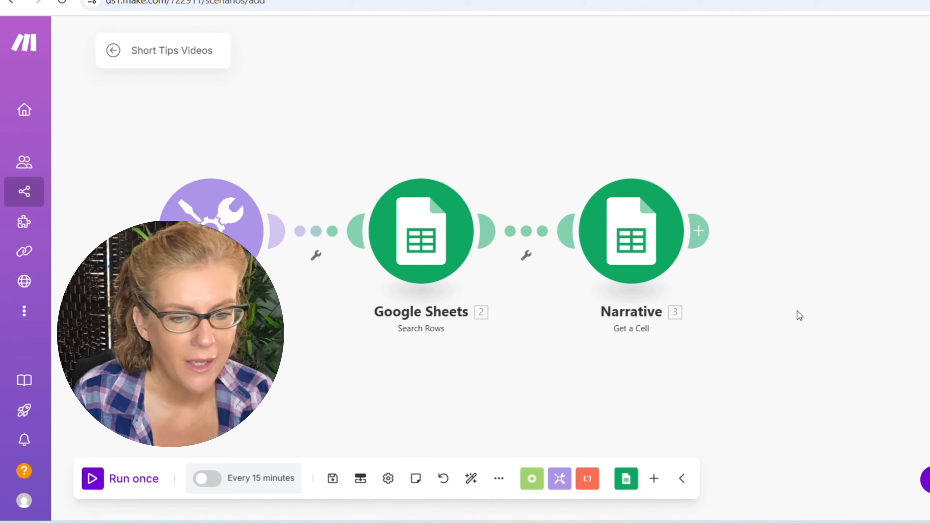
{"action": "left_click_drag", "start_coordinate": [797, 316], "coordinate": [636, 329]}
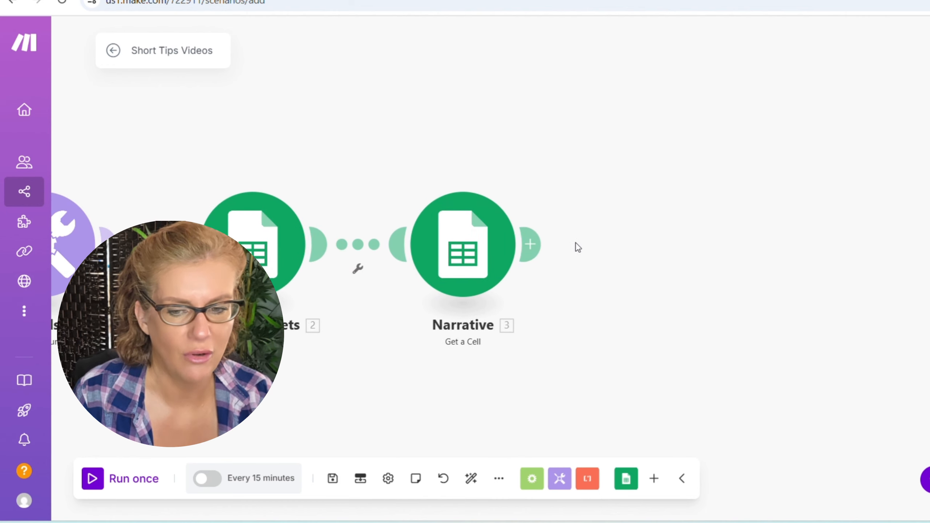
{"action": "left_click", "coordinate": [531, 244]}
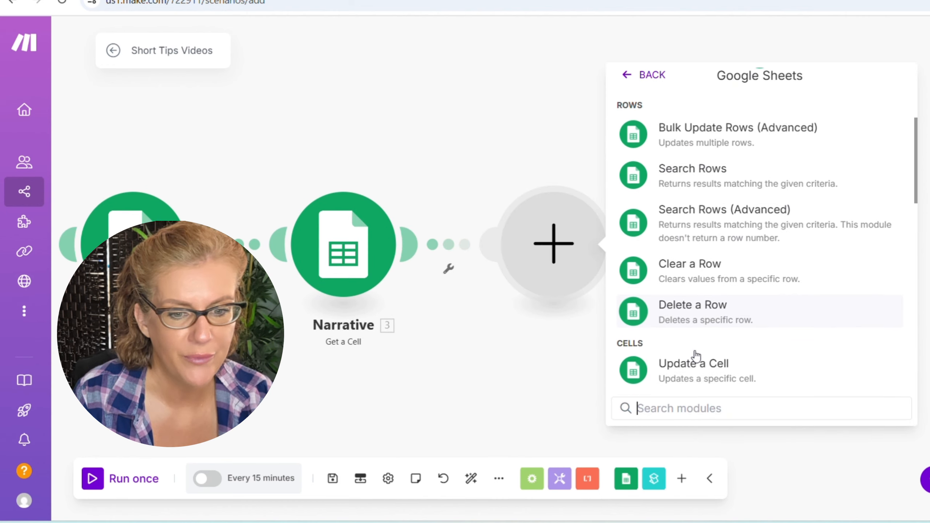
{"action": "scroll", "coordinate": [700, 315], "scroll_direction": "down", "scroll_amount": 3}
{"action": "left_click", "coordinate": [699, 326]}
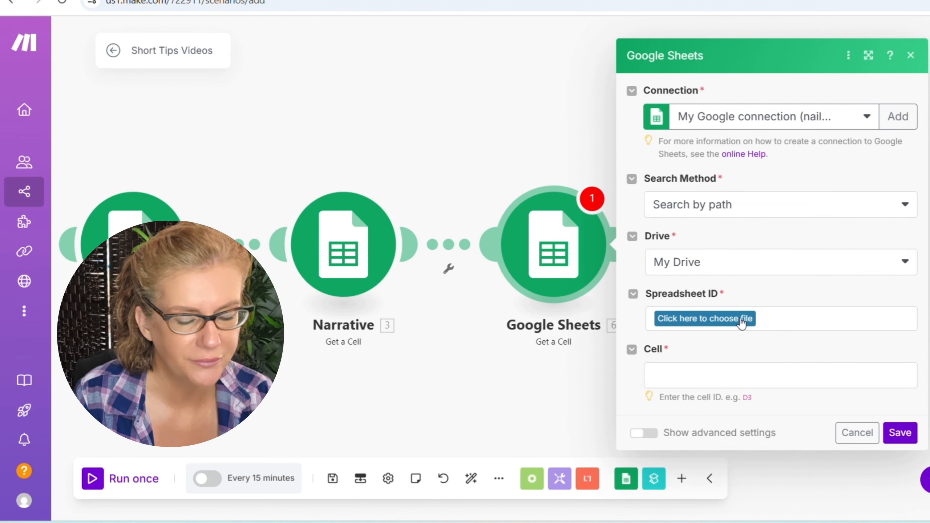
Choose the NaiLD IT Content Calendar spreadsheet and its B Roll Links sheet for the new module.
{"action": "left_click", "coordinate": [741, 322]}
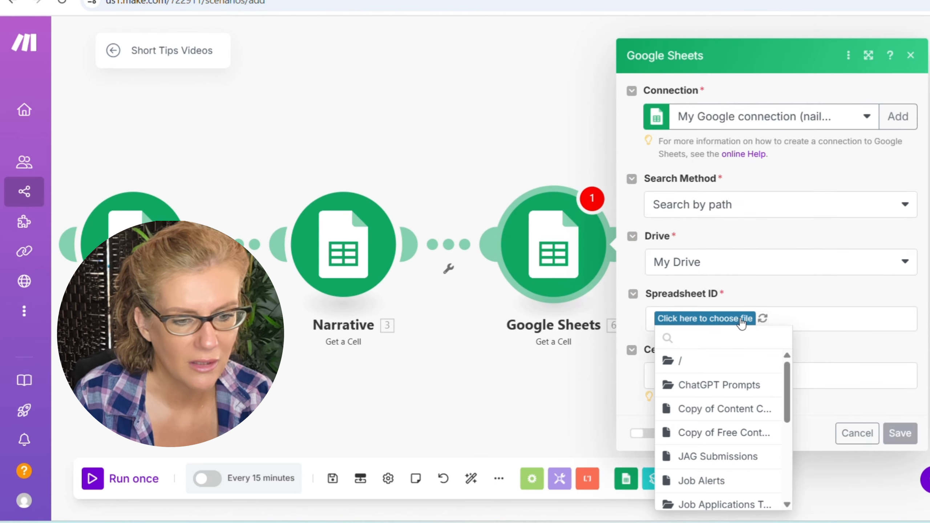
{"action": "scroll", "coordinate": [713, 399], "scroll_direction": "down", "scroll_amount": 3}
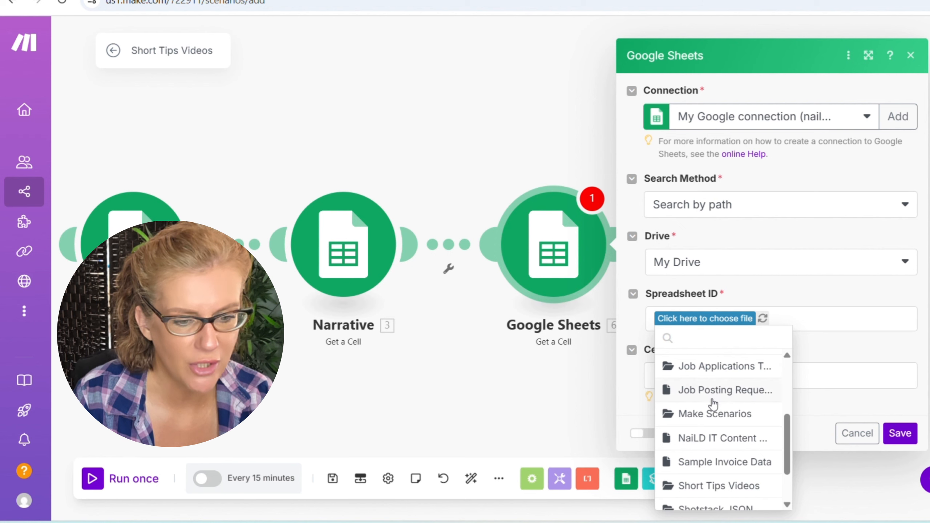
{"action": "left_click", "coordinate": [710, 438]}
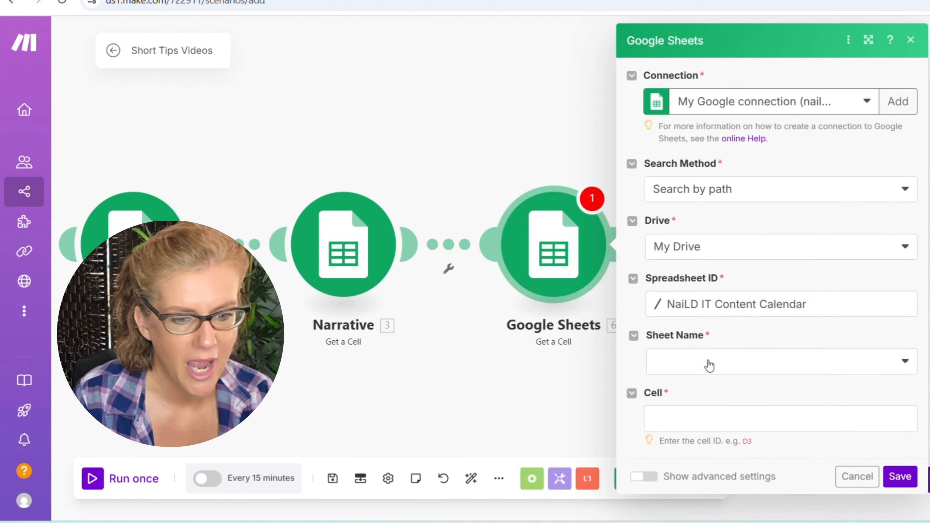
{"action": "left_click", "coordinate": [710, 365]}
{"action": "left_click", "coordinate": [700, 389]}
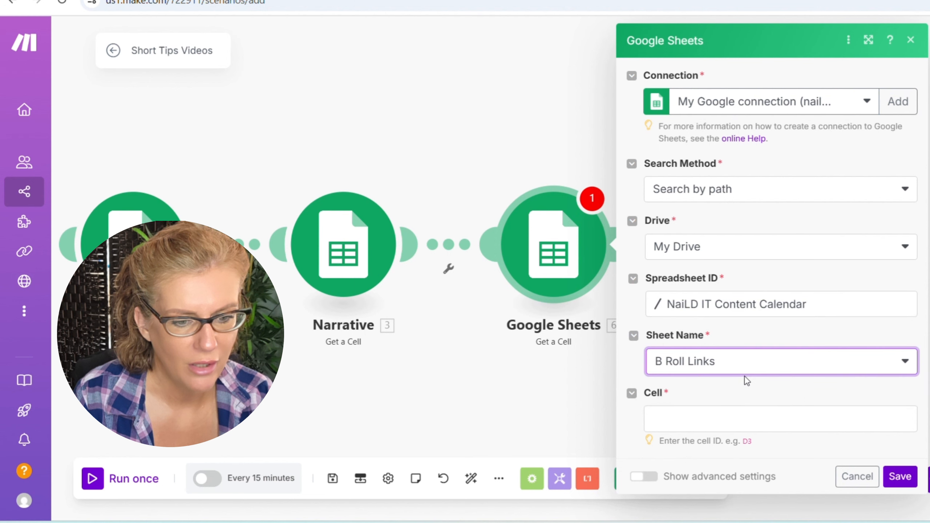
Set the new module's cell to column I followed by the increment function's i value and save it.
{"action": "left_click", "coordinate": [708, 421]}
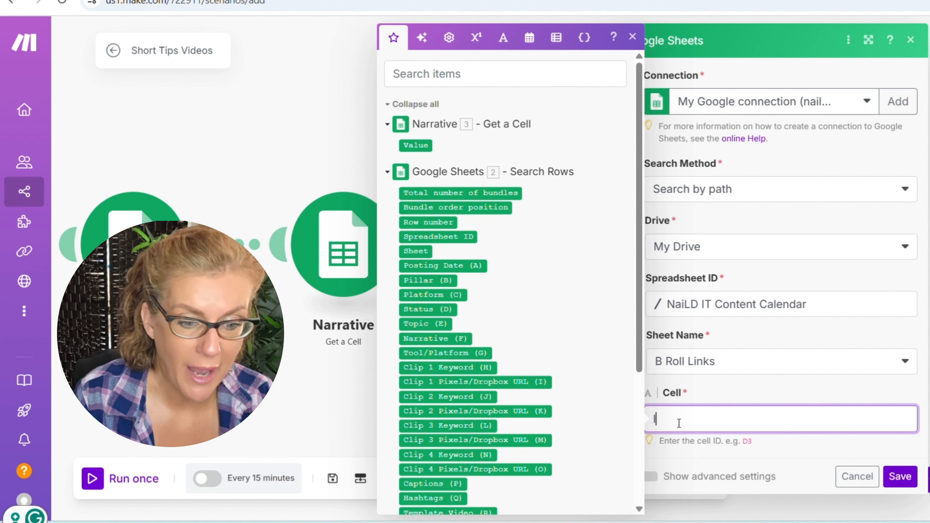
{"action": "scroll", "coordinate": [593, 408], "scroll_direction": "down", "scroll_amount": 5}
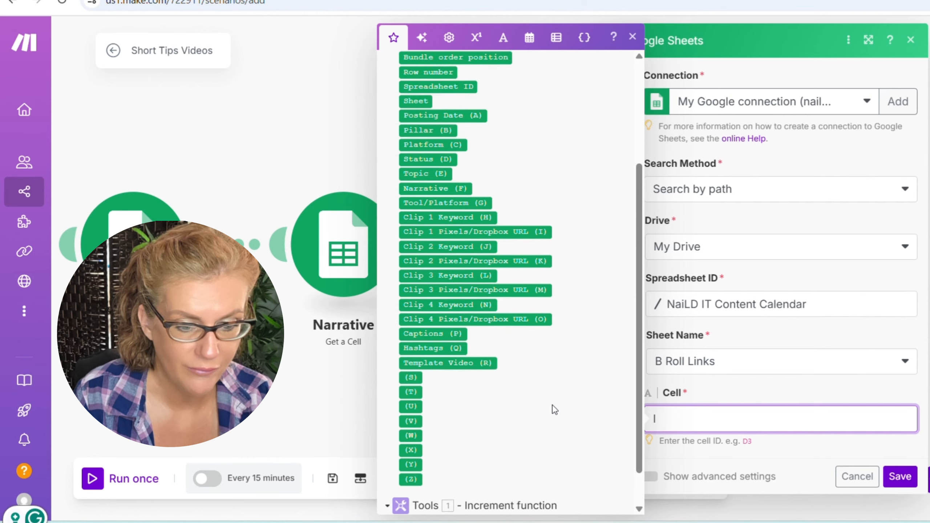
{"action": "left_click", "coordinate": [409, 483]}
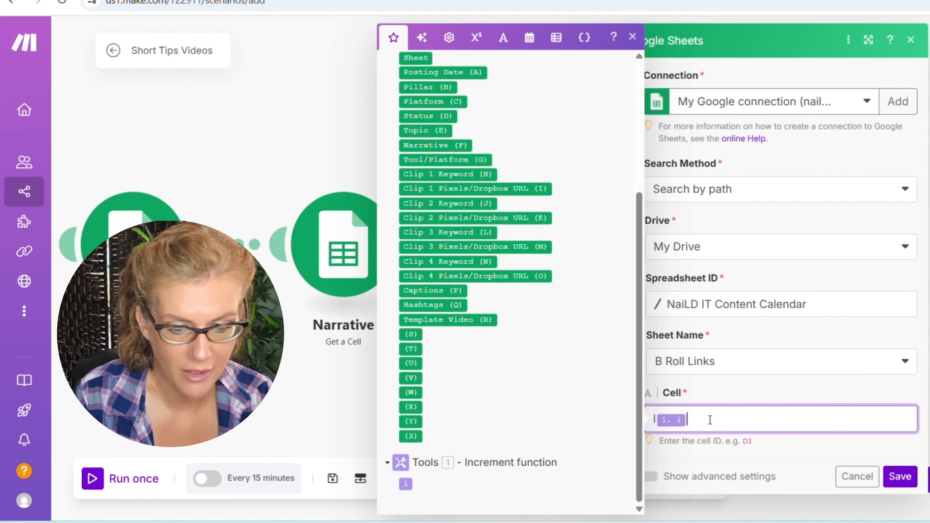
{"action": "left_click", "coordinate": [899, 476]}
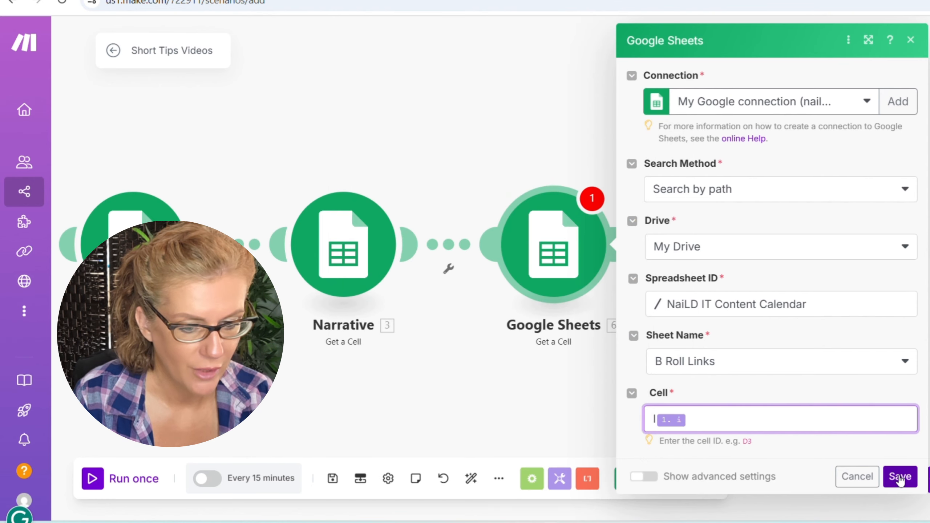
Rename the new Get a Cell module as Clip 1.
{"action": "right_click", "coordinate": [549, 289]}
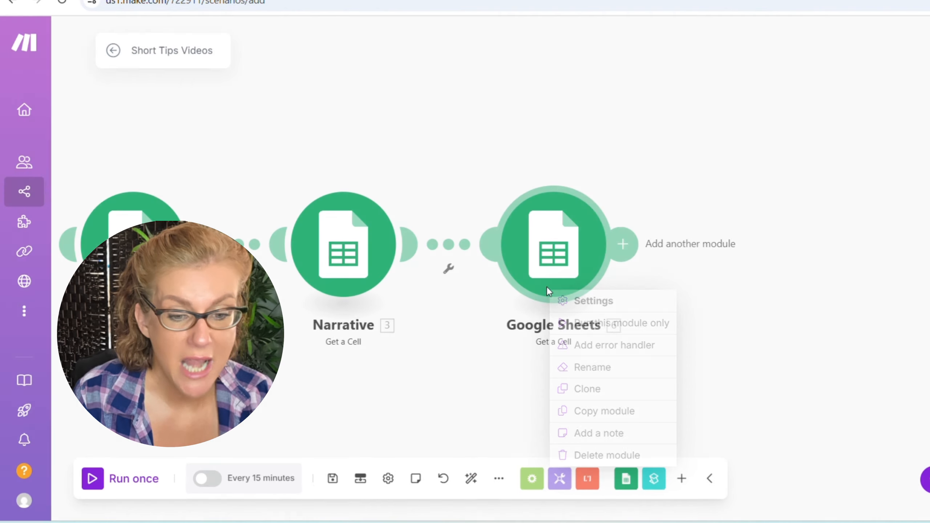
{"action": "left_click", "coordinate": [589, 367]}
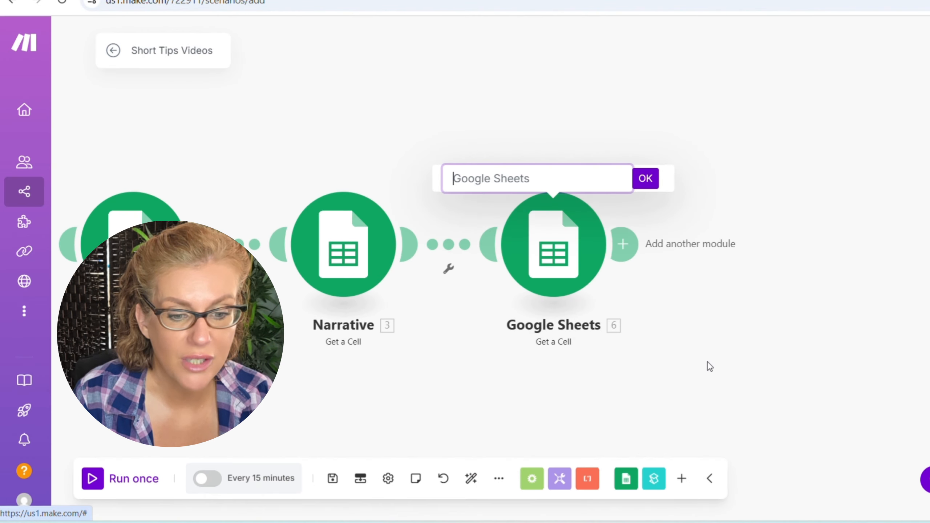
{"action": "type", "text": "Cl"}
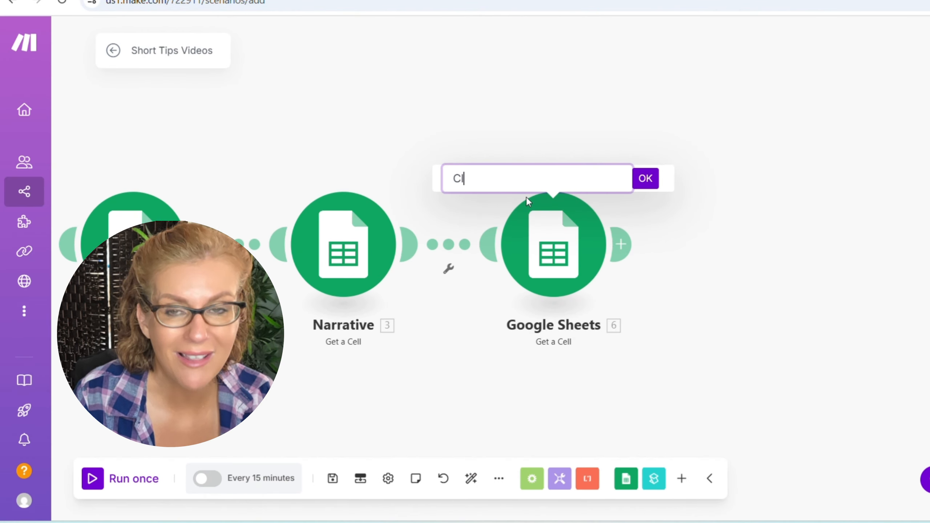
{"action": "type", "text": "ip 1"}
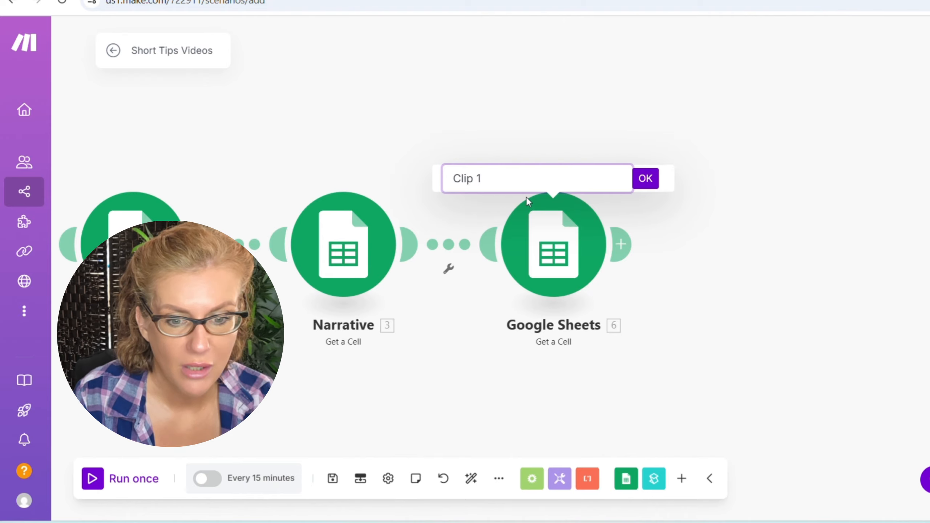
{"action": "key", "text": "Return"}
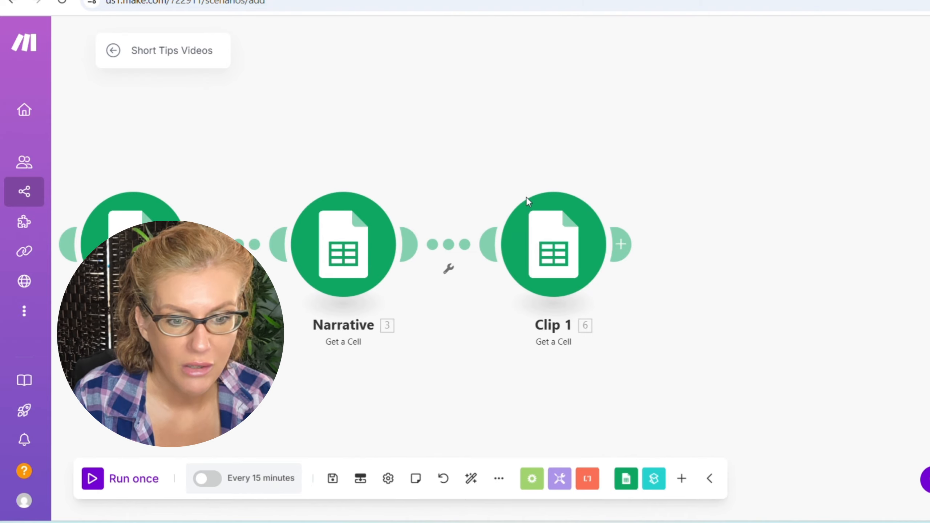
Make three copies of the Clip 1 module by cloning it and then each newest copy in turn.
{"action": "right_click", "coordinate": [577, 233]}
{"action": "left_click", "coordinate": [623, 332]}
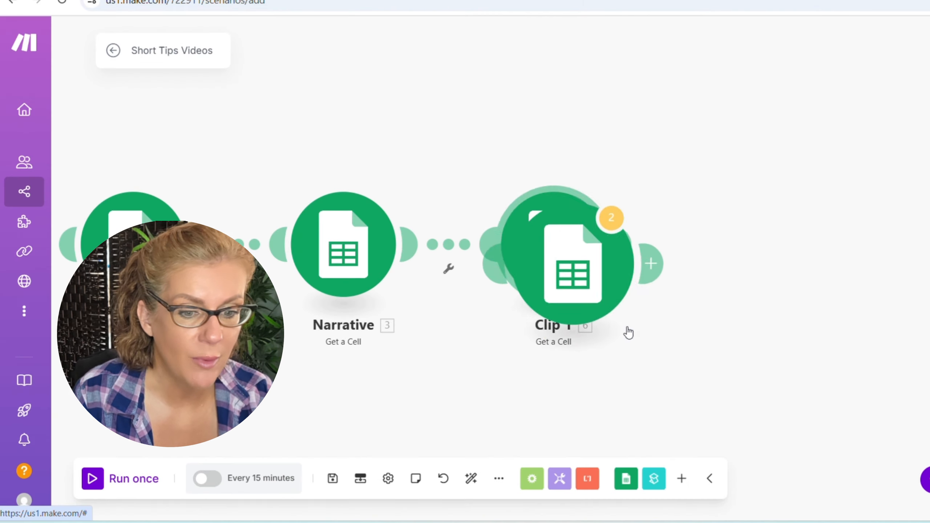
{"action": "right_click", "coordinate": [604, 299]}
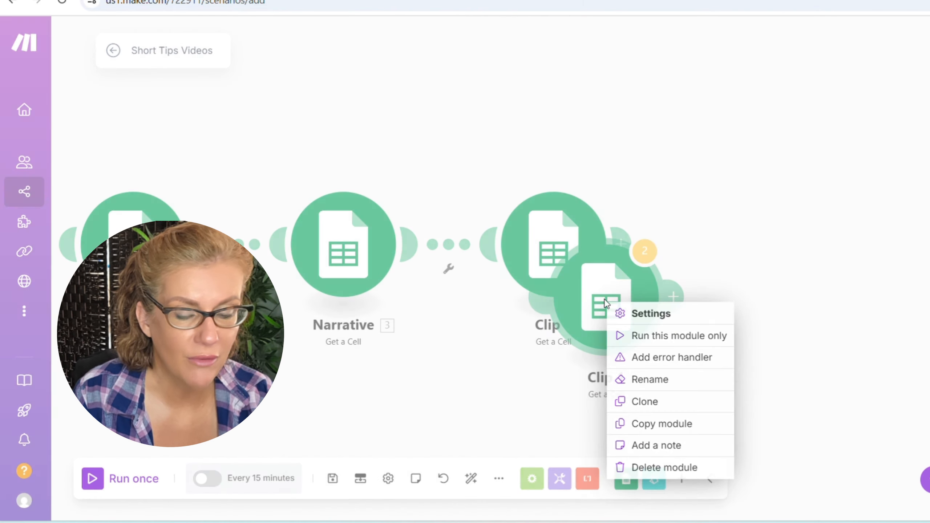
{"action": "left_click", "coordinate": [644, 402]}
{"action": "right_click", "coordinate": [645, 341]}
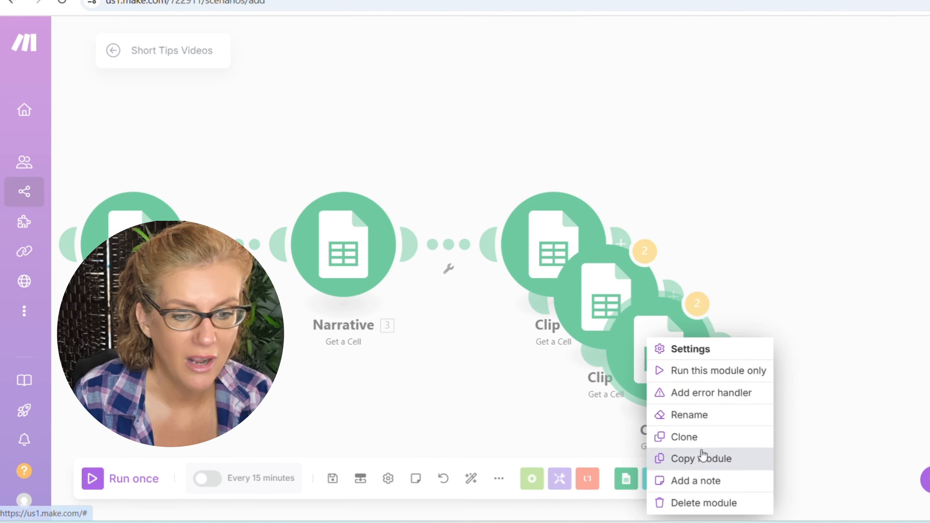
{"action": "left_click", "coordinate": [689, 437]}
Spread out the three cloned Clip 1 modules and auto-align the scenario into one chained row.
{"action": "left_click_drag", "start_coordinate": [698, 402], "coordinate": [915, 242]}
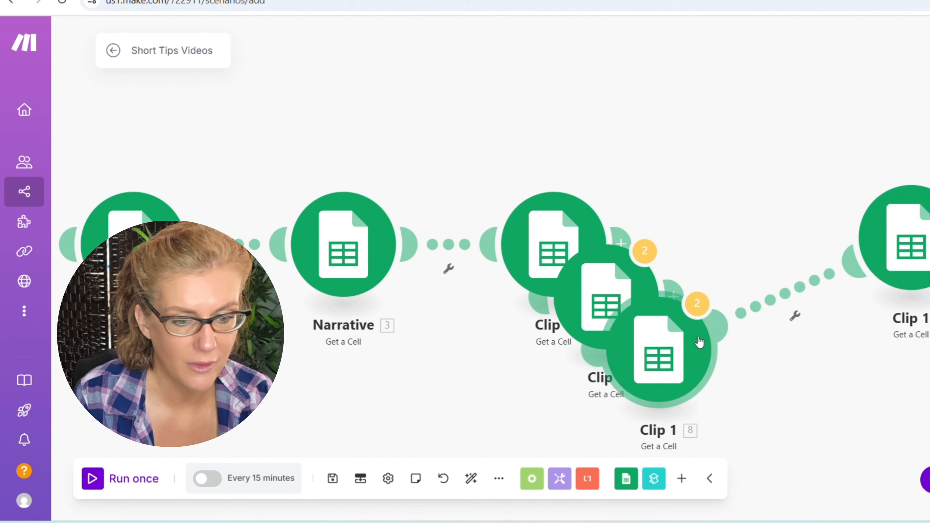
{"action": "left_click_drag", "start_coordinate": [664, 348], "coordinate": [833, 391]}
{"action": "left_click_drag", "start_coordinate": [628, 312], "coordinate": [744, 224]}
{"action": "left_click", "coordinate": [471, 479]}
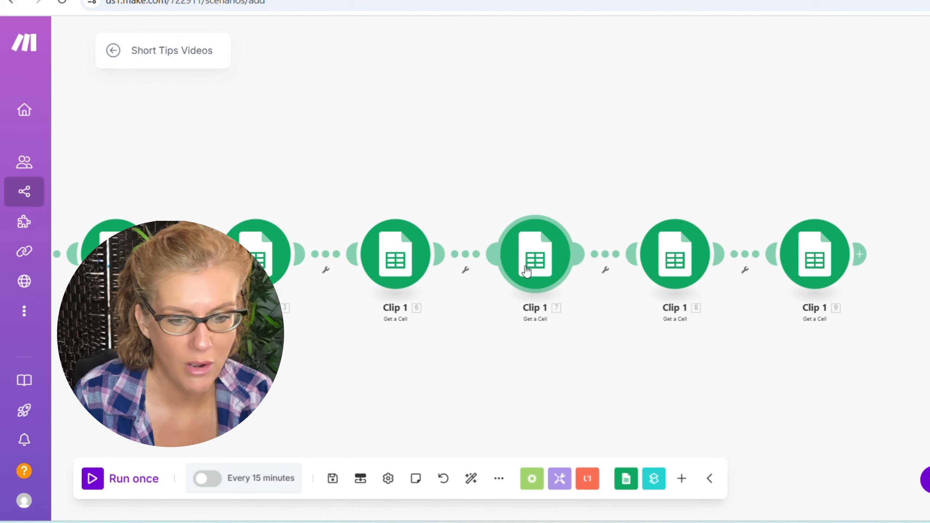
Set the first cloned clip module's cell to column K followed by the increment function's i value and save it.
{"action": "left_click", "coordinate": [526, 271]}
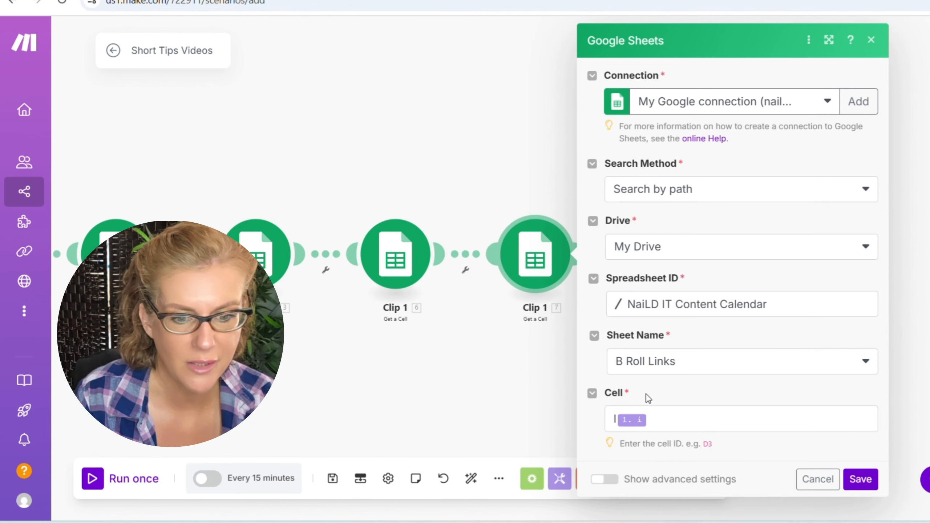
{"action": "left_click", "coordinate": [615, 420]}
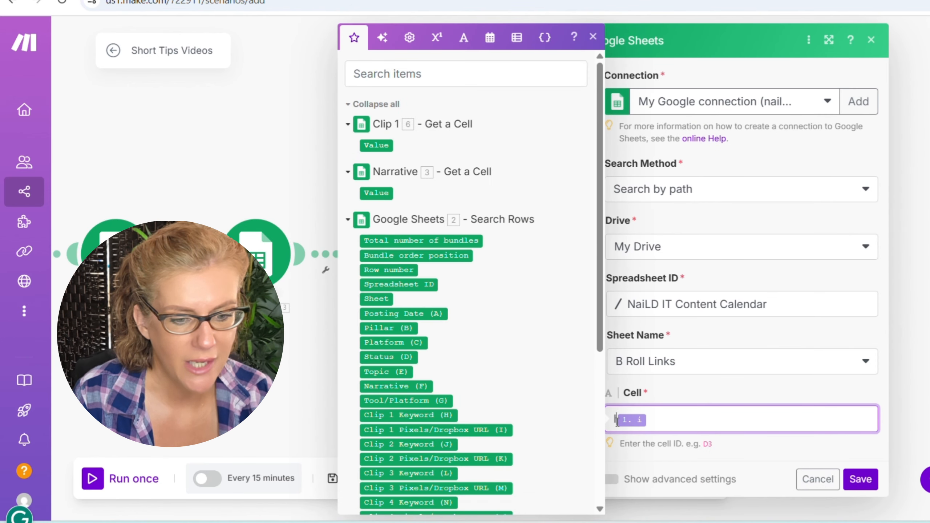
{"action": "type", "text": "K"}
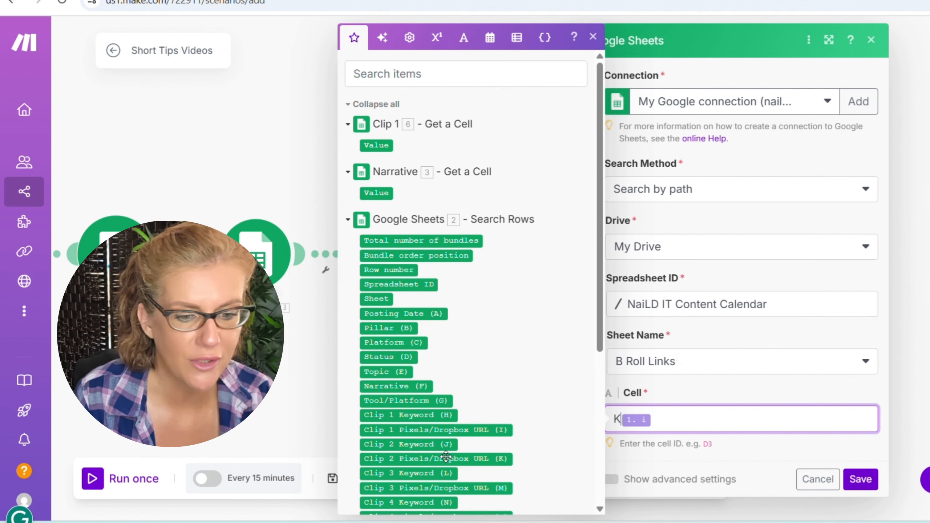
{"action": "left_click", "coordinate": [861, 480]}
Rename the first cloned module, directly after Clip 1, as Clip 2.
{"action": "right_click", "coordinate": [533, 242]}
{"action": "left_click", "coordinate": [559, 316]}
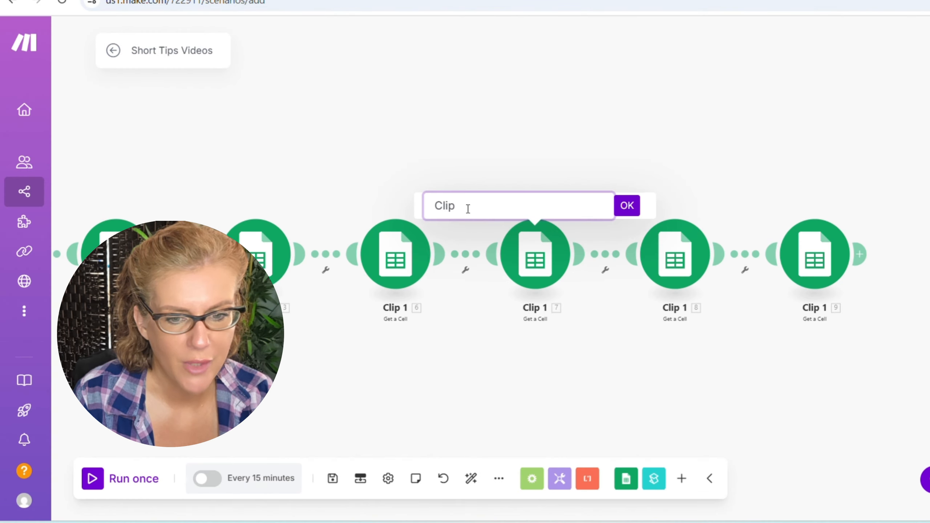
{"action": "type", "text": "2"}
{"action": "left_click", "coordinate": [626, 205]}
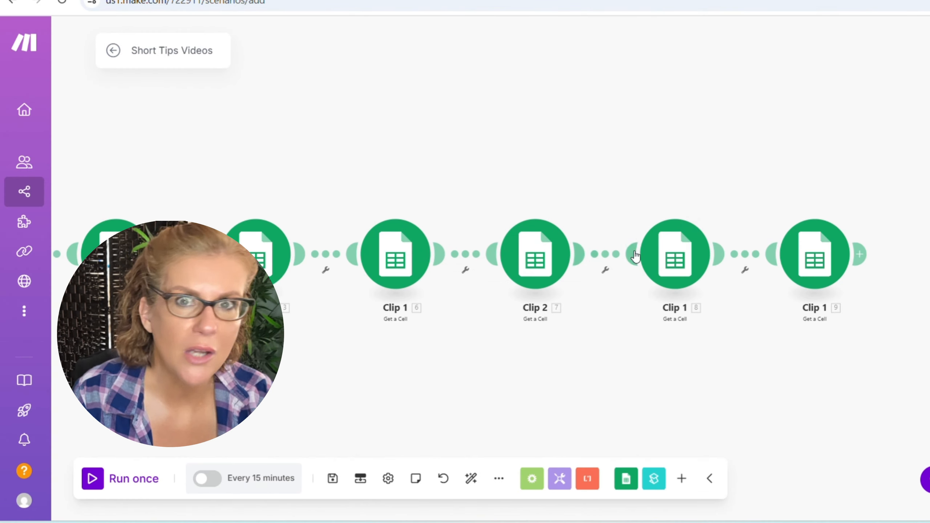
Rename the second cloned module, directly after Clip 2, as Clip 3.
{"action": "right_click", "coordinate": [677, 272]}
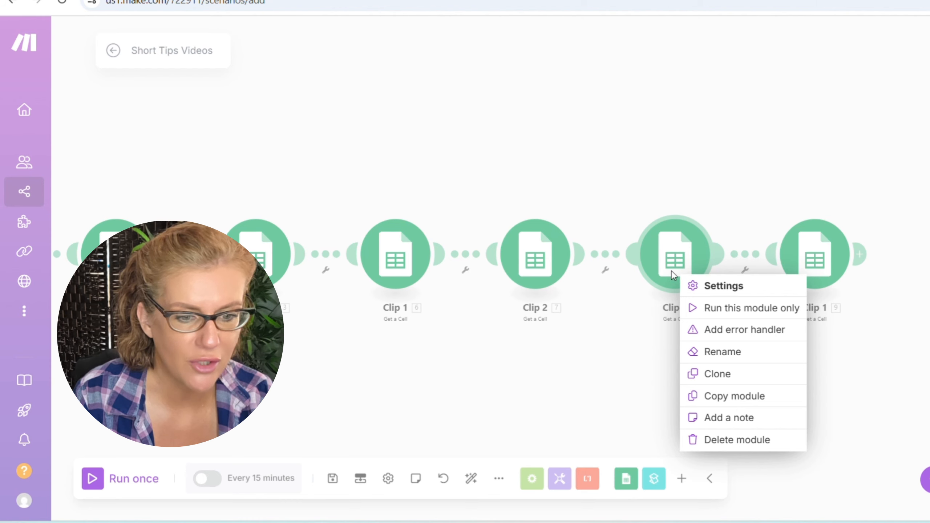
{"action": "left_click", "coordinate": [718, 351]}
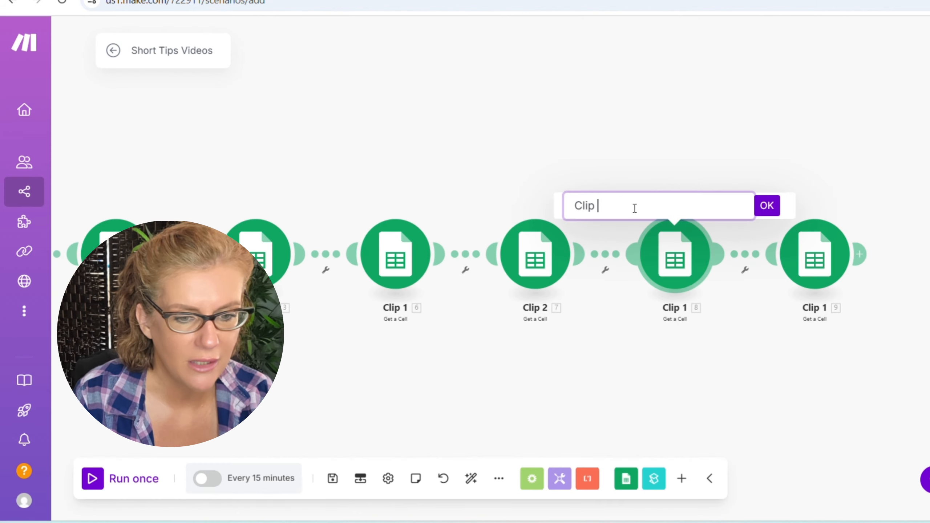
{"action": "left_click", "coordinate": [766, 205]}
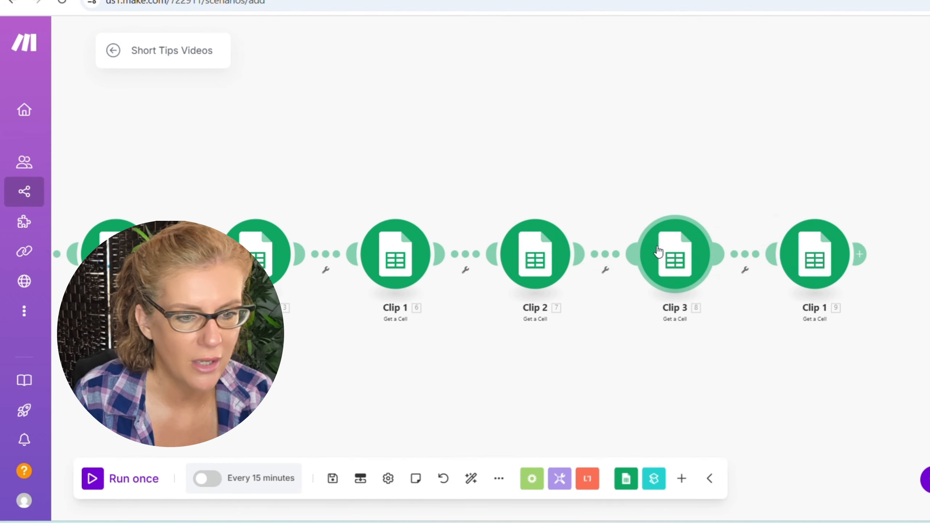
Set the Clip 3 module's cell to column M followed by the increment function's i value and save it.
{"action": "left_click", "coordinate": [659, 255]}
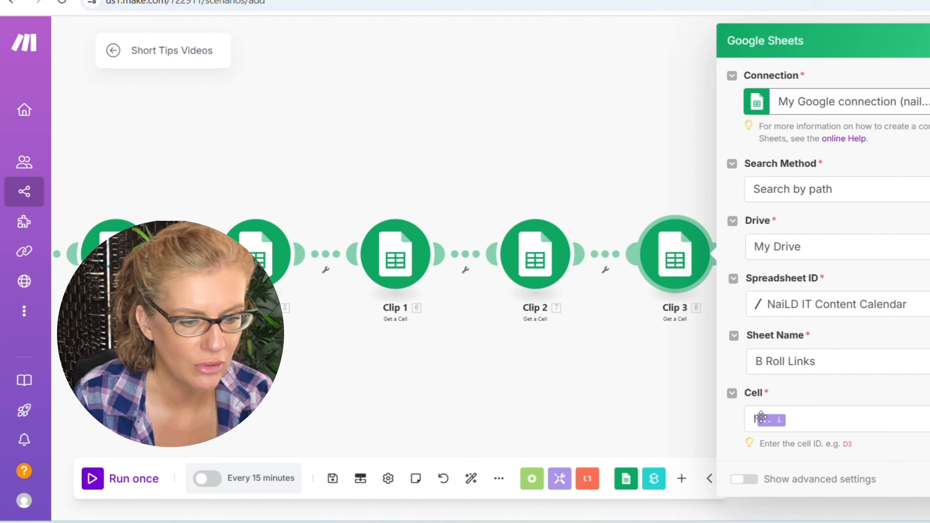
{"action": "left_click", "coordinate": [761, 418]}
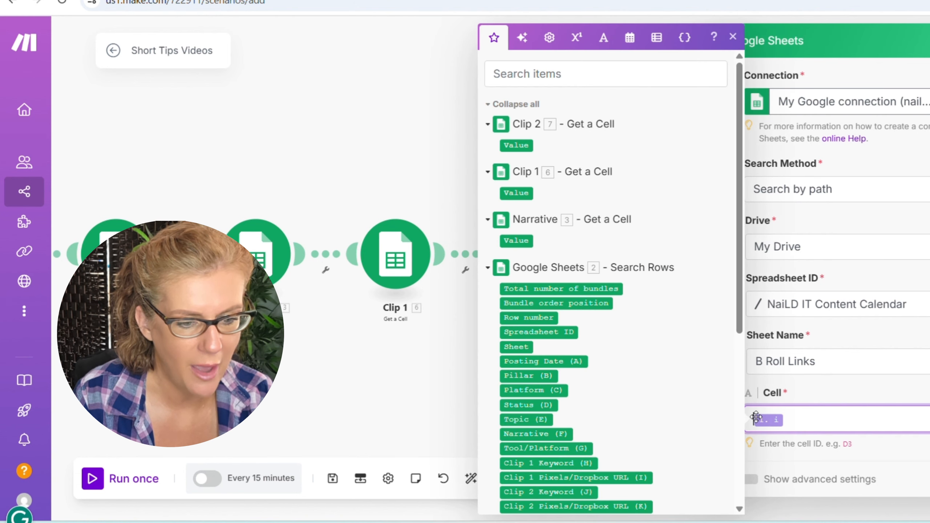
{"action": "left_click", "coordinate": [754, 417]}
{"action": "type", "text": "M"}
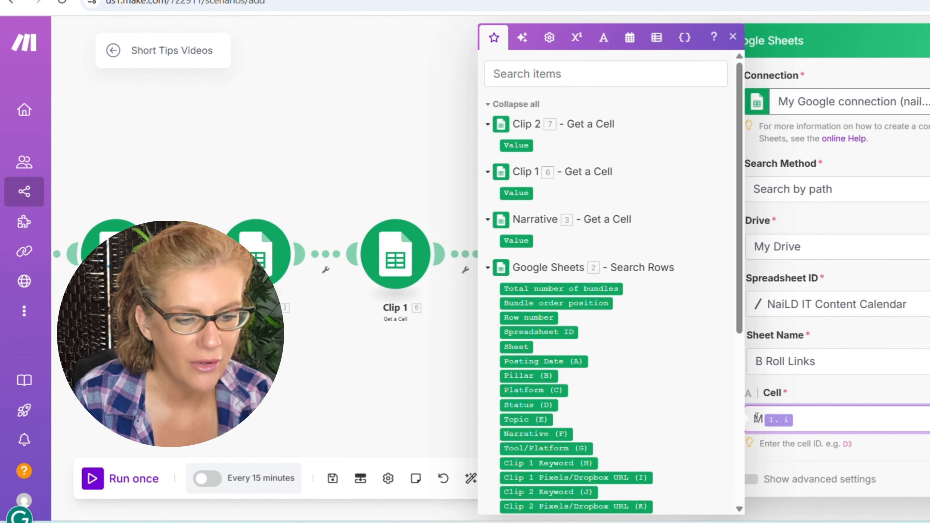
{"action": "scroll", "coordinate": [609, 399], "scroll_direction": "down", "scroll_amount": 5}
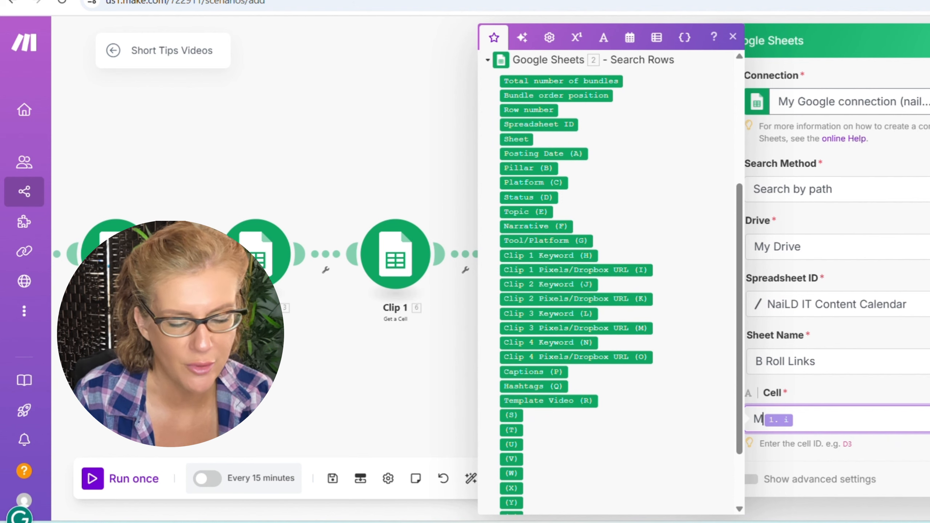
{"action": "key", "text": "Return"}
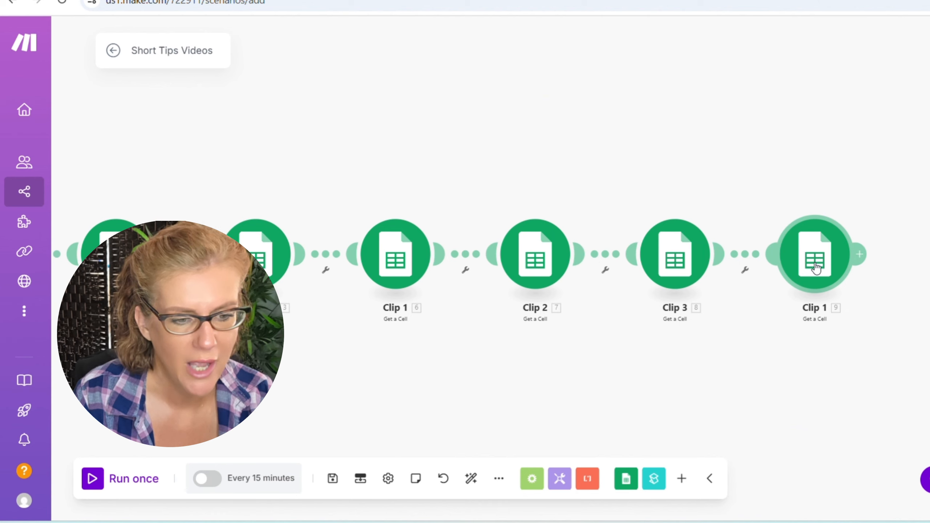
Set the last cloned module's cell to column O followed by the increment function's i value and save it.
{"action": "left_click", "coordinate": [816, 268]}
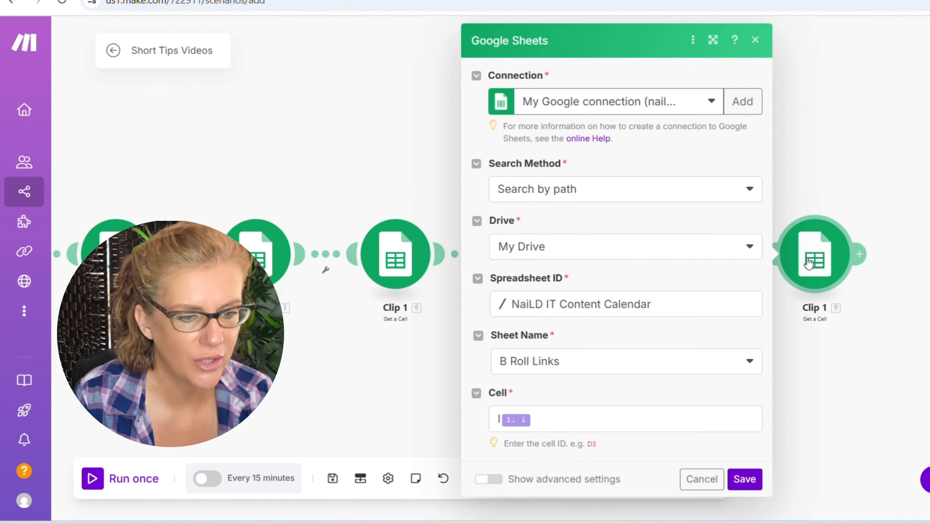
{"action": "left_click", "coordinate": [502, 419]}
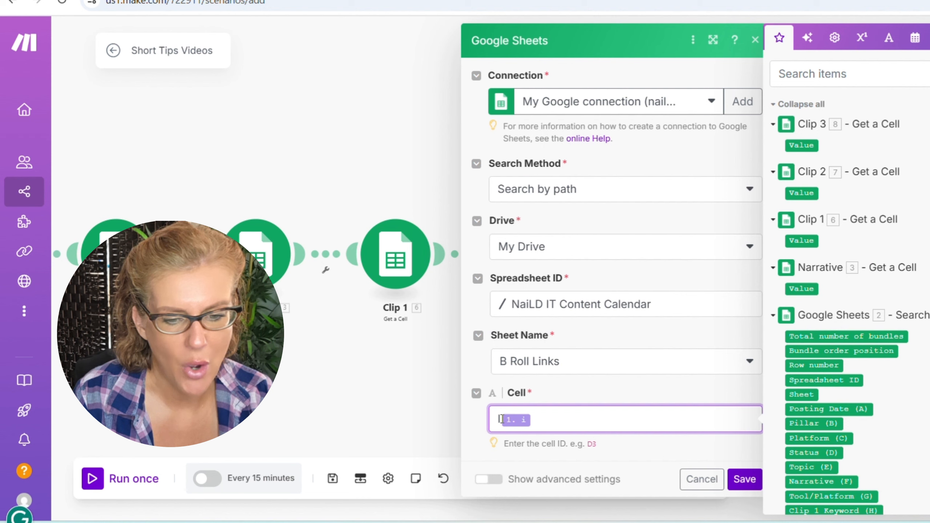
{"action": "key", "text": "BackSpace"}
{"action": "type", "text": "O"}
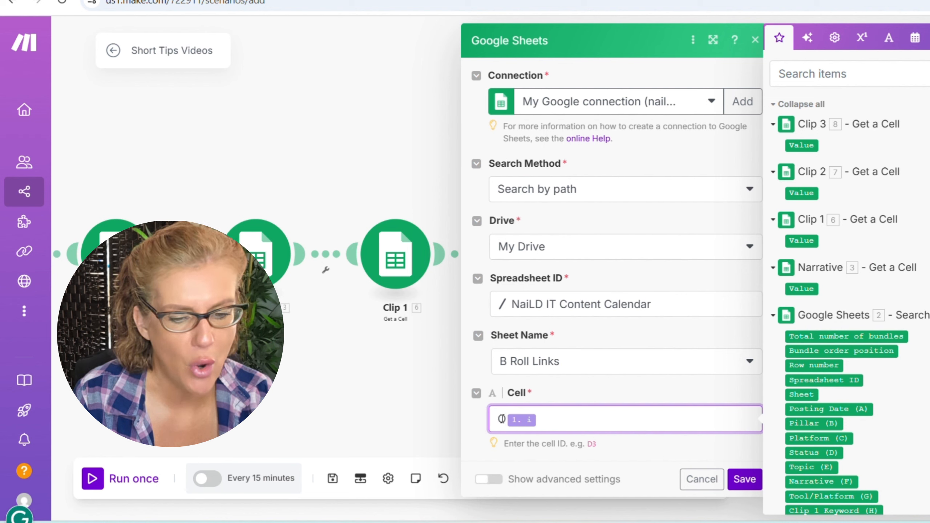
{"action": "scroll", "coordinate": [791, 424], "scroll_direction": "down", "scroll_amount": 10}
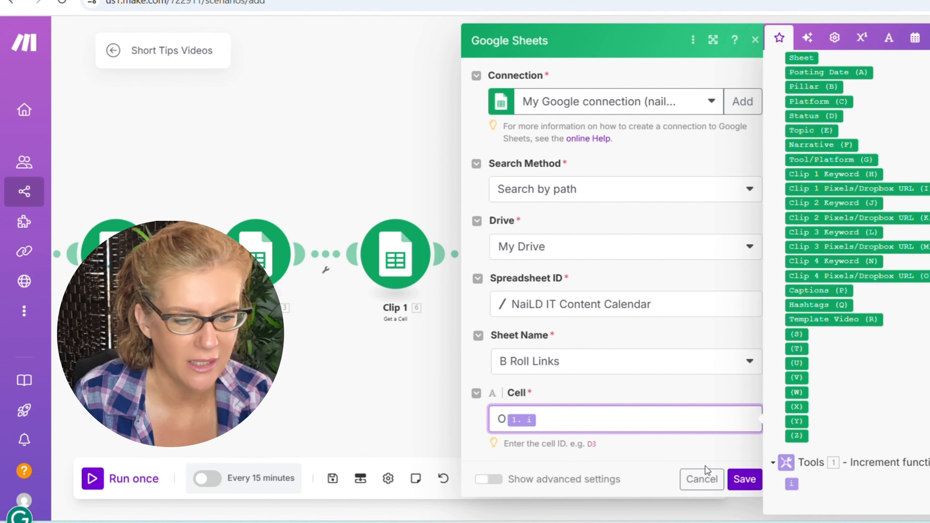
{"action": "left_click", "coordinate": [744, 478]}
Rename the last cloned module in the chain as Clip 4.
{"action": "right_click", "coordinate": [820, 259]}
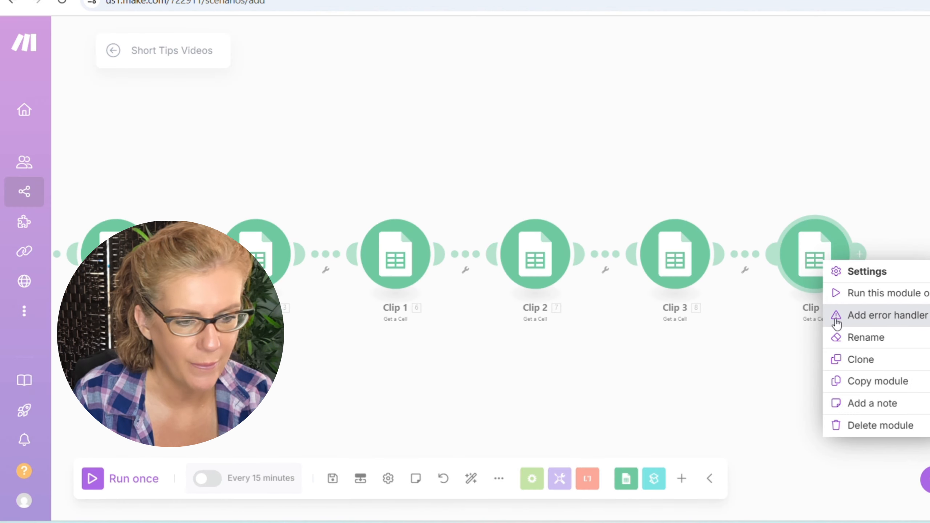
{"action": "left_click", "coordinate": [859, 338]}
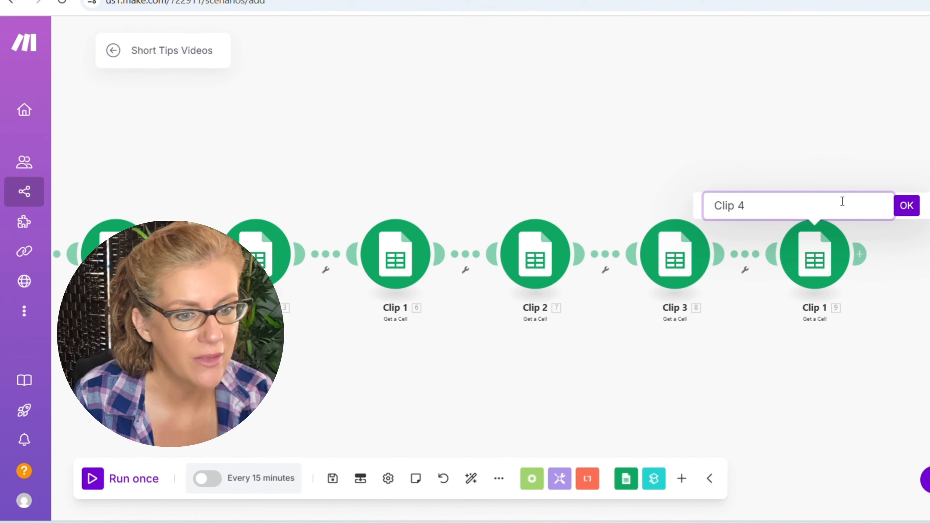
{"action": "left_click", "coordinate": [906, 205]}
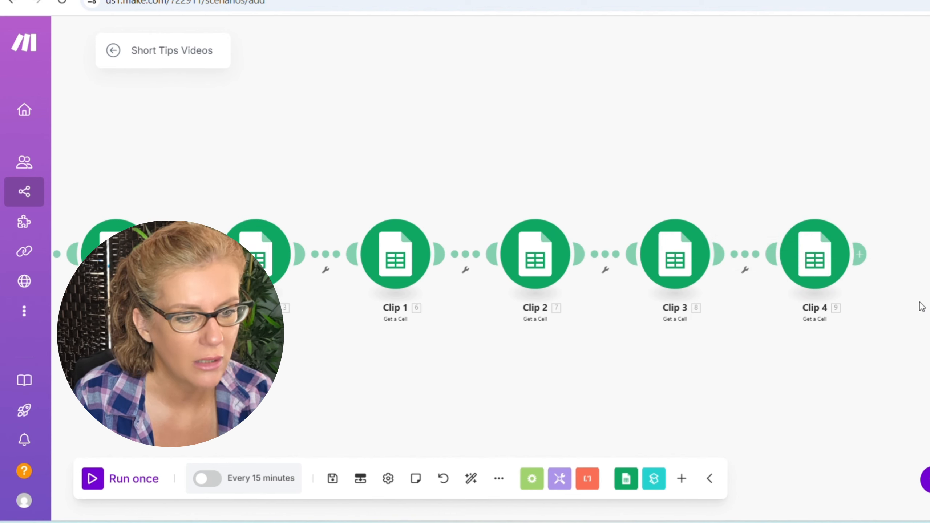
Add a Shotstack Render from Template module after Clip 4 at the end of the scenario.
{"action": "left_click_drag", "start_coordinate": [715, 306], "coordinate": [772, 293]}
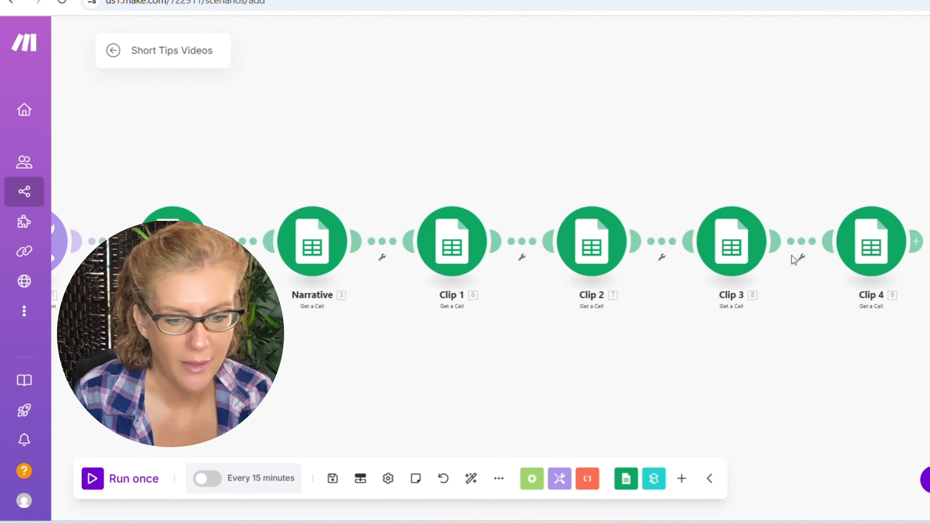
{"action": "left_click_drag", "start_coordinate": [818, 328], "coordinate": [569, 339]}
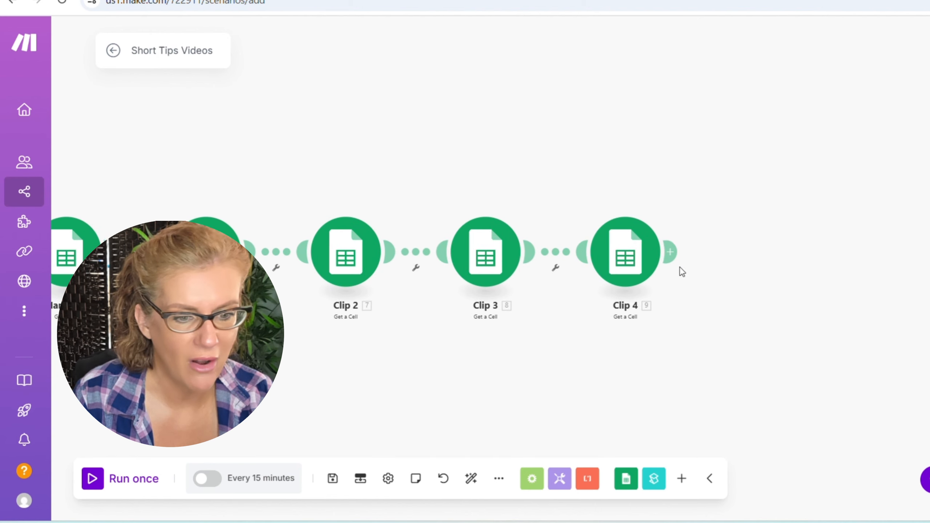
{"action": "left_click_drag", "start_coordinate": [716, 328], "coordinate": [544, 301]}
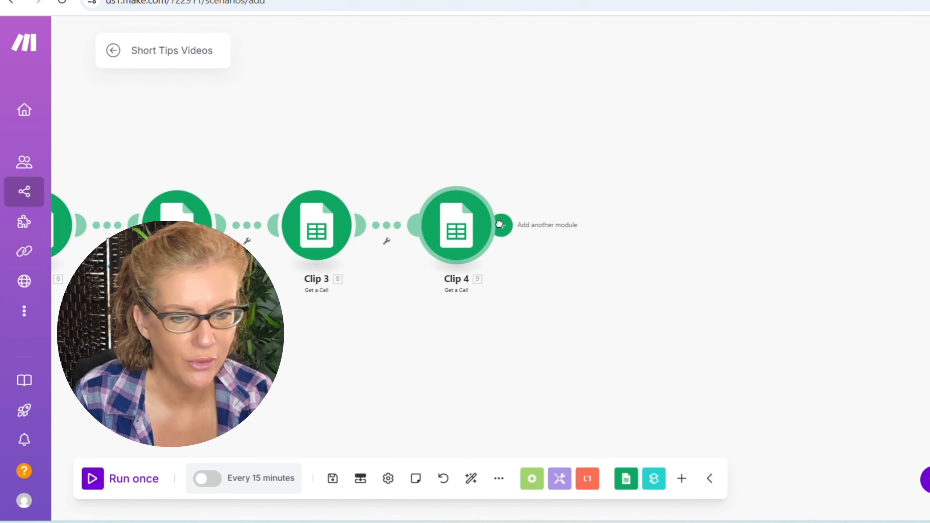
{"action": "left_click", "coordinate": [501, 225]}
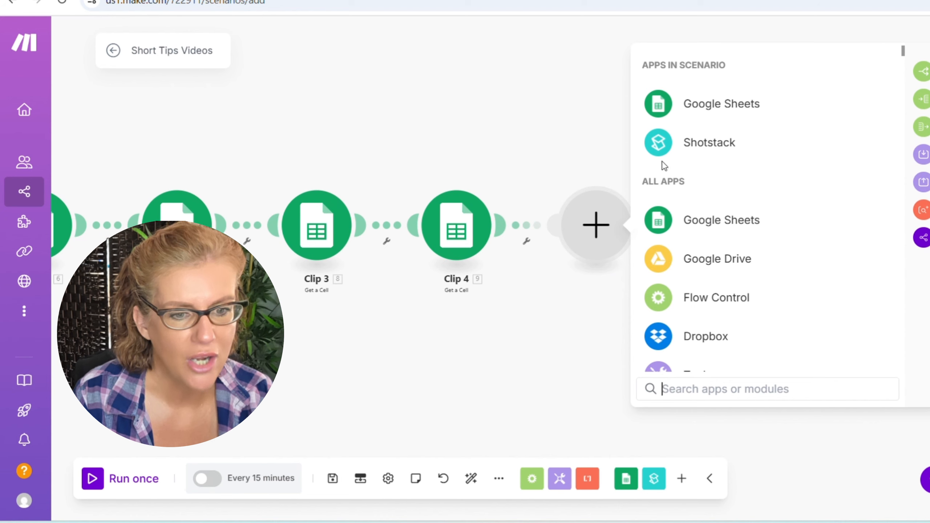
{"action": "left_click", "coordinate": [664, 161]}
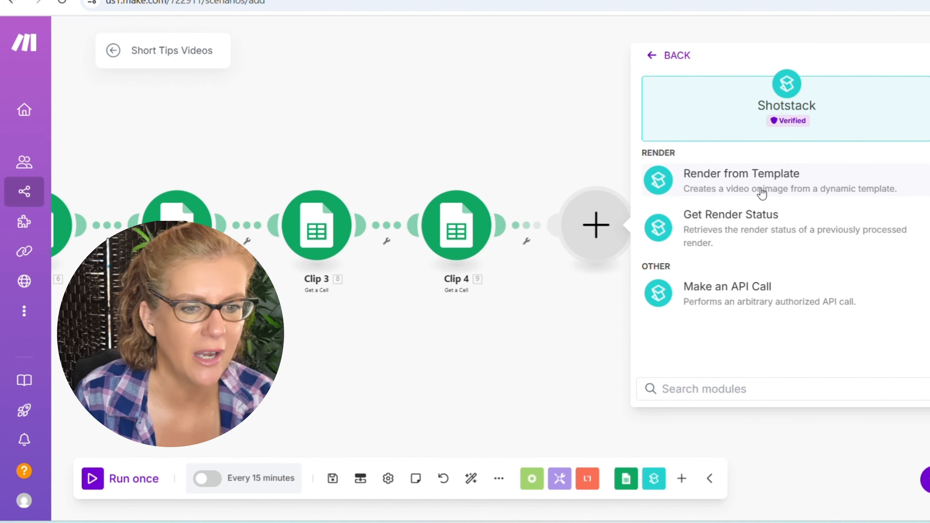
{"action": "left_click", "coordinate": [745, 186]}
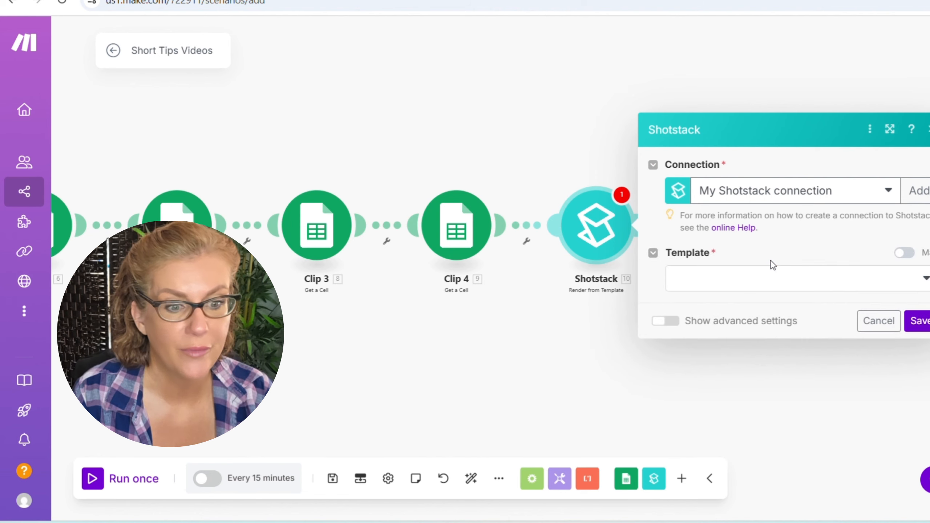
Choose Short Clips Tips as the template for the Shotstack module.
{"action": "left_click", "coordinate": [737, 289]}
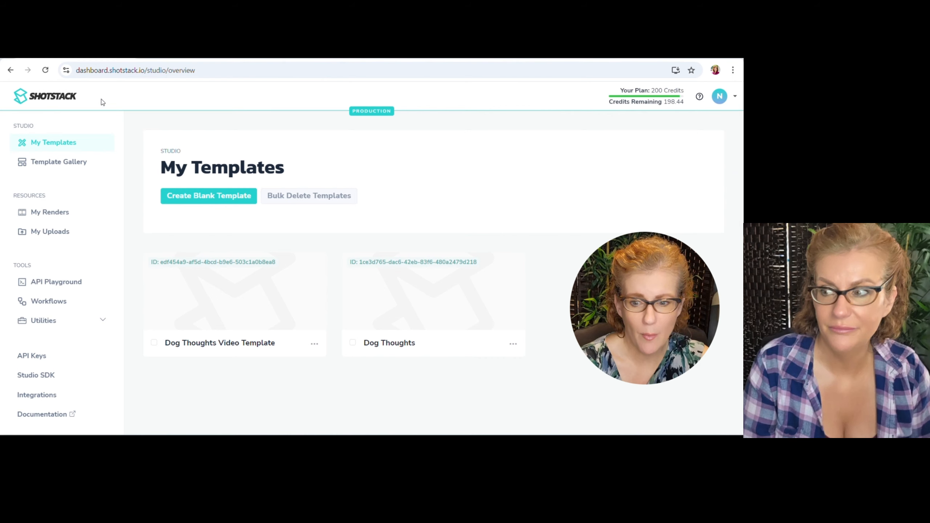
{"action": "left_click", "coordinate": [40, 360]}
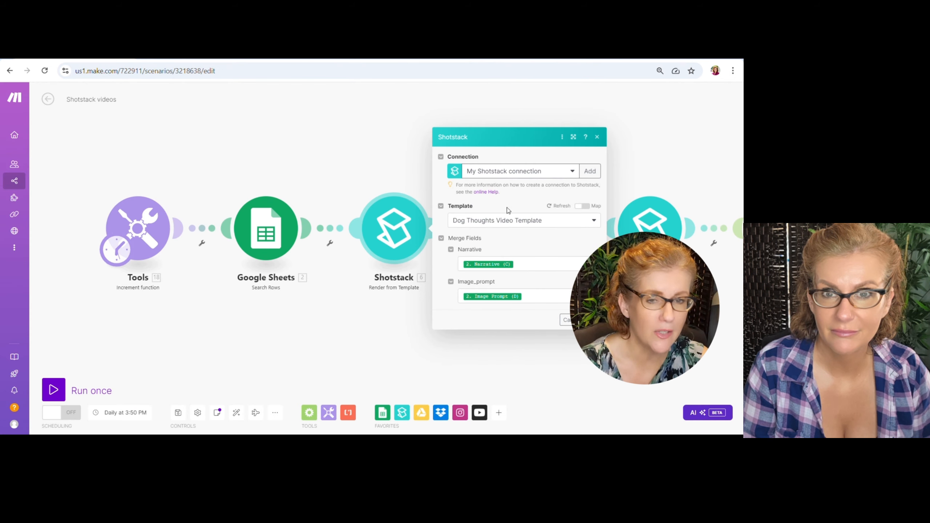
{"action": "left_click", "coordinate": [526, 227]}
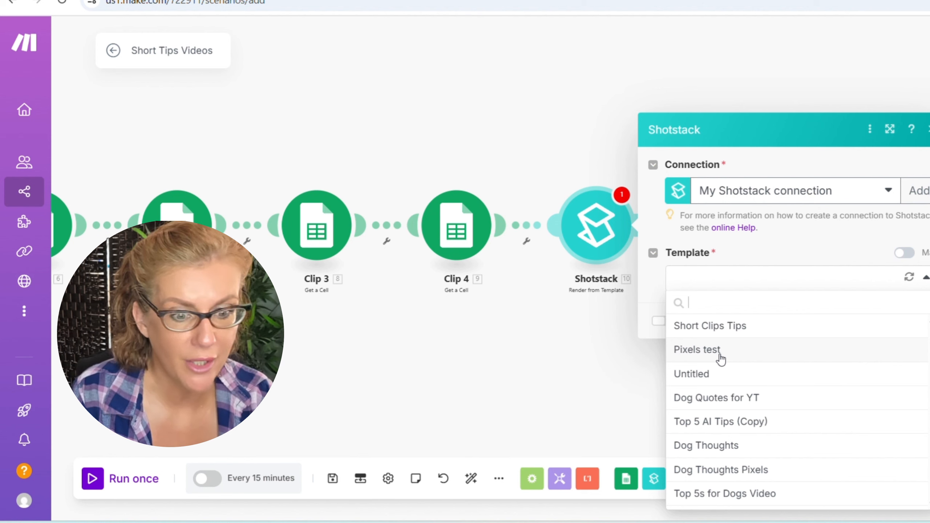
{"action": "left_click", "coordinate": [736, 326]}
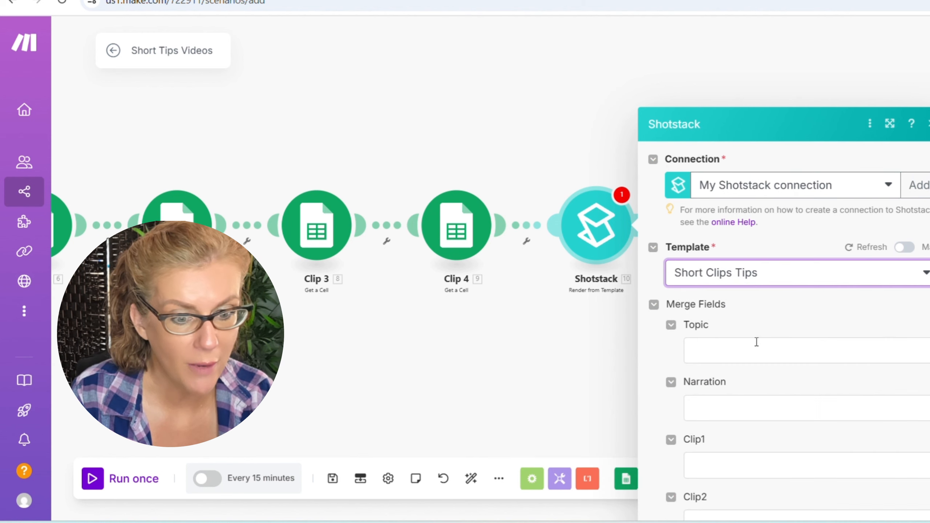
Map the Narrative module's value to the Narration merge field of the Shotstack template.
{"action": "left_click", "coordinate": [728, 266]}
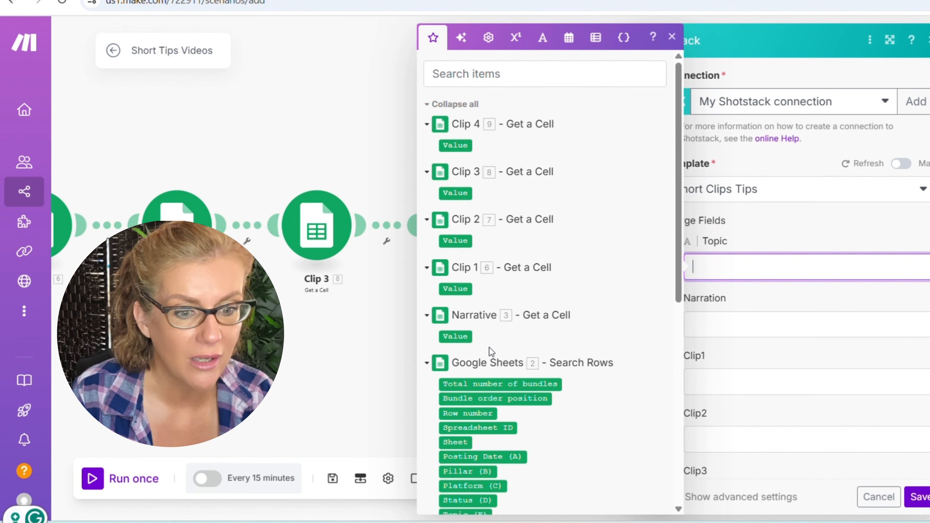
{"action": "left_click", "coordinate": [778, 322]}
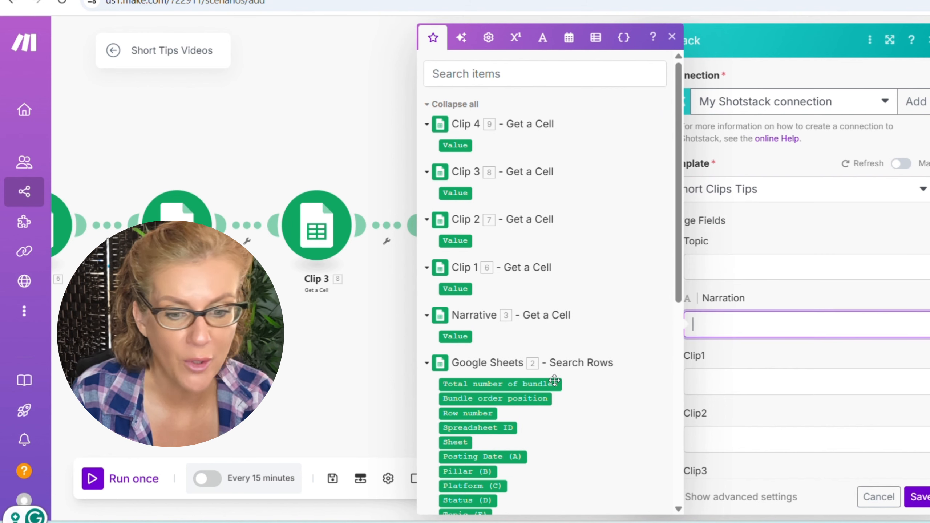
{"action": "left_click", "coordinate": [462, 337]}
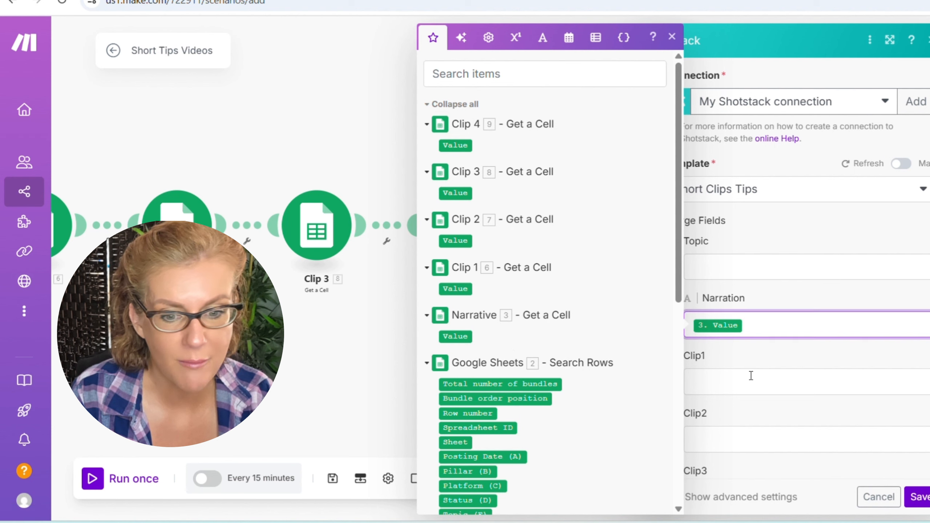
Map the values of the Clip 1 to Clip 4 modules to the matching Clip1 to Clip4 merge fields and save the Shotstack module.
{"action": "left_click", "coordinate": [695, 380]}
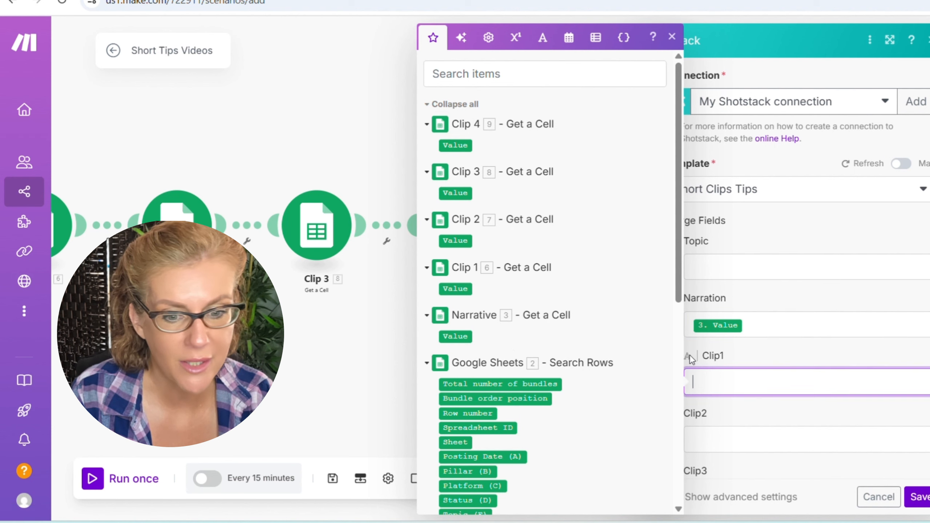
{"action": "left_click", "coordinate": [455, 289]}
{"action": "scroll", "coordinate": [805, 330], "scroll_direction": "down", "scroll_amount": 3}
{"action": "left_click", "coordinate": [740, 336]}
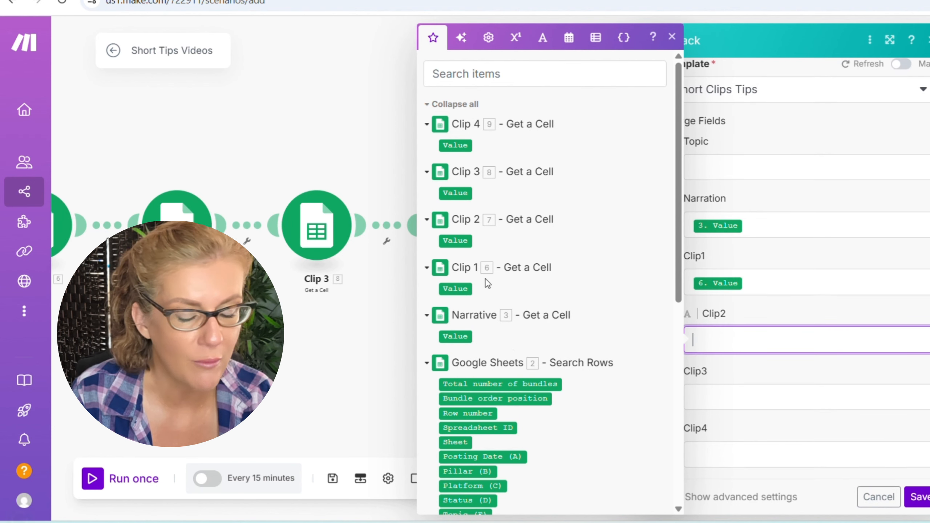
{"action": "left_click", "coordinate": [451, 237]}
{"action": "left_click", "coordinate": [805, 397]}
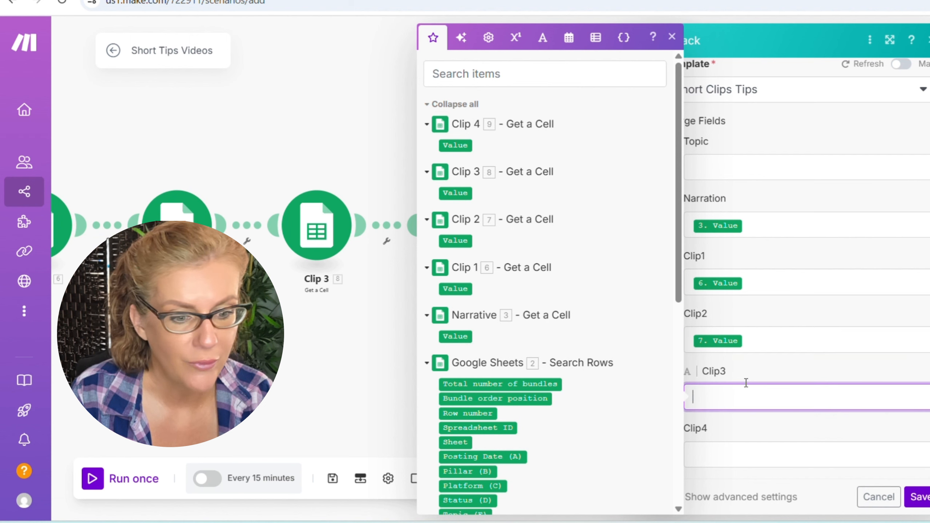
{"action": "left_click", "coordinate": [455, 192]}
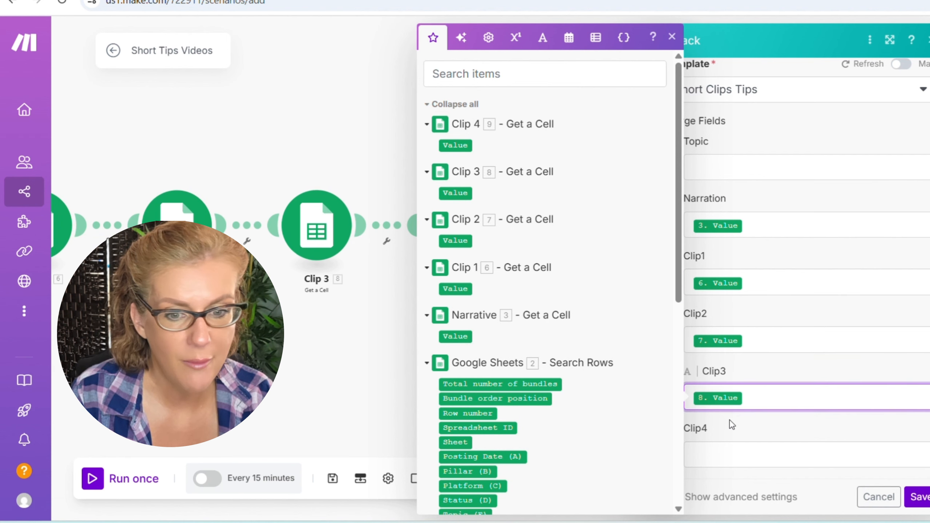
{"action": "left_click", "coordinate": [736, 458]}
{"action": "left_click", "coordinate": [455, 145]}
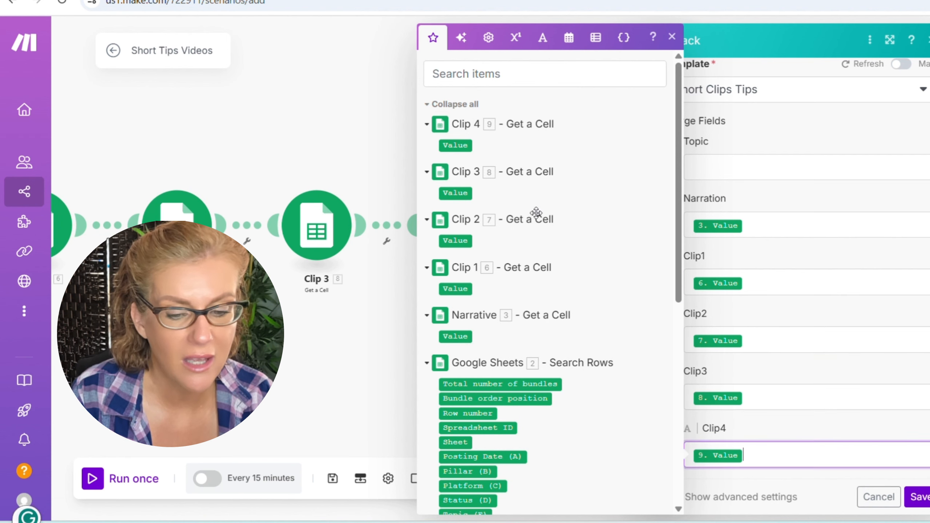
{"action": "left_click", "coordinate": [920, 497]}
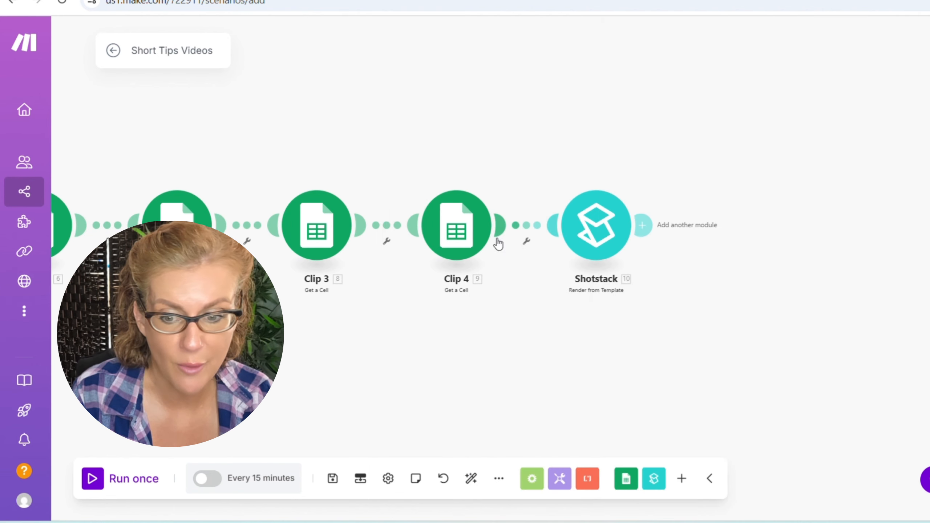
Clone the Narrative module, insert the copy into the chain just before the original, and auto-align the scenario.
{"action": "left_click_drag", "start_coordinate": [354, 317], "coordinate": [606, 320]}
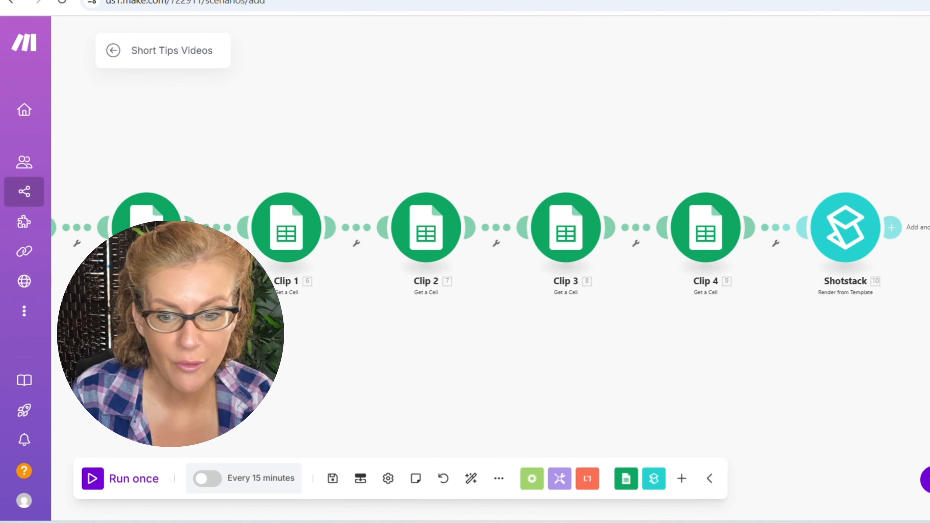
{"action": "left_click_drag", "start_coordinate": [245, 317], "coordinate": [440, 317]}
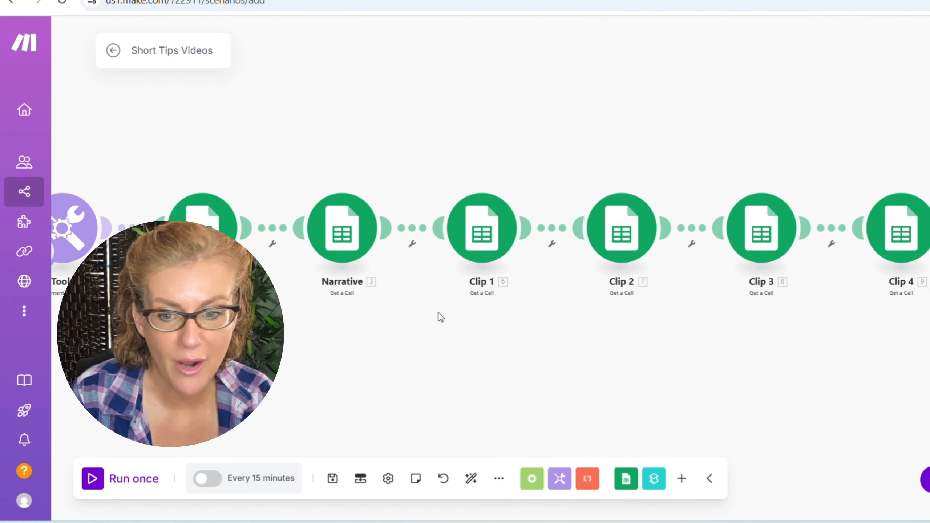
{"action": "left_click", "coordinate": [268, 234]}
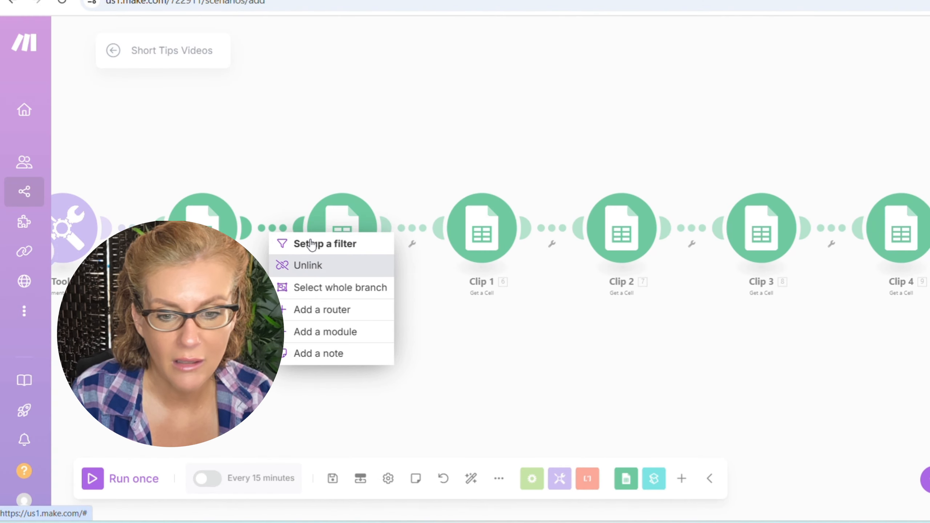
{"action": "left_click", "coordinate": [330, 160]}
{"action": "right_click", "coordinate": [338, 230]}
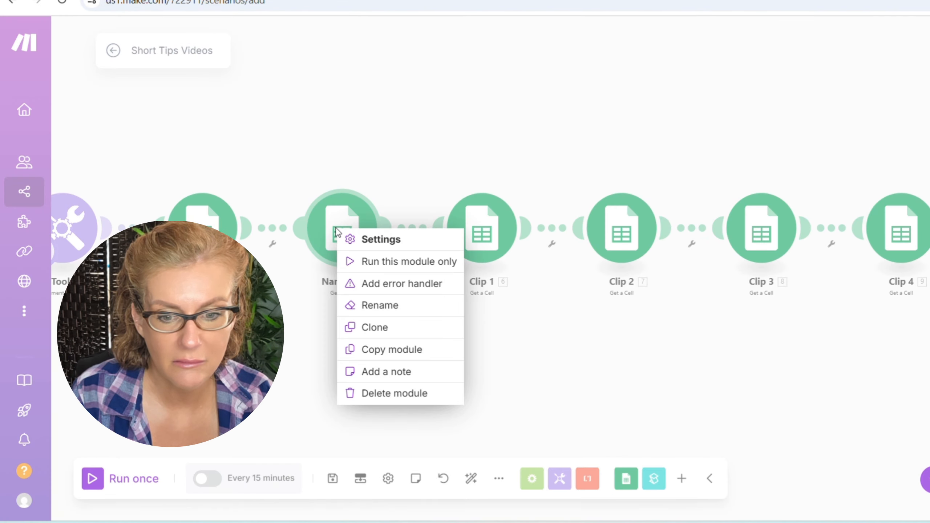
{"action": "left_click", "coordinate": [383, 326]}
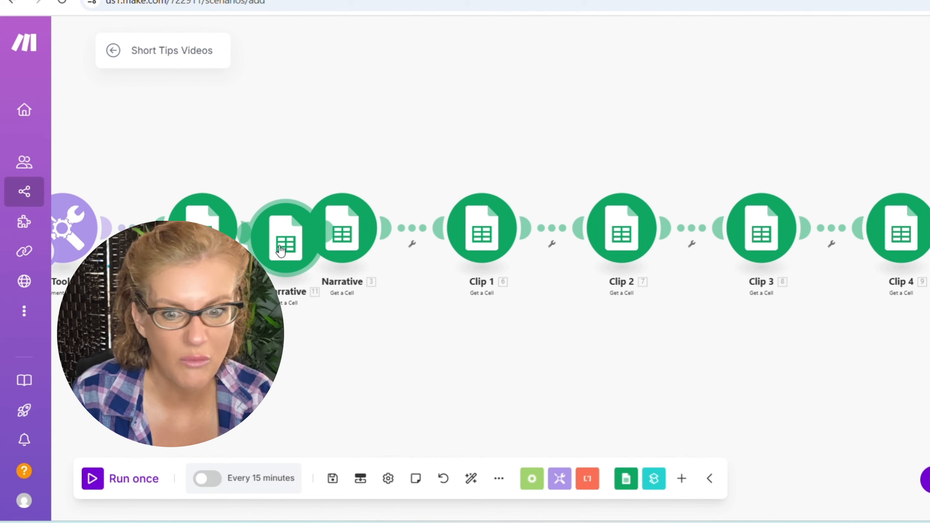
{"action": "left_click", "coordinate": [280, 252]}
{"action": "left_click", "coordinate": [471, 479]}
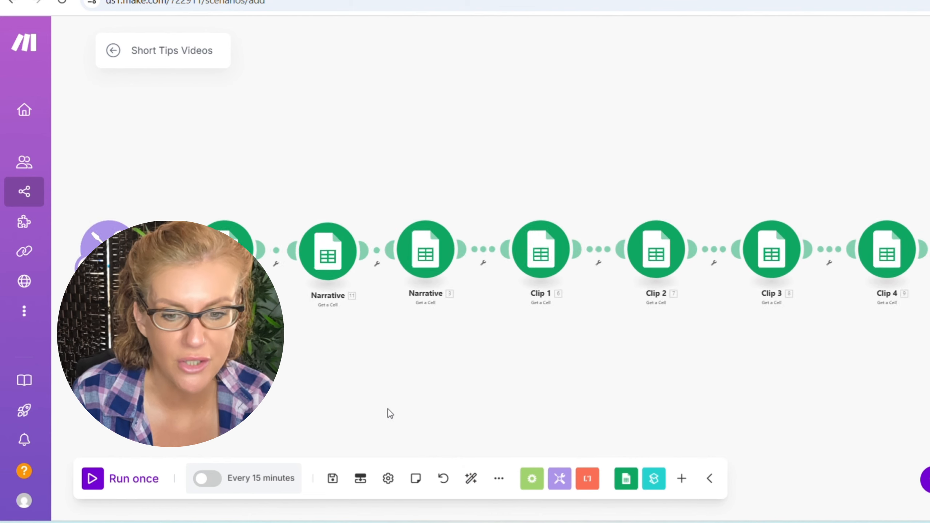
Set the cloned Narrative module's cell to column E followed by the increment function's i value and save it.
{"action": "left_click", "coordinate": [337, 266]}
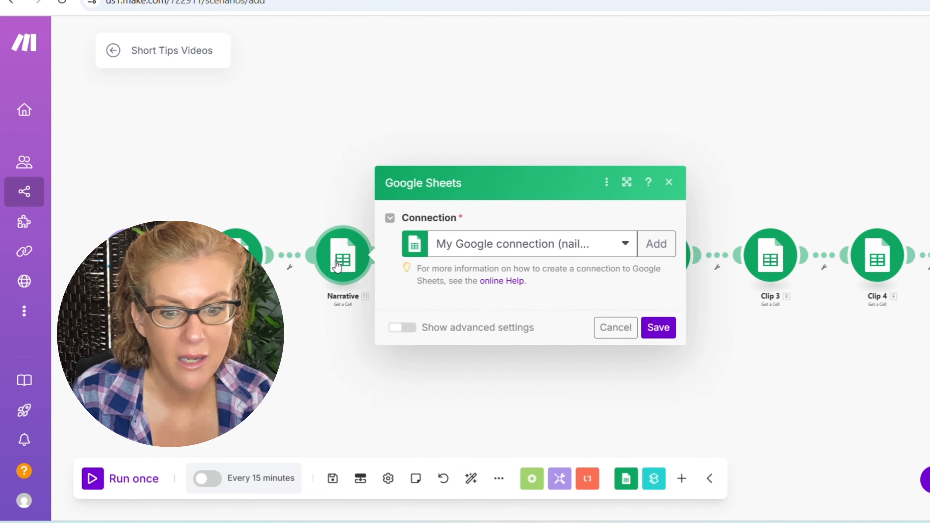
{"action": "left_click", "coordinate": [418, 421]}
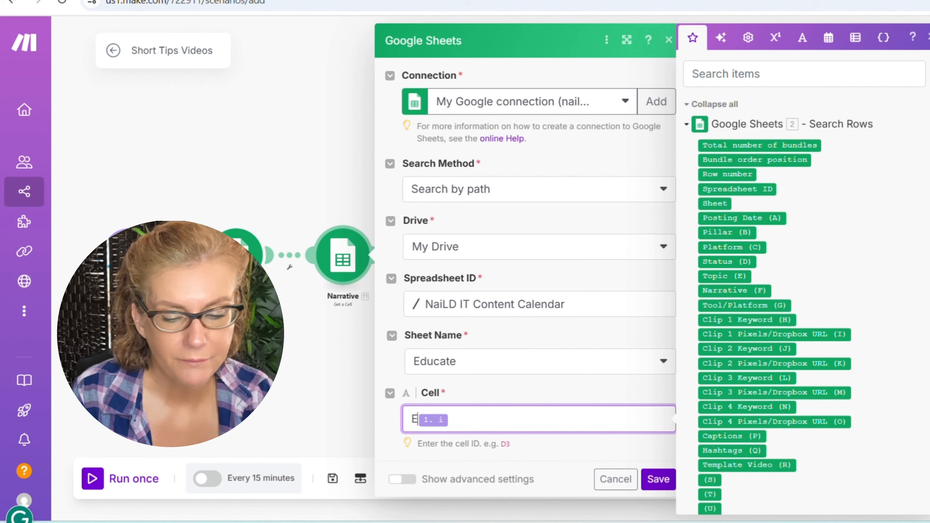
{"action": "left_click", "coordinate": [658, 480]}
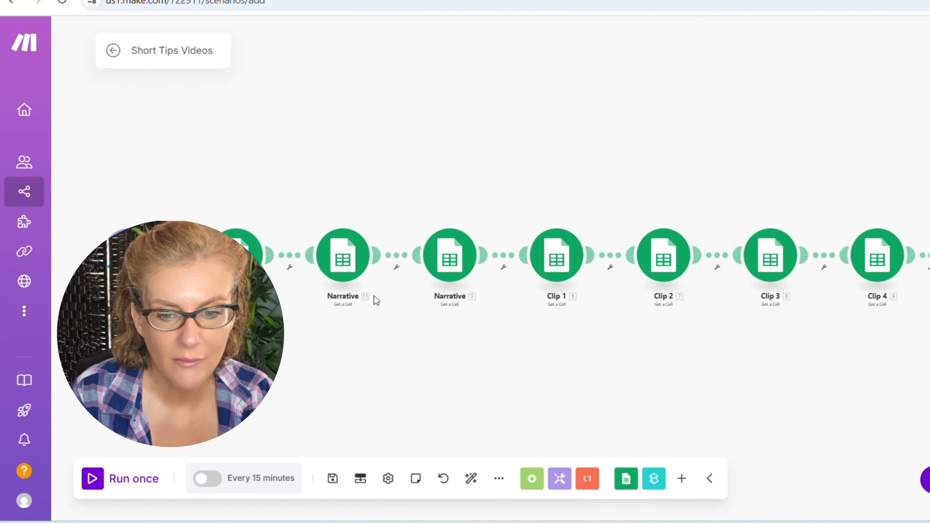
Rename the cloned module before Narrative as Topic.
{"action": "right_click", "coordinate": [351, 270]}
{"action": "left_click", "coordinate": [408, 350]}
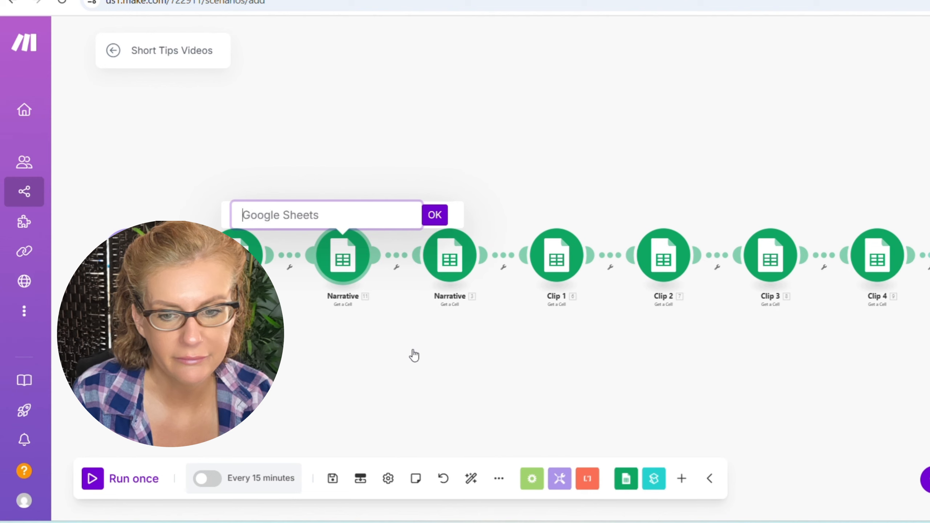
{"action": "type", "text": "Topic"}
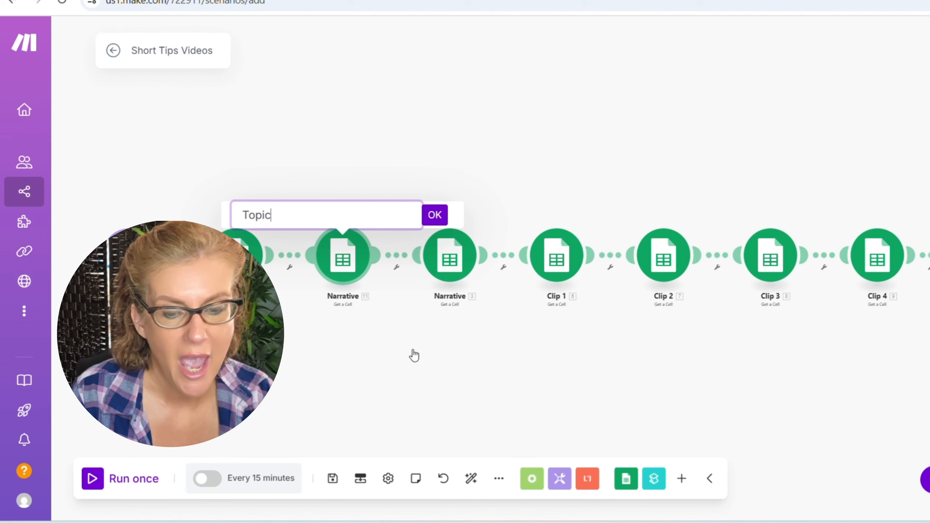
{"action": "left_click", "coordinate": [435, 215]}
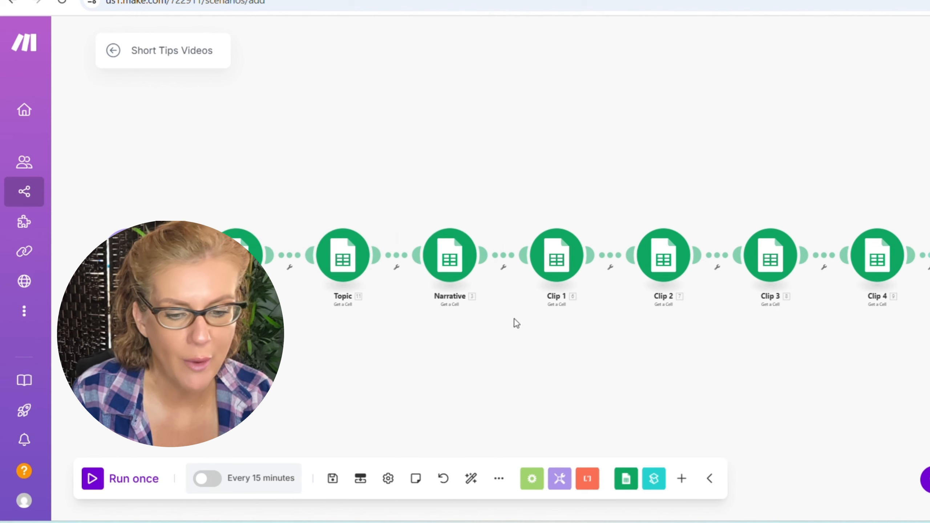
Map the Topic module's value to the Topic merge field of the Shotstack module and save it.
{"action": "left_click_drag", "start_coordinate": [595, 360], "coordinate": [317, 366]}
{"action": "left_click", "coordinate": [710, 253]}
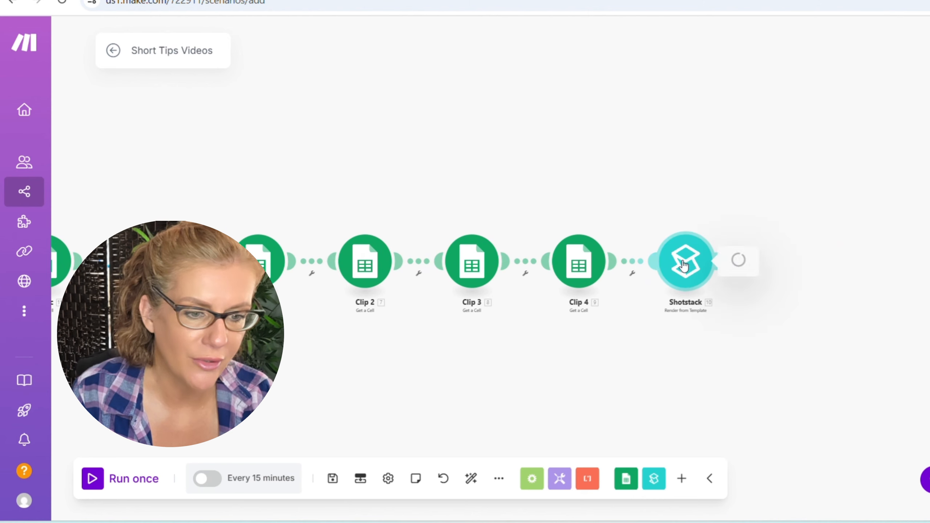
{"action": "left_click", "coordinate": [792, 270]}
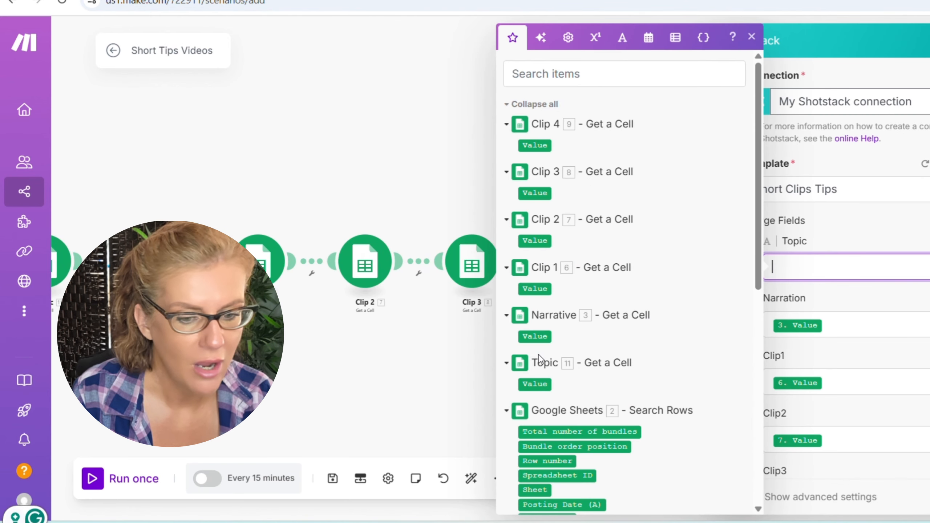
{"action": "left_click", "coordinate": [535, 384]}
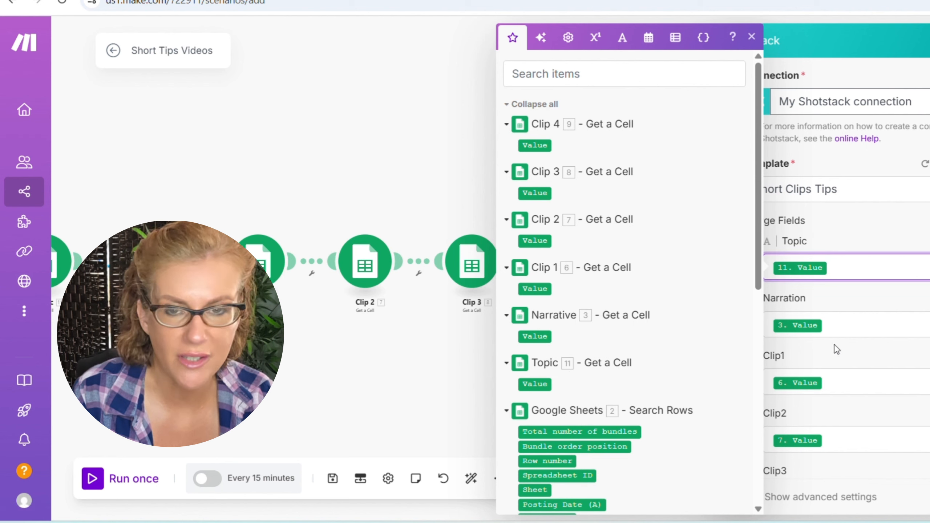
{"action": "left_click", "coordinate": [929, 403]}
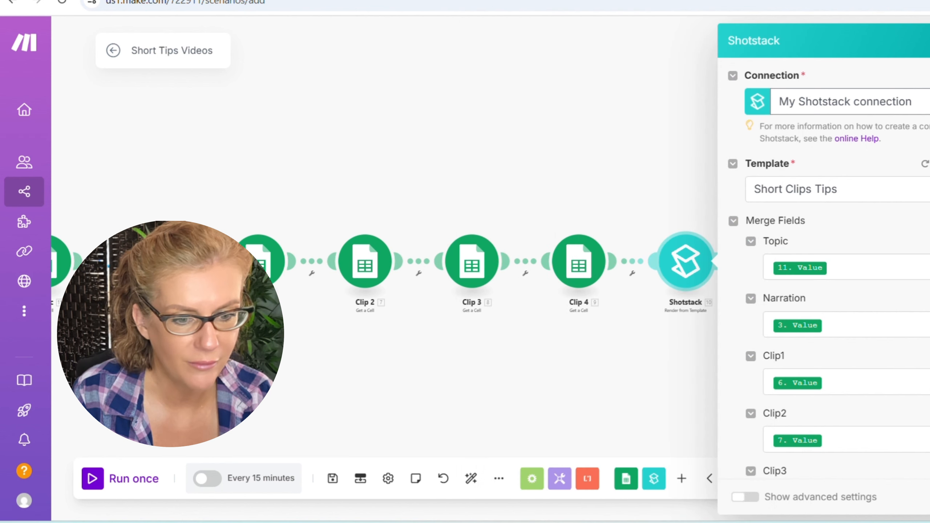
{"action": "left_click", "coordinate": [929, 497]}
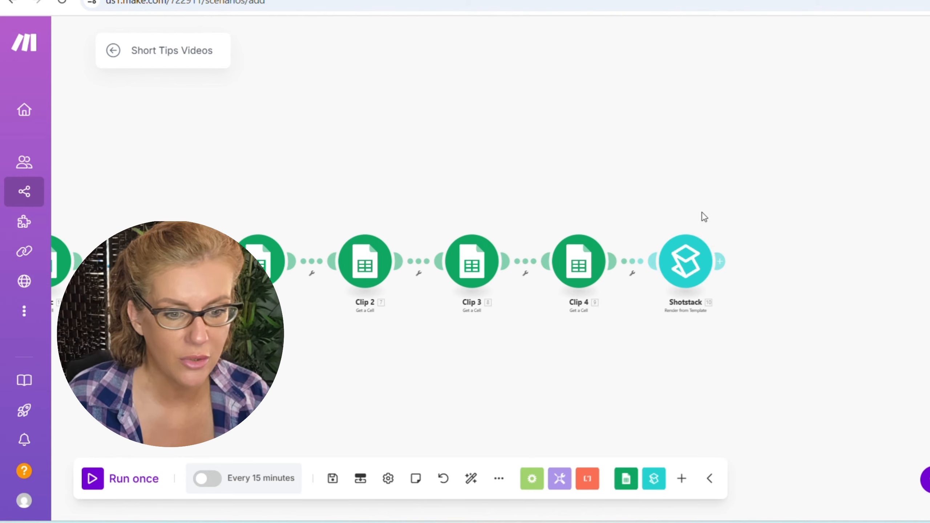
{"action": "left_click_drag", "start_coordinate": [763, 330], "coordinate": [669, 322]}
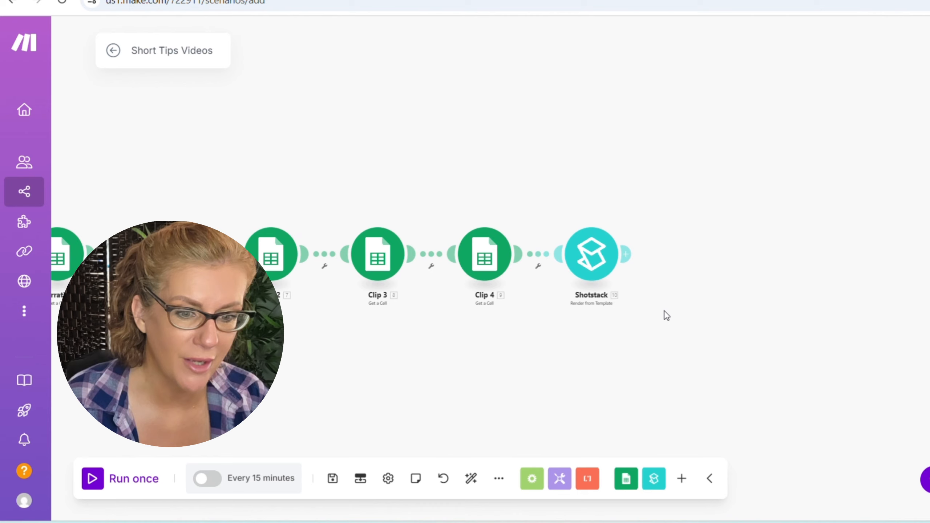
{"action": "left_click", "coordinate": [626, 254]}
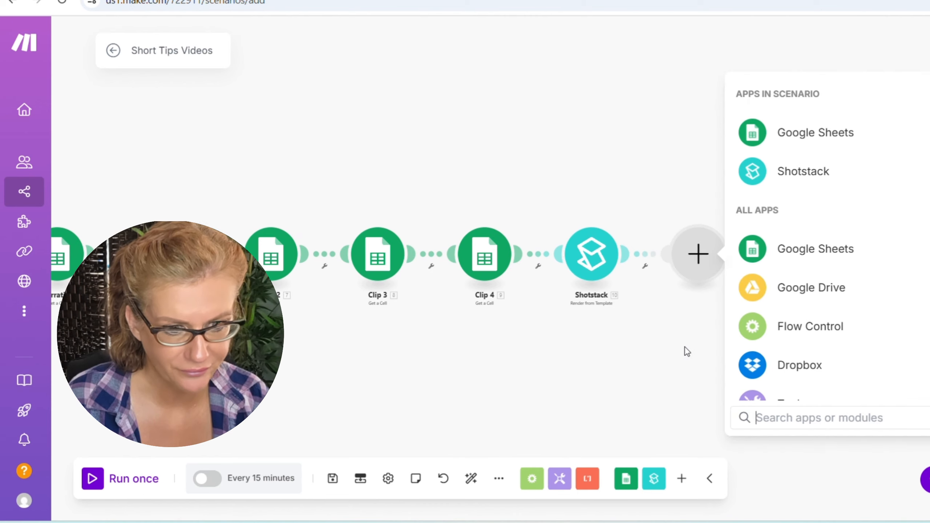
{"action": "left_click", "coordinate": [775, 339]}
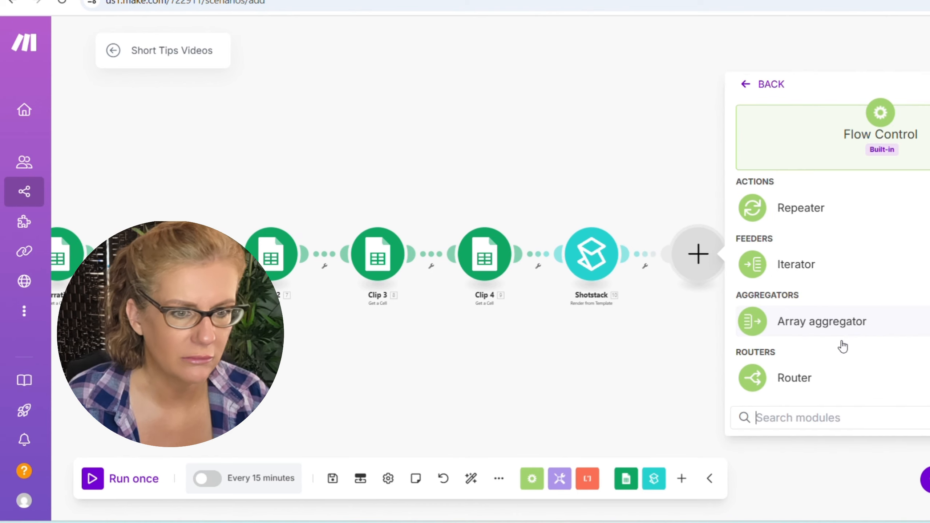
{"action": "left_click", "coordinate": [667, 316]}
Add a Tools Sleep module after Shotstack and set its delay to 120 seconds.
{"action": "left_click", "coordinate": [626, 254]}
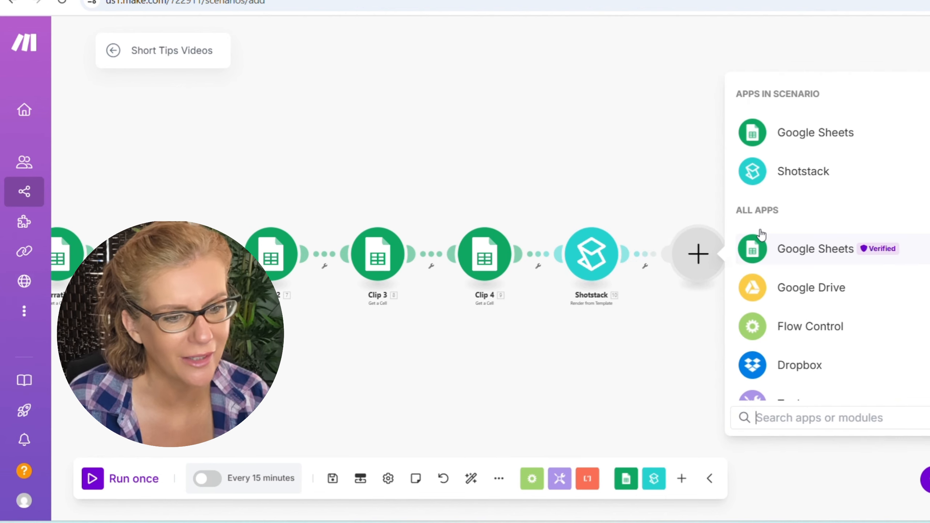
{"action": "scroll", "coordinate": [777, 333], "scroll_direction": "down", "scroll_amount": 2}
{"action": "left_click", "coordinate": [774, 334]}
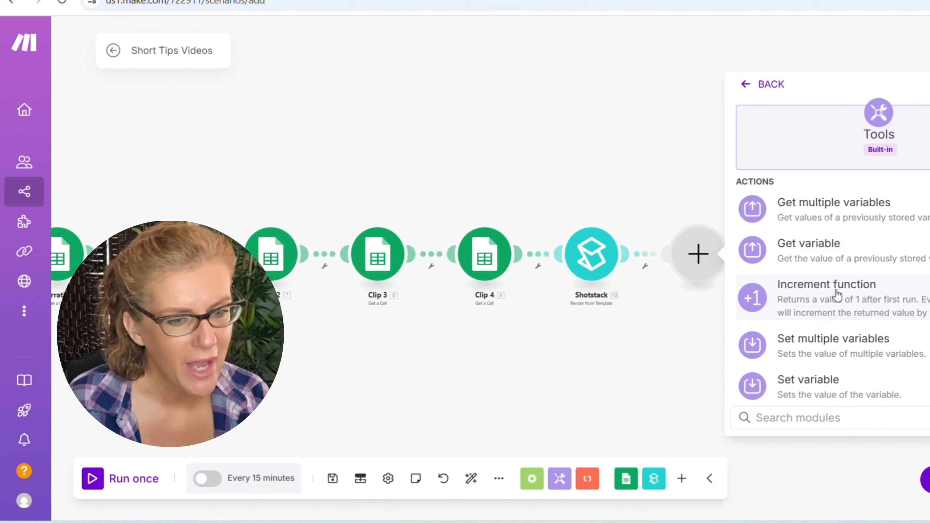
{"action": "scroll", "coordinate": [799, 348], "scroll_direction": "down", "scroll_amount": 3}
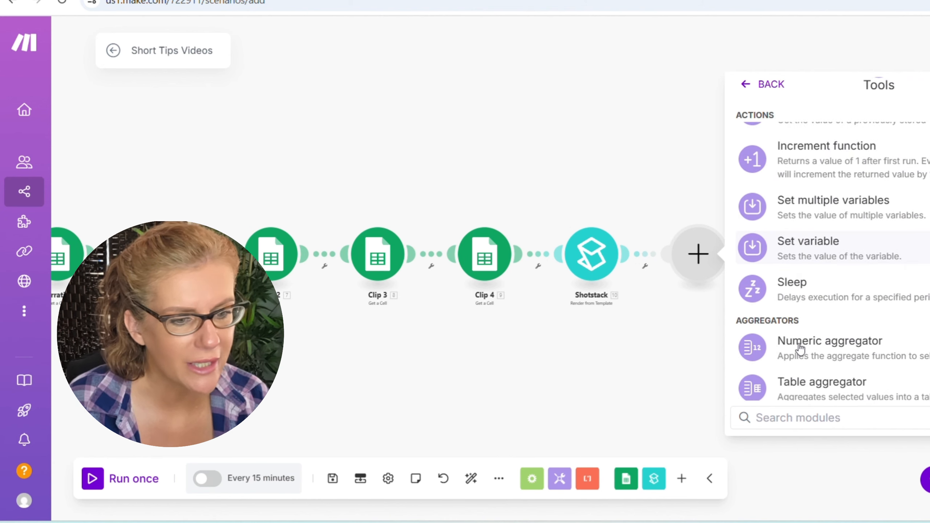
{"action": "left_click", "coordinate": [788, 290]}
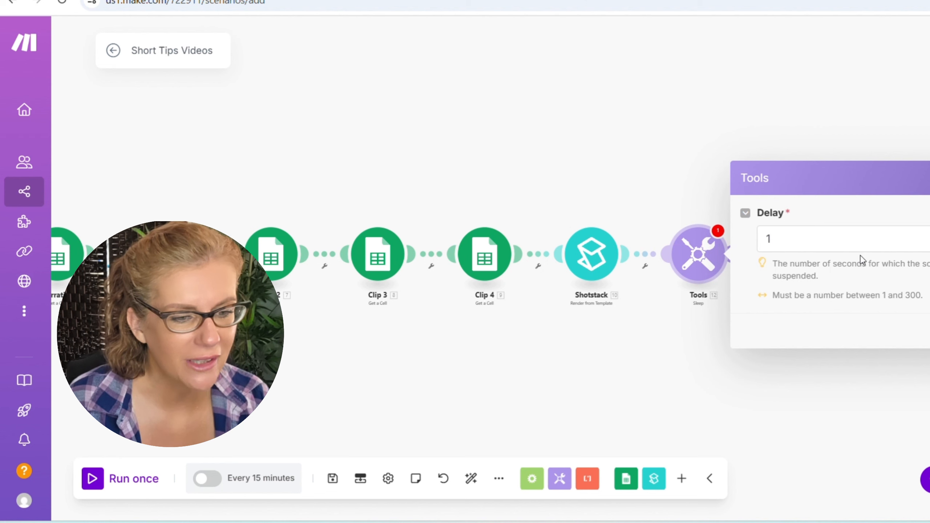
{"action": "double_click", "coordinate": [790, 243]}
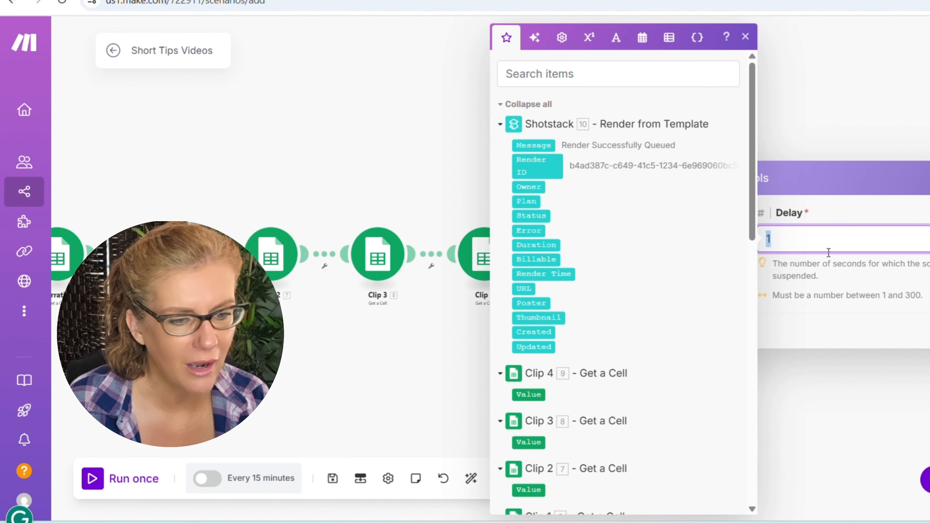
{"action": "type", "text": "120"}
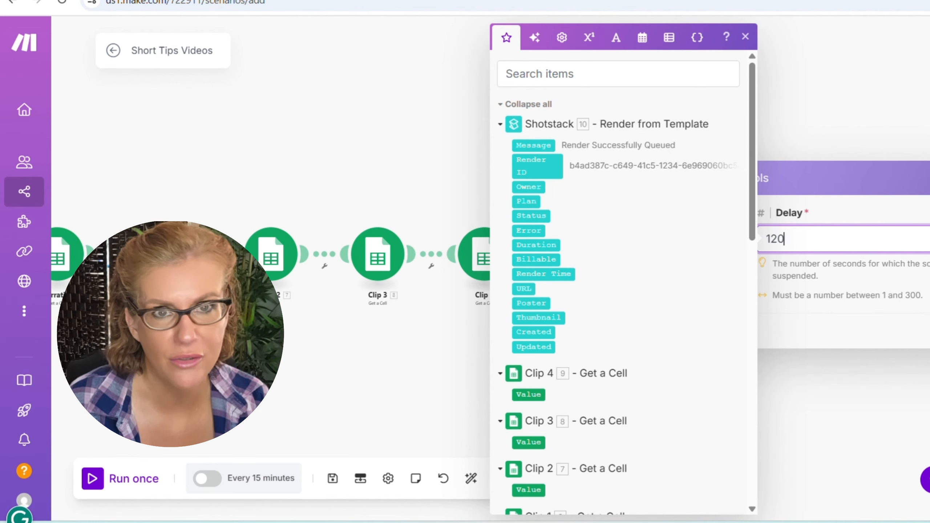
Save the Sleep module's settings and review the module chain from the increment function through to Sleep.
{"action": "left_click", "coordinate": [929, 331]}
{"action": "left_click_drag", "start_coordinate": [876, 303], "coordinate": [691, 290]}
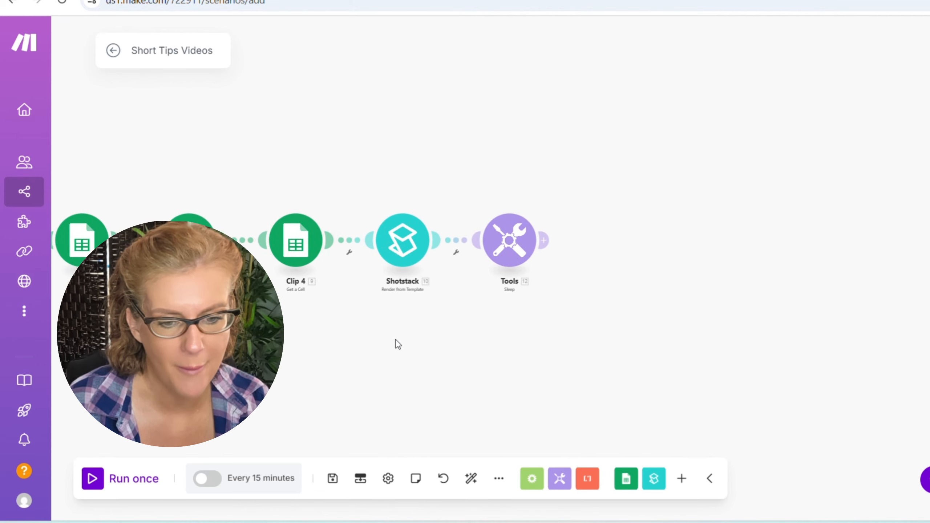
{"action": "scroll", "coordinate": [568, 339], "scroll_direction": "down", "scroll_amount": 2}
{"action": "left_click_drag", "start_coordinate": [451, 376], "coordinate": [831, 334]}
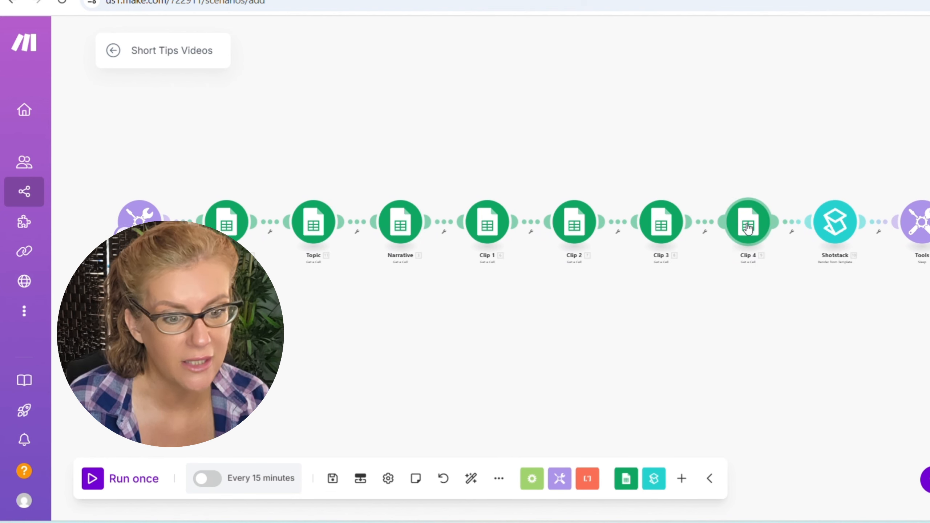
{"action": "scroll", "coordinate": [751, 320], "scroll_direction": "right", "scroll_amount": 5}
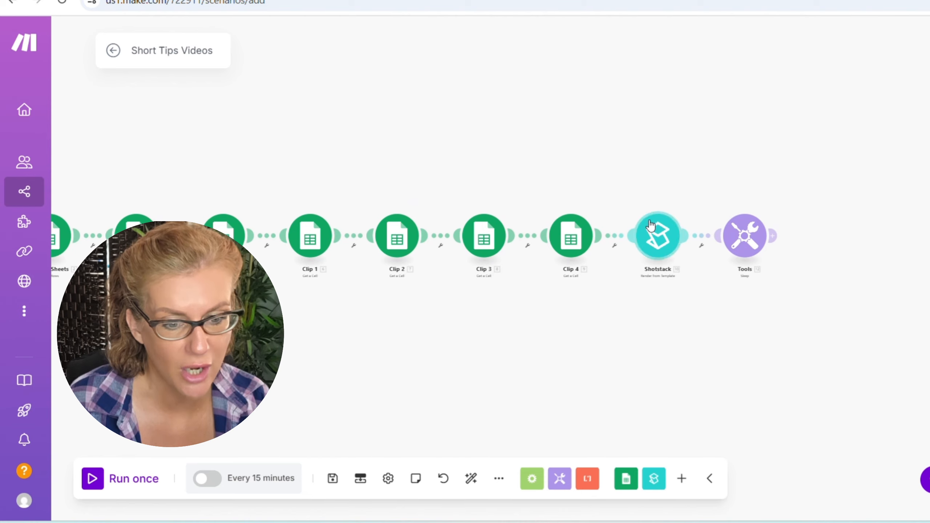
{"action": "left_click_drag", "start_coordinate": [761, 318], "coordinate": [627, 312]}
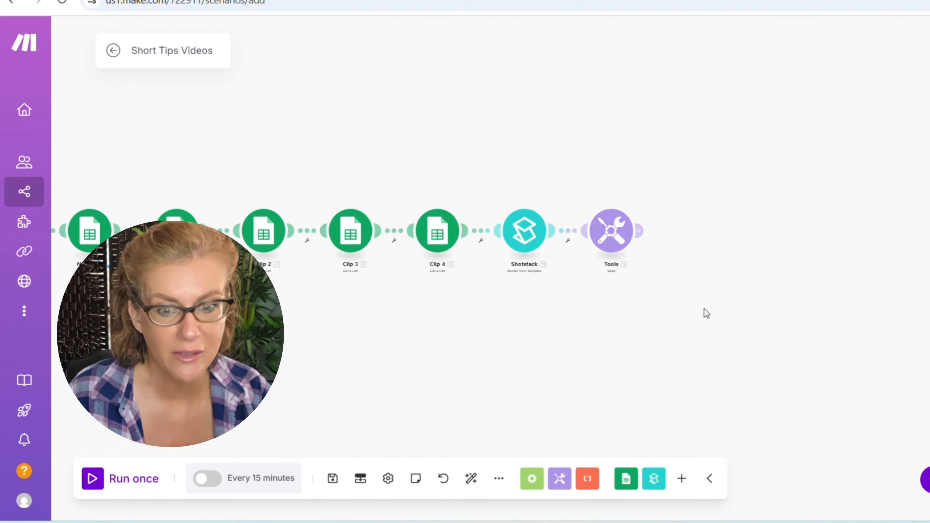
Add a Shotstack Get Render Status module after Sleep, map its Render ID from the Render from Template module and save it.
{"action": "left_click_drag", "start_coordinate": [706, 313], "coordinate": [563, 277]}
{"action": "left_click", "coordinate": [503, 223]}
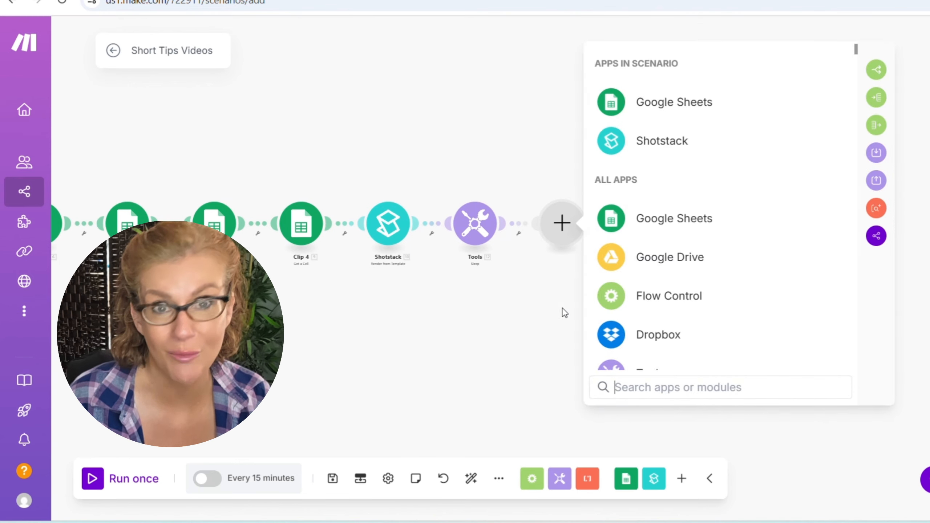
{"action": "left_click", "coordinate": [623, 155]}
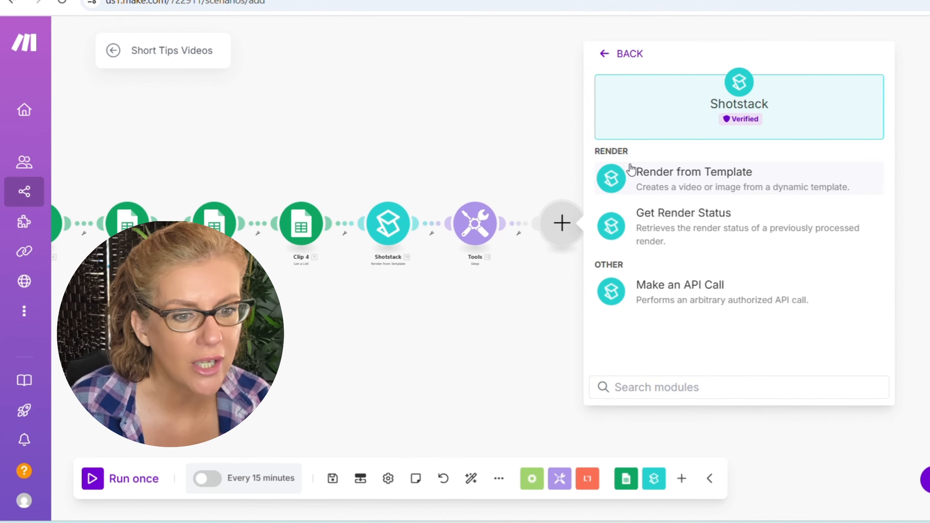
{"action": "left_click", "coordinate": [651, 232]}
{"action": "left_click", "coordinate": [687, 259]}
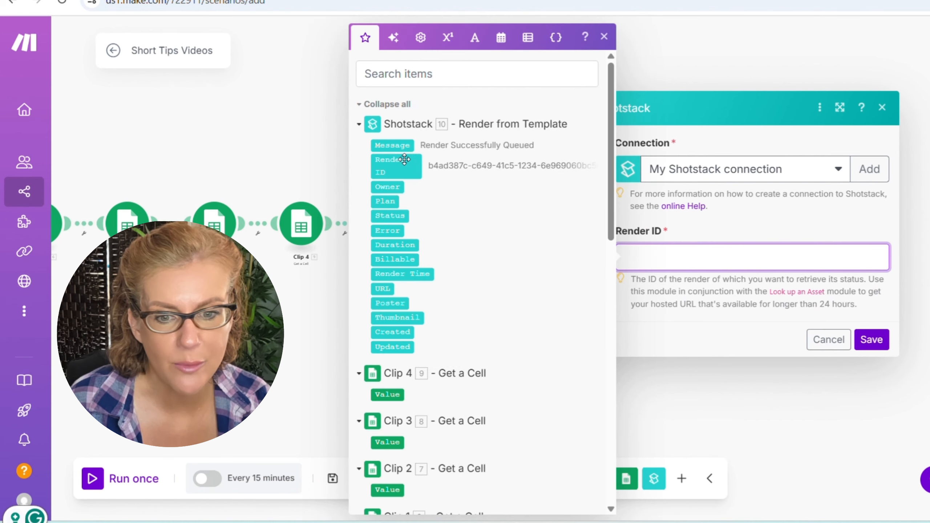
{"action": "left_click", "coordinate": [390, 168]}
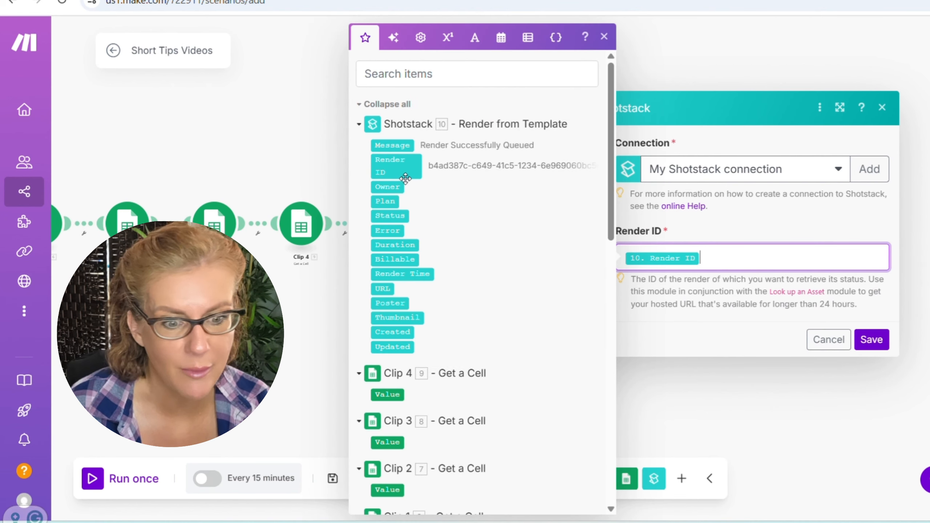
{"action": "left_click", "coordinate": [866, 341]}
{"action": "left_click", "coordinate": [871, 340]}
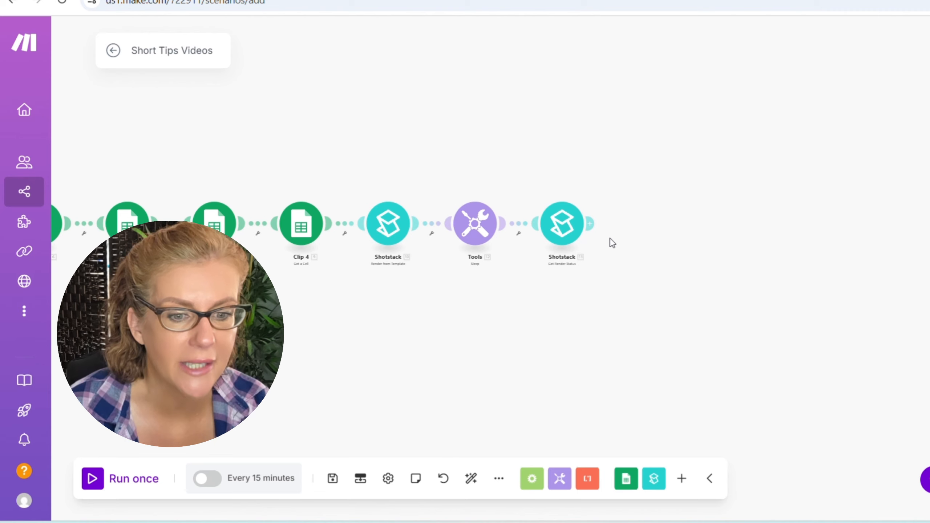
Add a Flow Control Router after the Shotstack Get Render Status module.
{"action": "left_click", "coordinate": [593, 220]}
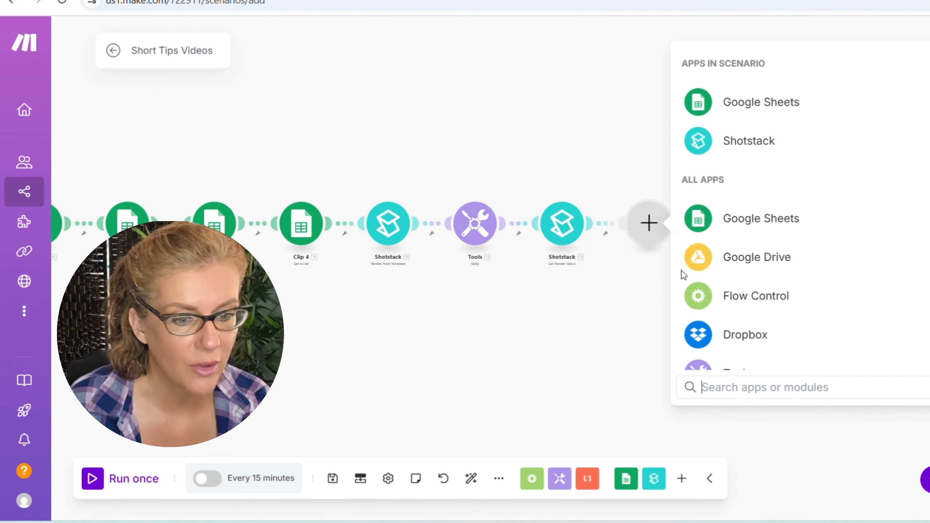
{"action": "left_click", "coordinate": [752, 289]}
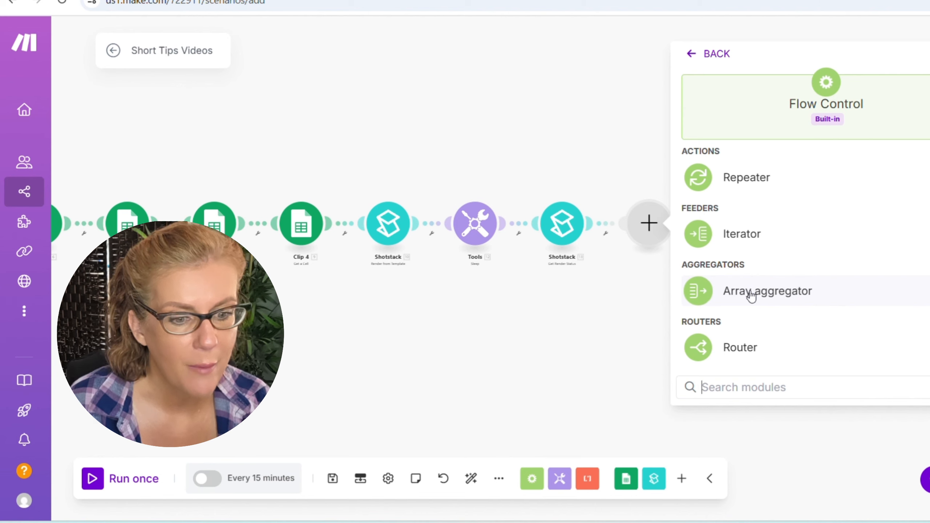
{"action": "left_click", "coordinate": [747, 348]}
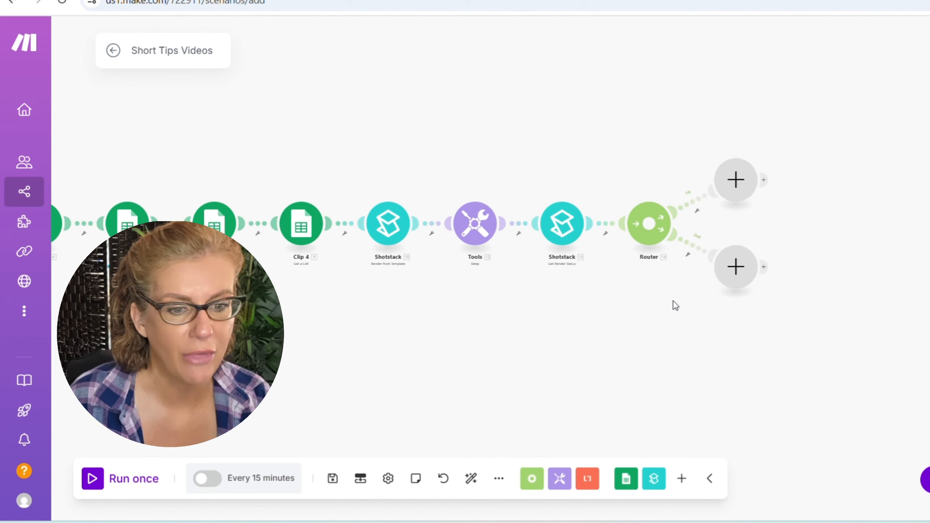
Set up a filter on the router's first route and label it In_Progress.
{"action": "scroll", "coordinate": [673, 301], "scroll_direction": "up", "scroll_amount": 3}
{"action": "left_click_drag", "start_coordinate": [731, 295], "coordinate": [543, 335]}
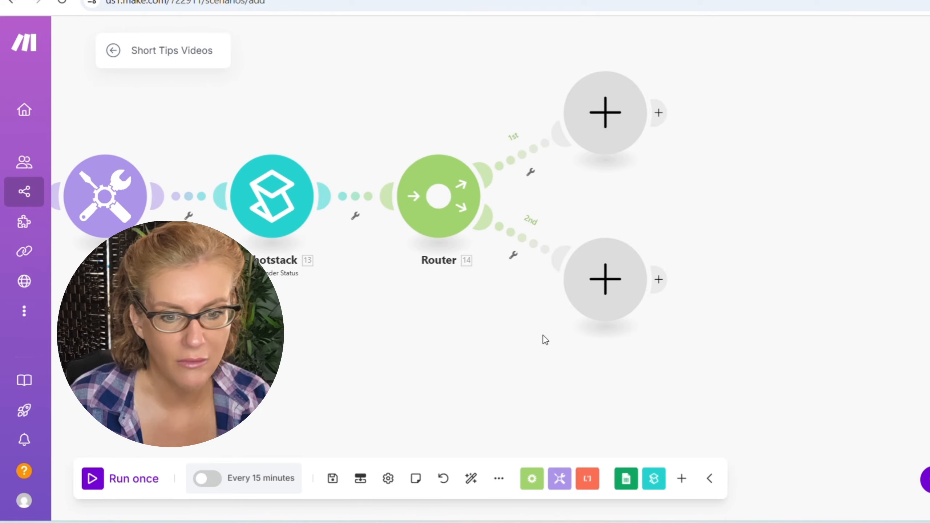
{"action": "scroll", "coordinate": [499, 161], "scroll_direction": "up", "scroll_amount": 1}
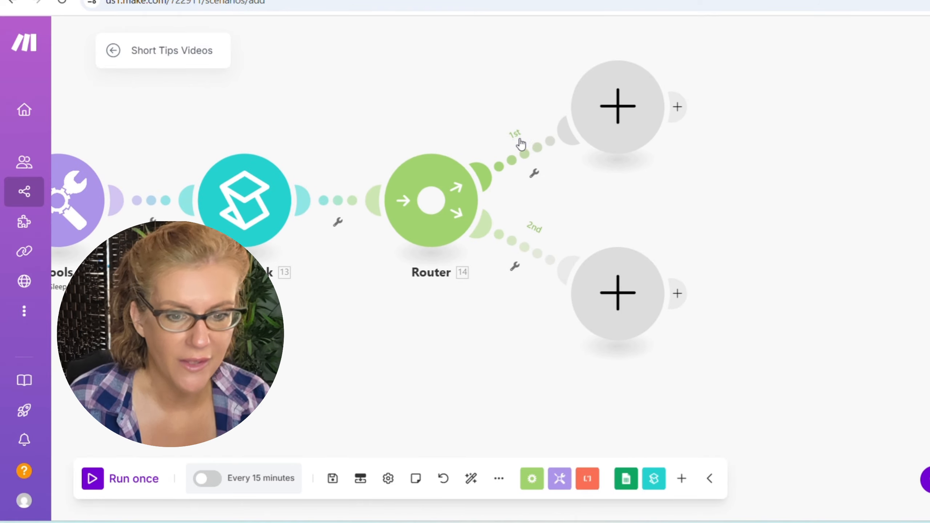
{"action": "left_click", "coordinate": [521, 164]}
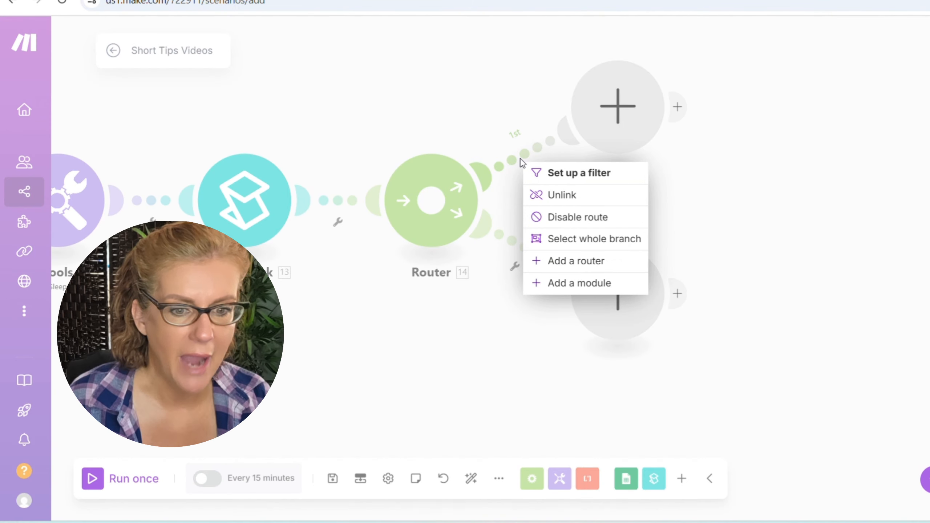
{"action": "left_click", "coordinate": [549, 171]}
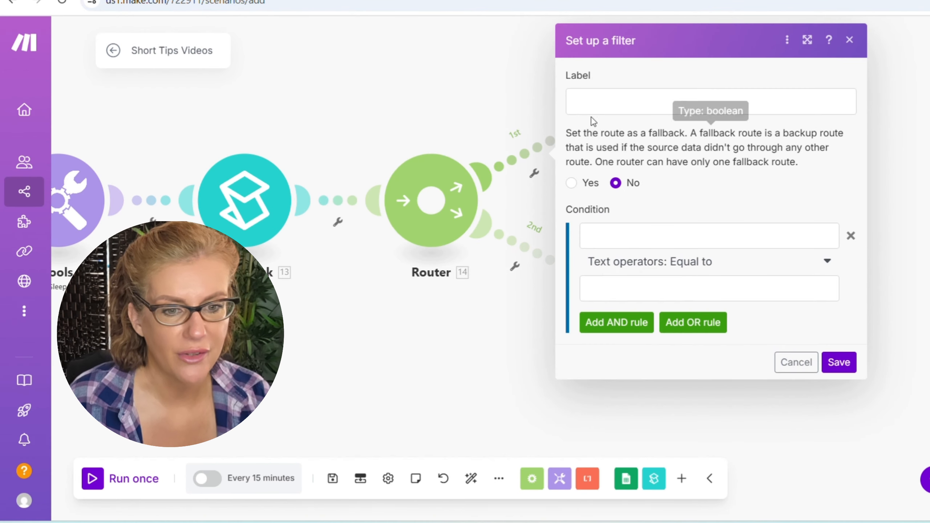
{"action": "left_click", "coordinate": [576, 96]}
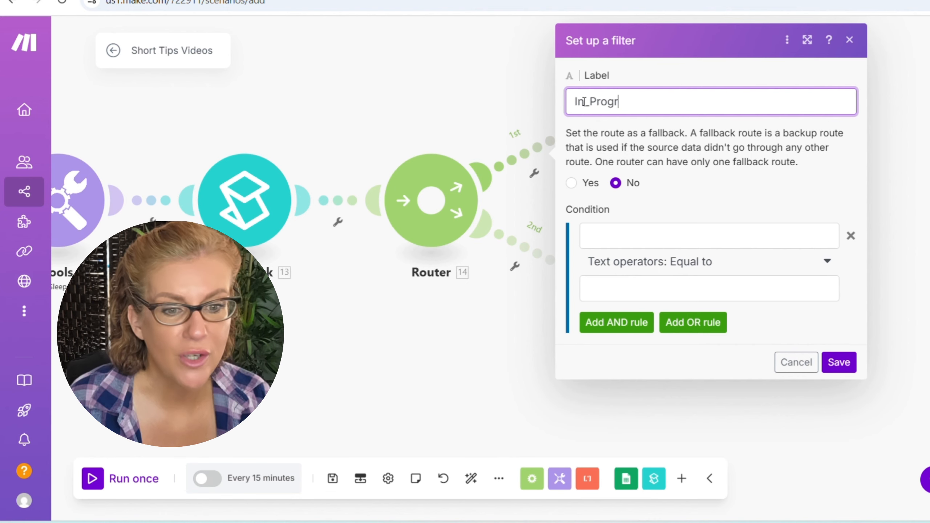
{"action": "type", "text": "In_Progress"}
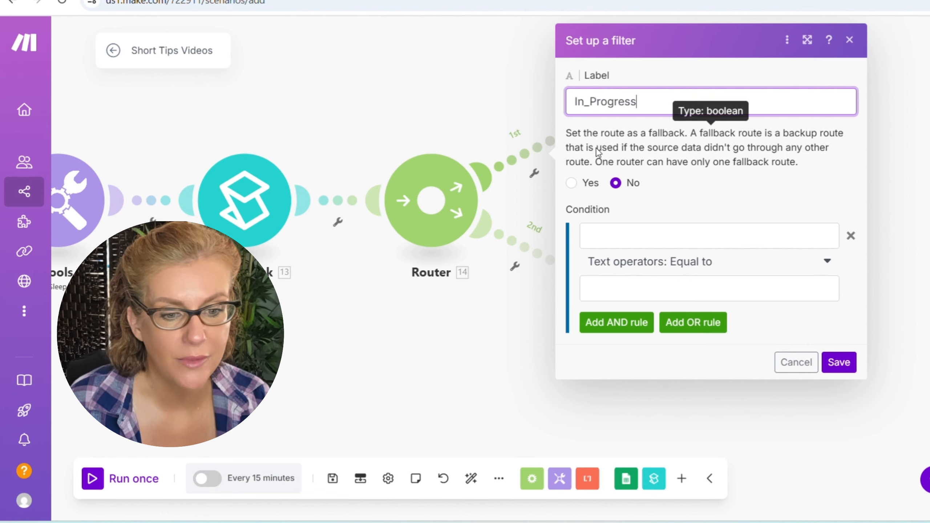
Set the In_Progress filter's condition to the Get Render Status module's Status equal to in_progress and save it.
{"action": "left_click", "coordinate": [635, 229]}
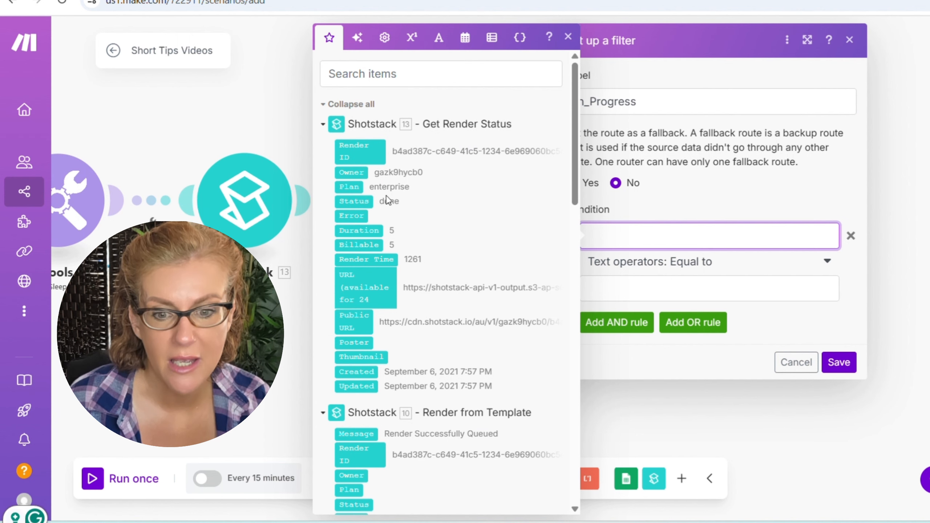
{"action": "left_click", "coordinate": [362, 201]}
{"action": "left_click", "coordinate": [601, 293]}
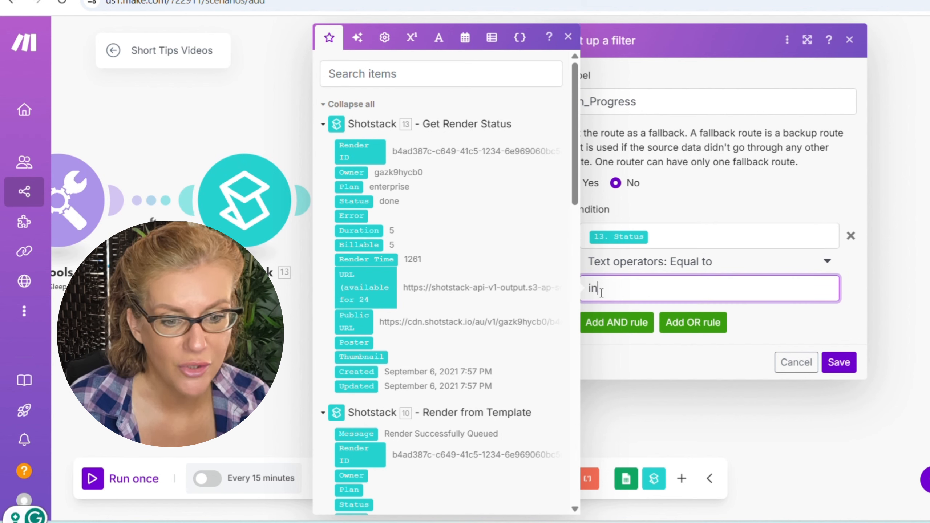
{"action": "type", "text": "in_progress"}
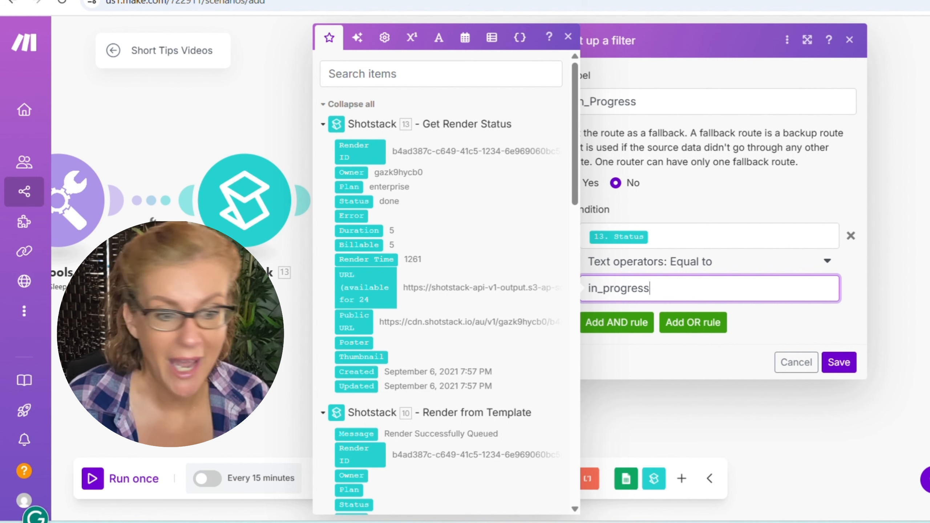
{"action": "left_click", "coordinate": [642, 304]}
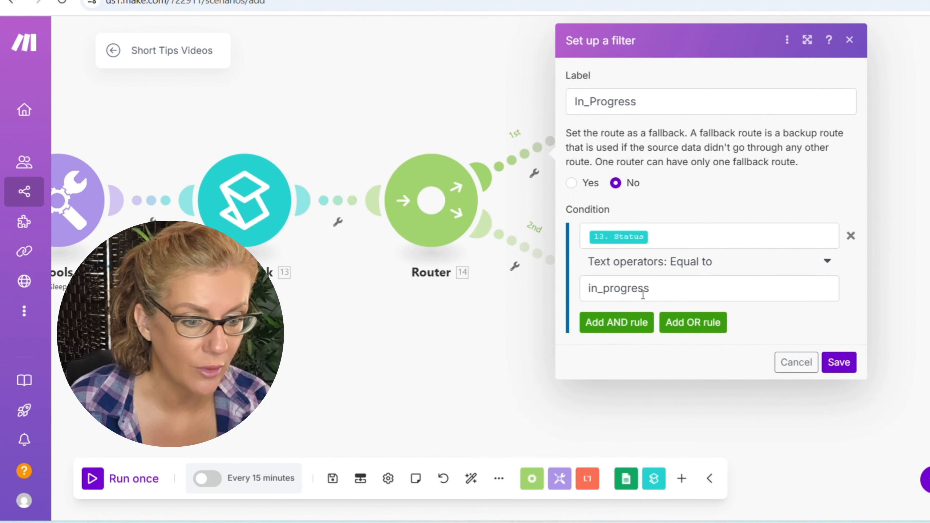
{"action": "left_click", "coordinate": [846, 365]}
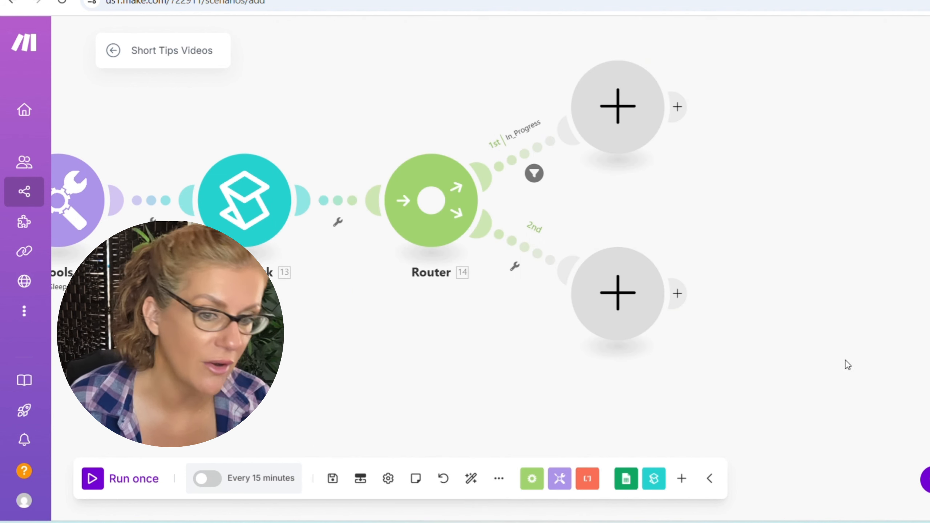
Set up a filter labelled fail on the router's second route, with the render Status equal to failed, and save it.
{"action": "right_click", "coordinate": [528, 257]}
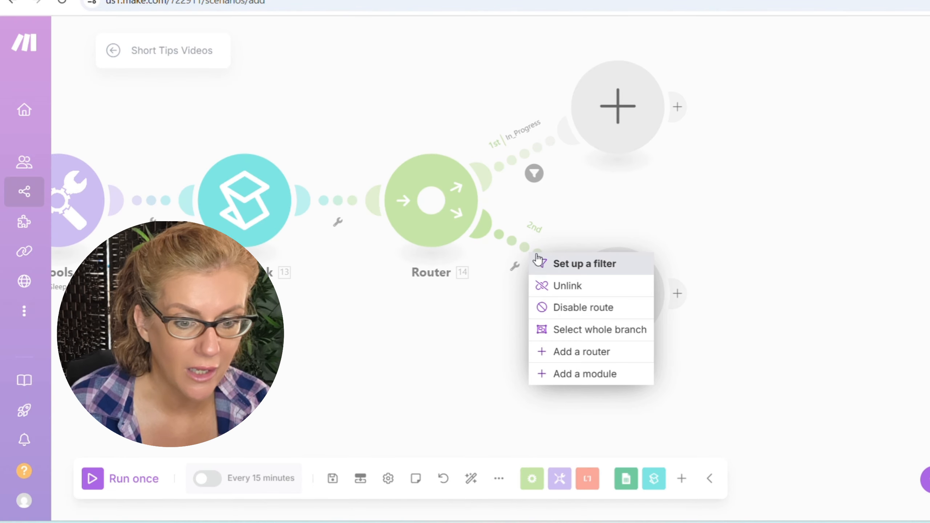
{"action": "left_click", "coordinate": [573, 265]}
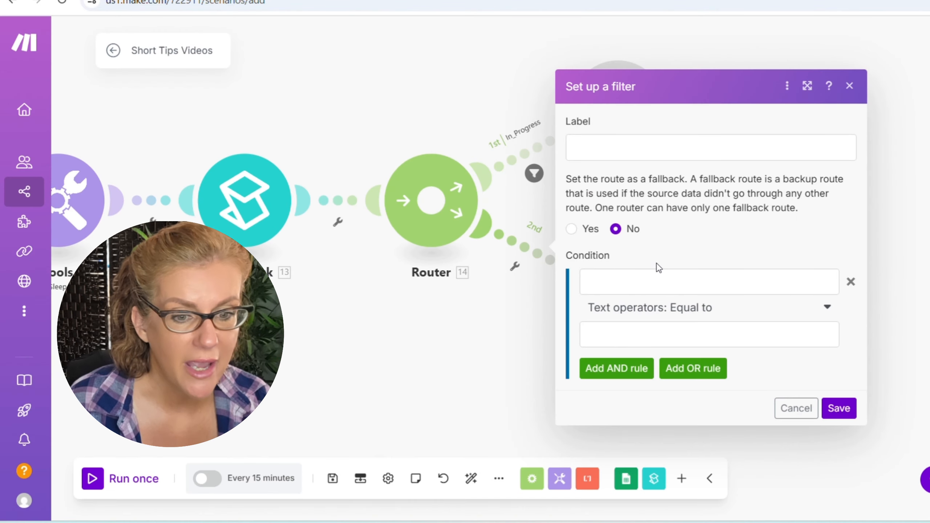
{"action": "left_click", "coordinate": [613, 155]}
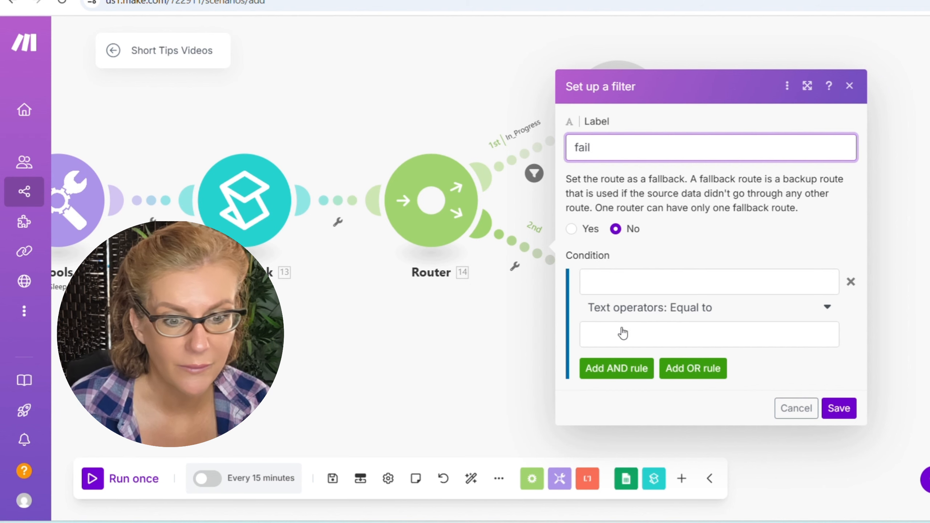
{"action": "left_click", "coordinate": [628, 287]}
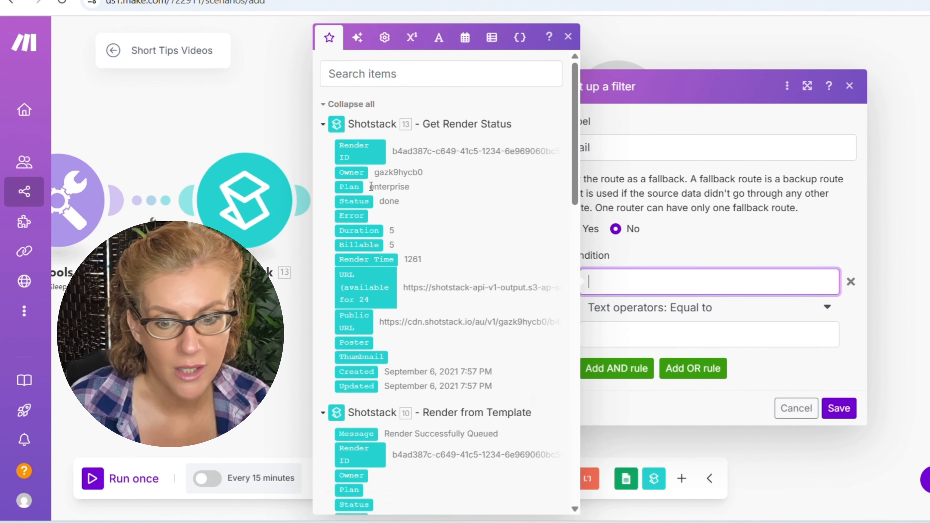
{"action": "left_click", "coordinate": [363, 201]}
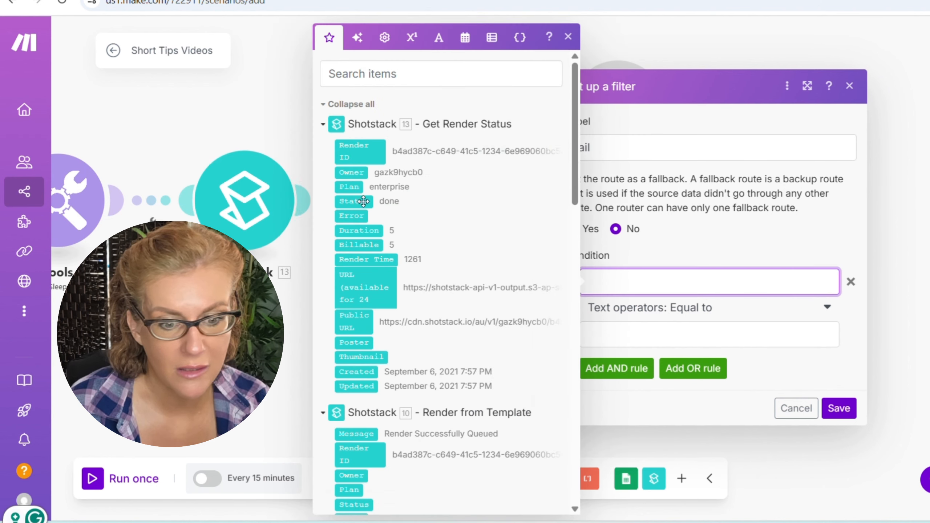
{"action": "left_click", "coordinate": [620, 329]}
{"action": "type", "text": "failed"}
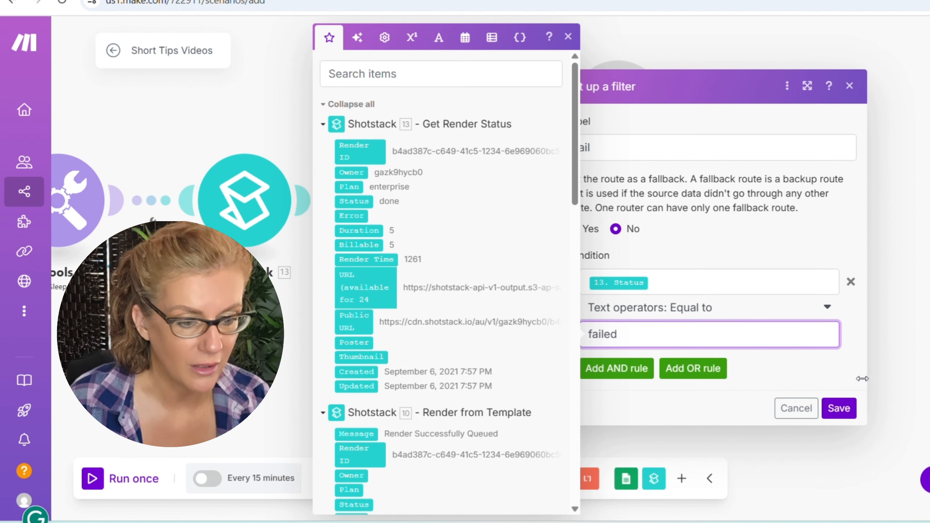
{"action": "left_click", "coordinate": [842, 411]}
{"action": "left_click", "coordinate": [842, 408]}
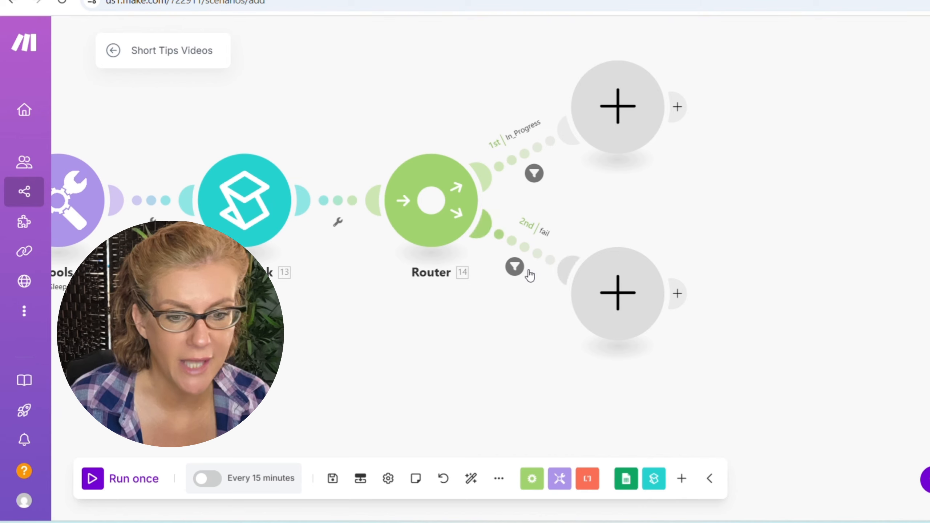
Add a third route to the router.
{"action": "left_click", "coordinate": [436, 218]}
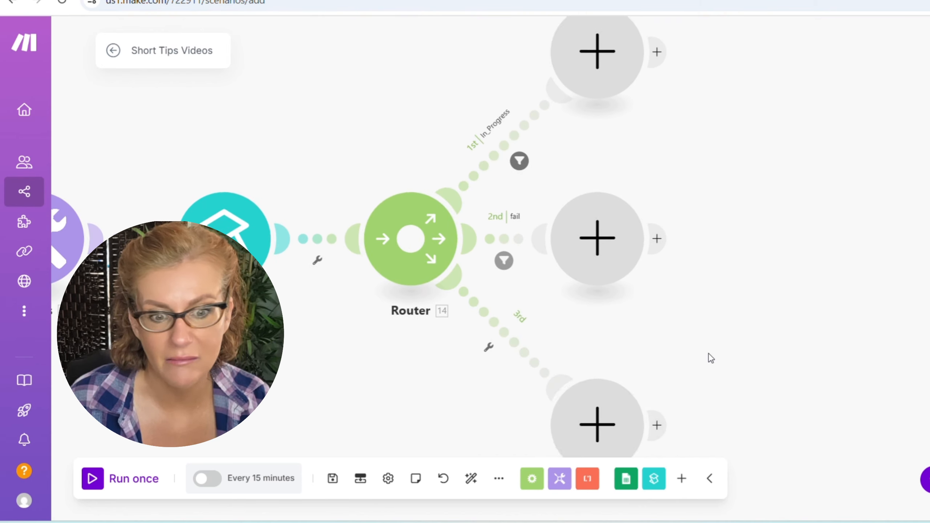
{"action": "scroll", "coordinate": [708, 355], "scroll_direction": "down", "scroll_amount": 3}
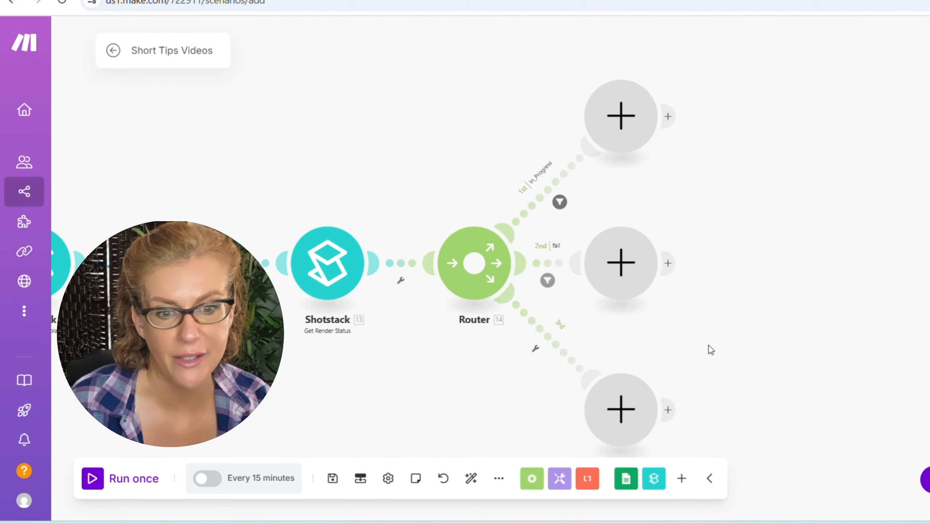
Add a Tools Sleep module to the router's In_Progress route.
{"action": "left_click", "coordinate": [624, 121]}
{"action": "scroll", "coordinate": [751, 270], "scroll_direction": "down", "scroll_amount": 2}
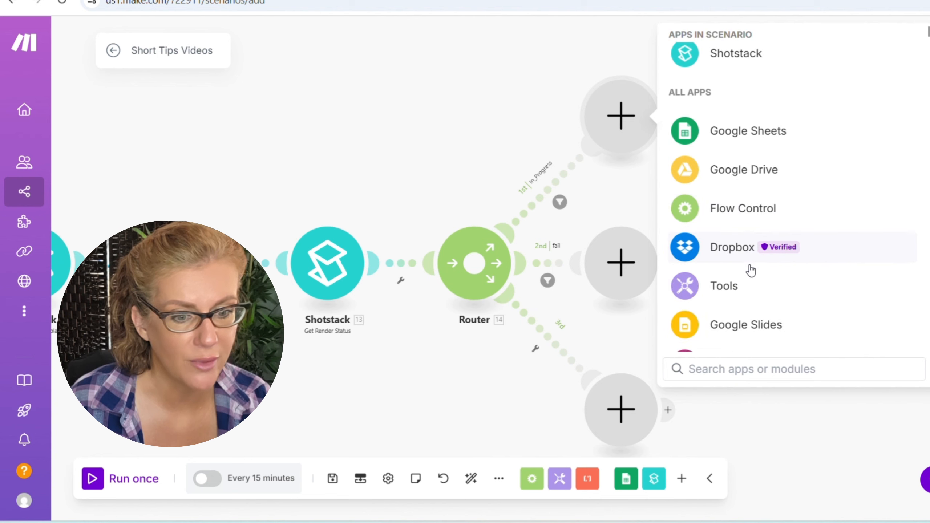
{"action": "left_click", "coordinate": [729, 210]}
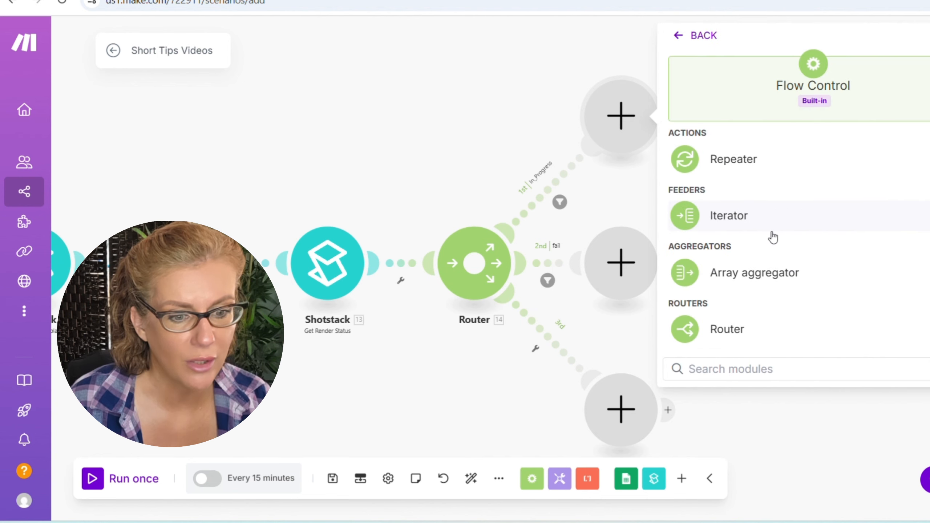
{"action": "left_click", "coordinate": [678, 35]}
{"action": "left_click", "coordinate": [742, 286]}
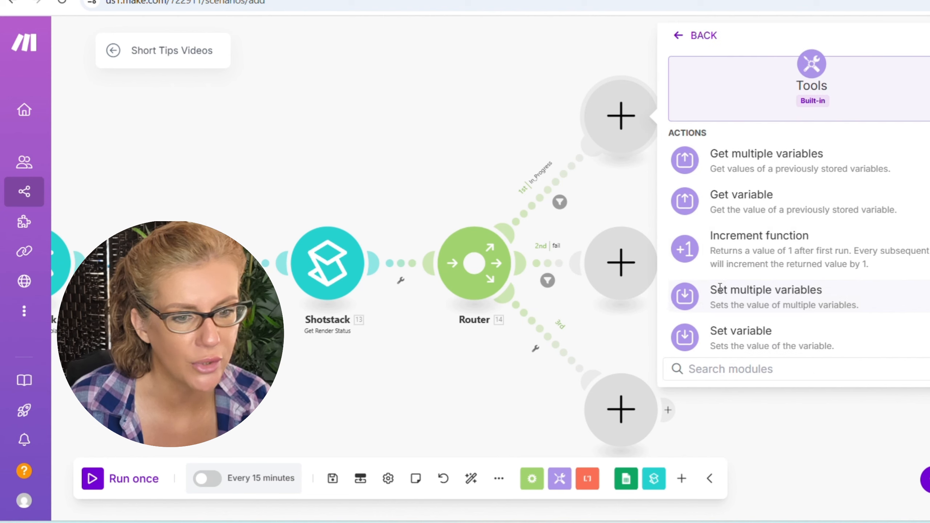
{"action": "scroll", "coordinate": [775, 253], "scroll_direction": "down", "scroll_amount": 3}
{"action": "left_click", "coordinate": [771, 250]}
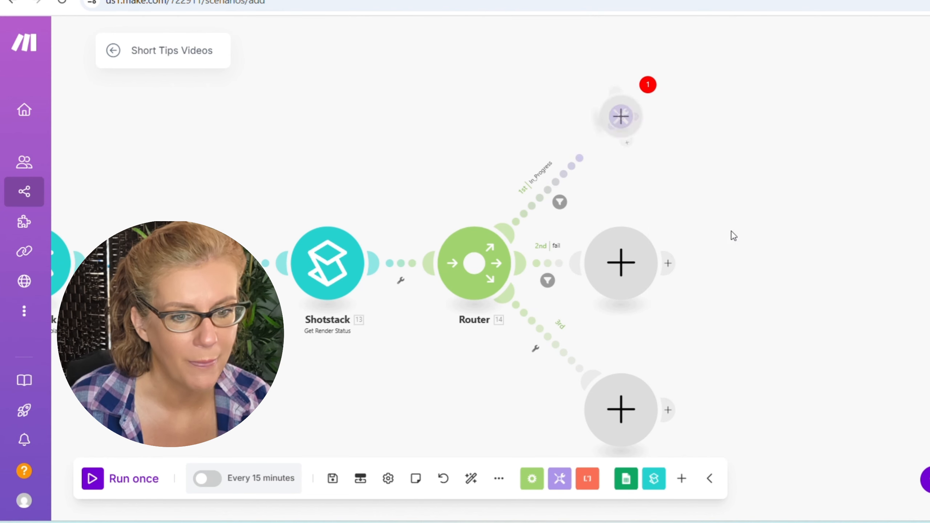
Set the Sleep module's delay to 120 seconds and save it.
{"action": "left_click", "coordinate": [724, 99]}
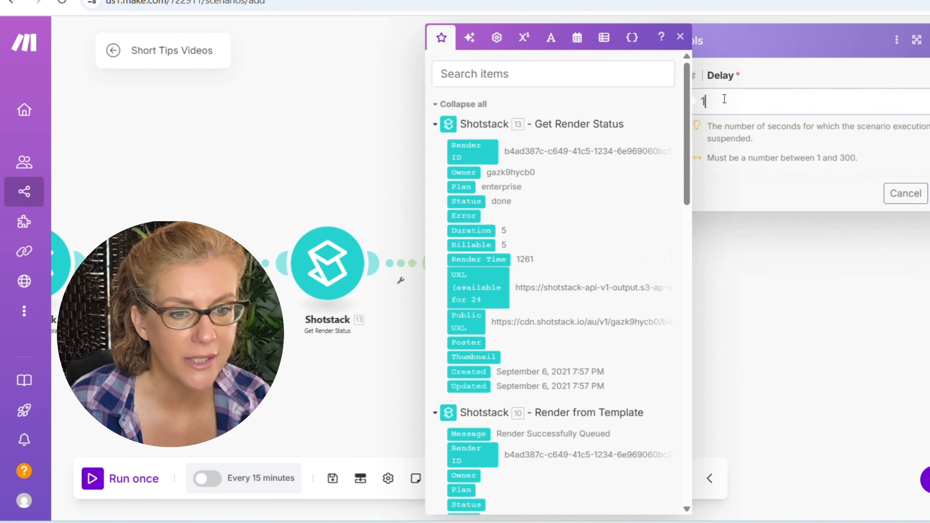
{"action": "type", "text": "120"}
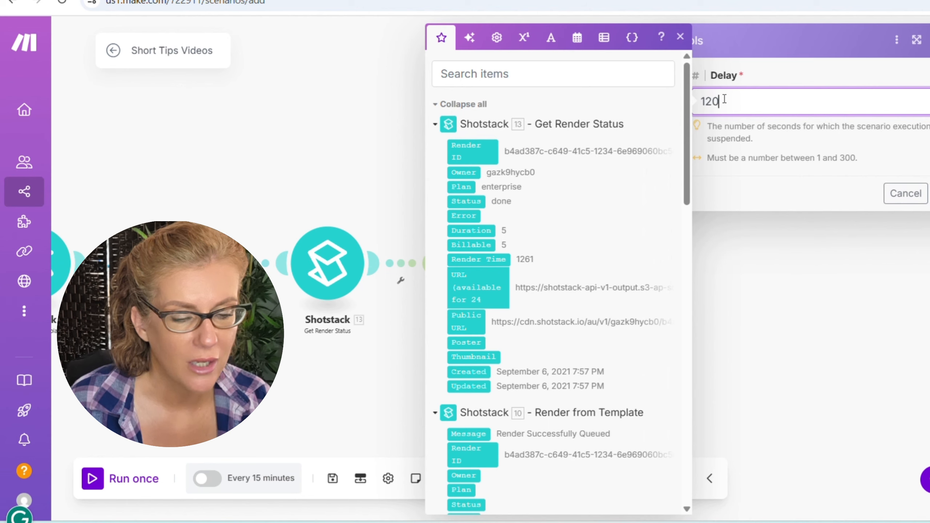
{"action": "left_click", "coordinate": [929, 193]}
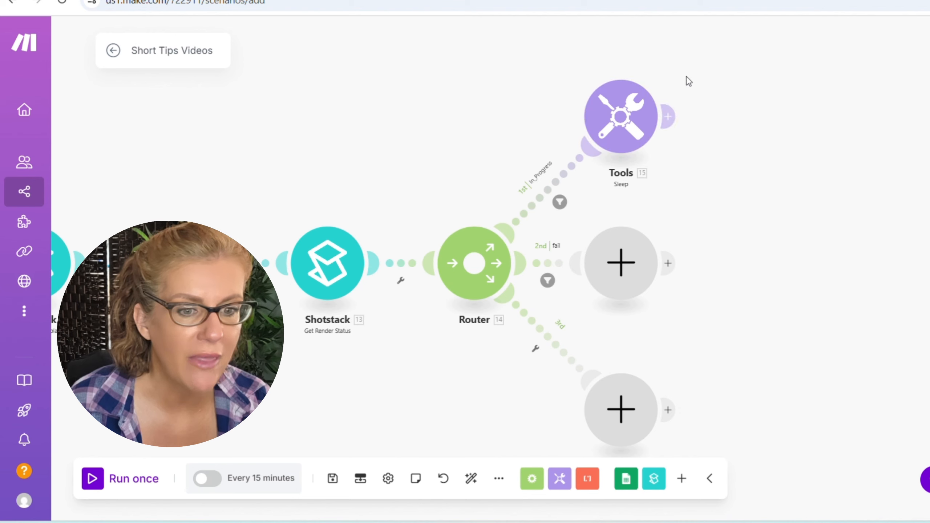
Add a Shotstack Get Render Status module after the new Sleep module, using the Render ID from Render from Template, and save it.
{"action": "left_click", "coordinate": [673, 116]}
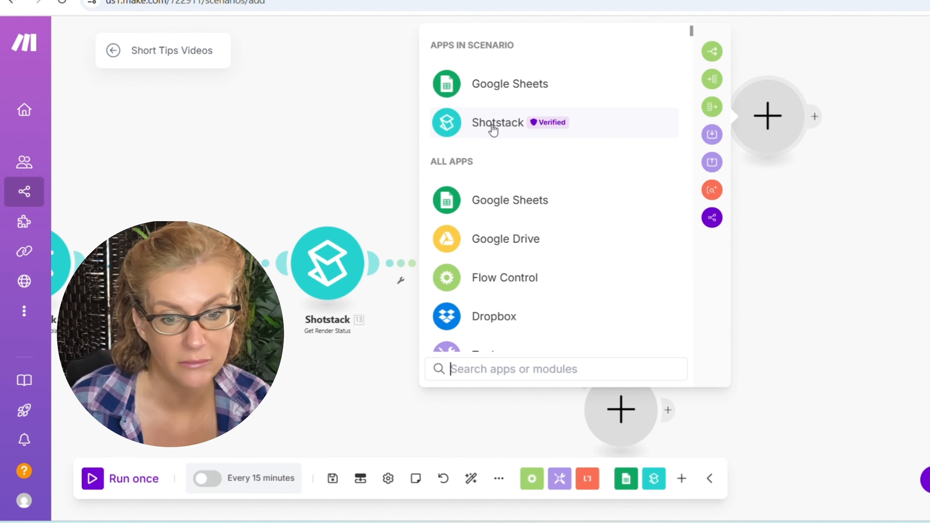
{"action": "left_click", "coordinate": [493, 129]}
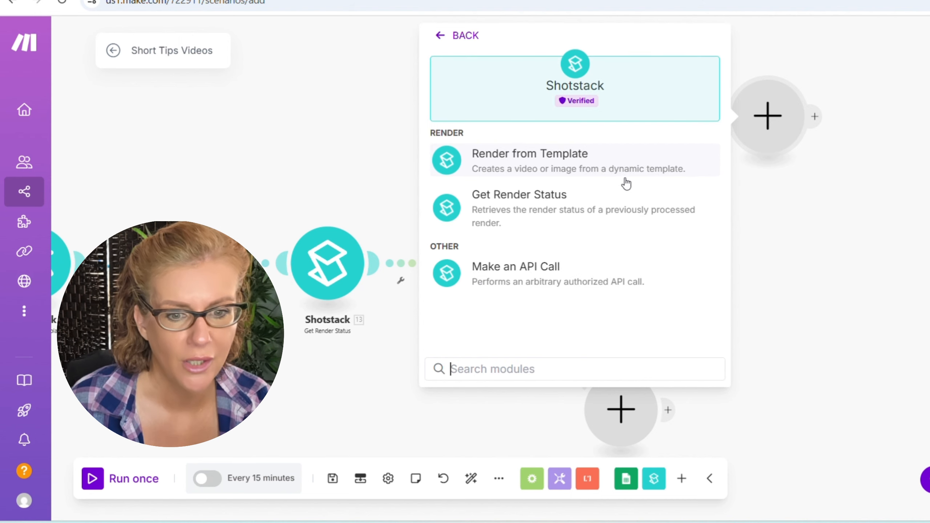
{"action": "left_click", "coordinate": [527, 209]}
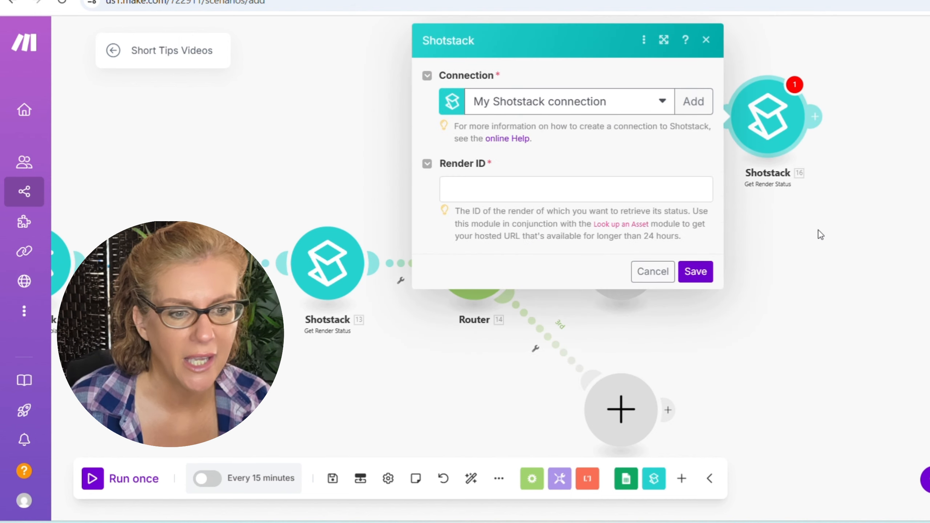
{"action": "left_click", "coordinate": [509, 185]}
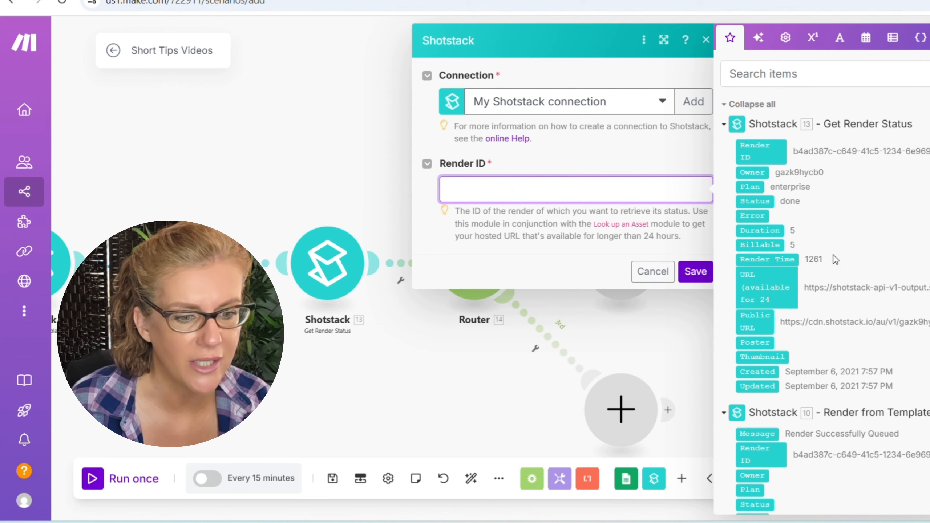
{"action": "scroll", "coordinate": [828, 271], "scroll_direction": "down", "scroll_amount": 5}
{"action": "left_click", "coordinate": [757, 243]}
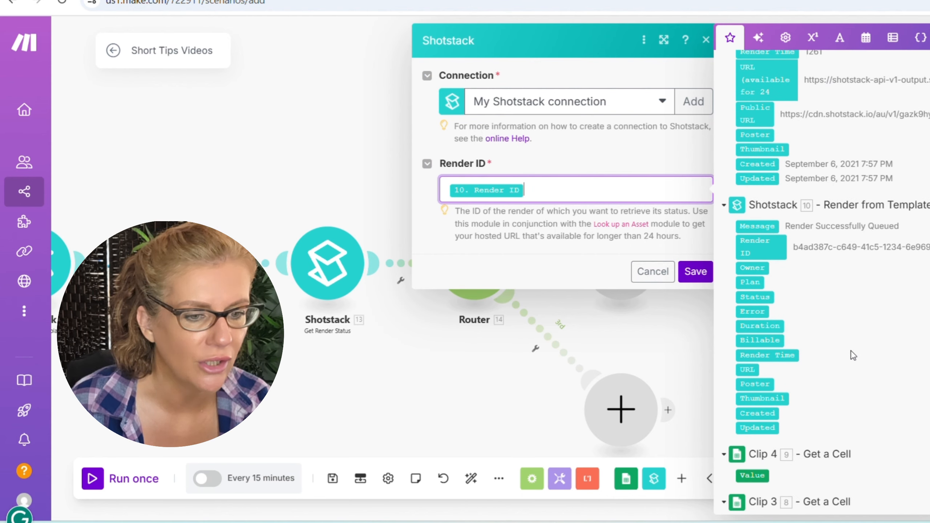
{"action": "left_click", "coordinate": [696, 272]}
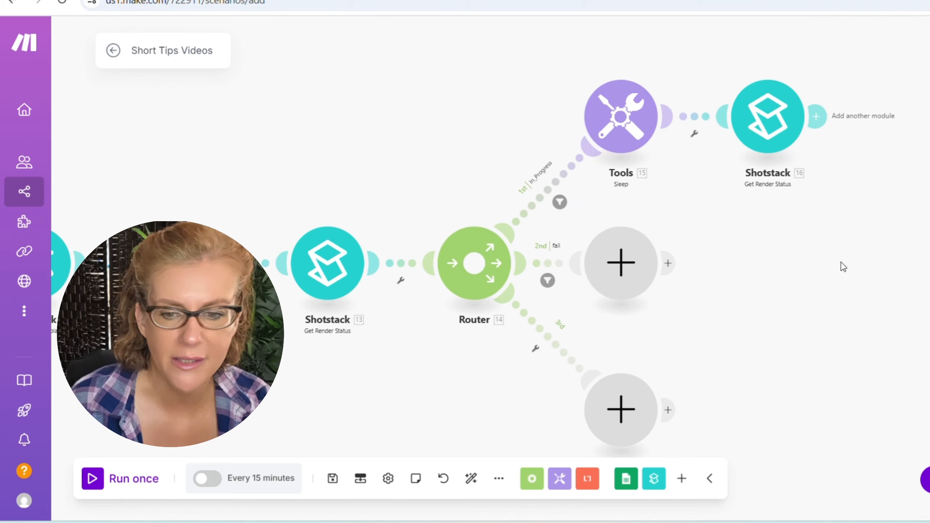
Add a Flow Control router after the second Get Render Status module on the In_Progress route.
{"action": "left_click_drag", "start_coordinate": [843, 266], "coordinate": [723, 271]}
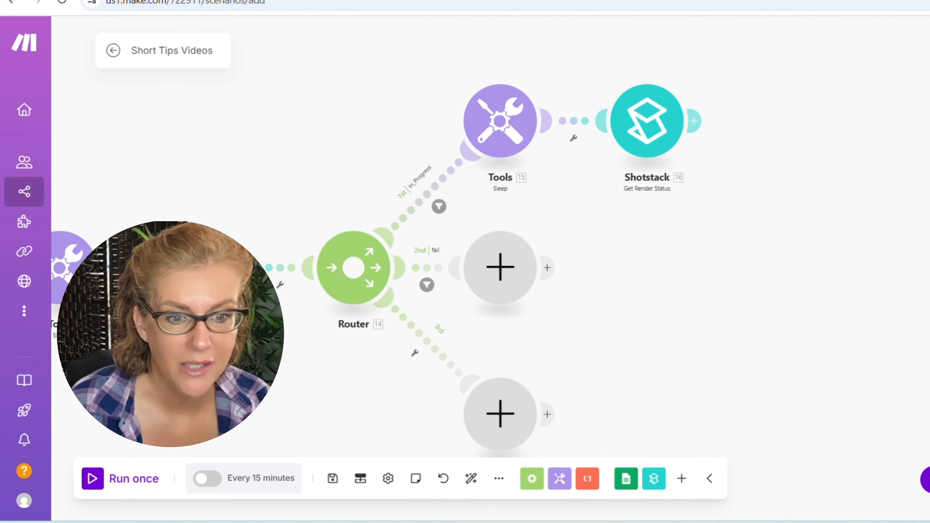
{"action": "left_click", "coordinate": [695, 123]}
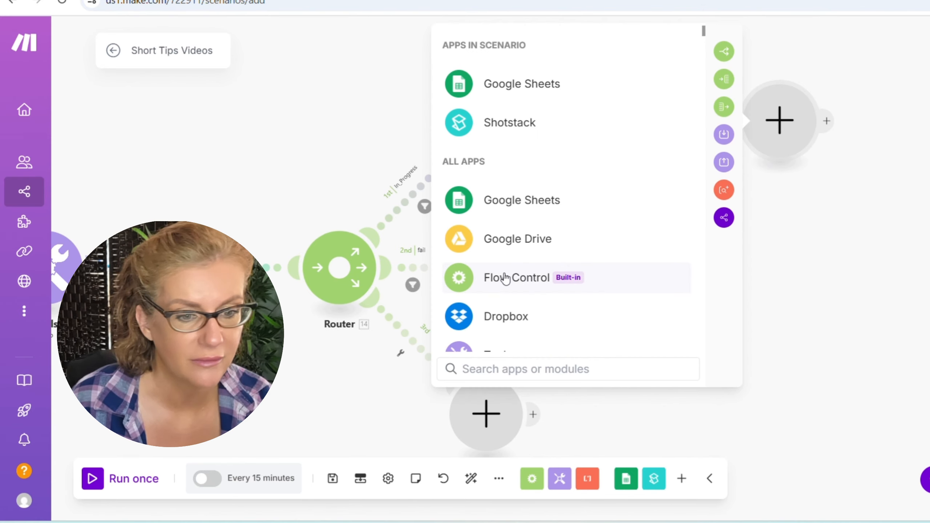
{"action": "left_click", "coordinate": [506, 279]}
{"action": "left_click", "coordinate": [498, 331]}
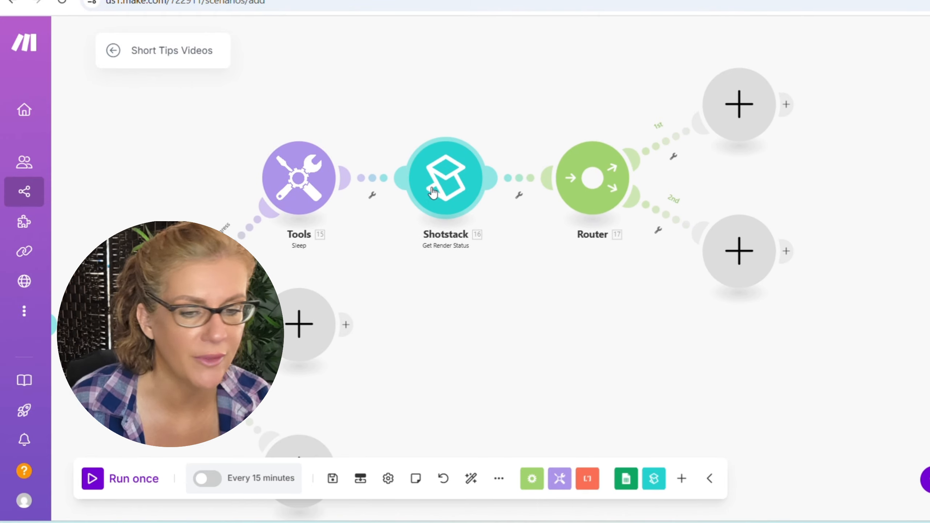
Set up a filter labelled done on the second router's first route, with the latest Get Render Status module's Status equal to done, and save it.
{"action": "left_click", "coordinate": [665, 142]}
{"action": "left_click", "coordinate": [698, 151]}
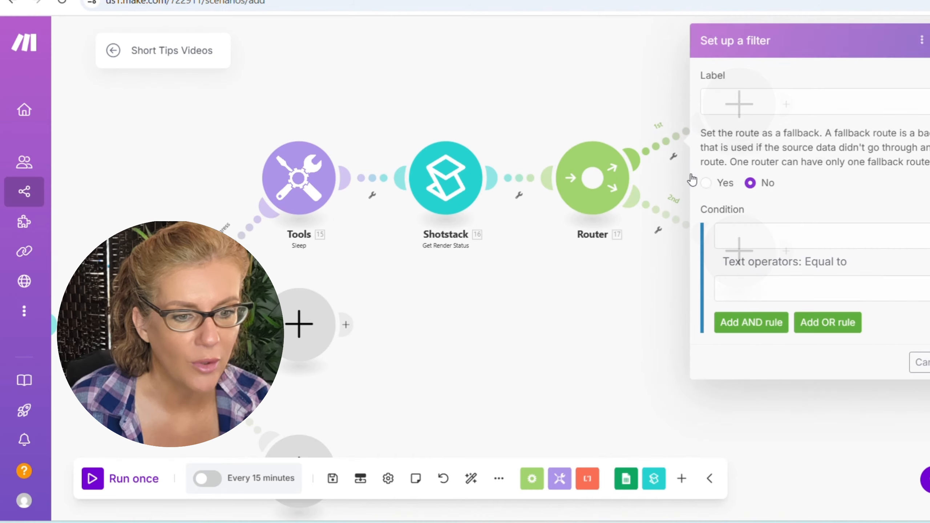
{"action": "left_click", "coordinate": [749, 109]}
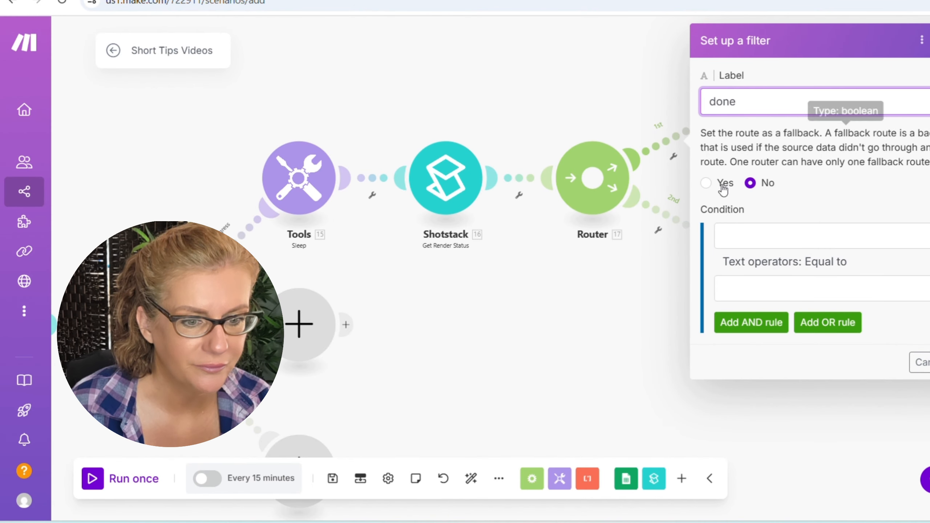
{"action": "left_click", "coordinate": [728, 236]}
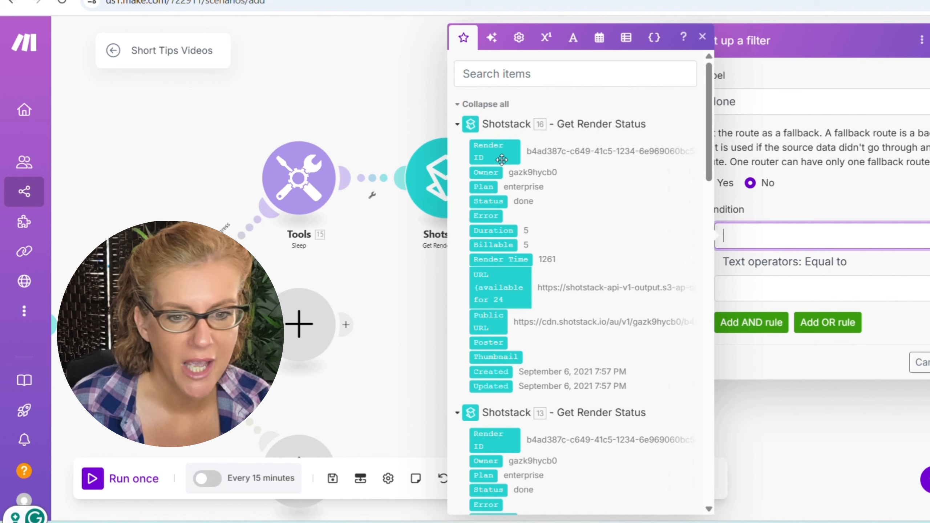
{"action": "left_click", "coordinate": [488, 201]}
{"action": "left_click", "coordinate": [781, 286]}
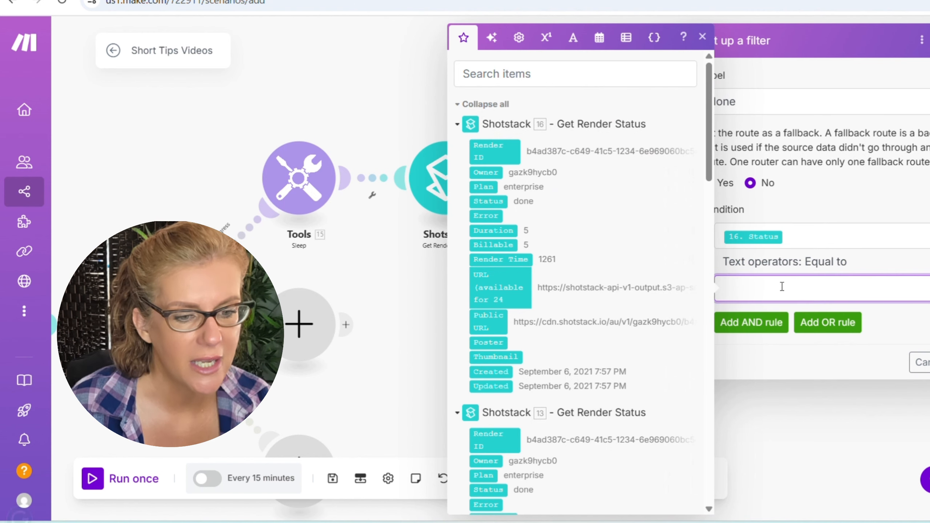
{"action": "type", "text": "done"}
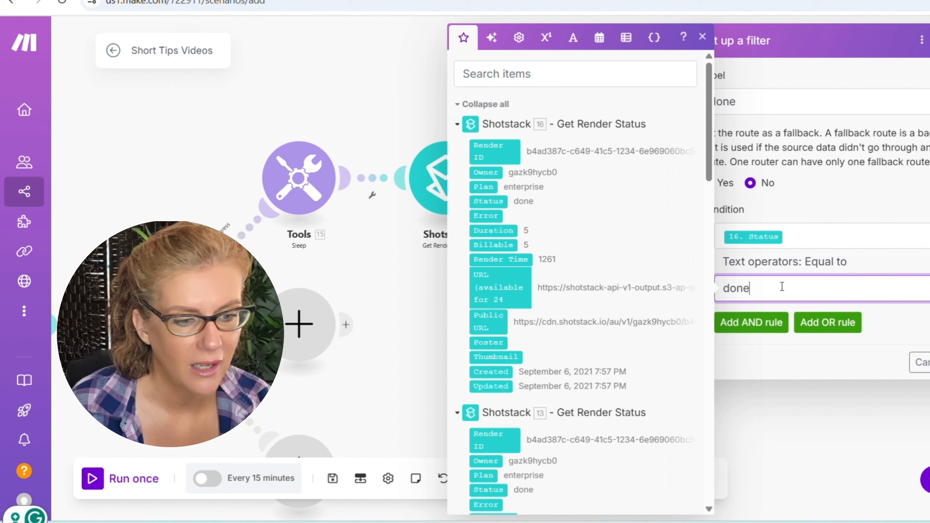
{"action": "left_click", "coordinate": [929, 363]}
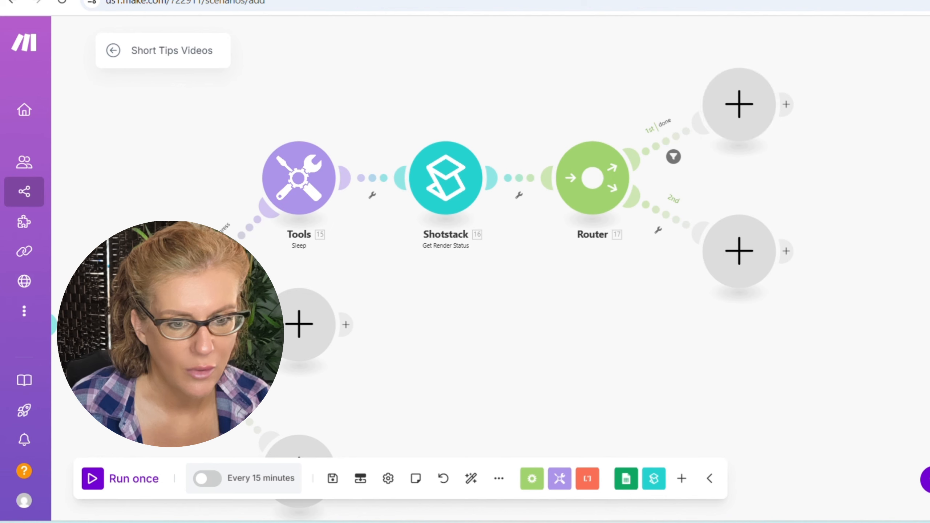
Add a Google Drive Search for Files/Folders module to the done route.
{"action": "left_click", "coordinate": [739, 104]}
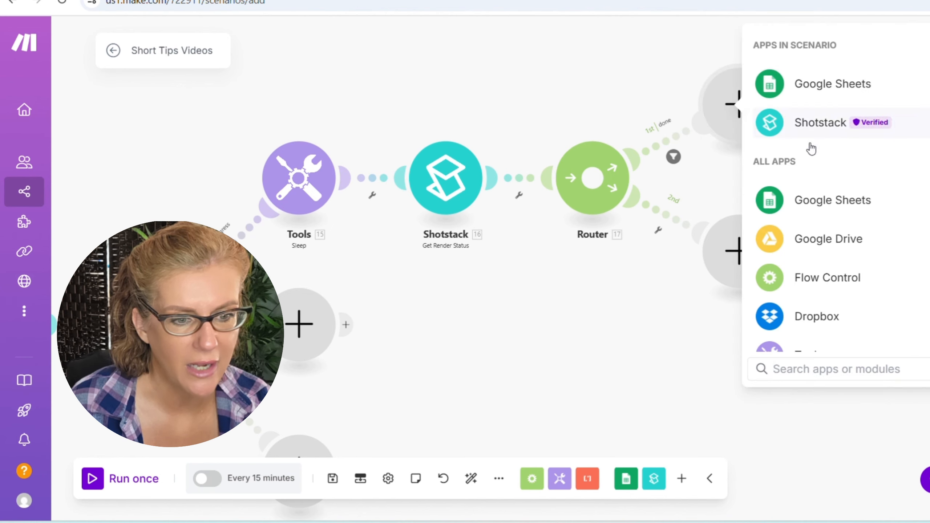
{"action": "left_click", "coordinate": [815, 235]}
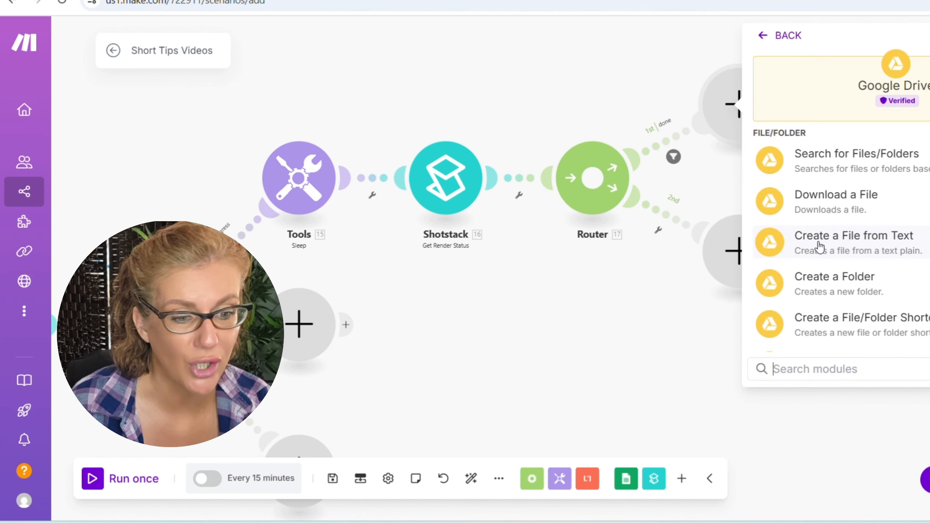
{"action": "left_click", "coordinate": [813, 167]}
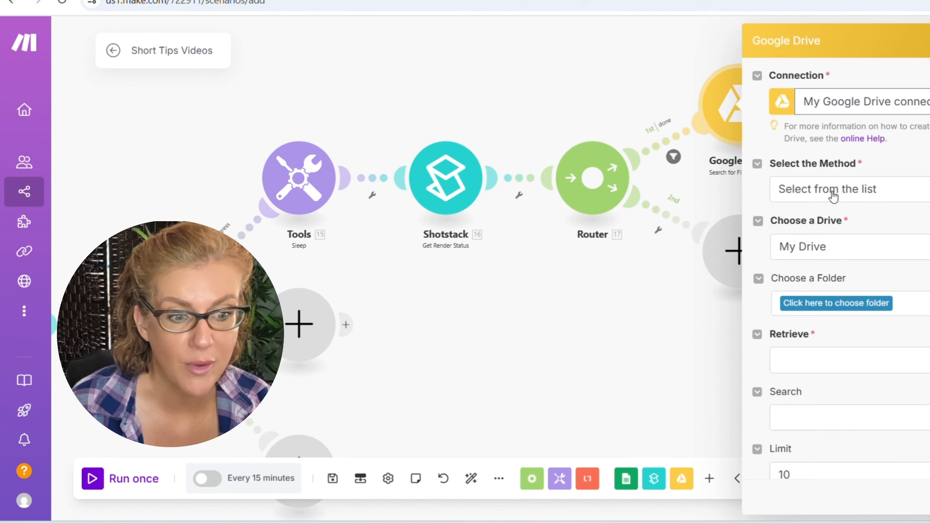
Configure the Google Drive search to use the root folder, retrieve Files, and search within file/folder names.
{"action": "left_click", "coordinate": [859, 304]}
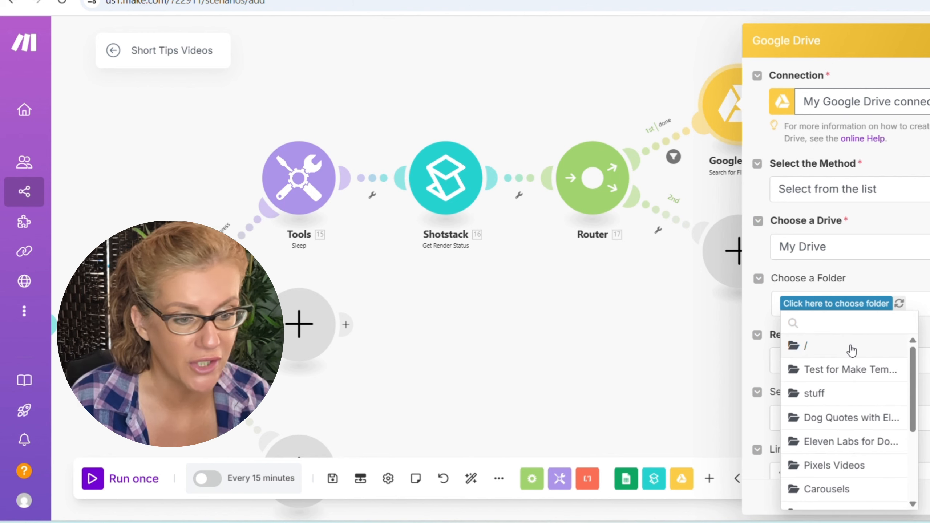
{"action": "left_click", "coordinate": [851, 350]}
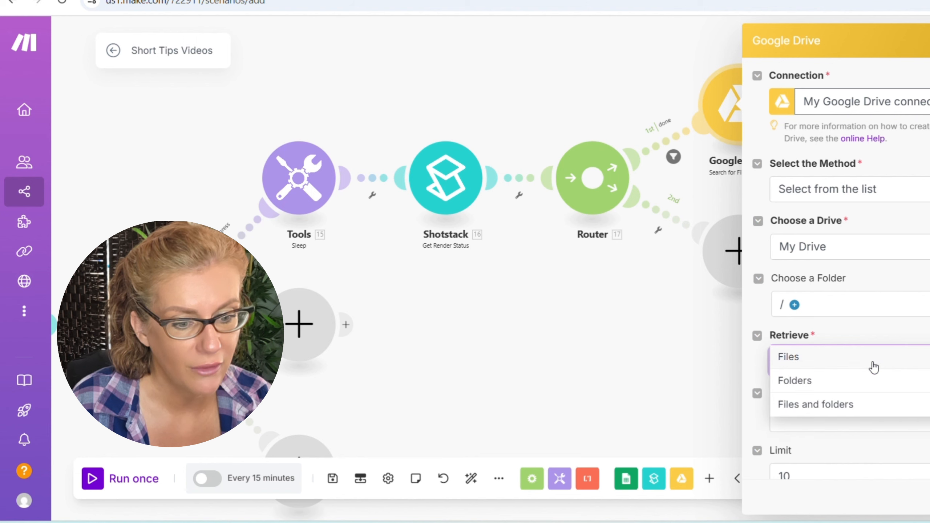
{"action": "left_click", "coordinate": [841, 358]}
{"action": "left_click", "coordinate": [848, 424]}
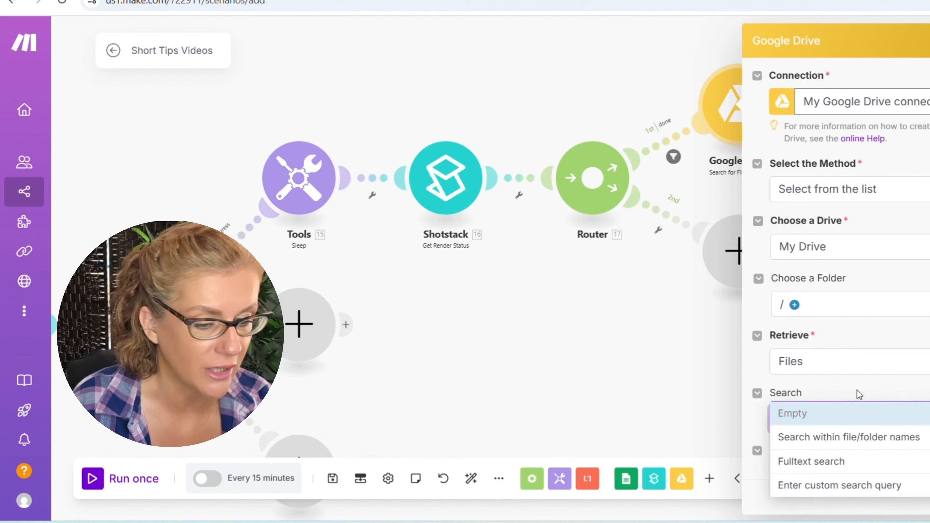
{"action": "left_click", "coordinate": [846, 437]}
Set the Google Drive search query to the Render ID from the Shotstack Render from Template module.
{"action": "scroll", "coordinate": [879, 440], "scroll_direction": "down", "scroll_amount": 4}
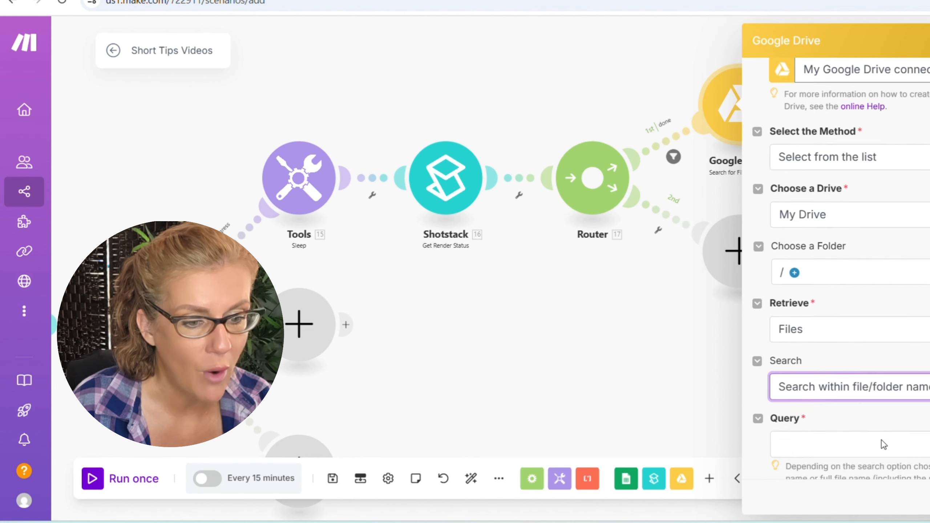
{"action": "left_click", "coordinate": [835, 341]}
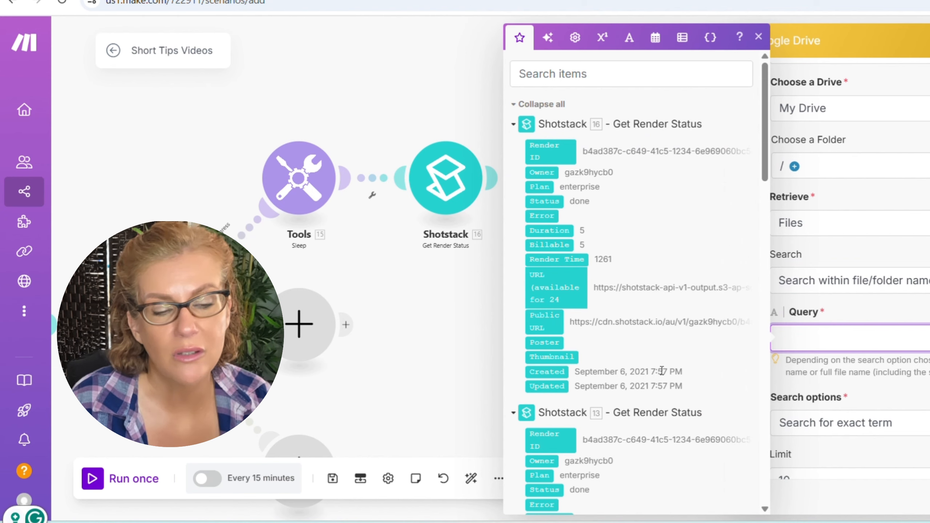
{"action": "scroll", "coordinate": [662, 371], "scroll_direction": "down", "scroll_amount": 10}
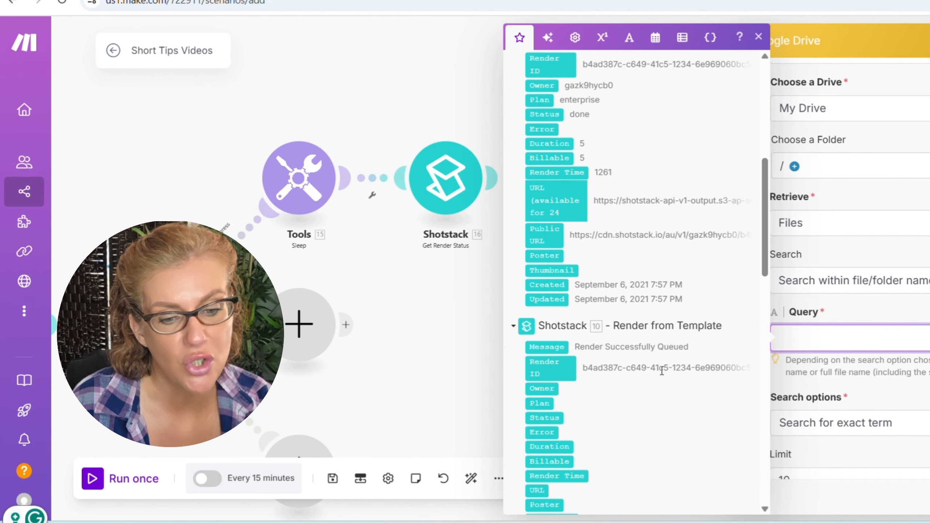
{"action": "scroll", "coordinate": [662, 372], "scroll_direction": "down", "scroll_amount": 3}
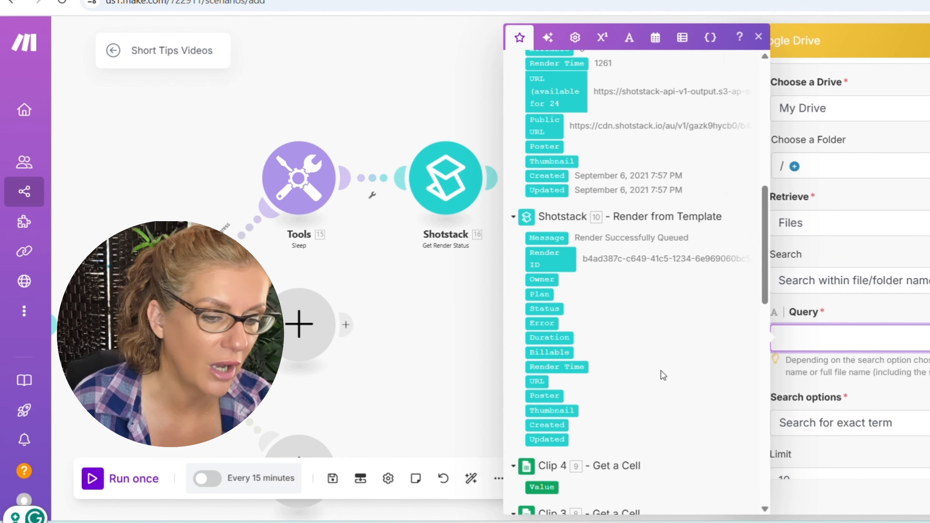
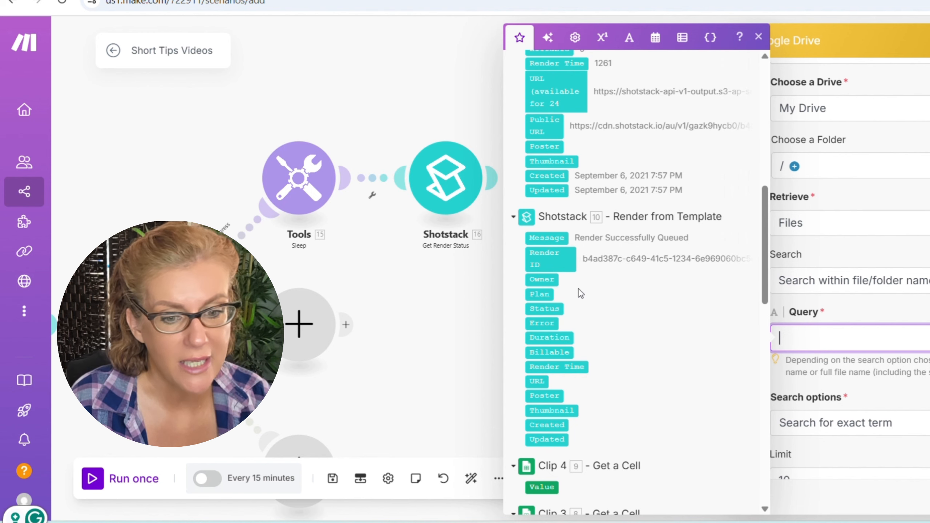
{"action": "left_click", "coordinate": [560, 258]}
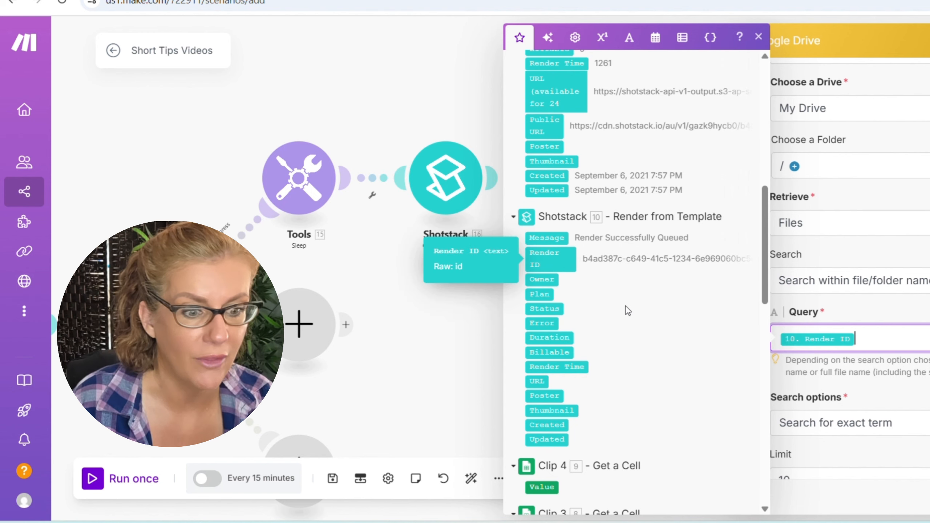
{"action": "scroll", "coordinate": [847, 412], "scroll_direction": "down", "scroll_amount": 2}
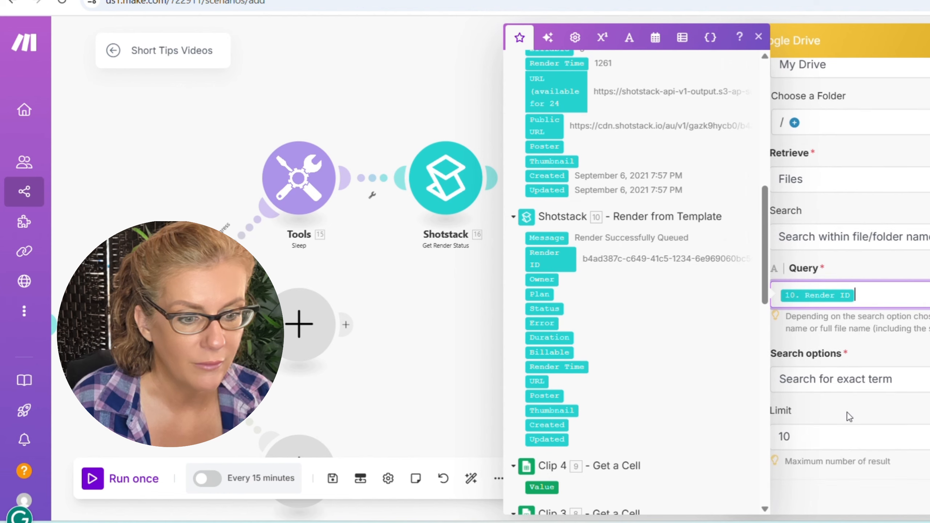
Set the Google Drive search module's result limit to 1 and save the module.
{"action": "left_click", "coordinate": [848, 411]}
{"action": "left_click", "coordinate": [810, 435]}
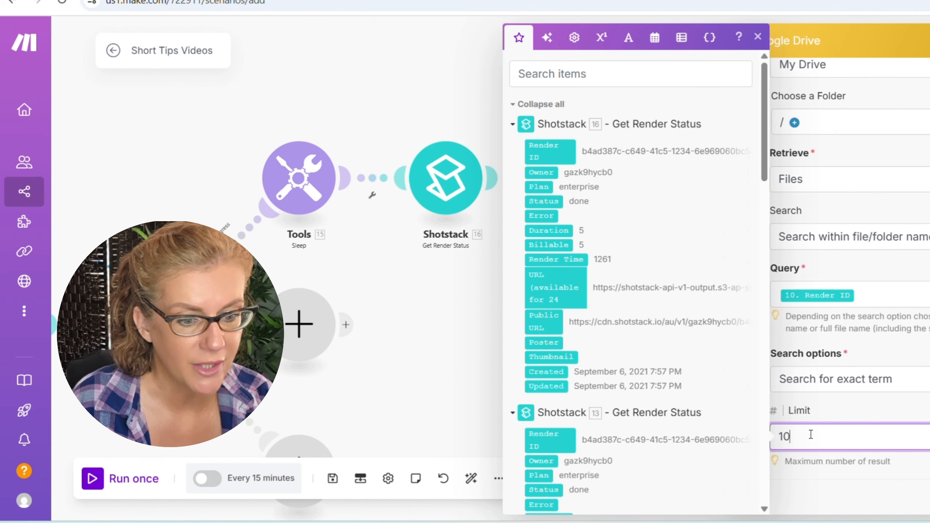
{"action": "key", "text": "BackSpace"}
{"action": "left_click", "coordinate": [928, 497]}
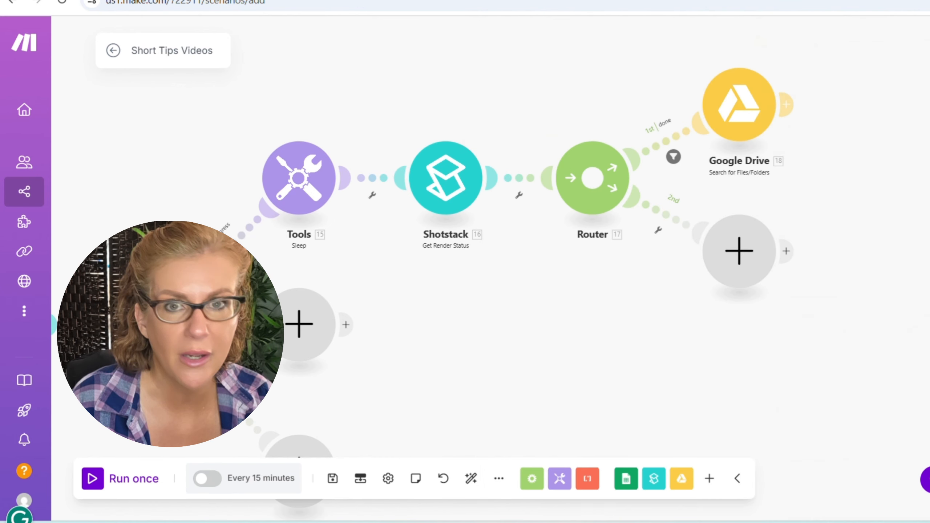
Add a Google Drive Move a File/Folder module after the Search for Files/Folders module on the done route.
{"action": "left_click_drag", "start_coordinate": [846, 179], "coordinate": [489, 255]}
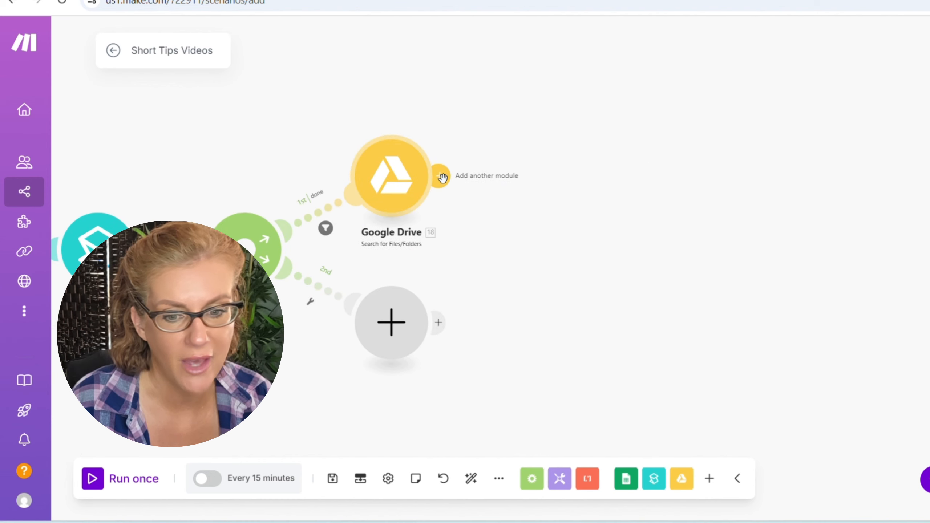
{"action": "left_click", "coordinate": [442, 179]}
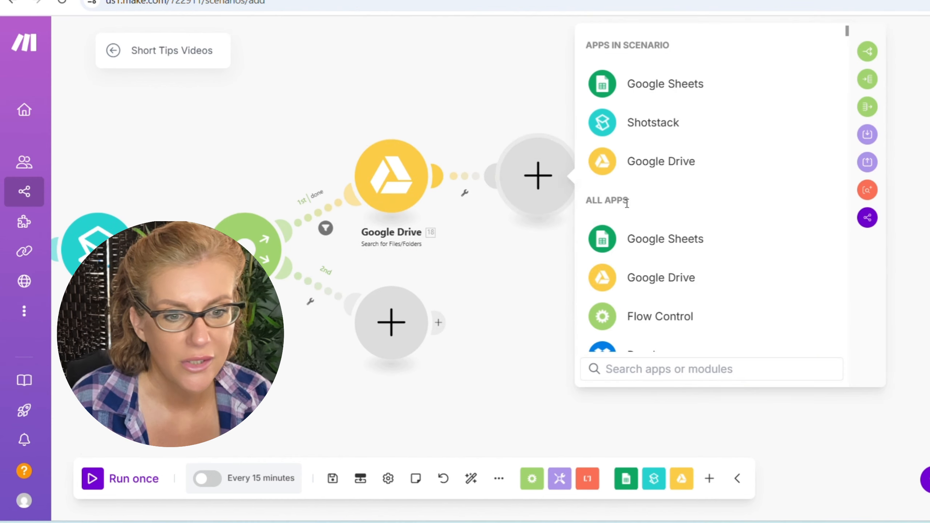
{"action": "left_click", "coordinate": [663, 161]}
{"action": "scroll", "coordinate": [698, 242], "scroll_direction": "down", "scroll_amount": 5}
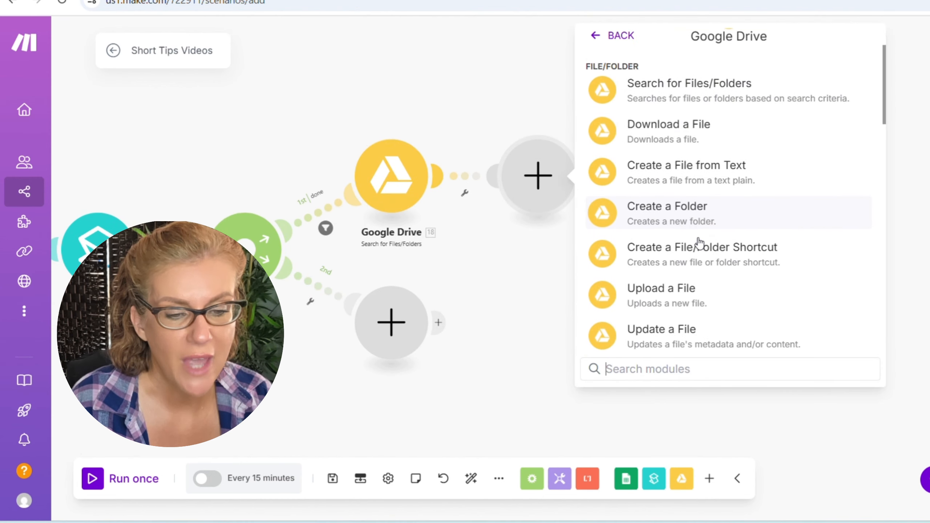
{"action": "scroll", "coordinate": [699, 243], "scroll_direction": "down", "scroll_amount": 4}
{"action": "scroll", "coordinate": [699, 243], "scroll_direction": "up", "scroll_amount": 2}
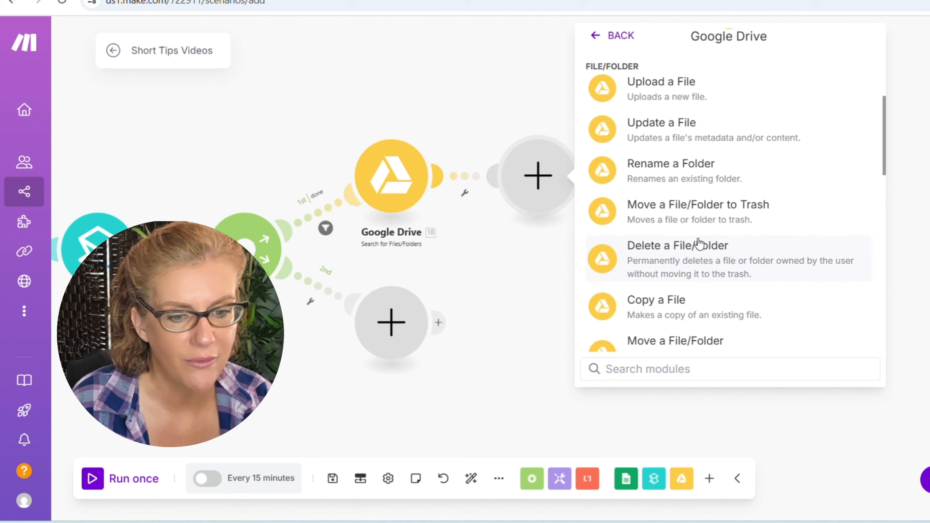
{"action": "scroll", "coordinate": [700, 244], "scroll_direction": "down", "scroll_amount": 4}
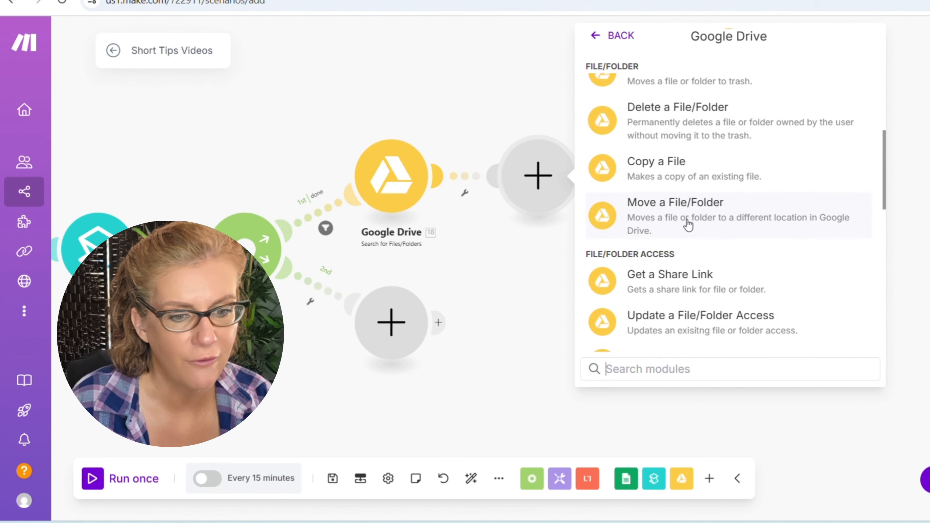
{"action": "left_click", "coordinate": [687, 212]}
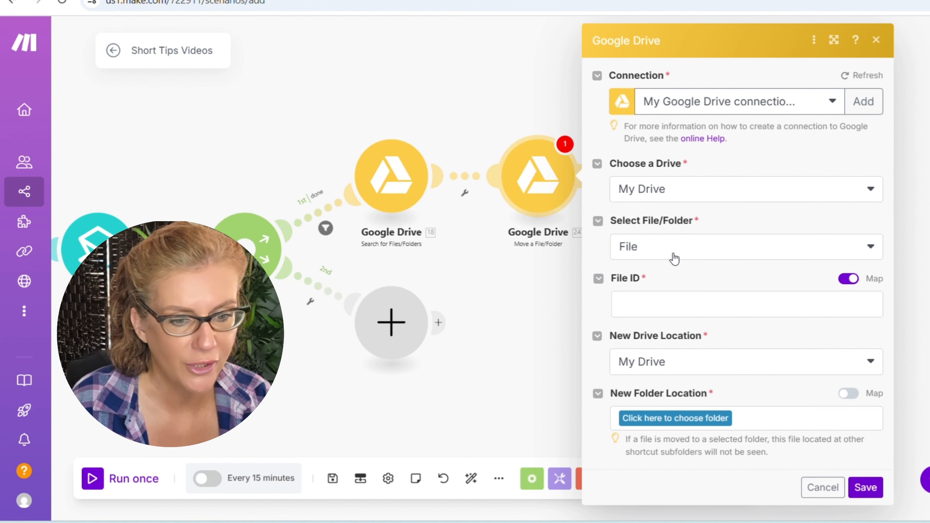
Map the move module's File ID from the Google Drive search, set the new folder location to NaiLD It Short Videos, and save it.
{"action": "left_click", "coordinate": [665, 304]}
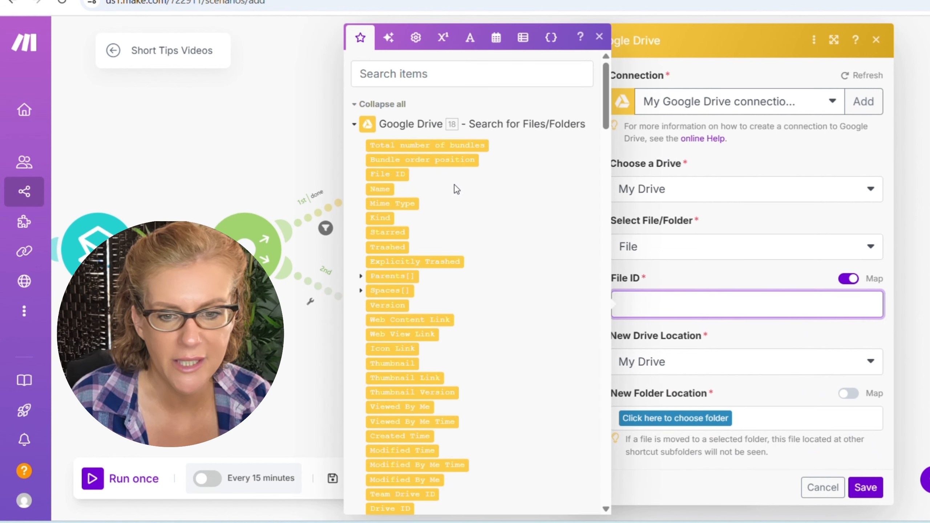
{"action": "left_click_drag", "start_coordinate": [390, 174], "coordinate": [699, 306]}
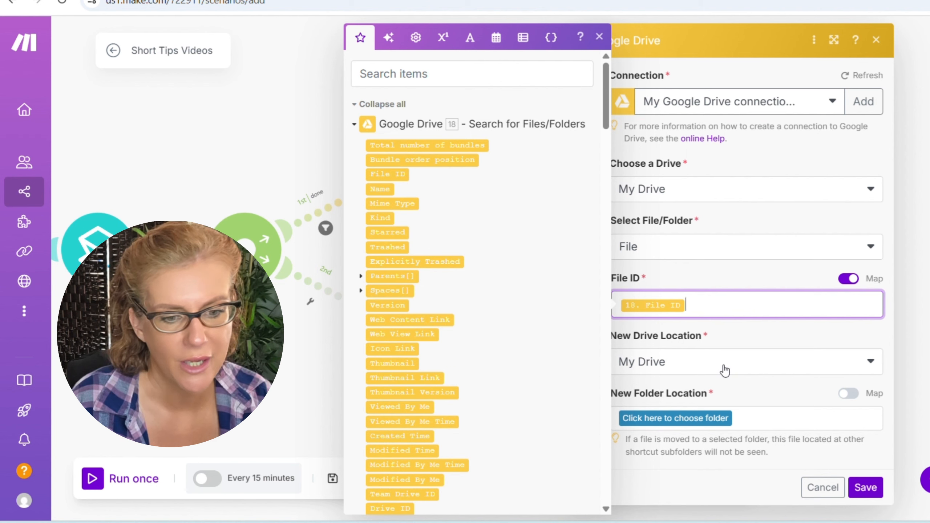
{"action": "left_click", "coordinate": [714, 418]}
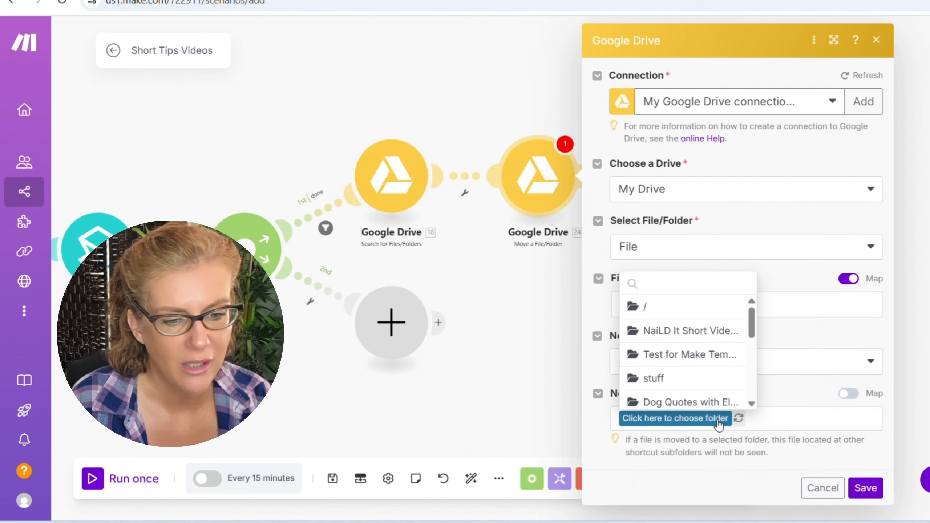
{"action": "left_click", "coordinate": [692, 331]}
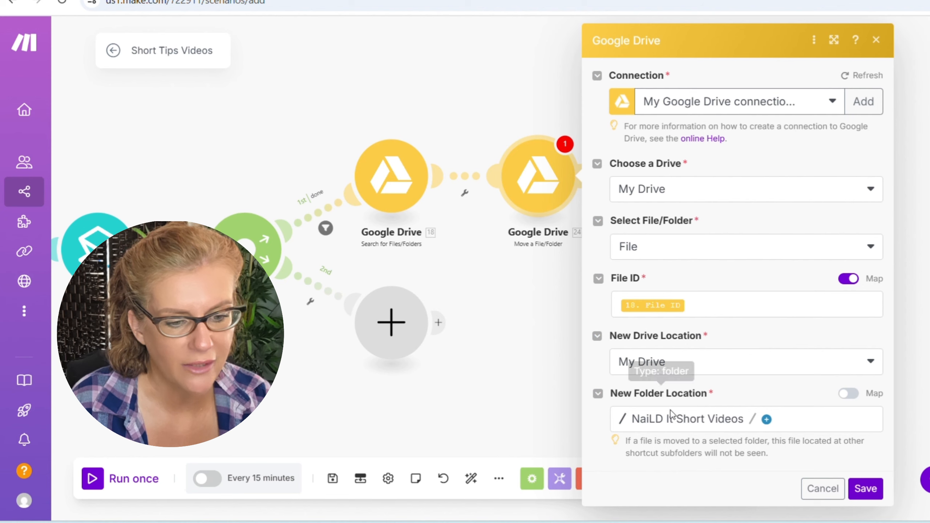
{"action": "left_click", "coordinate": [866, 489]}
Add a Google Drive Update a File module after the move module and map its File ID from Move a File/Folder.
{"action": "left_click", "coordinate": [685, 179]}
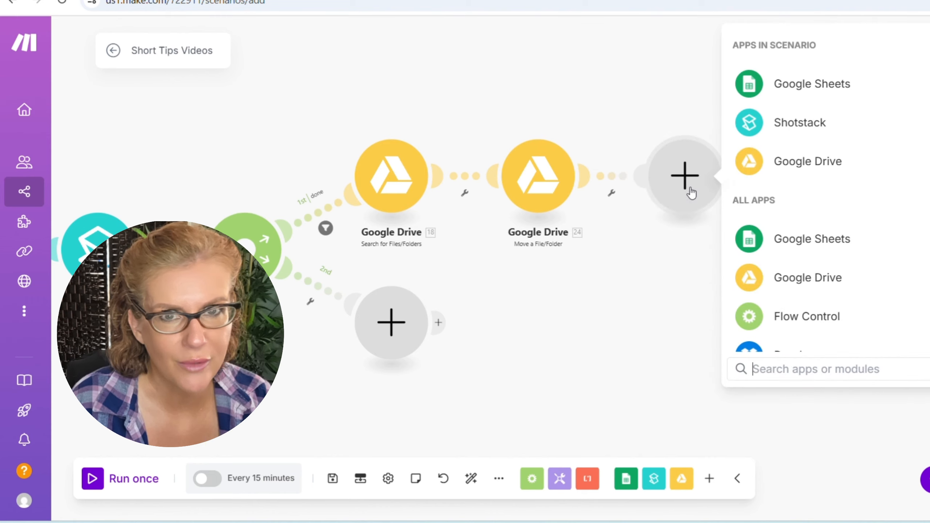
{"action": "left_click", "coordinate": [773, 162]}
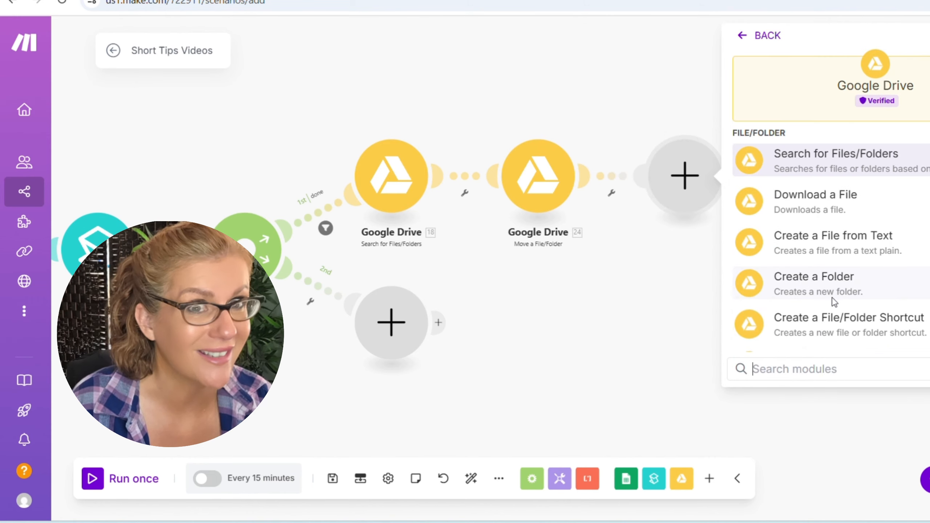
{"action": "scroll", "coordinate": [835, 302], "scroll_direction": "down", "scroll_amount": 5}
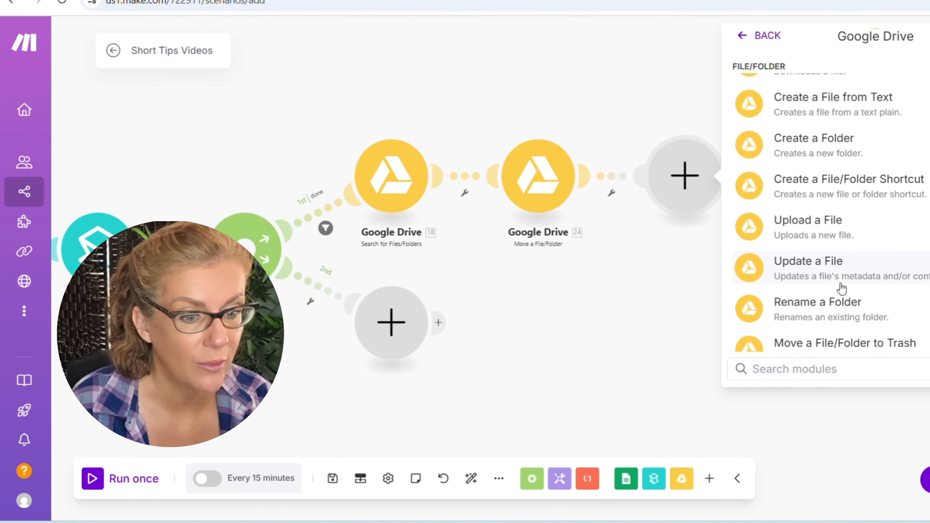
{"action": "left_click", "coordinate": [822, 264]}
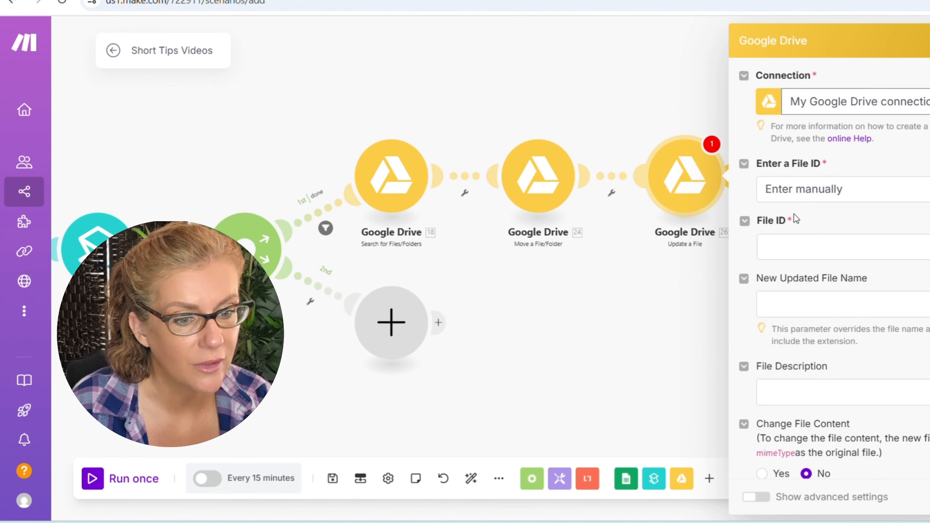
{"action": "left_click", "coordinate": [785, 243]}
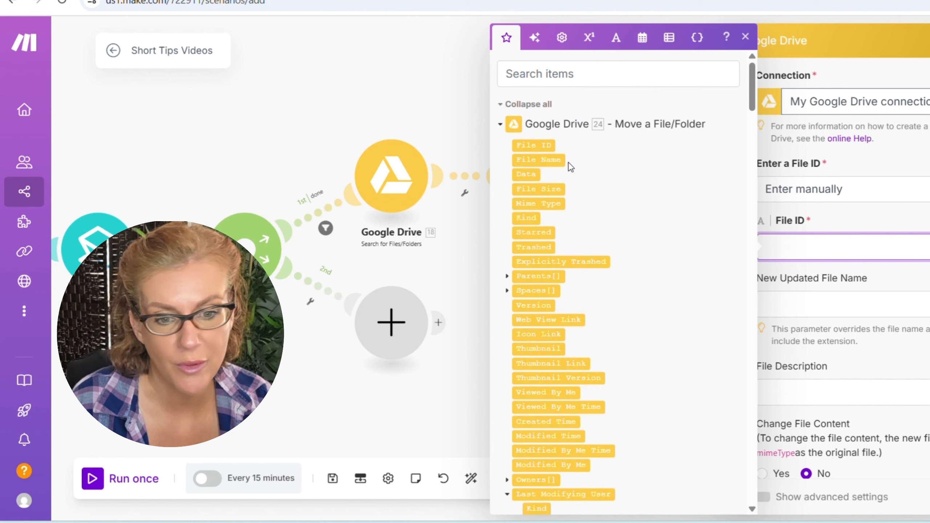
{"action": "left_click_drag", "start_coordinate": [533, 145], "coordinate": [820, 248]}
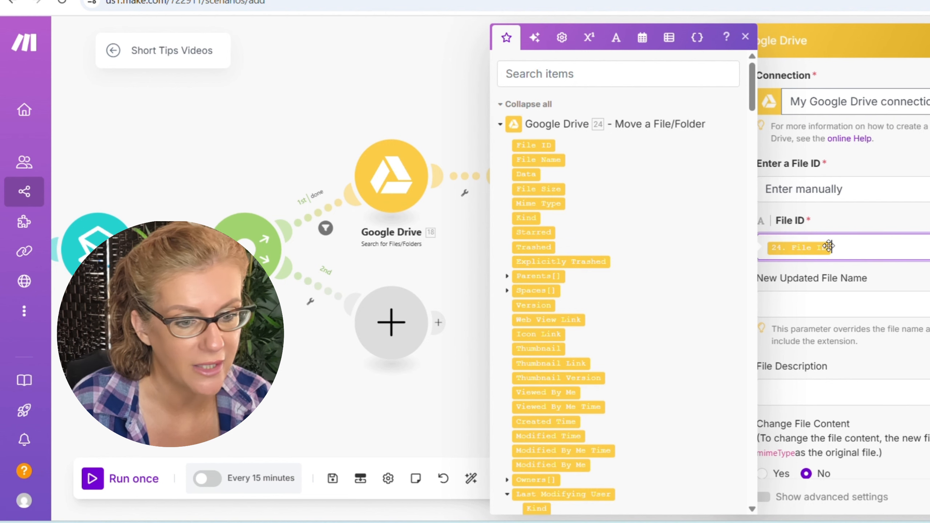
Set the new updated file name to the Value from the Topic Get a Cell module and save the Update a File module.
{"action": "left_click", "coordinate": [865, 301]}
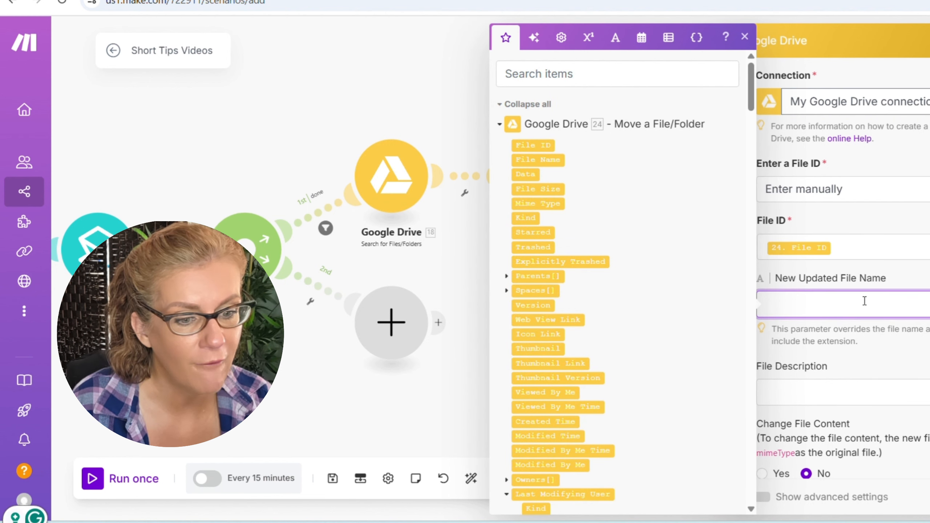
{"action": "scroll", "coordinate": [695, 331], "scroll_direction": "down", "scroll_amount": 20}
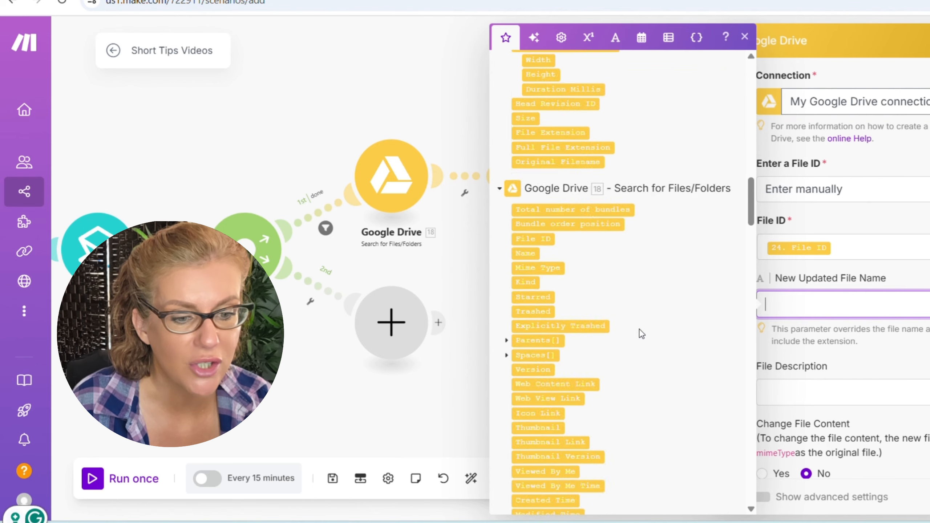
{"action": "scroll", "coordinate": [639, 329], "scroll_direction": "down", "scroll_amount": 20}
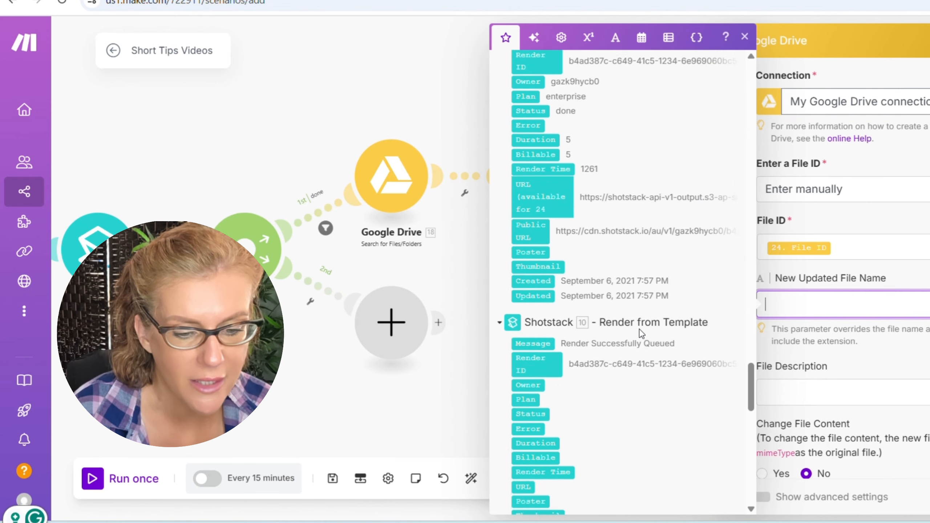
{"action": "scroll", "coordinate": [639, 329], "scroll_direction": "down", "scroll_amount": 5}
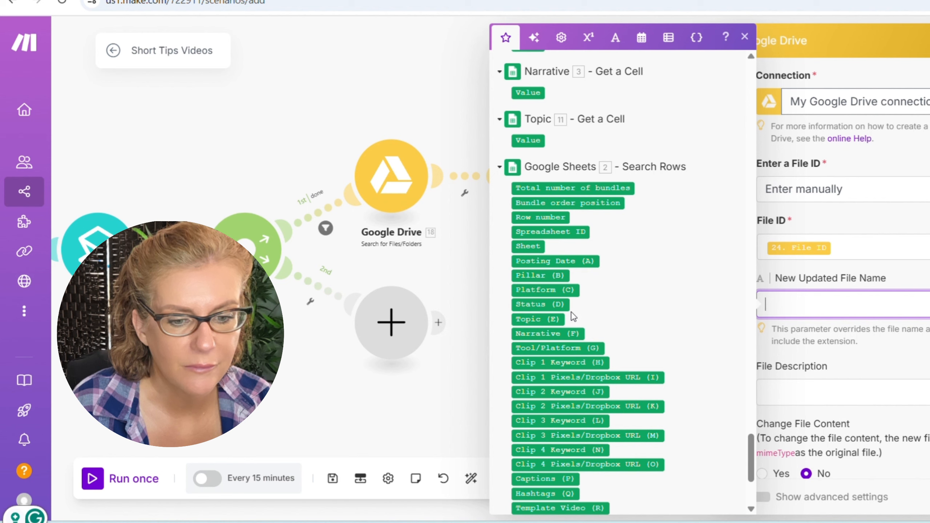
{"action": "scroll", "coordinate": [537, 333], "scroll_direction": "down", "scroll_amount": 2}
{"action": "scroll", "coordinate": [537, 333], "scroll_direction": "up", "scroll_amount": 6}
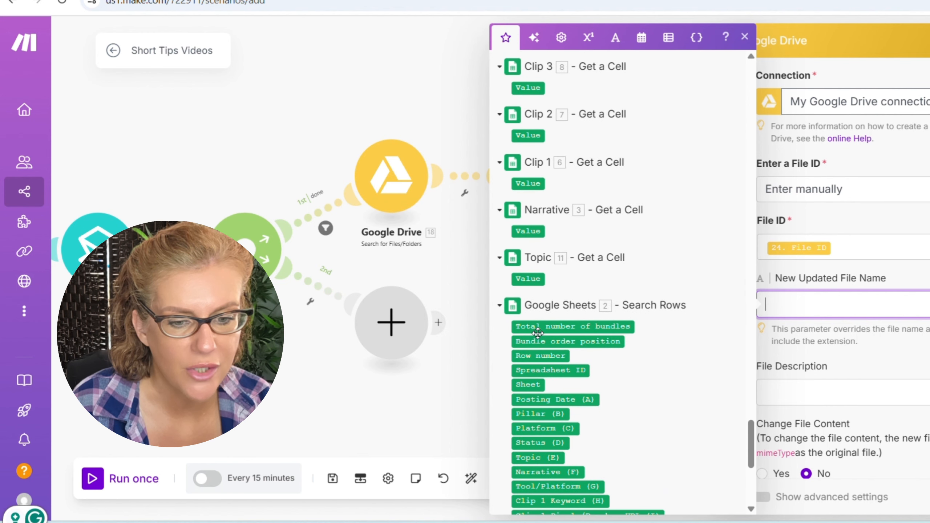
{"action": "scroll", "coordinate": [537, 334], "scroll_direction": "down", "scroll_amount": 2}
{"action": "scroll", "coordinate": [538, 333], "scroll_direction": "up", "scroll_amount": 2}
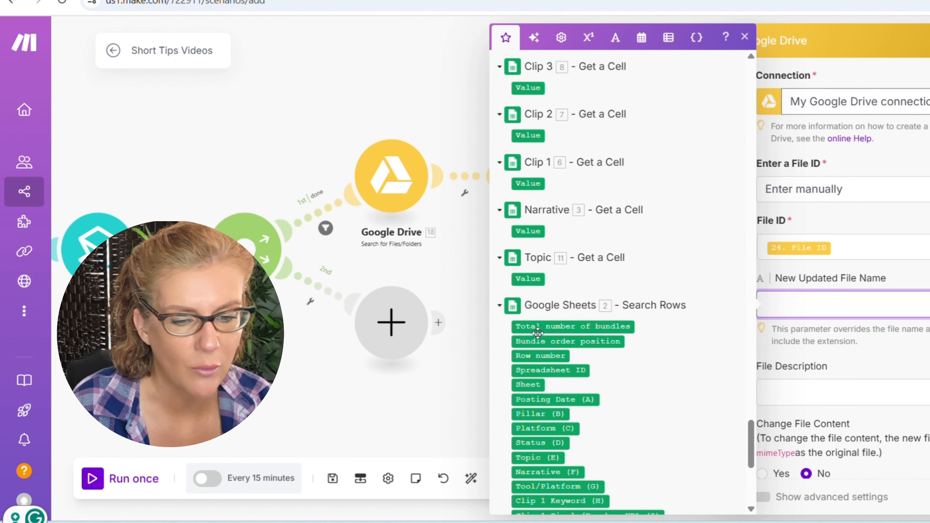
{"action": "left_click", "coordinate": [530, 279]}
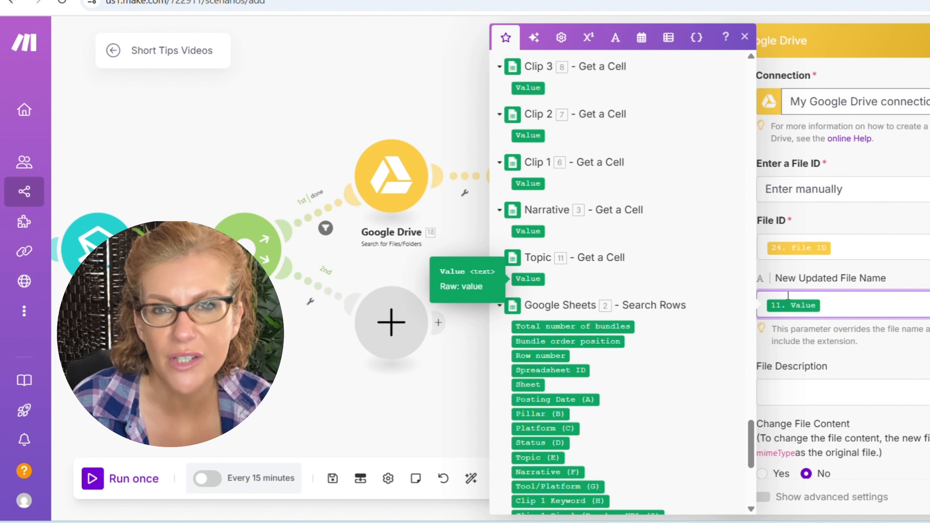
{"action": "left_click", "coordinate": [852, 365]}
{"action": "scroll", "coordinate": [835, 370], "scroll_direction": "down", "scroll_amount": 1}
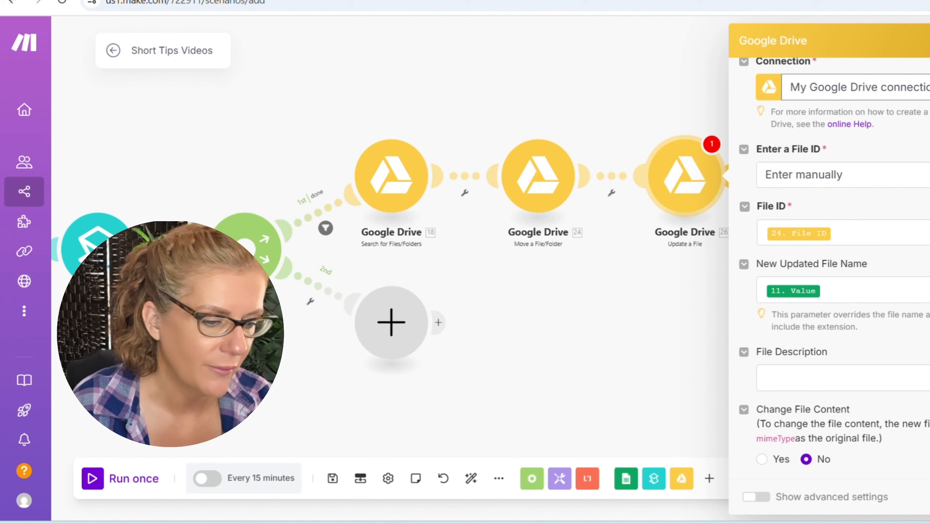
{"action": "left_click", "coordinate": [929, 497]}
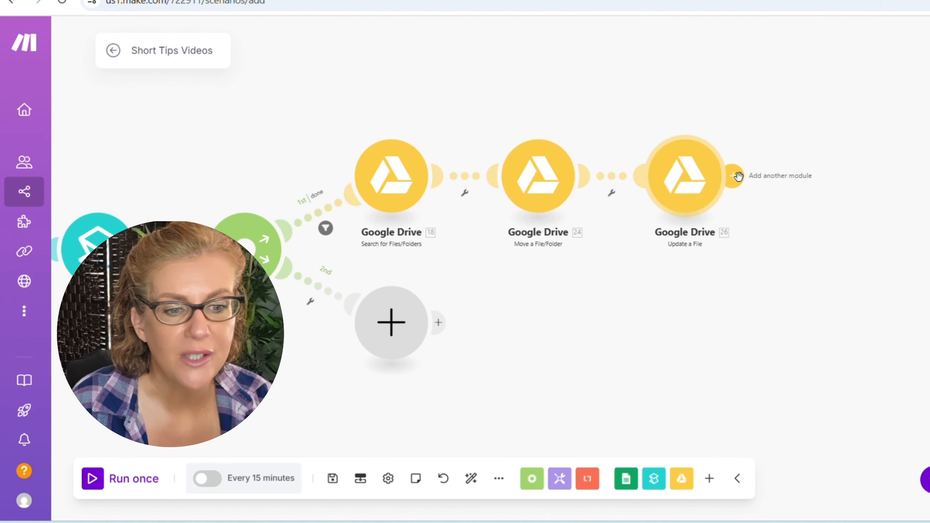
Switch to the NaiLD IT Content Calendar in Google Sheets and add a table column after Template Video on the Educate sheet.
{"action": "left_click", "coordinate": [542, 522]}
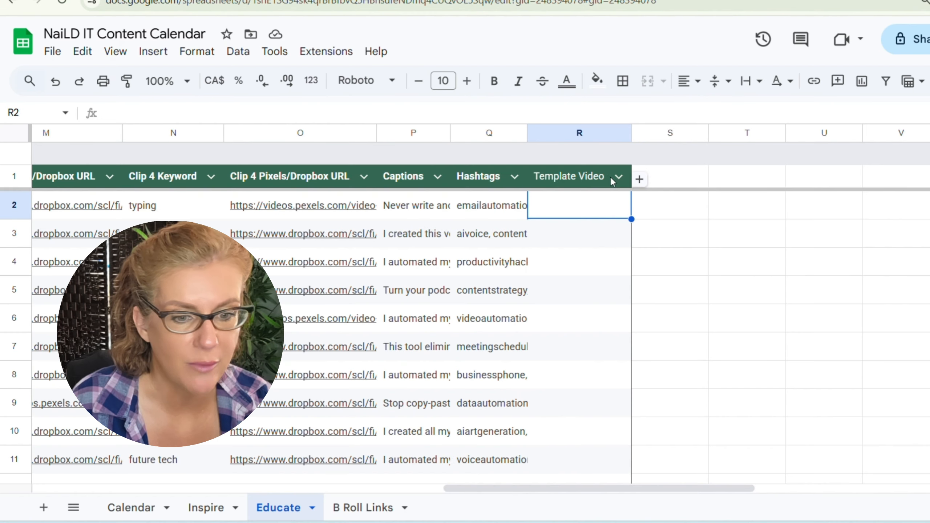
{"action": "left_click", "coordinate": [641, 179]}
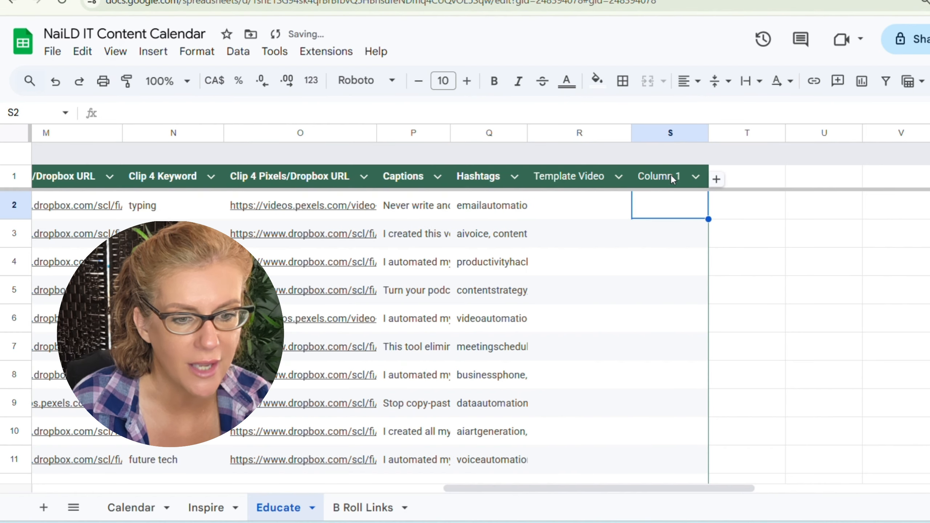
{"action": "left_click", "coordinate": [671, 177]}
{"action": "right_click", "coordinate": [672, 177]}
{"action": "mouse_move", "coordinate": [672, 172]}
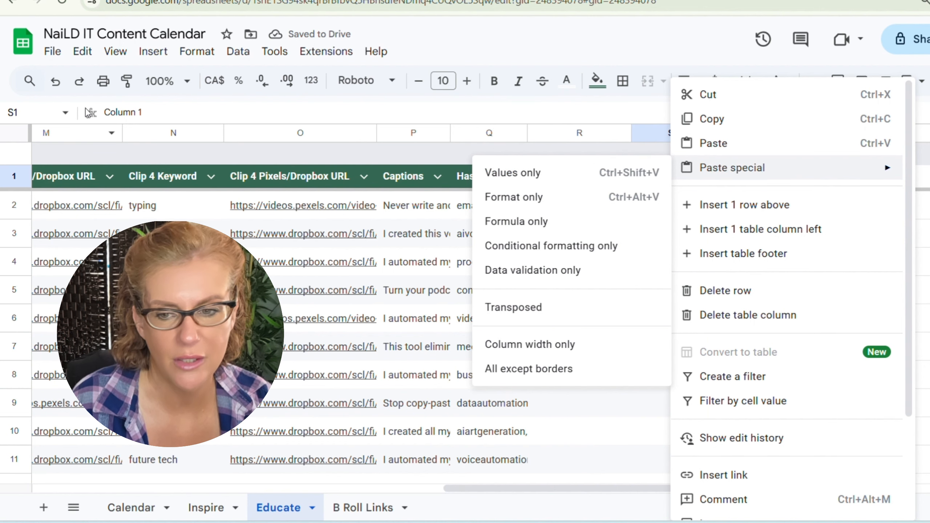
{"action": "left_click", "coordinate": [929, 346]}
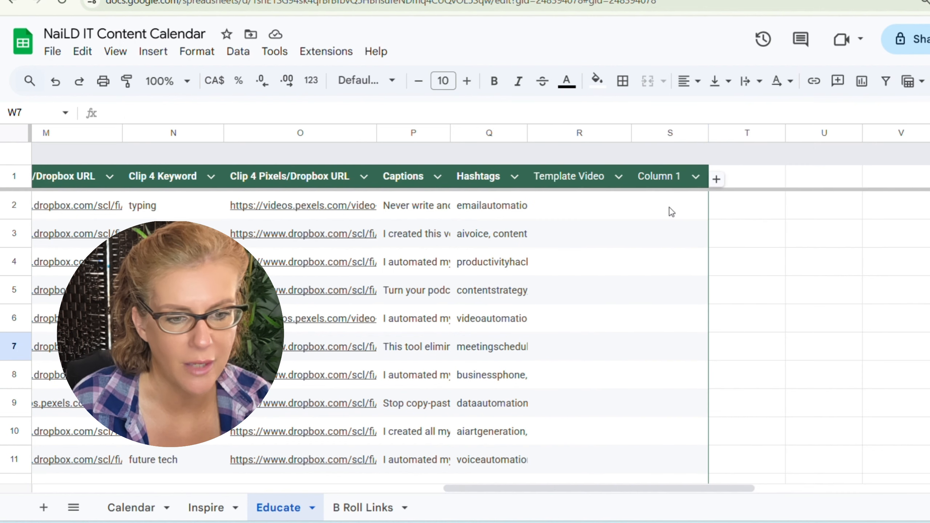
Rename the header of the new column S to Render Status.
{"action": "left_click", "coordinate": [655, 174]}
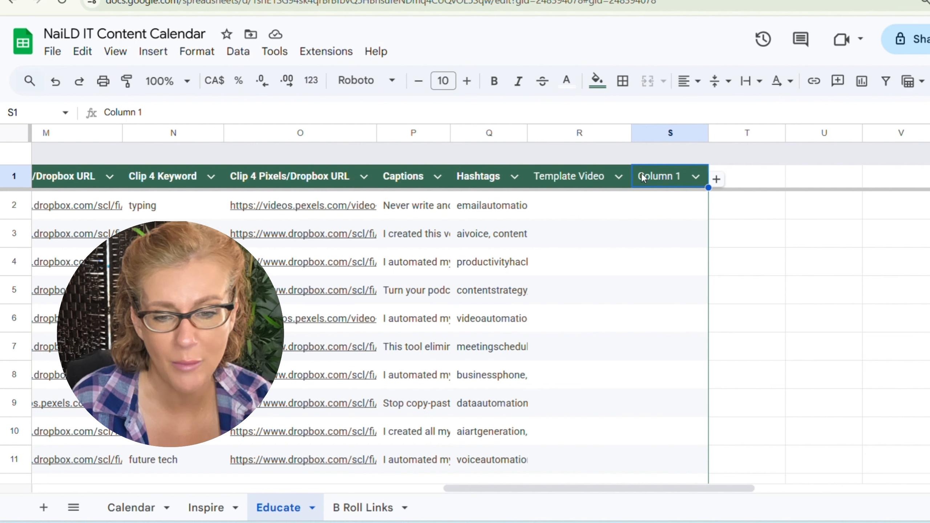
{"action": "type", "text": "Ren"}
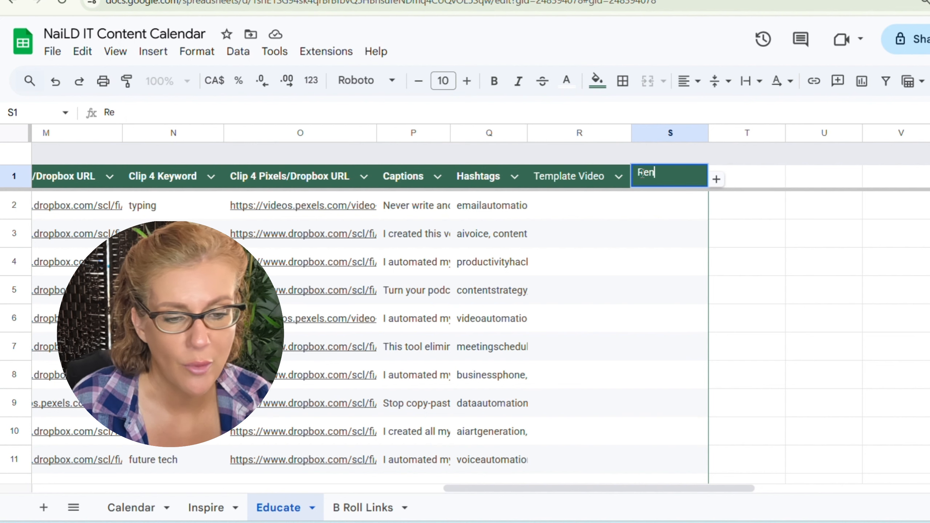
{"action": "type", "text": "der Stat"}
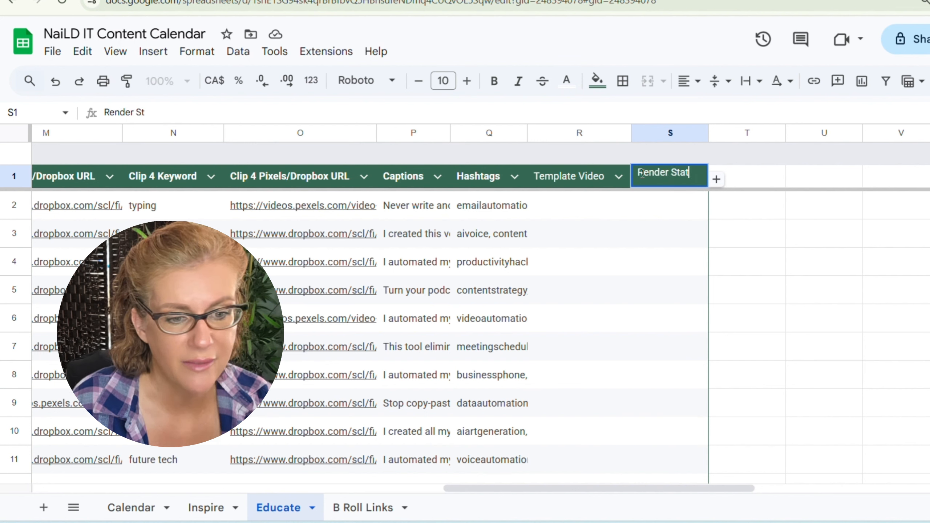
{"action": "type", "text": "us"}
{"action": "key", "text": "Return"}
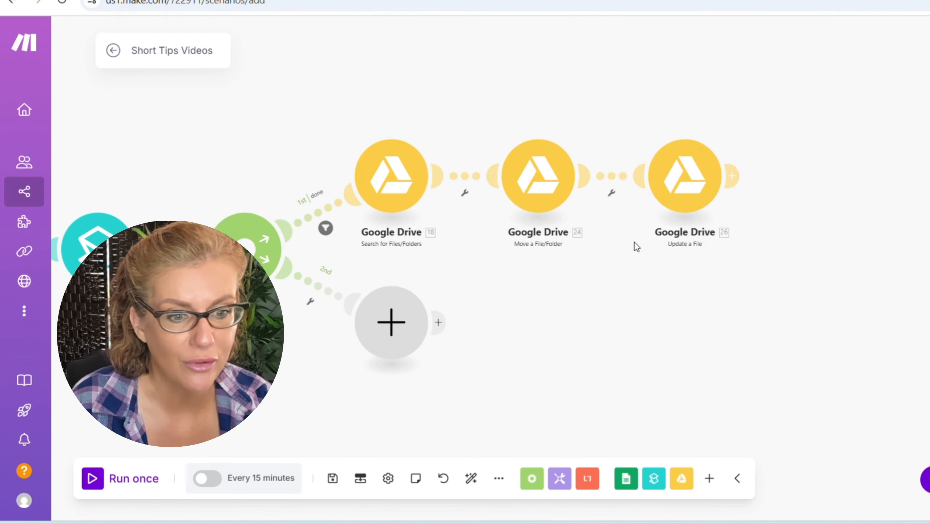
Add a Google Sheets Update a Cell module after the Google Drive Update a File module.
{"action": "left_click", "coordinate": [731, 176]}
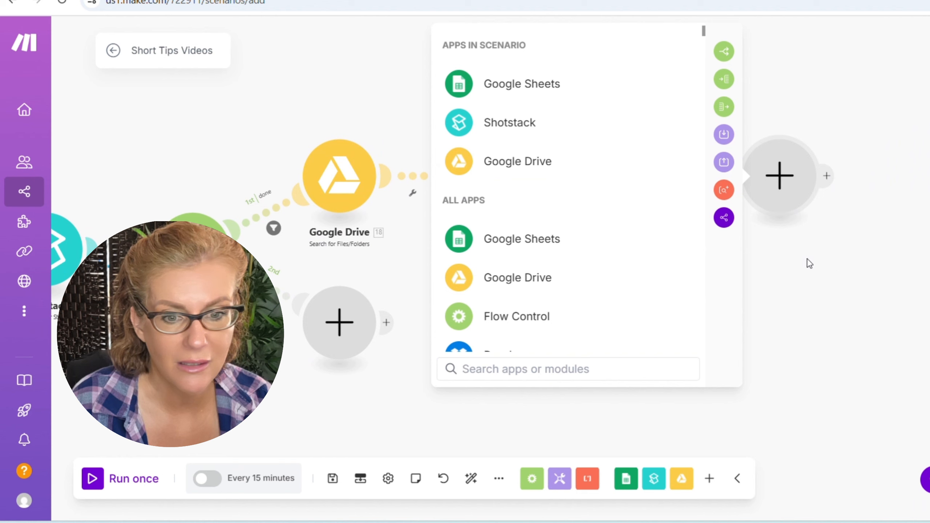
{"action": "left_click", "coordinate": [540, 88]}
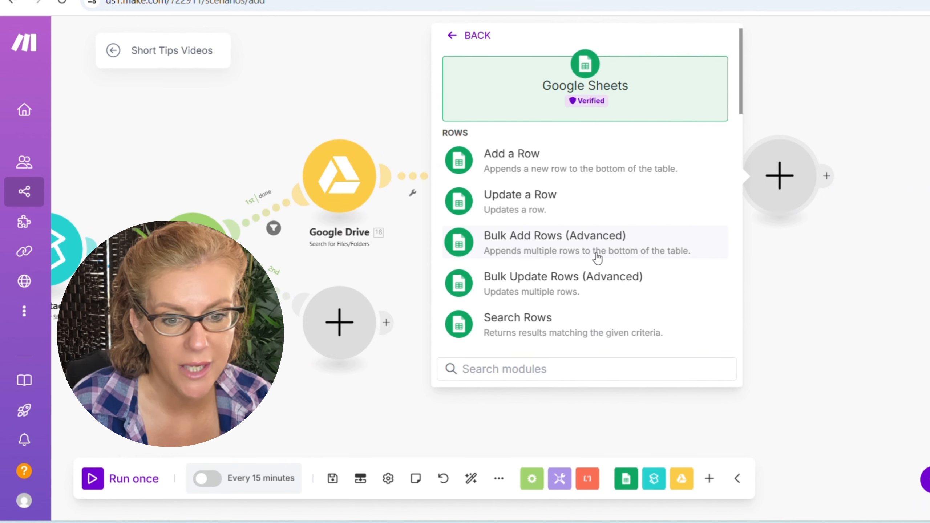
{"action": "scroll", "coordinate": [598, 259], "scroll_direction": "down", "scroll_amount": 5}
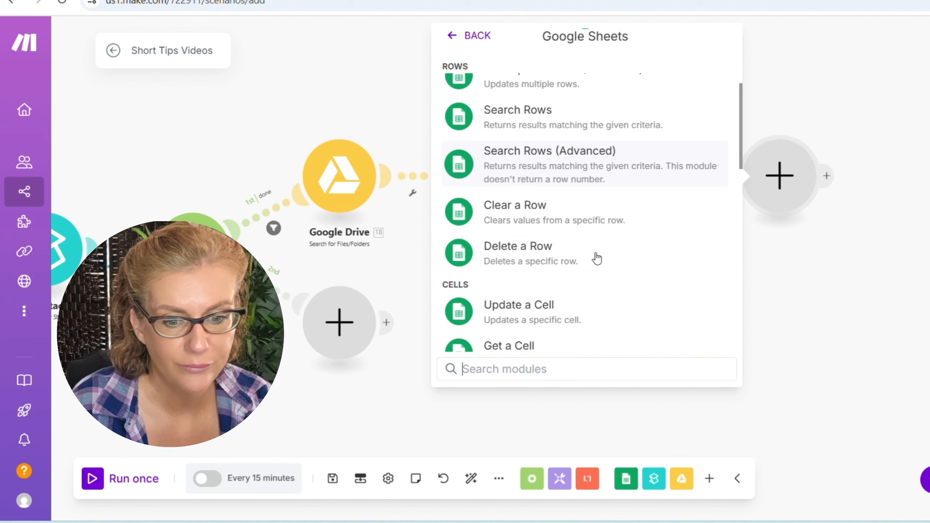
{"action": "scroll", "coordinate": [597, 259], "scroll_direction": "down", "scroll_amount": 2}
{"action": "left_click", "coordinate": [544, 252]}
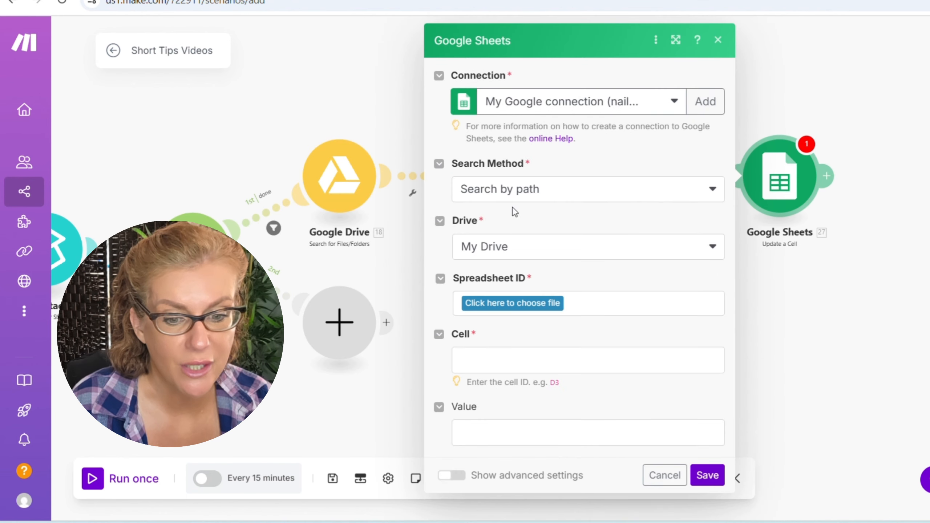
Point the Update a Cell module to the NaiLD IT Content Calendar spreadsheet and its Educate sheet.
{"action": "left_click", "coordinate": [525, 309]}
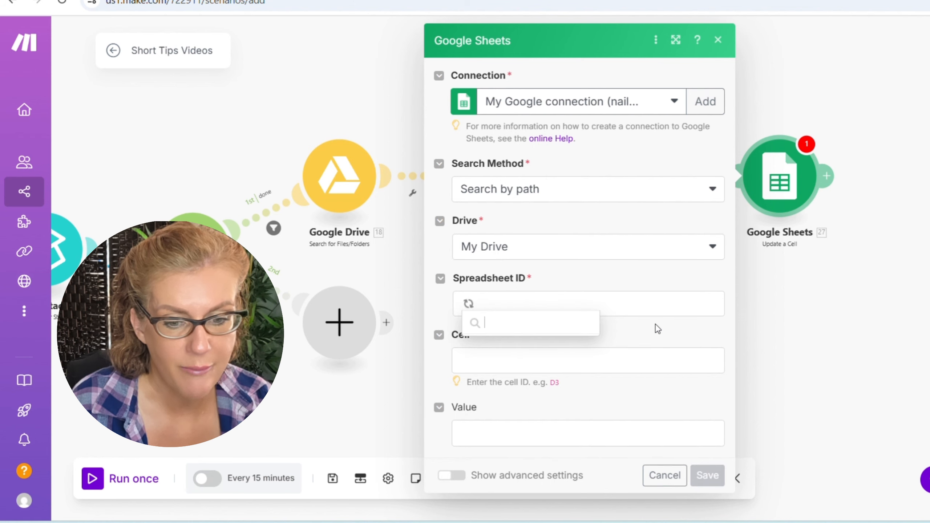
{"action": "scroll", "coordinate": [522, 410], "scroll_direction": "down", "scroll_amount": 2}
{"action": "scroll", "coordinate": [523, 411], "scroll_direction": "down", "scroll_amount": 3}
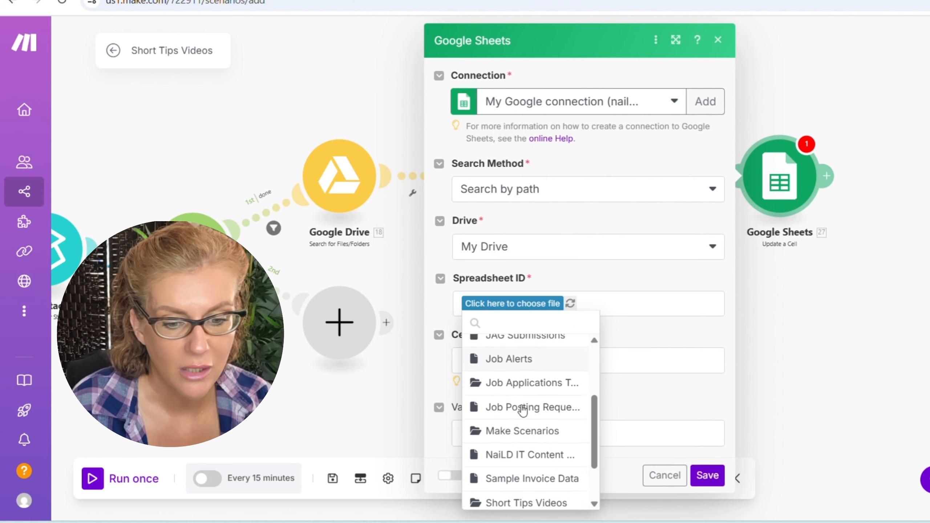
{"action": "left_click", "coordinate": [520, 421]}
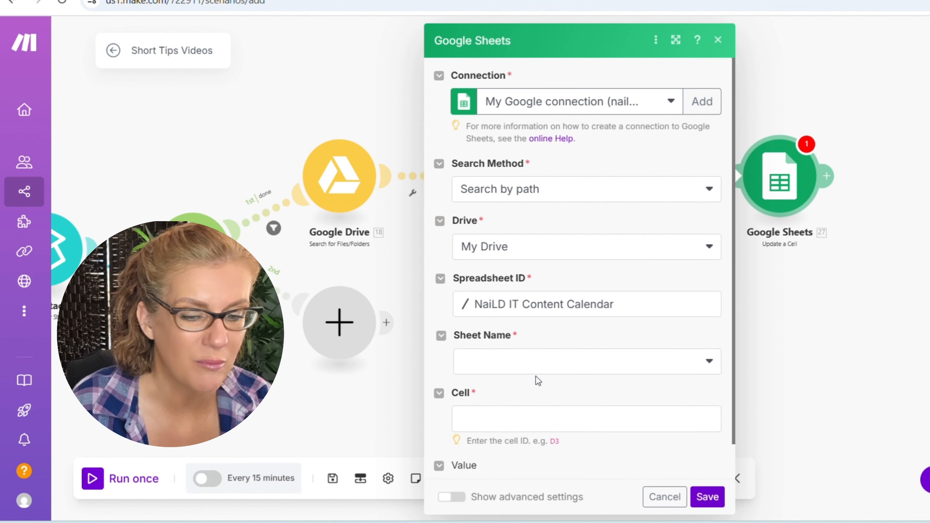
{"action": "left_click", "coordinate": [529, 368]}
{"action": "left_click", "coordinate": [509, 390]}
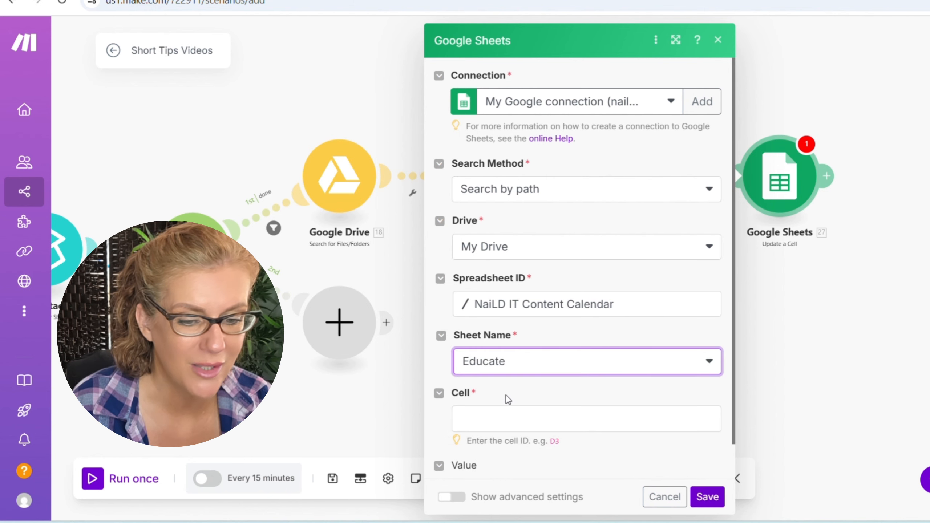
Set the Cell to T followed by the i variable from the Tools Increment function.
{"action": "left_click", "coordinate": [527, 419]}
{"action": "scroll", "coordinate": [826, 361], "scroll_direction": "down", "scroll_amount": 5}
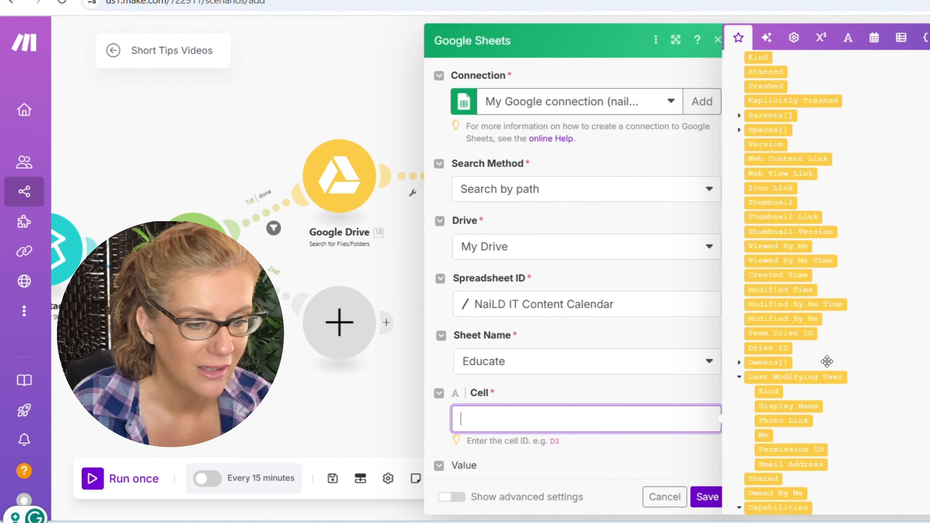
{"action": "scroll", "coordinate": [827, 361], "scroll_direction": "down", "scroll_amount": 15}
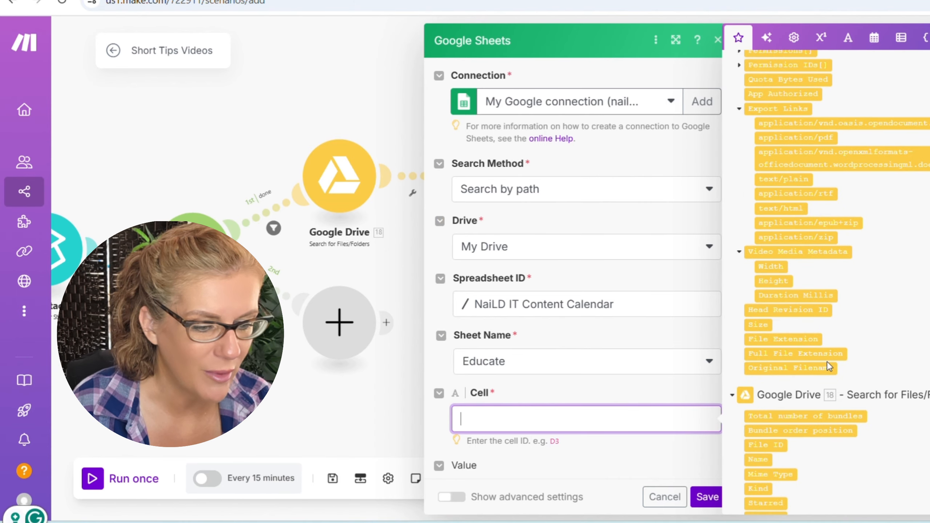
{"action": "scroll", "coordinate": [827, 361], "scroll_direction": "down", "scroll_amount": 15}
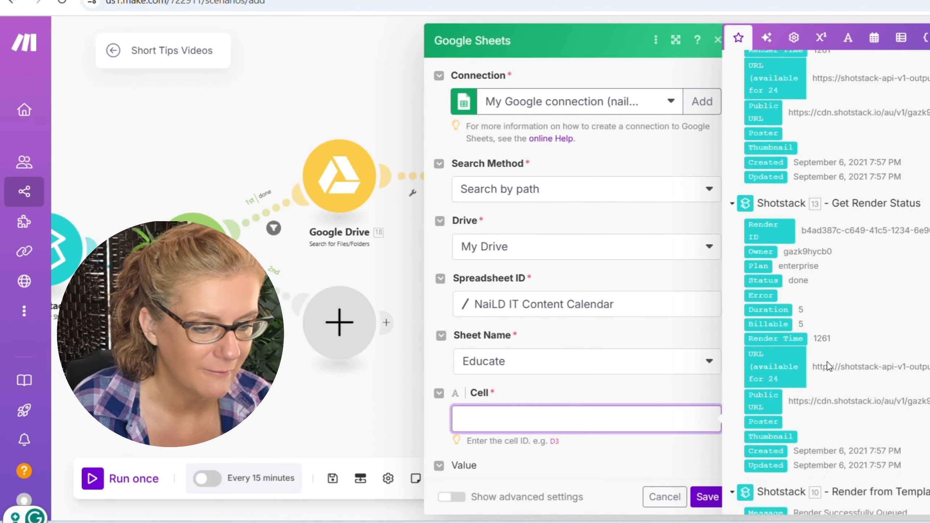
{"action": "scroll", "coordinate": [827, 361], "scroll_direction": "down", "scroll_amount": 20}
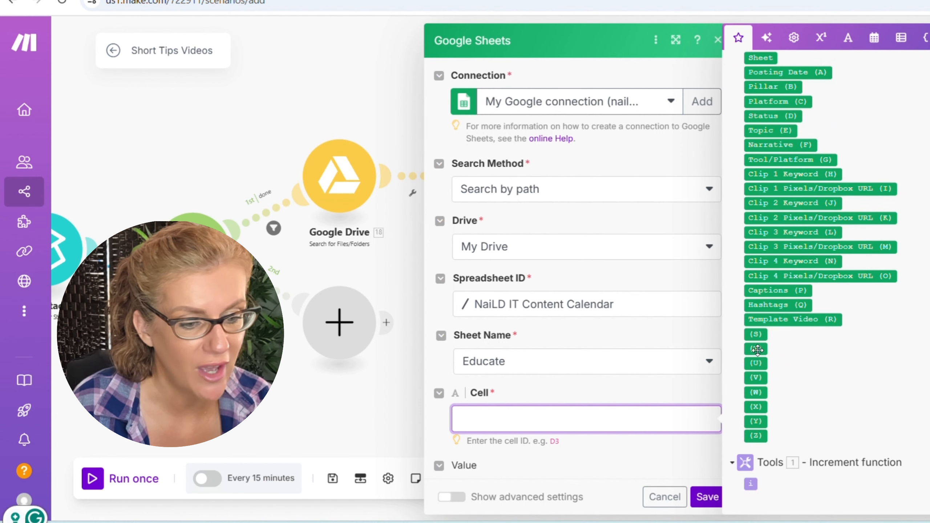
{"action": "type", "text": "T"}
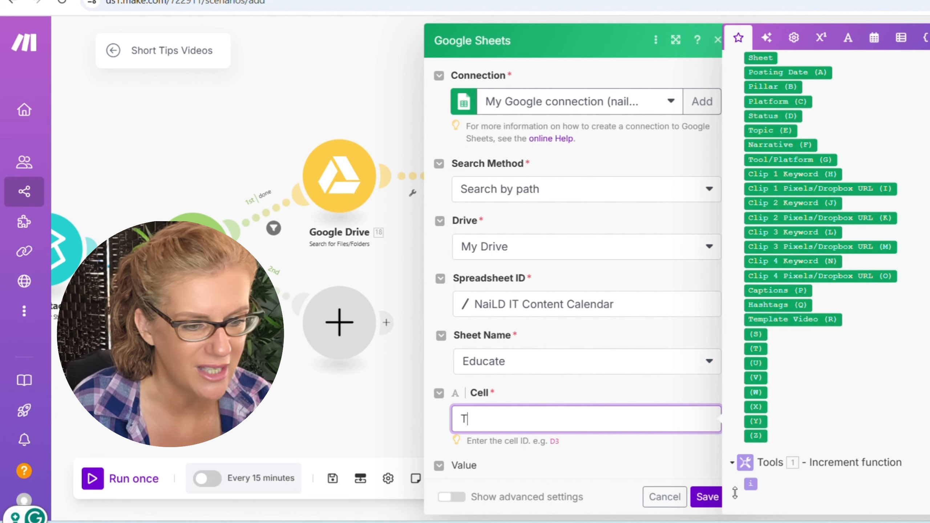
{"action": "left_click", "coordinate": [752, 486]}
Set the cell value to Rendered and save the Update a Cell module.
{"action": "scroll", "coordinate": [592, 440], "scroll_direction": "down", "scroll_amount": 1}
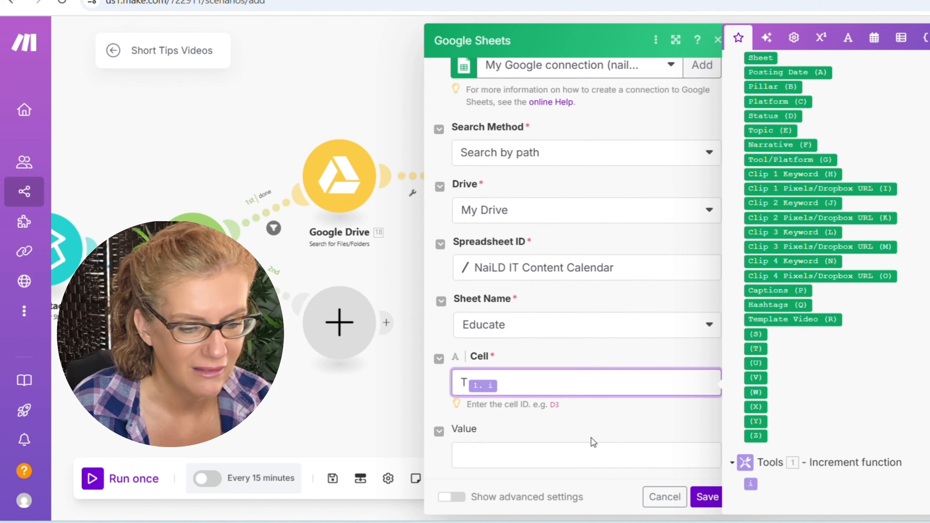
{"action": "left_click", "coordinate": [557, 453]}
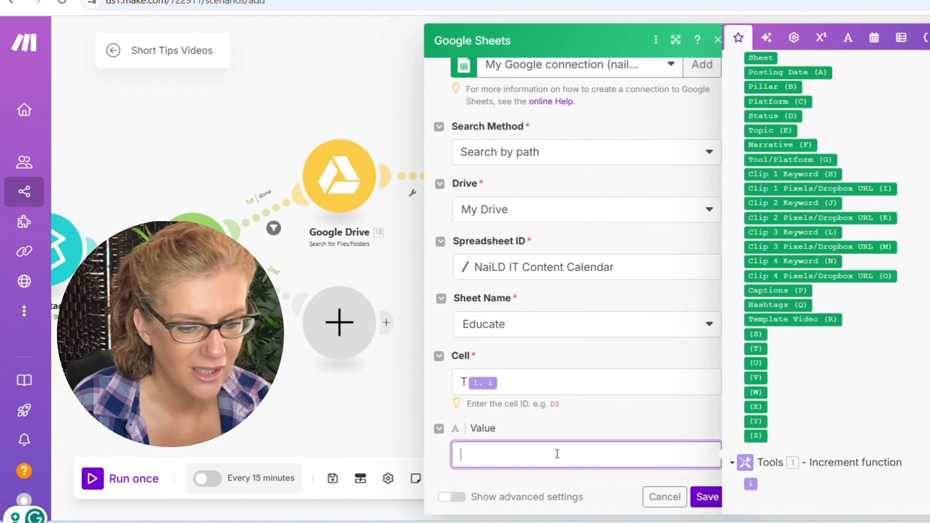
{"action": "type", "text": "Rend"}
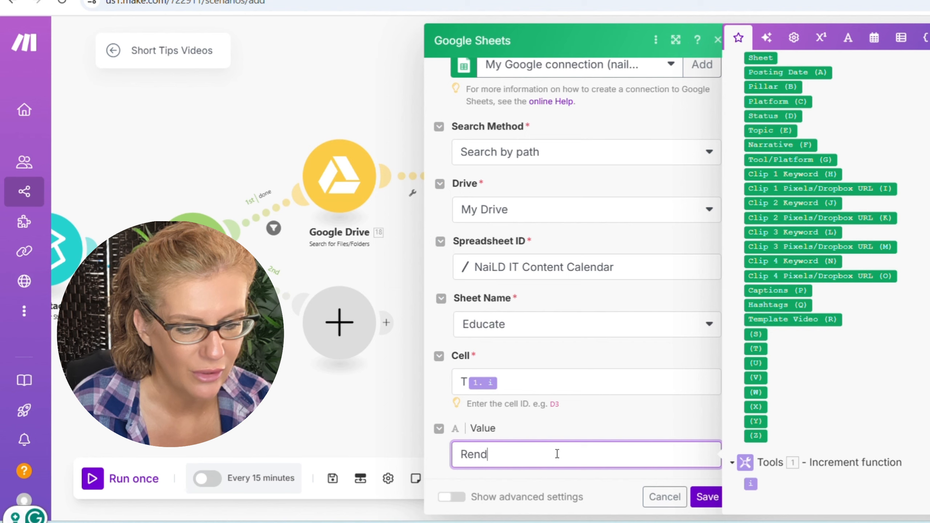
{"action": "type", "text": "ered"}
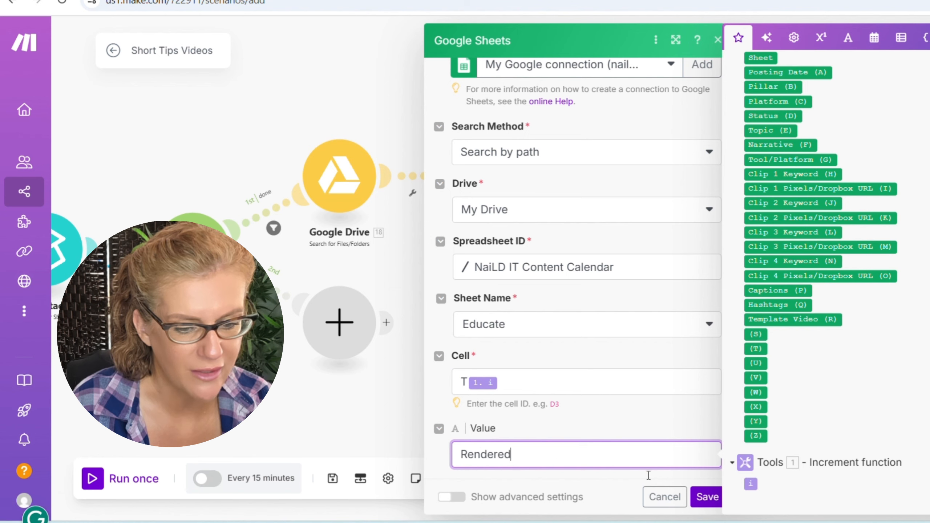
{"action": "left_click", "coordinate": [708, 497]}
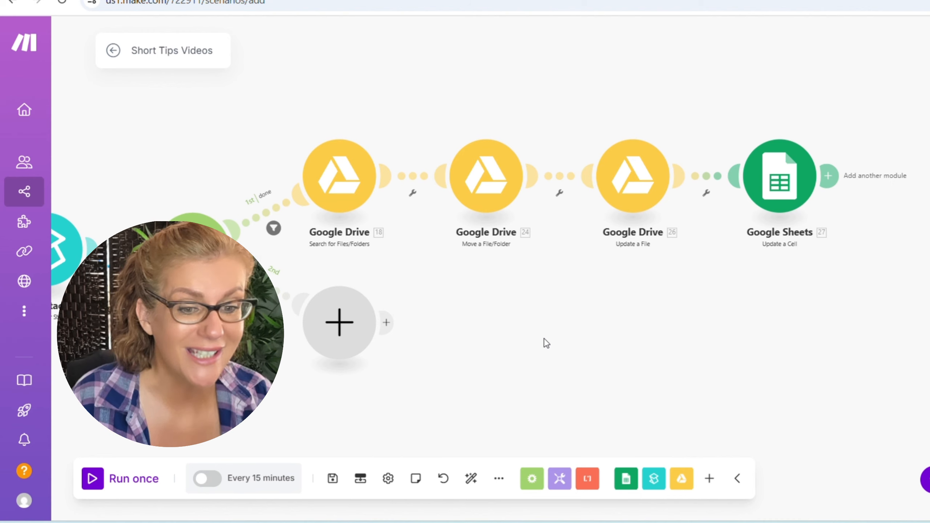
{"action": "left_click_drag", "start_coordinate": [551, 338], "coordinate": [615, 334]}
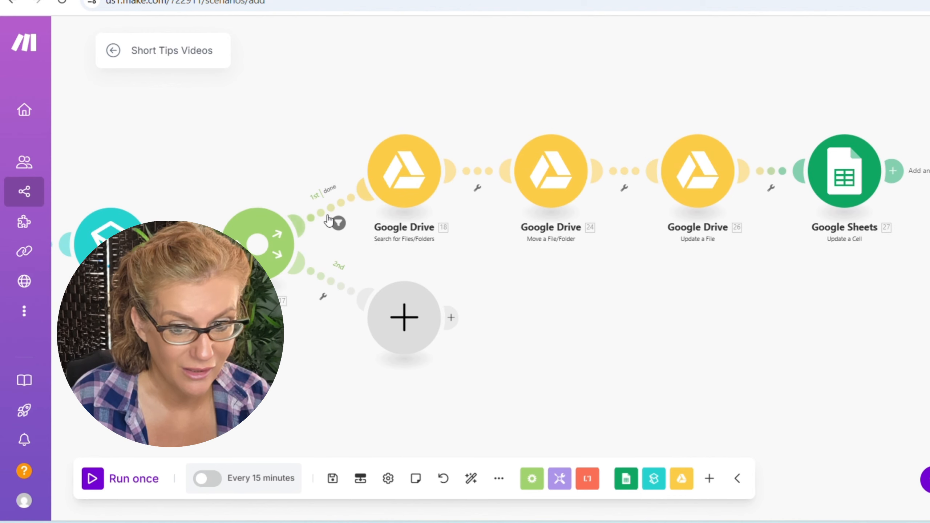
{"action": "left_click", "coordinate": [393, 313]}
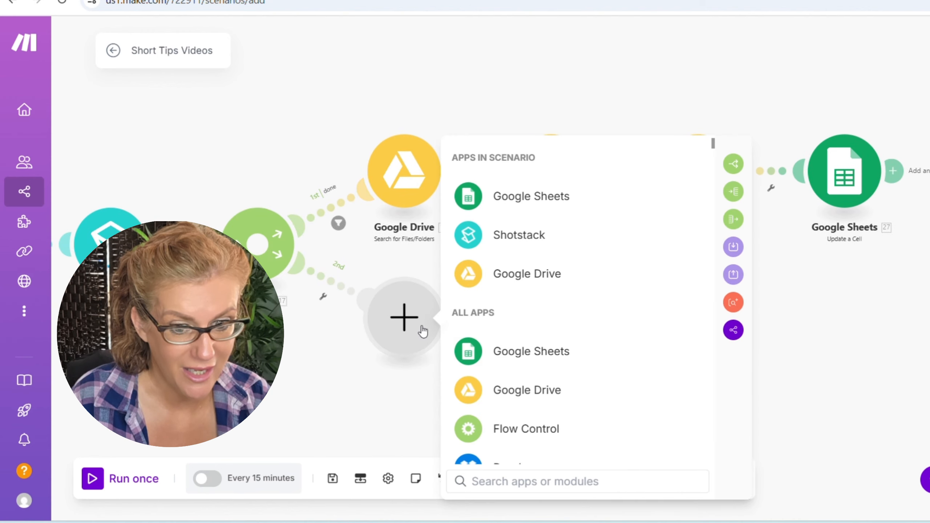
{"action": "left_click", "coordinate": [514, 195]}
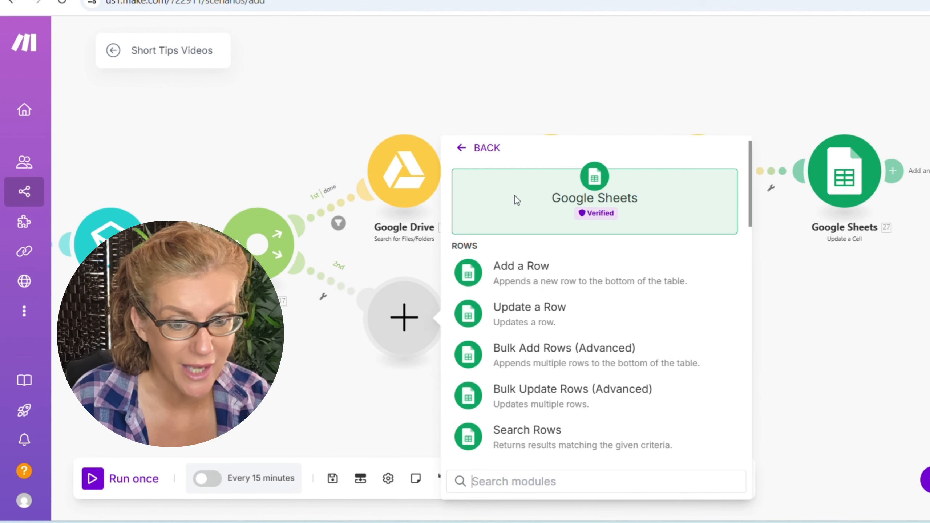
{"action": "left_click", "coordinate": [464, 158]}
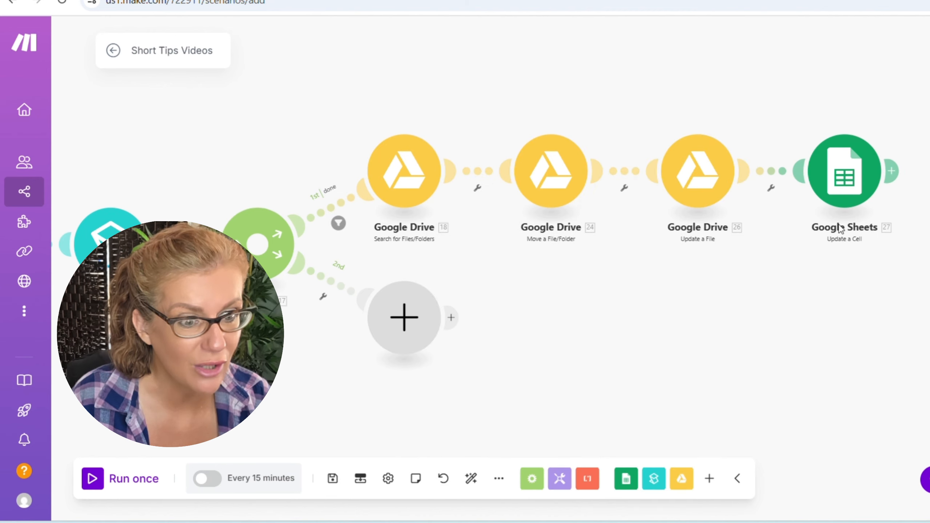
Clone the Google Sheets Update a Cell module onto the 2nd route after the done router, deleting that route's empty placeholder module.
{"action": "right_click", "coordinate": [844, 188]}
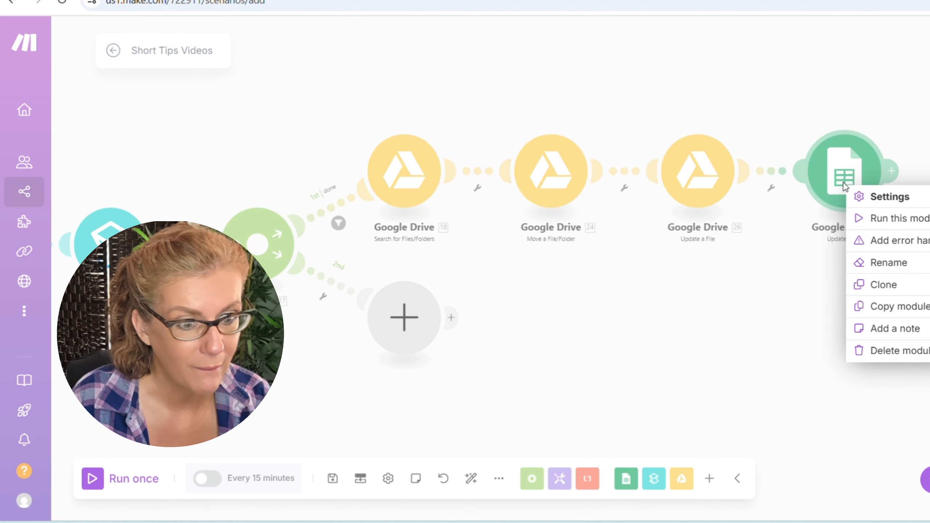
{"action": "left_click", "coordinate": [883, 285]}
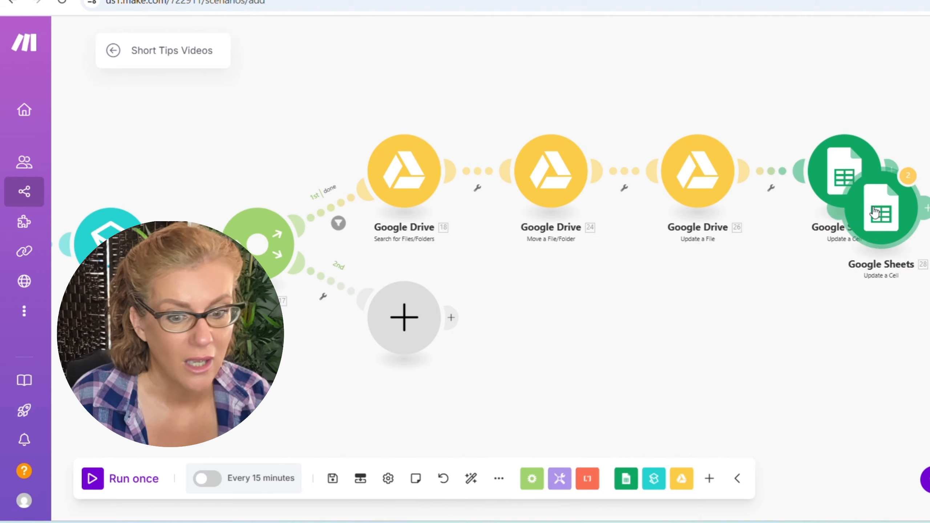
{"action": "left_click", "coordinate": [510, 319]}
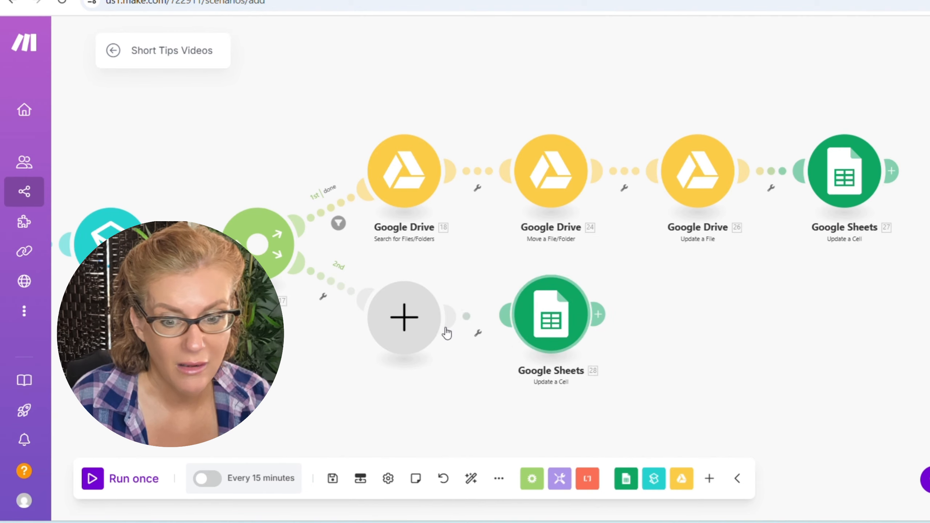
{"action": "right_click", "coordinate": [419, 322]}
{"action": "left_click", "coordinate": [448, 358]}
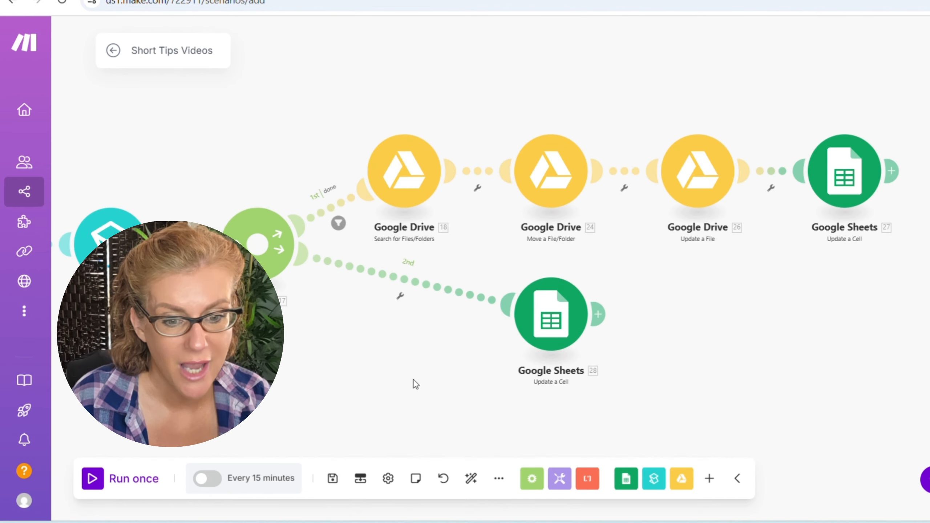
{"action": "left_click_drag", "start_coordinate": [536, 310], "coordinate": [413, 322]}
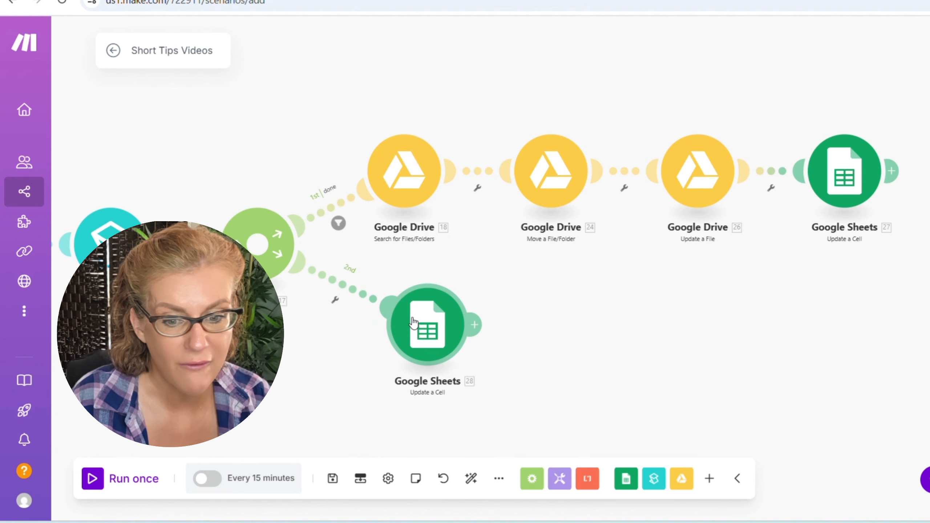
Set the value in the cloned Update a Cell module to Failed and save it.
{"action": "left_click", "coordinate": [422, 339]}
{"action": "scroll", "coordinate": [659, 345], "scroll_direction": "down", "scroll_amount": 5}
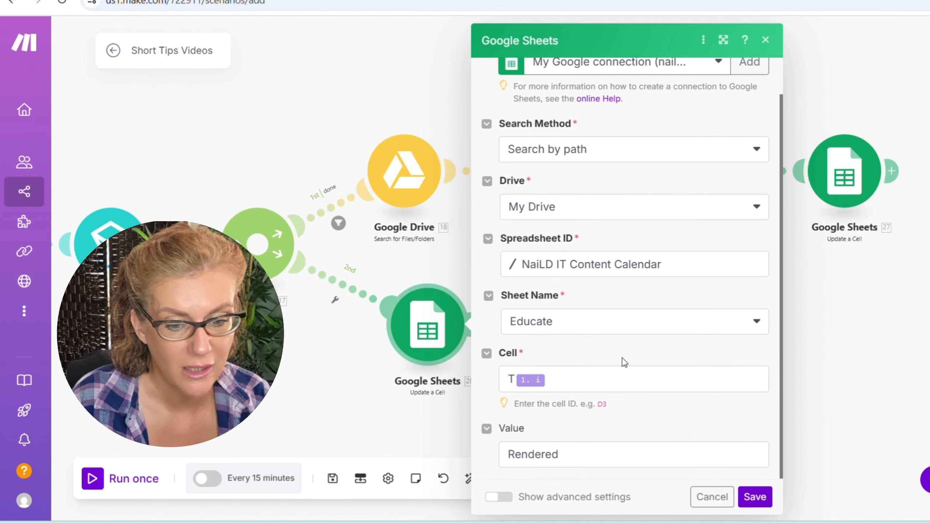
{"action": "double_click", "coordinate": [542, 461]}
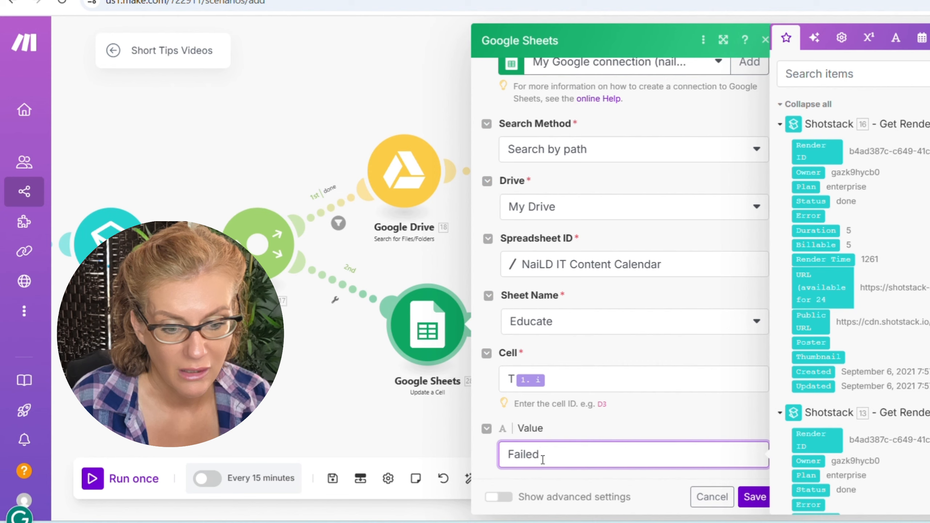
{"action": "type", "text": "Failed"}
{"action": "left_click", "coordinate": [751, 497]}
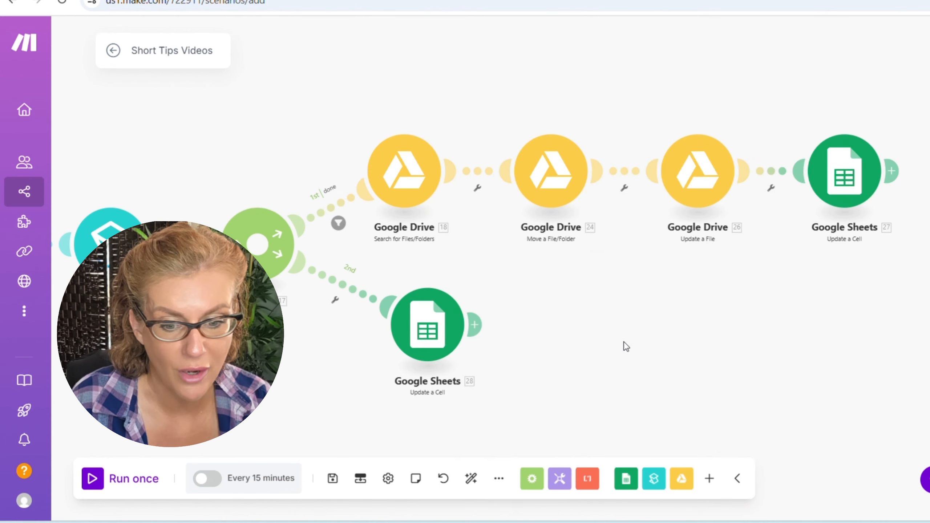
Clone the Failed Update a Cell module onto the earlier router's middle route and delete the empty placeholder module there.
{"action": "left_click_drag", "start_coordinate": [626, 341], "coordinate": [893, 249]}
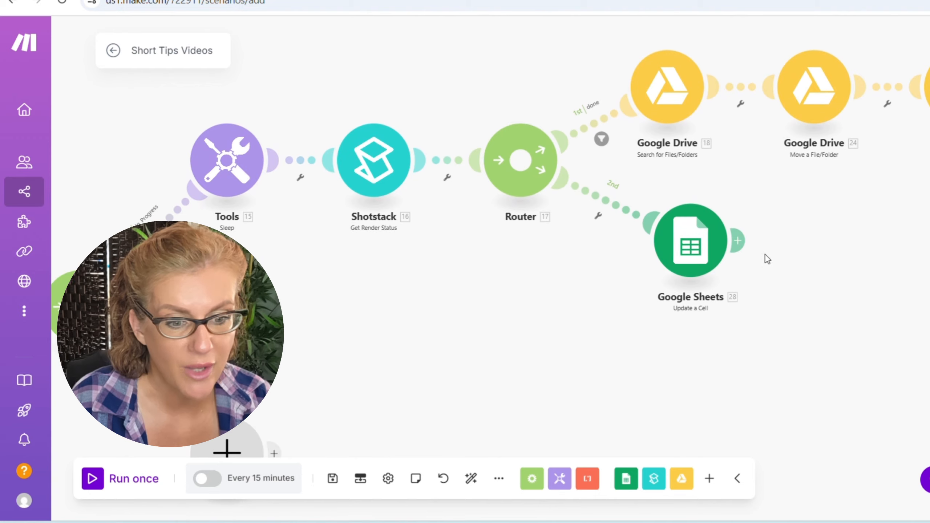
{"action": "right_click", "coordinate": [707, 252]}
{"action": "left_click", "coordinate": [746, 350]}
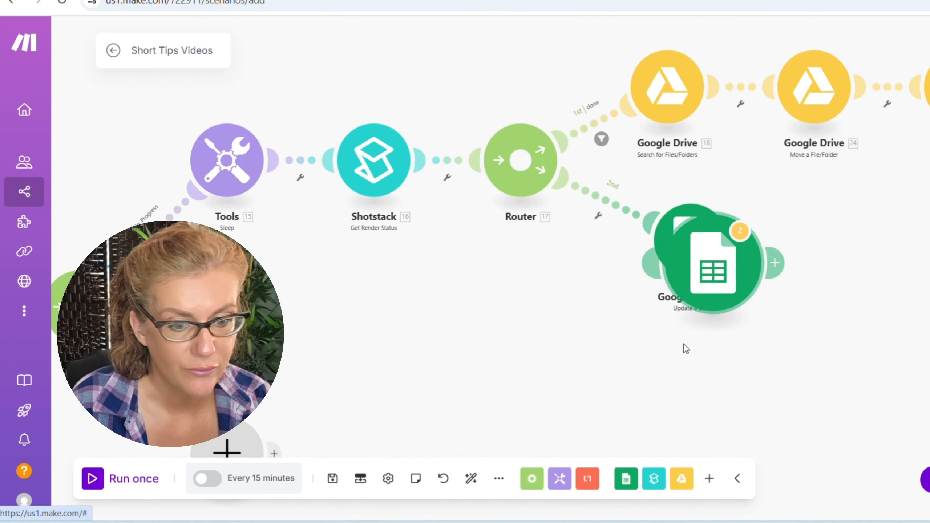
{"action": "mouse_move", "coordinate": [750, 273]}
{"action": "left_mouse_down"}
{"action": "mouse_move", "coordinate": [365, 344]}
{"action": "mouse_move", "coordinate": [376, 297]}
{"action": "left_mouse_up"}
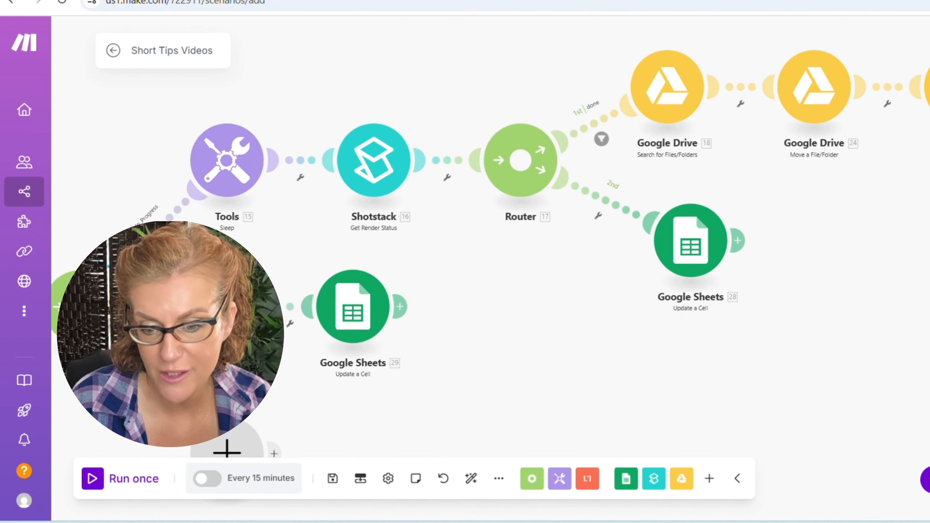
{"action": "right_click", "coordinate": [251, 315]}
{"action": "left_click", "coordinate": [288, 357]}
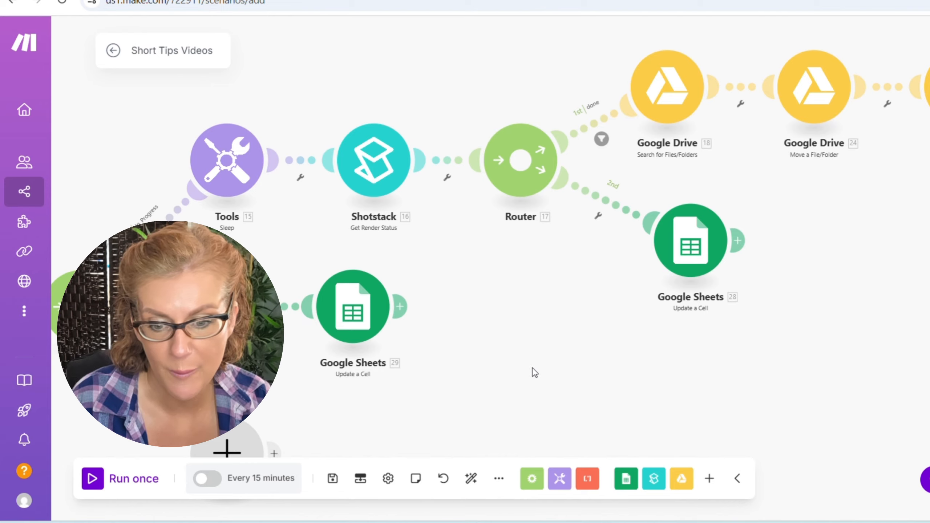
{"action": "left_click_drag", "start_coordinate": [532, 368], "coordinate": [281, 380]}
{"action": "left_click_drag", "start_coordinate": [519, 337], "coordinate": [517, 411]}
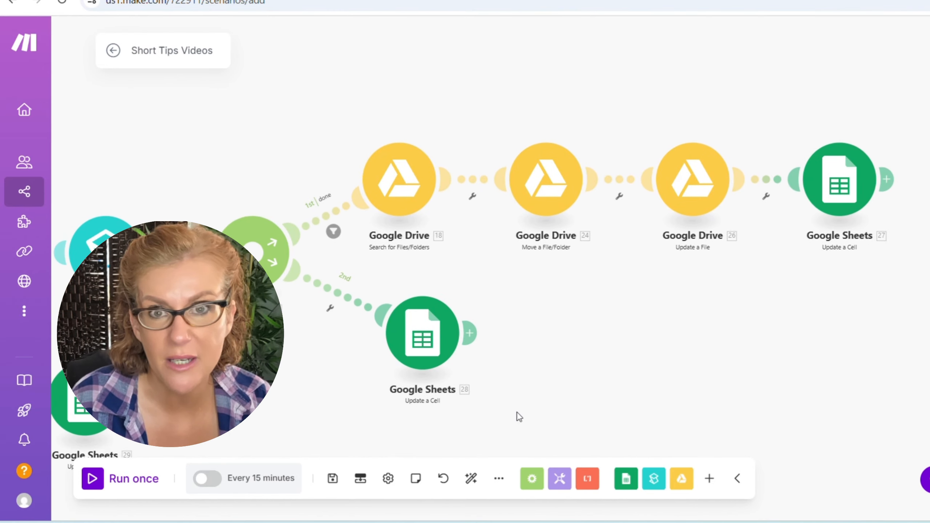
Duplicate the done route's three Google Drive modules and Update a Cell module onto the first router's 3rd route, deleting its empty placeholder module.
{"action": "left_click_drag", "start_coordinate": [312, 83], "coordinate": [923, 256]}
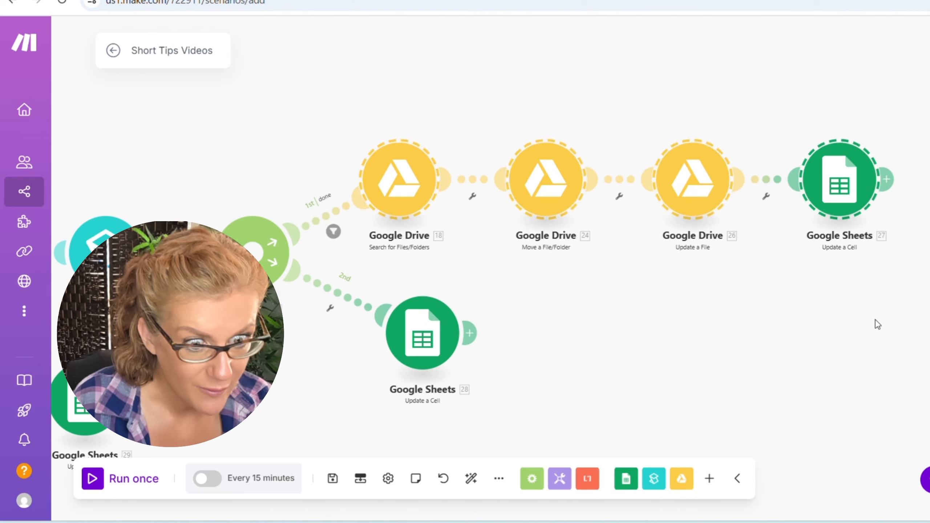
{"action": "left_click_drag", "start_coordinate": [782, 343], "coordinate": [897, 156]}
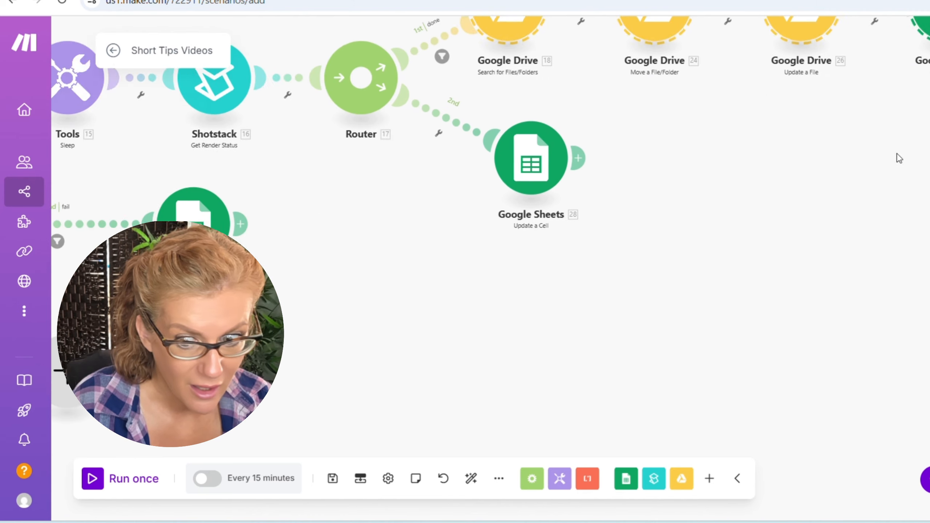
{"action": "left_click_drag", "start_coordinate": [707, 295], "coordinate": [801, 232]}
{"action": "scroll", "coordinate": [726, 274], "scroll_direction": "down", "scroll_amount": 5}
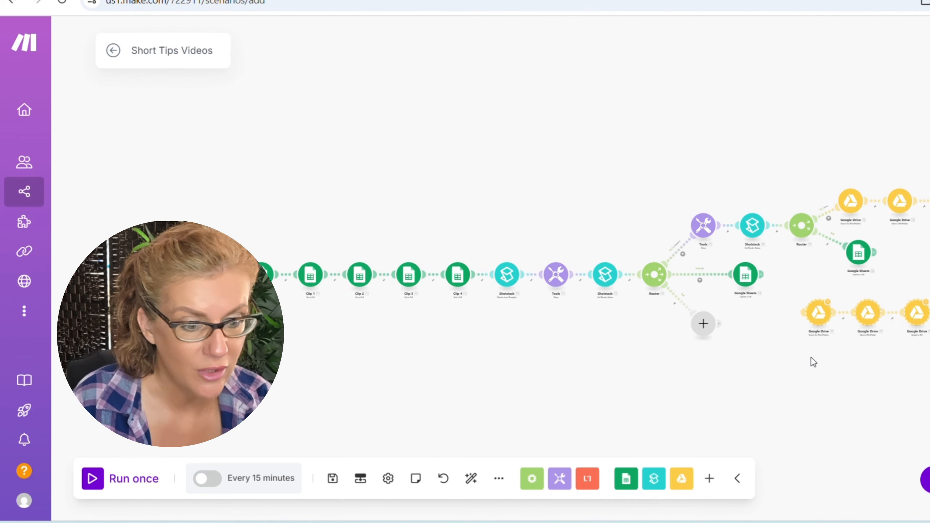
{"action": "left_click_drag", "start_coordinate": [707, 297], "coordinate": [636, 308]}
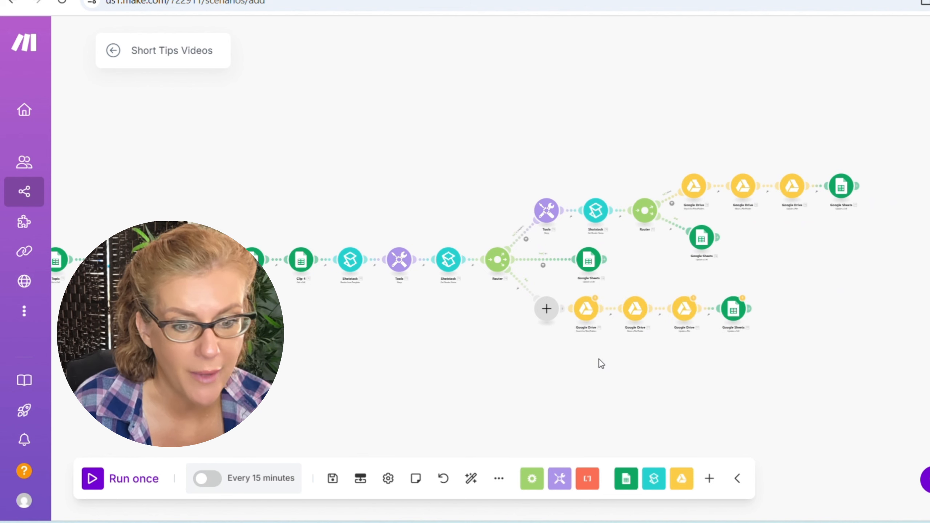
{"action": "scroll", "coordinate": [600, 364], "scroll_direction": "up", "scroll_amount": 5}
{"action": "left_click_drag", "start_coordinate": [535, 249], "coordinate": [497, 258]}
{"action": "right_click", "coordinate": [495, 252]}
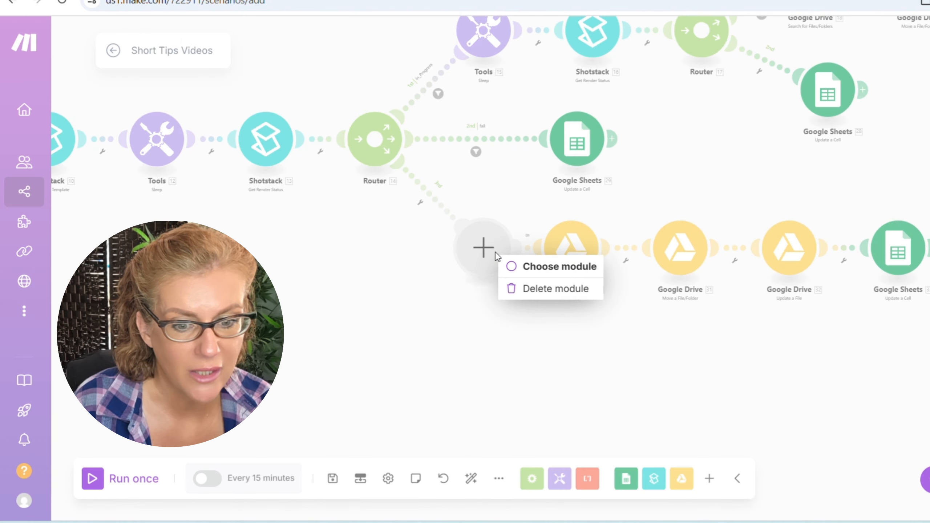
{"action": "left_click", "coordinate": [531, 289]}
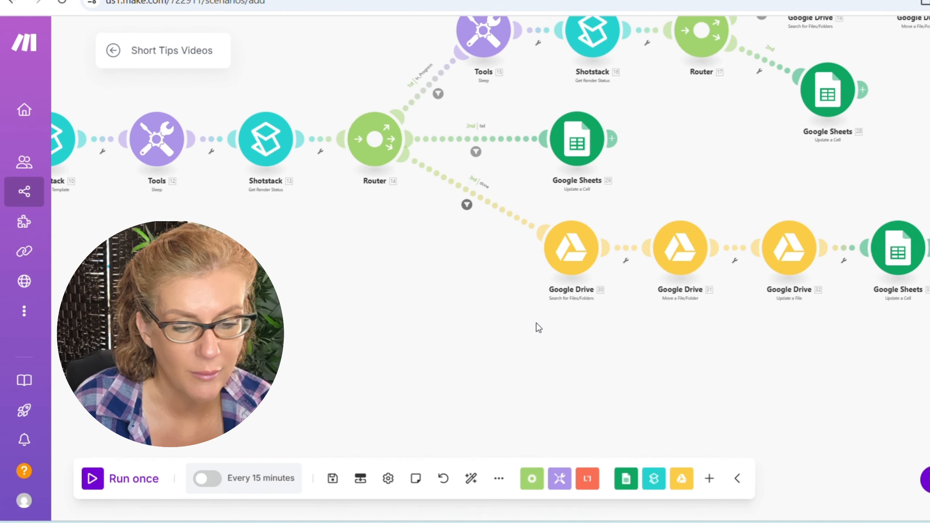
Auto-align all modules in the scenario and save the scenario.
{"action": "left_click", "coordinate": [471, 479]}
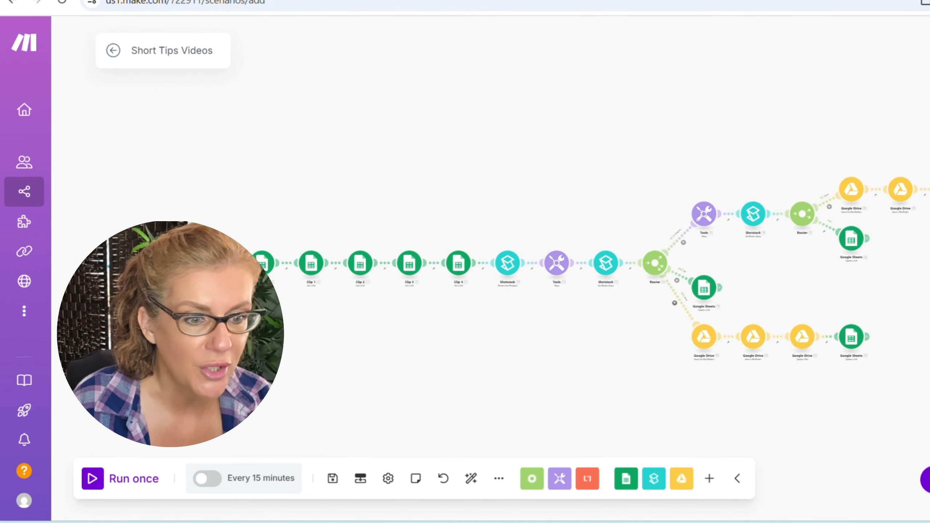
{"action": "scroll", "coordinate": [915, 348], "scroll_direction": "up", "scroll_amount": 5}
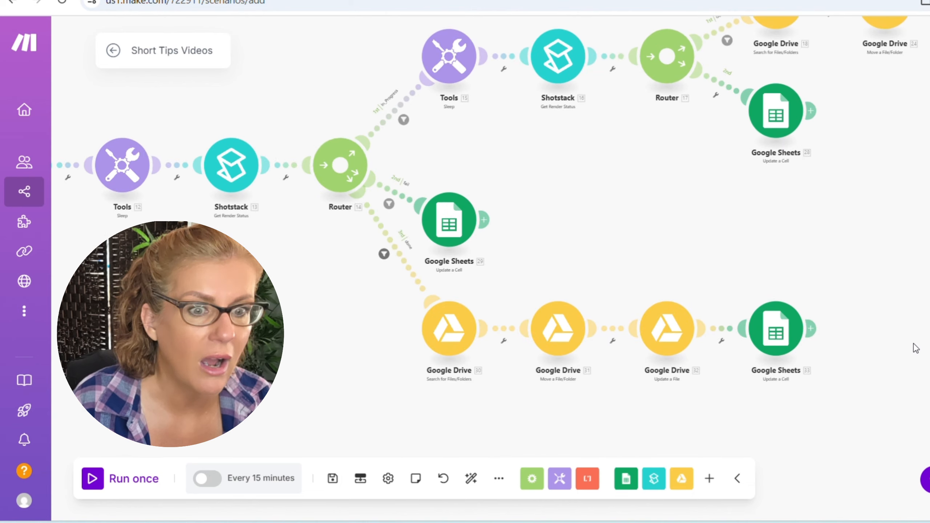
{"action": "left_click_drag", "start_coordinate": [890, 293], "coordinate": [648, 379]}
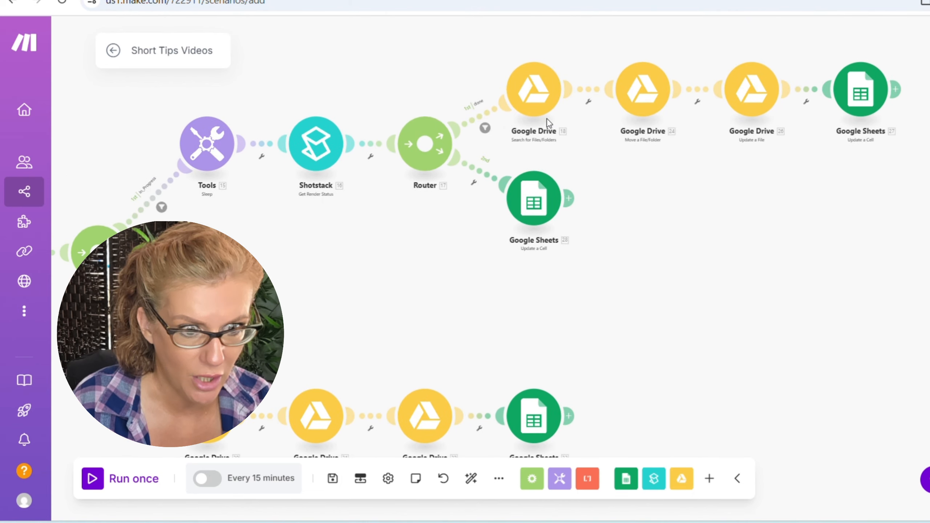
{"action": "left_click_drag", "start_coordinate": [741, 312], "coordinate": [789, 299]}
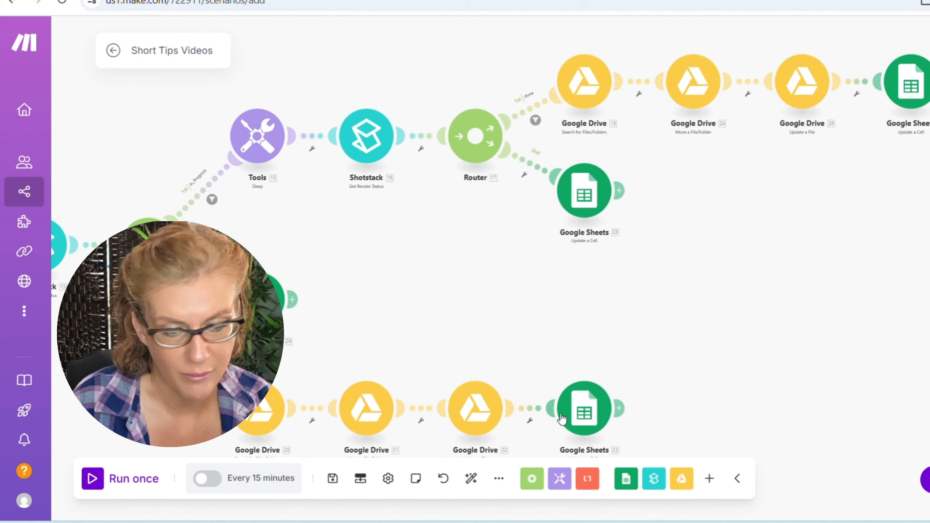
{"action": "left_click_drag", "start_coordinate": [677, 362], "coordinate": [902, 287]}
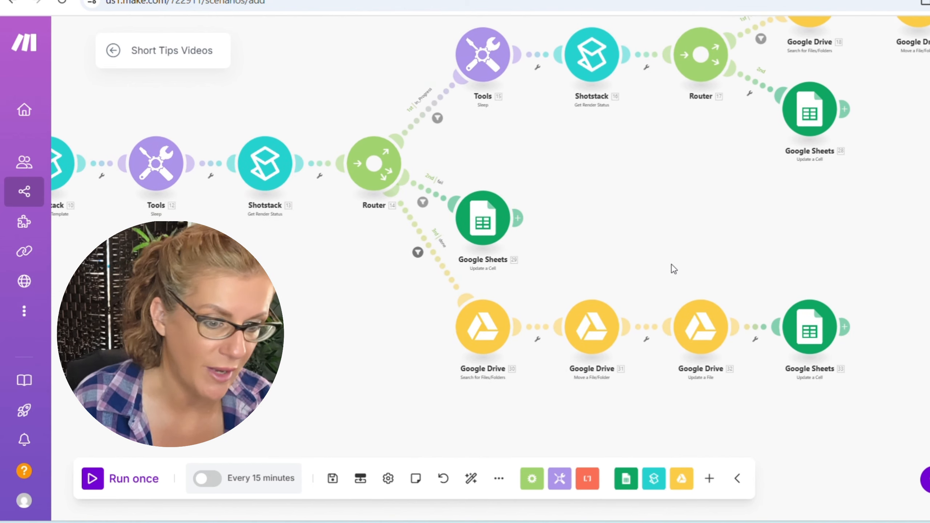
{"action": "scroll", "coordinate": [672, 266], "scroll_direction": "down", "scroll_amount": 5}
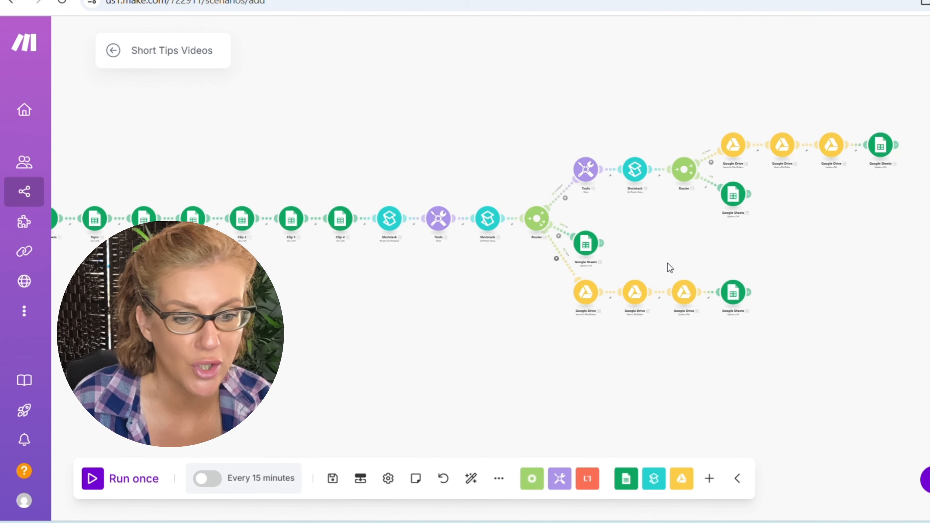
{"action": "left_click_drag", "start_coordinate": [646, 265], "coordinate": [778, 252]}
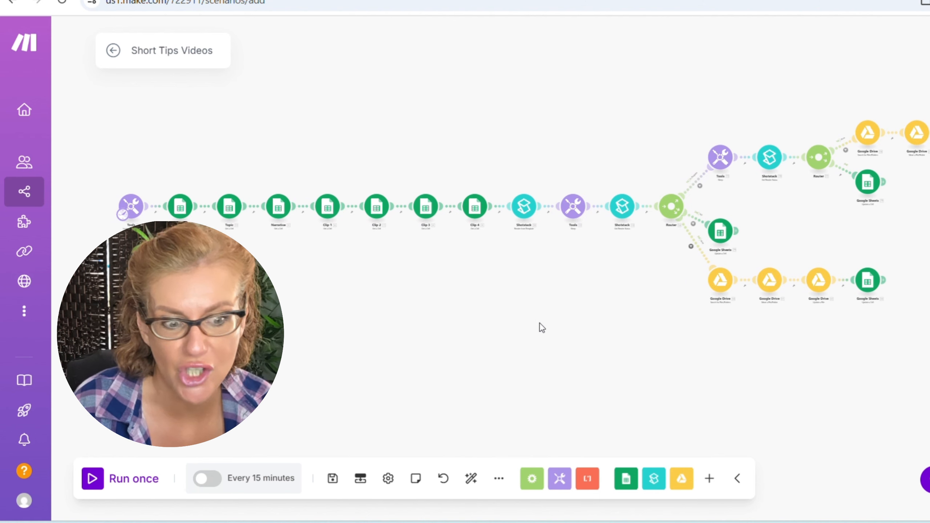
{"action": "scroll", "coordinate": [542, 327], "scroll_direction": "up", "scroll_amount": 2}
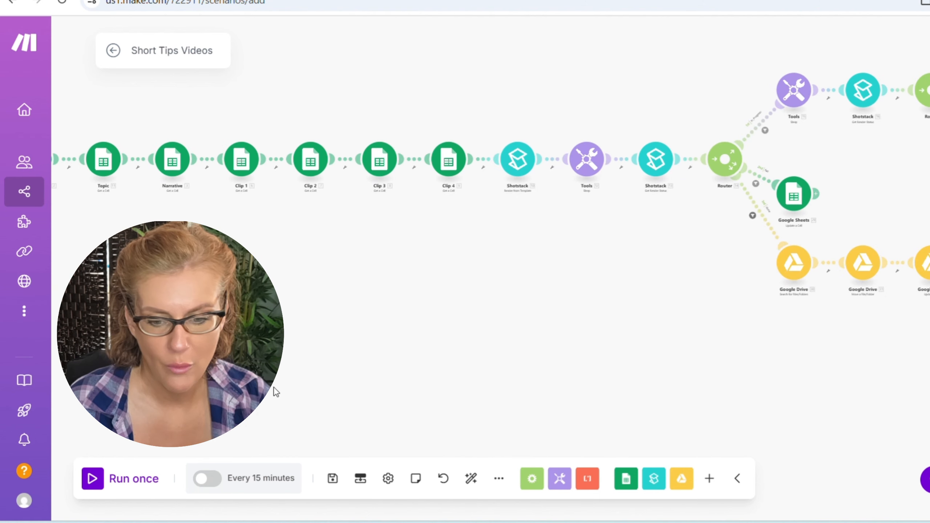
{"action": "left_click", "coordinate": [332, 479]}
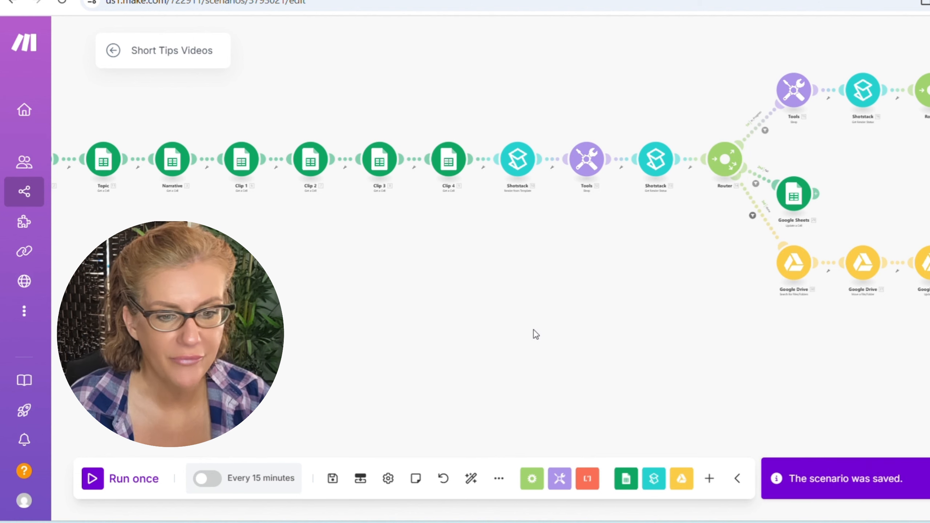
Run only the initial Tools trigger module and check its output bundle.
{"action": "left_click_drag", "start_coordinate": [607, 326], "coordinate": [719, 362]}
{"action": "left_click_drag", "start_coordinate": [117, 298], "coordinate": [233, 293]}
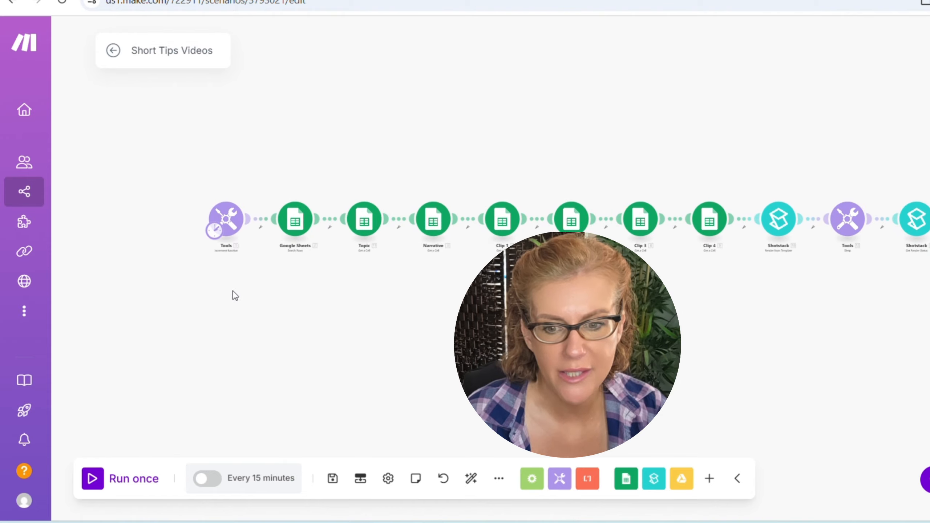
{"action": "right_click", "coordinate": [230, 218]}
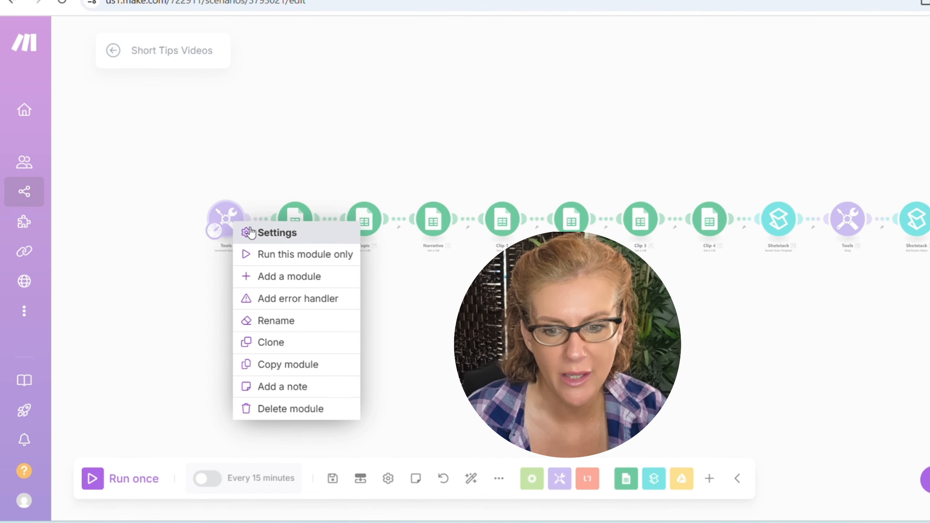
{"action": "left_click", "coordinate": [278, 254]}
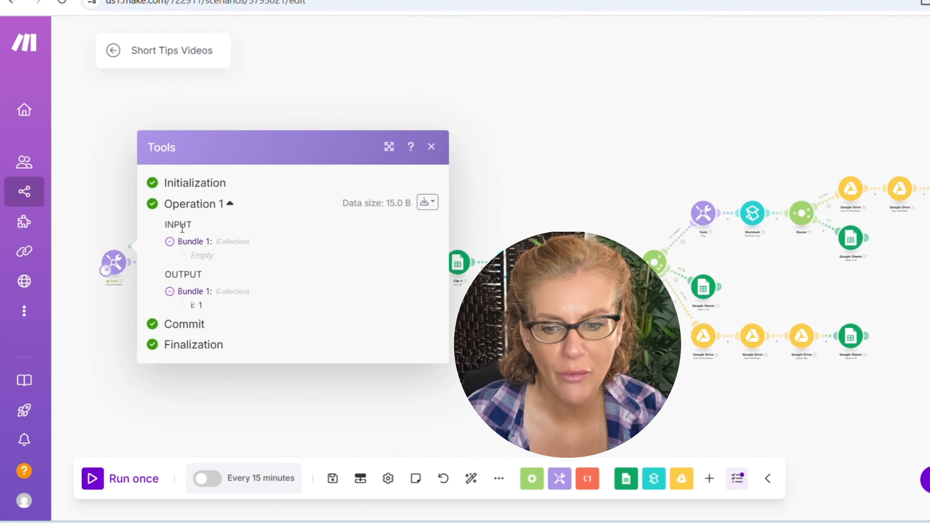
{"action": "left_click", "coordinate": [491, 341]}
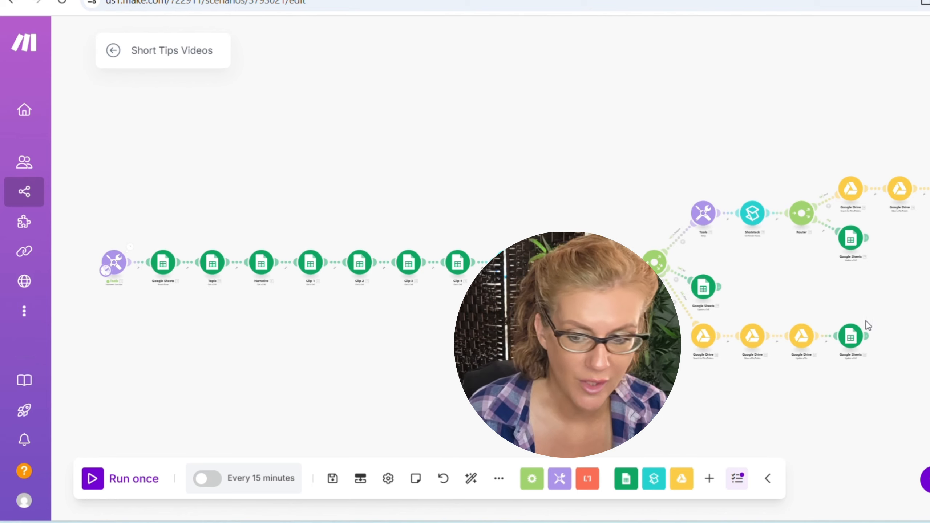
Run the whole scenario once and inspect the run details of the Shotstack Render from Template module.
{"action": "left_click", "coordinate": [121, 478]}
{"action": "scroll", "coordinate": [344, 376], "scroll_direction": "up", "scroll_amount": 5}
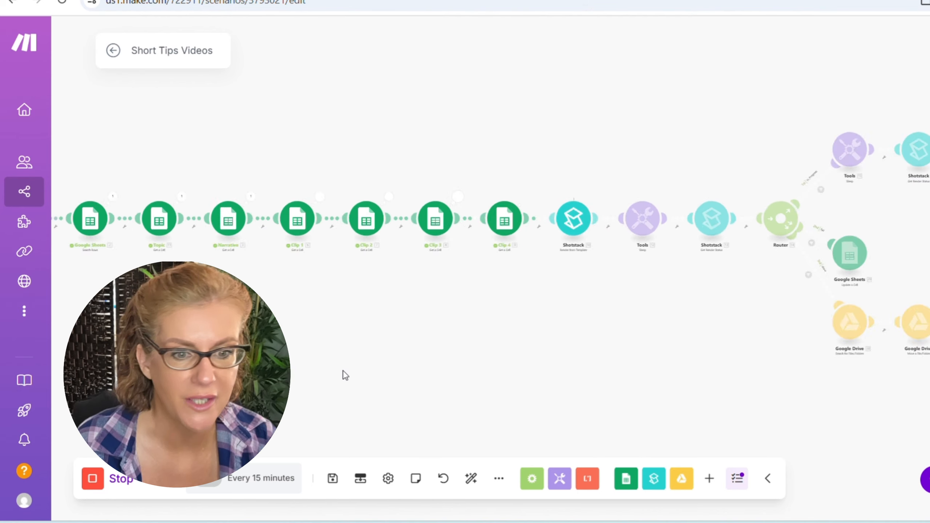
{"action": "left_click_drag", "start_coordinate": [432, 280], "coordinate": [412, 336]}
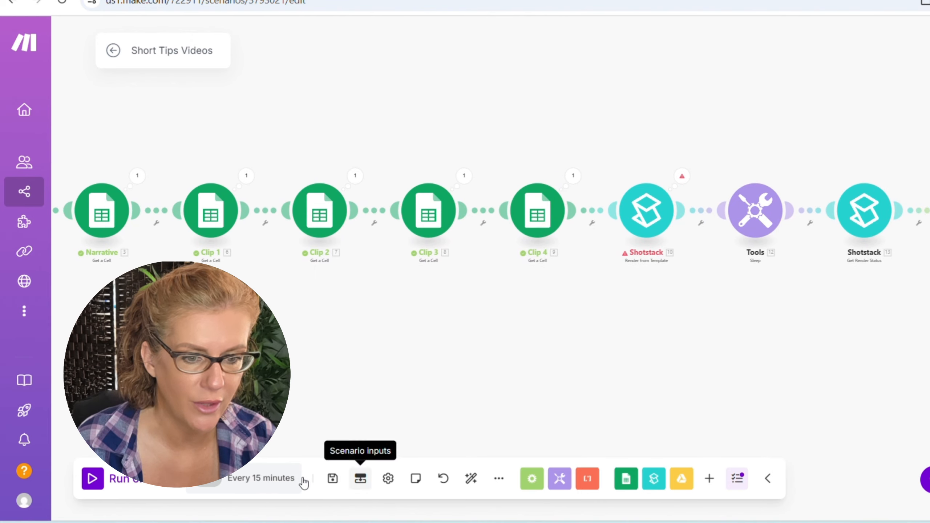
{"action": "left_click", "coordinate": [682, 177]}
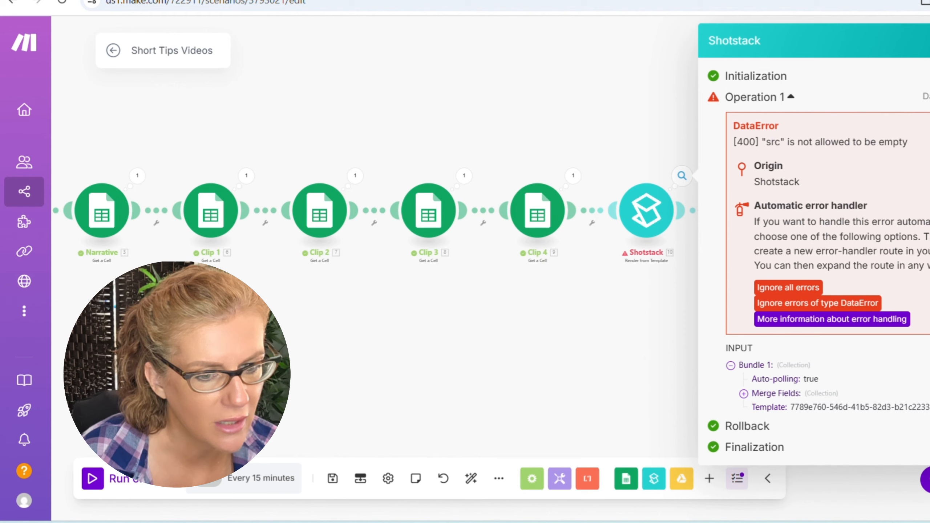
Set the Clip 2 module's Sheet Name to Educate and save the module.
{"action": "left_click", "coordinate": [320, 210]}
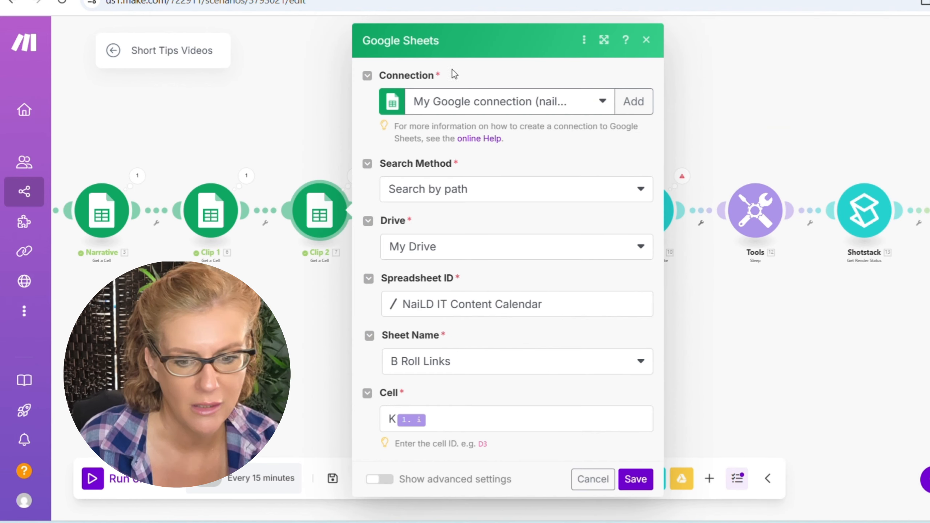
{"action": "left_click", "coordinate": [458, 373]}
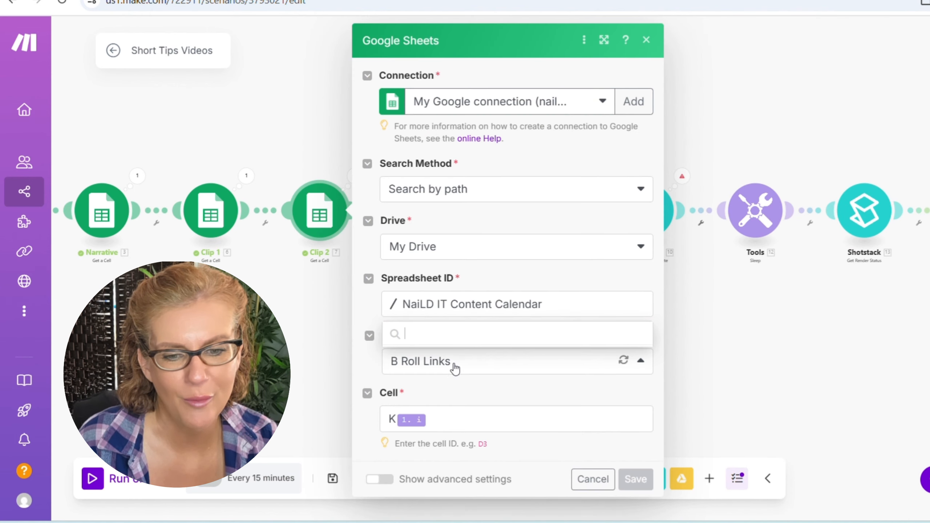
{"action": "left_click", "coordinate": [429, 333]}
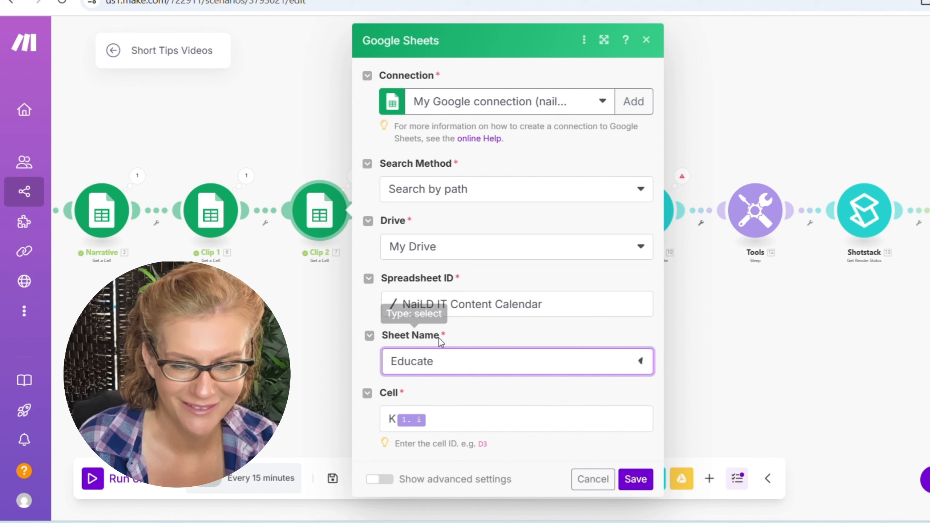
{"action": "left_click", "coordinate": [636, 480]}
Set the Clip 1 module's Sheet Name to Educate and save the module.
{"action": "left_click", "coordinate": [231, 224]}
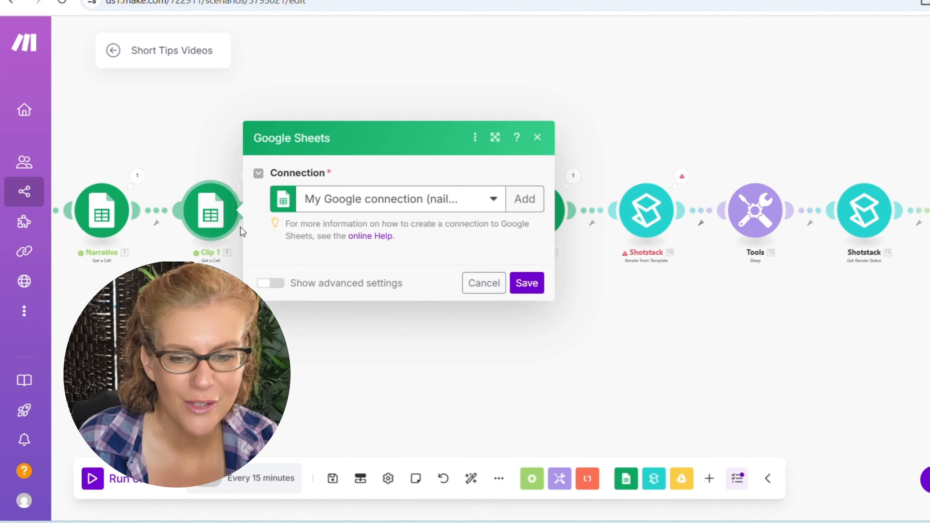
{"action": "left_click", "coordinate": [366, 370]}
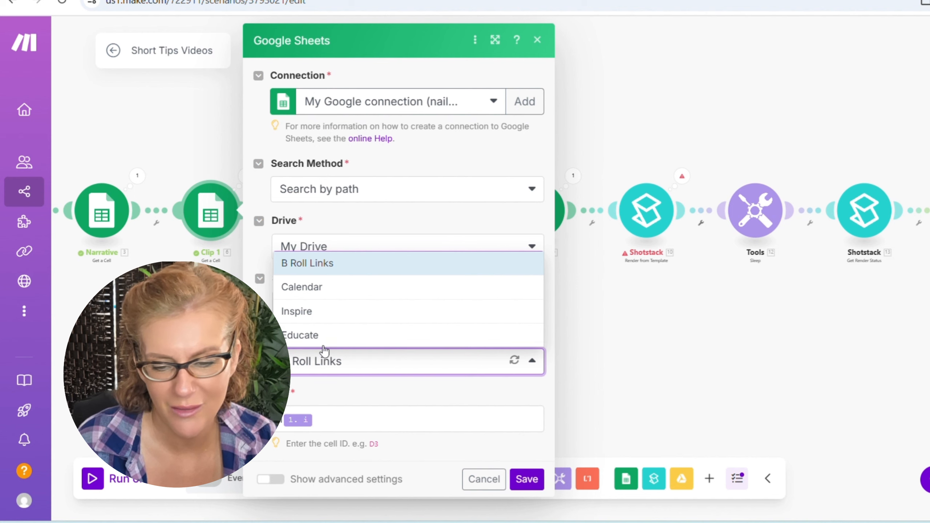
{"action": "left_click", "coordinate": [301, 335]}
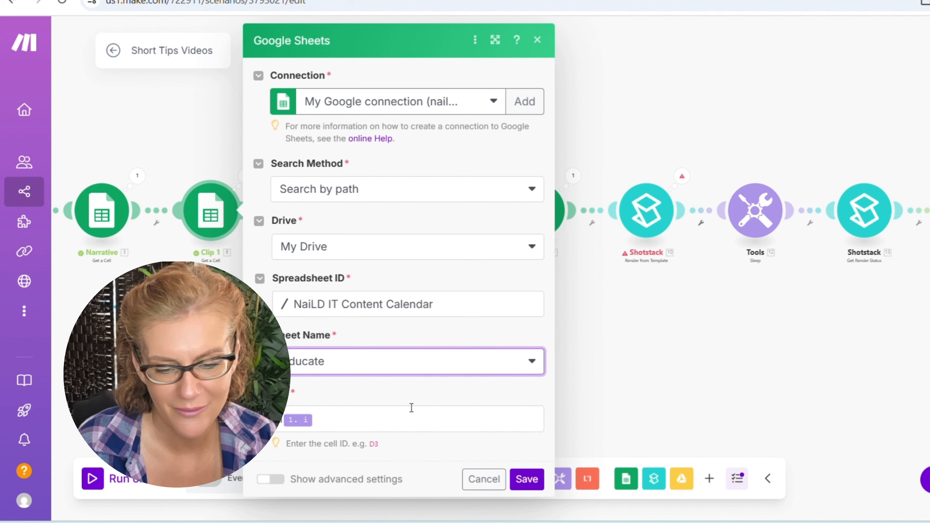
{"action": "left_click", "coordinate": [525, 484]}
Check the sheet and cell settings of the Clip 3, Narrative and Topic modules.
{"action": "left_click", "coordinate": [436, 218]}
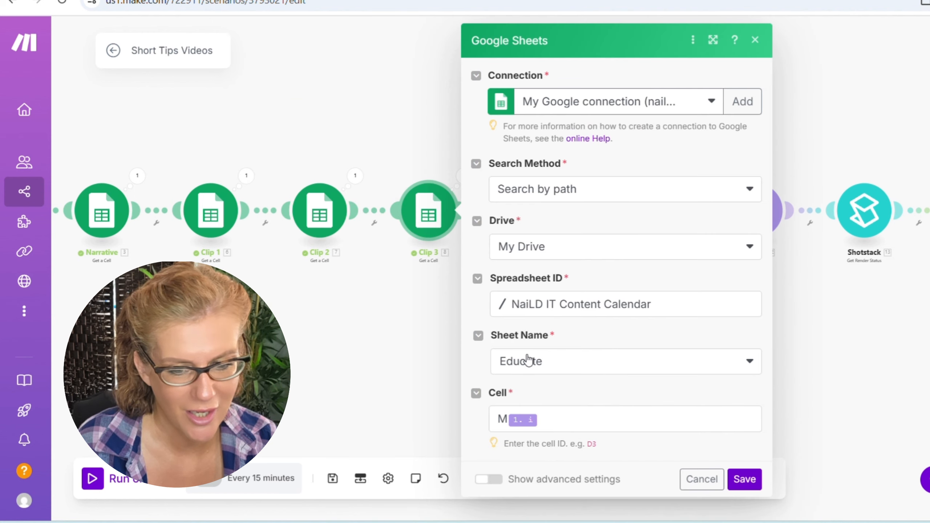
{"action": "left_click", "coordinate": [744, 479]}
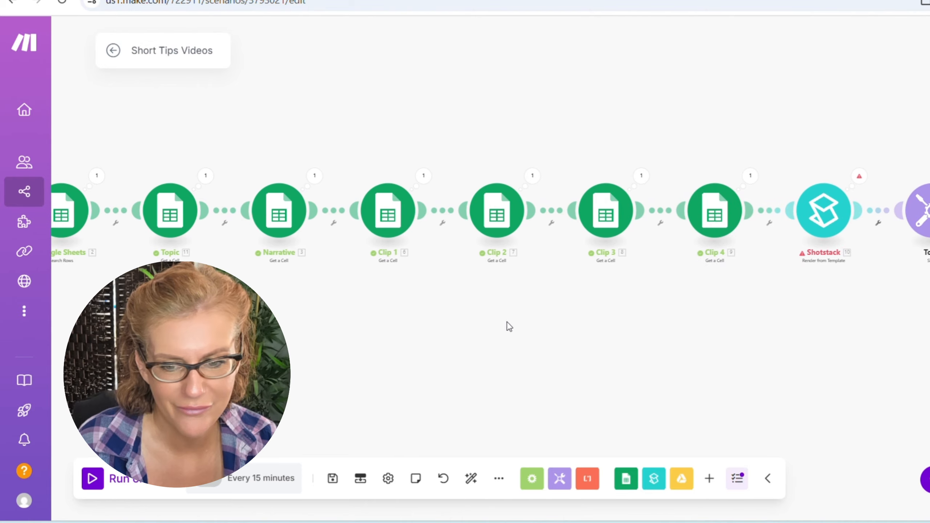
{"action": "left_click", "coordinate": [294, 218]}
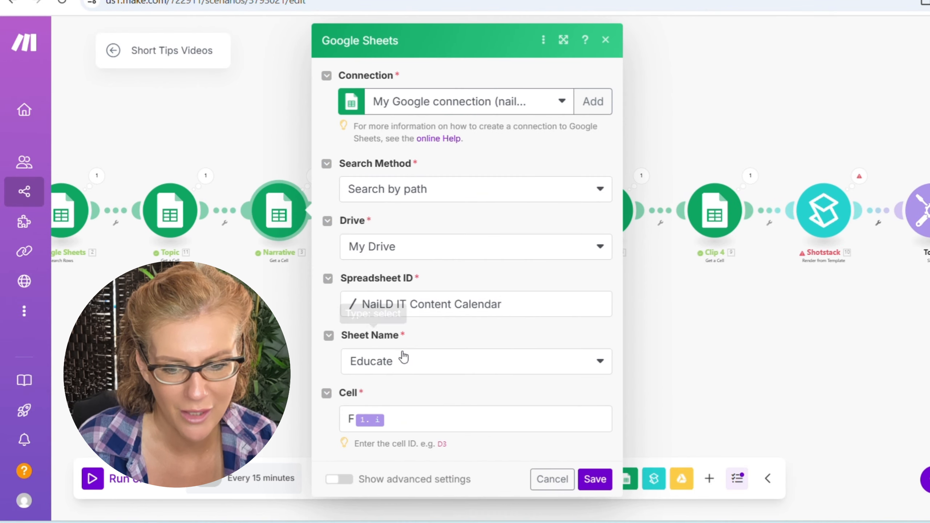
{"action": "left_click", "coordinate": [595, 479]}
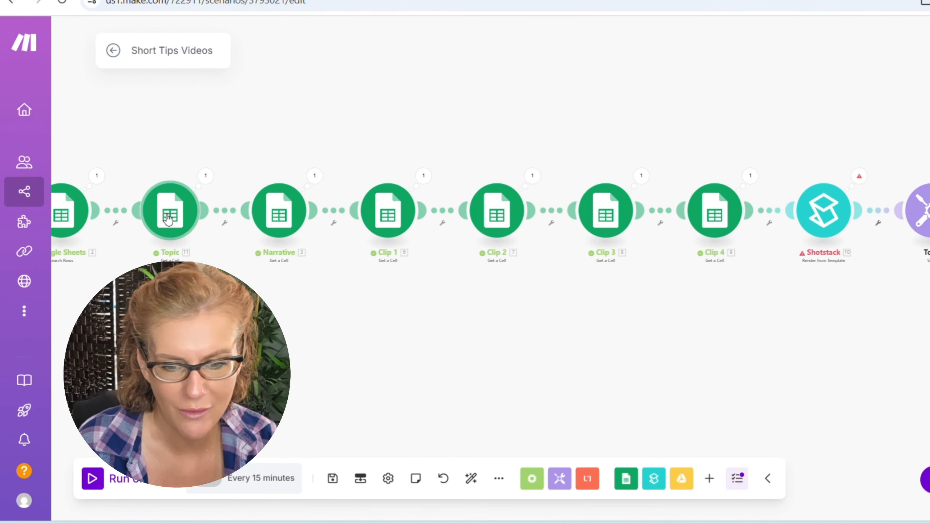
{"action": "left_click", "coordinate": [170, 210]}
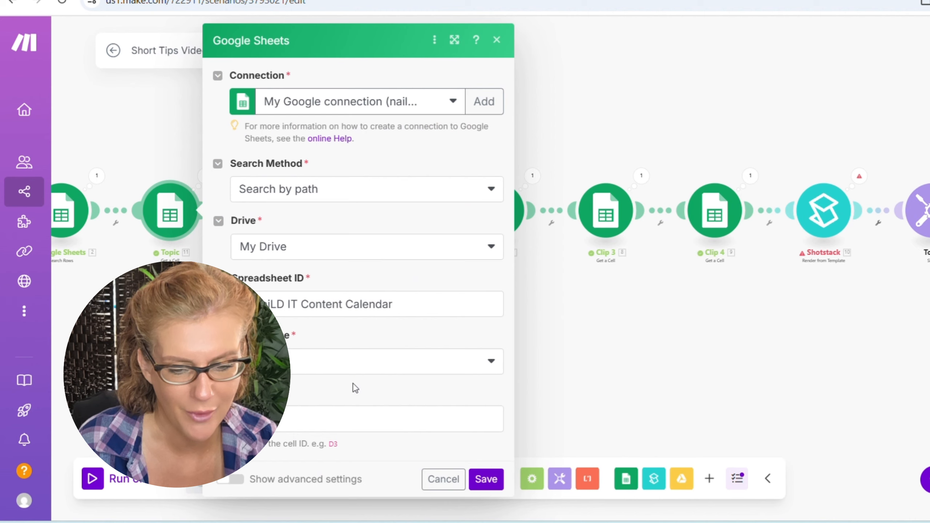
{"action": "left_click", "coordinate": [486, 479]}
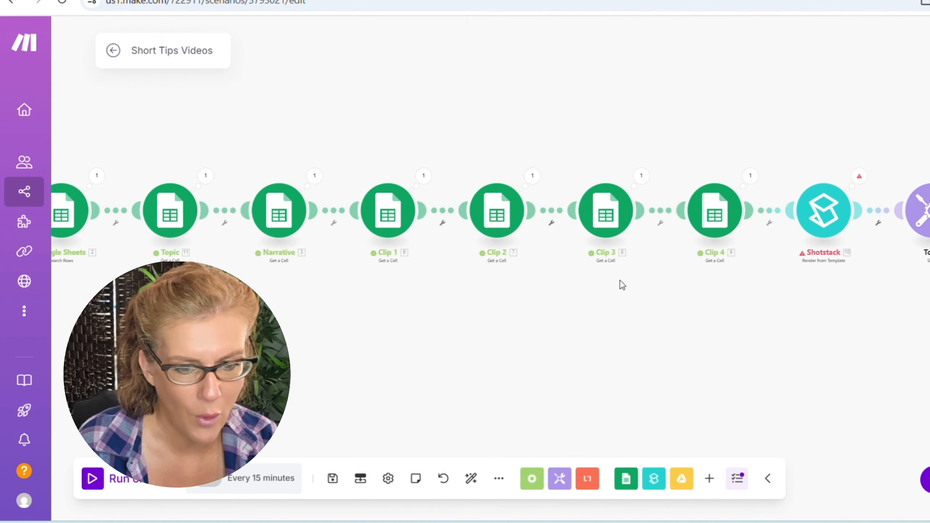
{"action": "scroll", "coordinate": [644, 310], "scroll_direction": "right", "scroll_amount": 5}
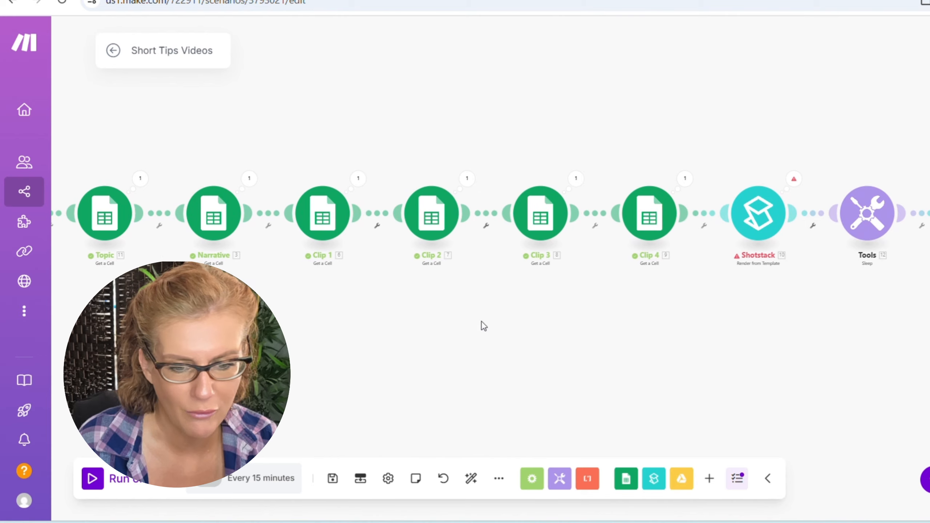
Set the first Tools increment module to reset its value After one cycle and save the module.
{"action": "scroll", "coordinate": [482, 325], "scroll_direction": "left", "scroll_amount": 10}
{"action": "right_click", "coordinate": [151, 227]}
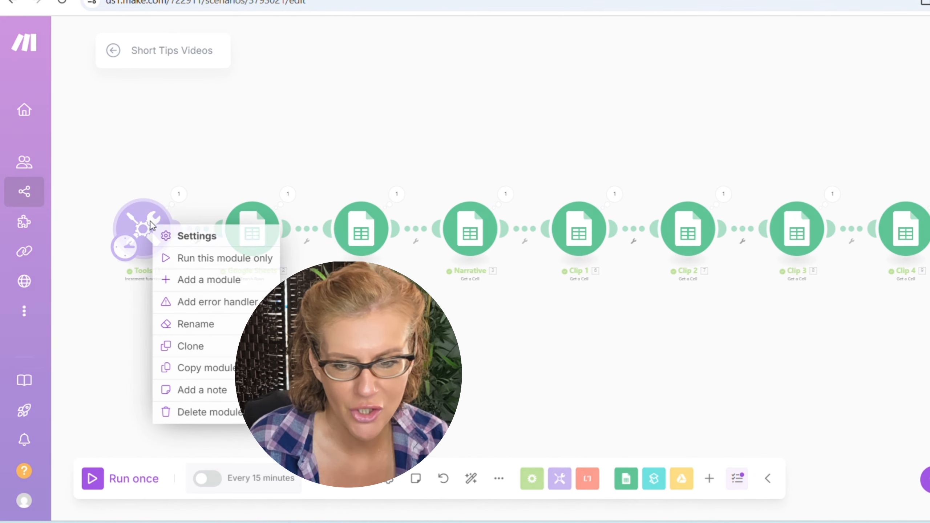
{"action": "left_click", "coordinate": [183, 235]}
{"action": "left_click", "coordinate": [238, 233]}
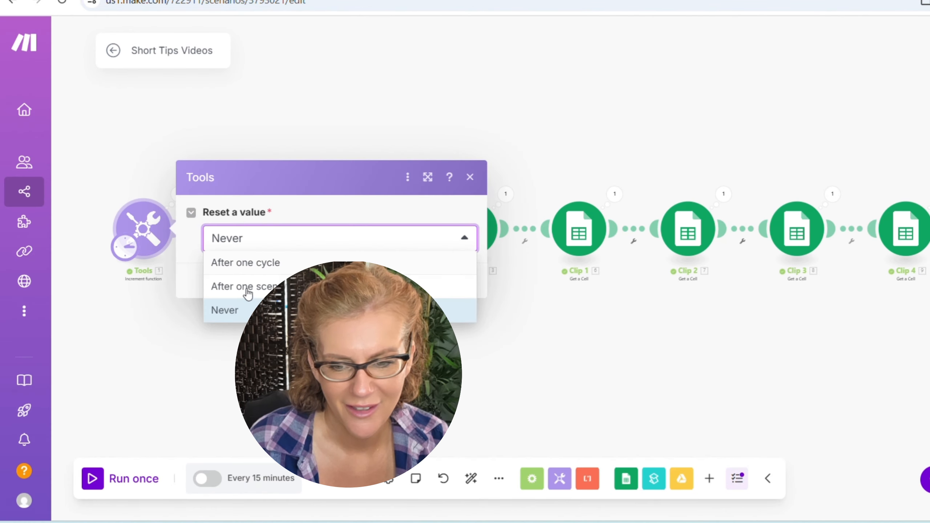
{"action": "left_click", "coordinate": [248, 267]}
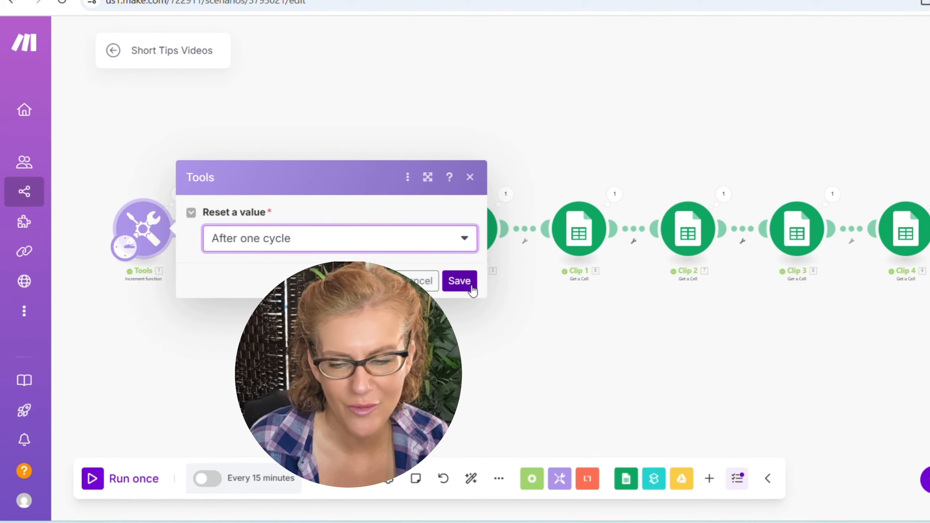
{"action": "left_click", "coordinate": [460, 280]}
Run only the Tools increment module and view its operation output.
{"action": "right_click", "coordinate": [166, 230]}
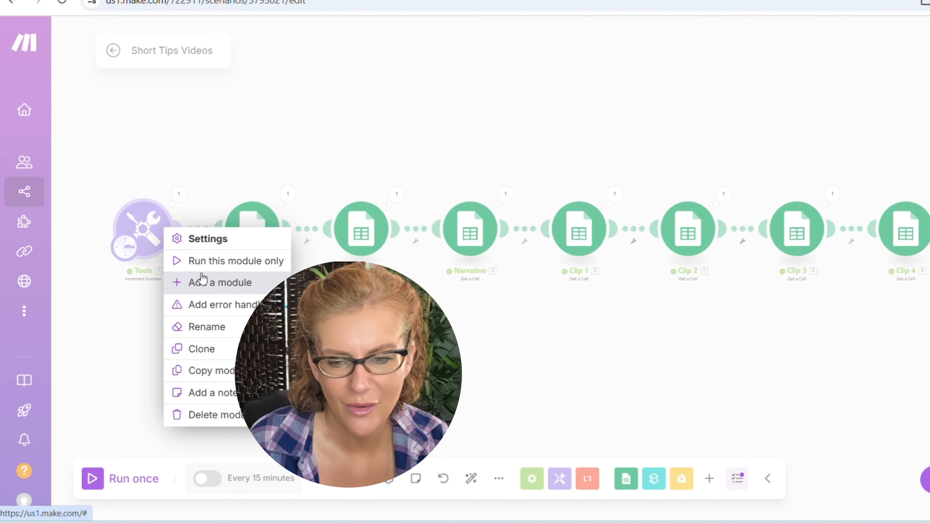
{"action": "left_click", "coordinate": [201, 262]}
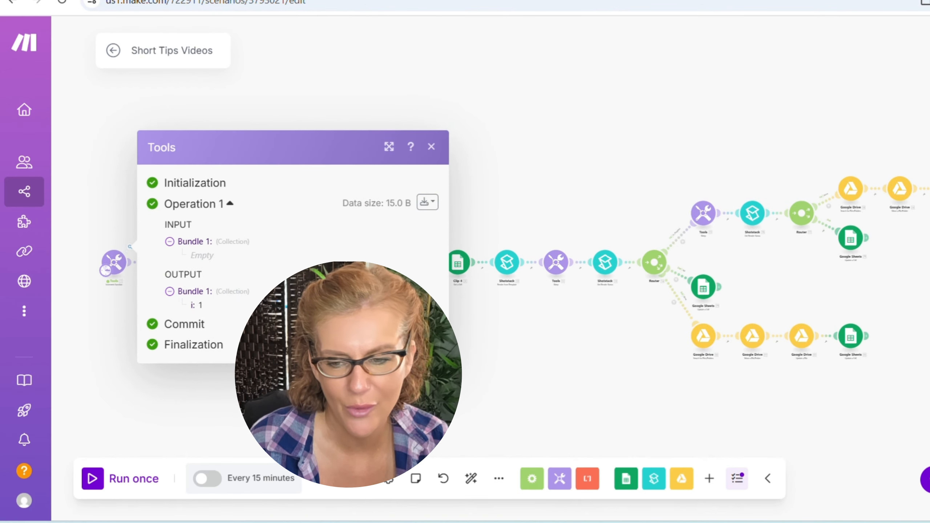
{"action": "left_click", "coordinate": [477, 374]}
Set the Tools increment module's Reset a value option to Never, save it, and run only that module again.
{"action": "left_click_drag", "start_coordinate": [210, 345], "coordinate": [284, 333]}
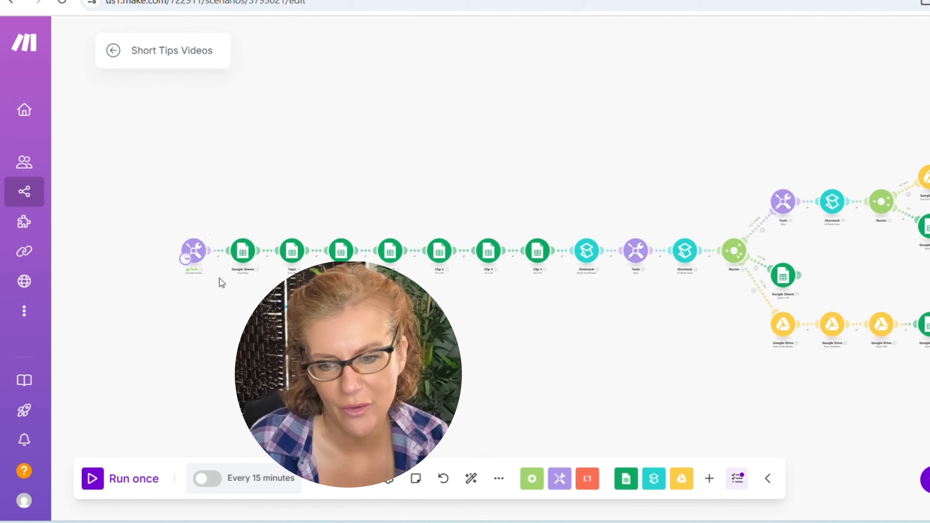
{"action": "left_click", "coordinate": [207, 265]}
{"action": "left_click", "coordinate": [257, 267]}
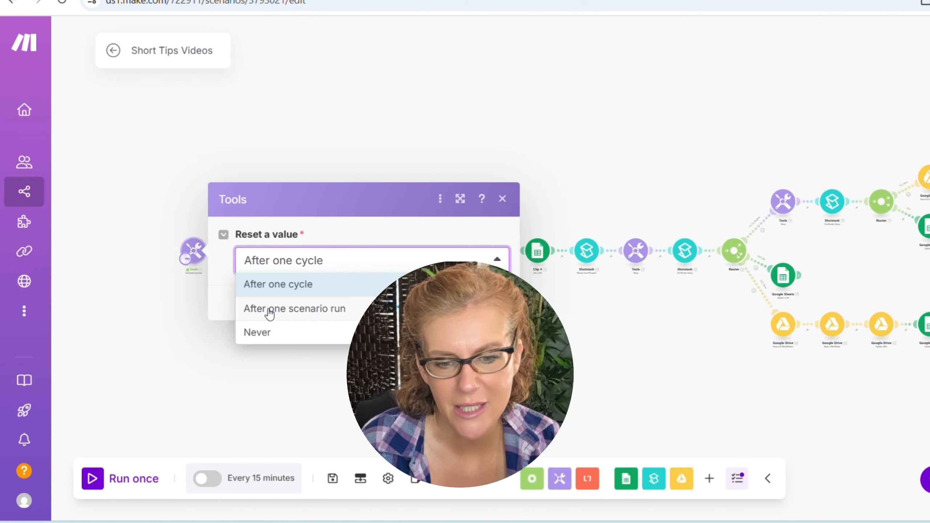
{"action": "left_click", "coordinate": [255, 332]}
{"action": "left_click", "coordinate": [492, 304]}
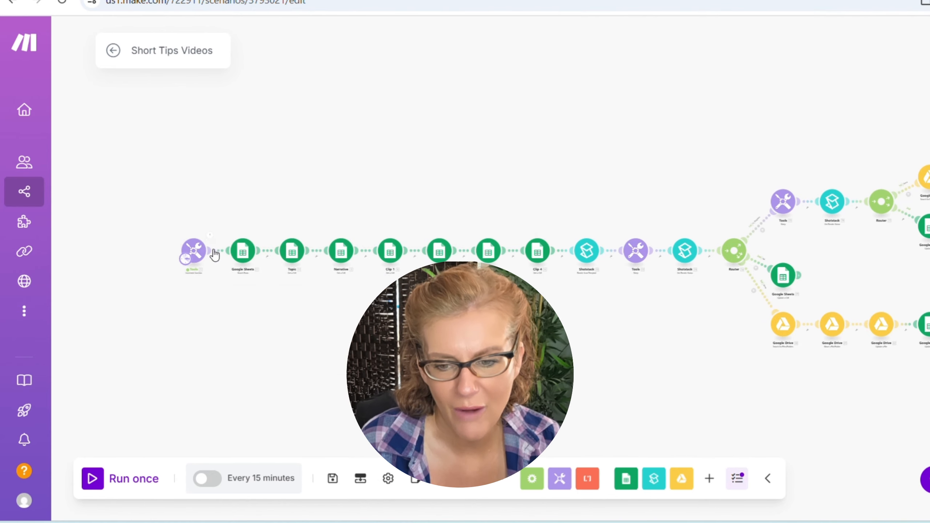
{"action": "right_click", "coordinate": [205, 257]}
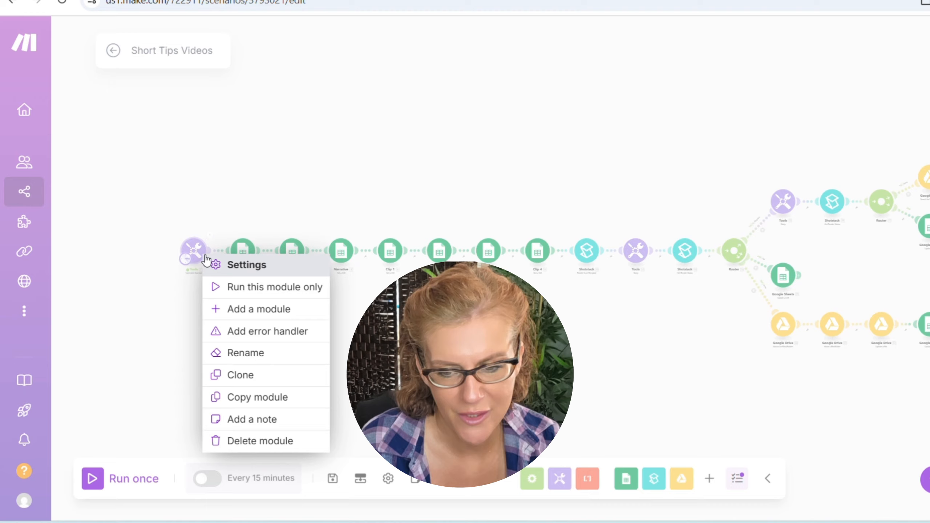
{"action": "left_click", "coordinate": [245, 287]}
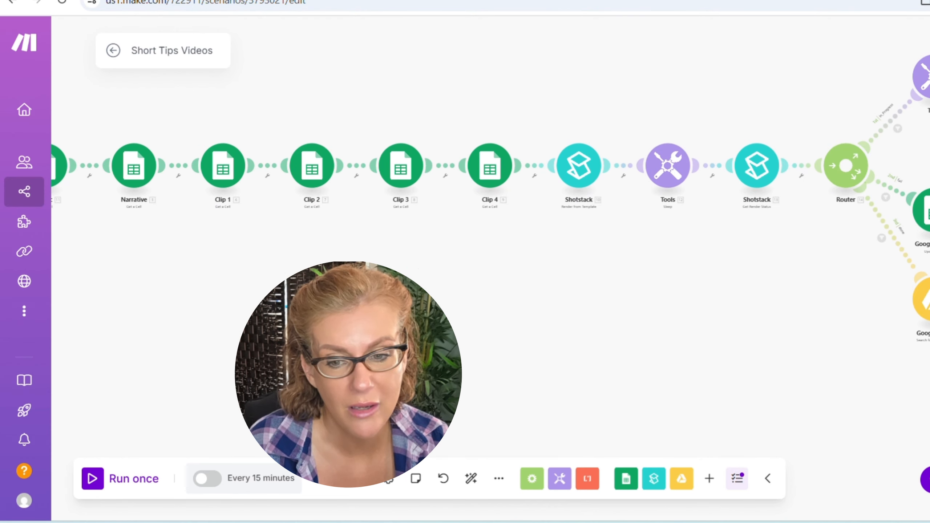
Save the Short Tips Videos scenario.
{"action": "scroll", "coordinate": [128, 170], "scroll_direction": "up", "scroll_amount": 3}
{"action": "left_click_drag", "start_coordinate": [277, 274], "coordinate": [637, 349]}
{"action": "left_click", "coordinate": [332, 480]}
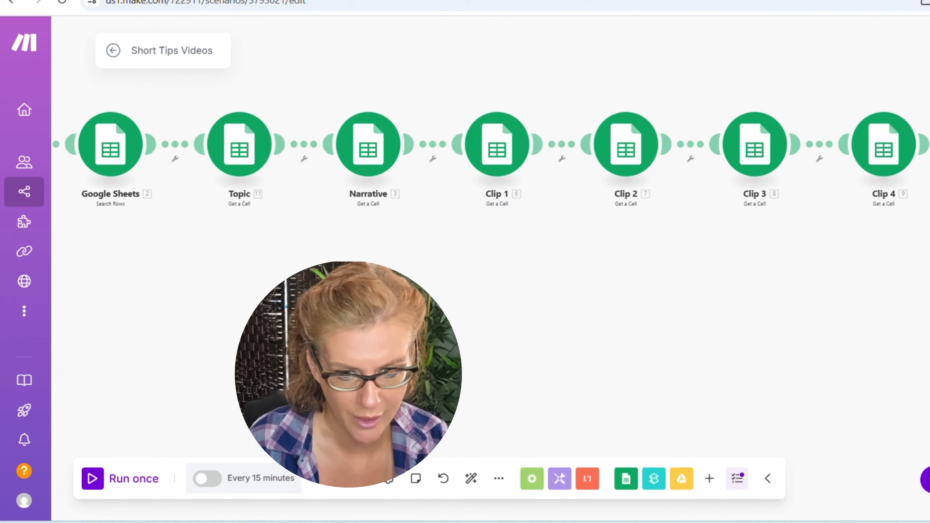
Run the whole scenario once and follow its progress through the Shotstack modules and the router.
{"action": "scroll", "coordinate": [280, 331], "scroll_direction": "down", "scroll_amount": 6}
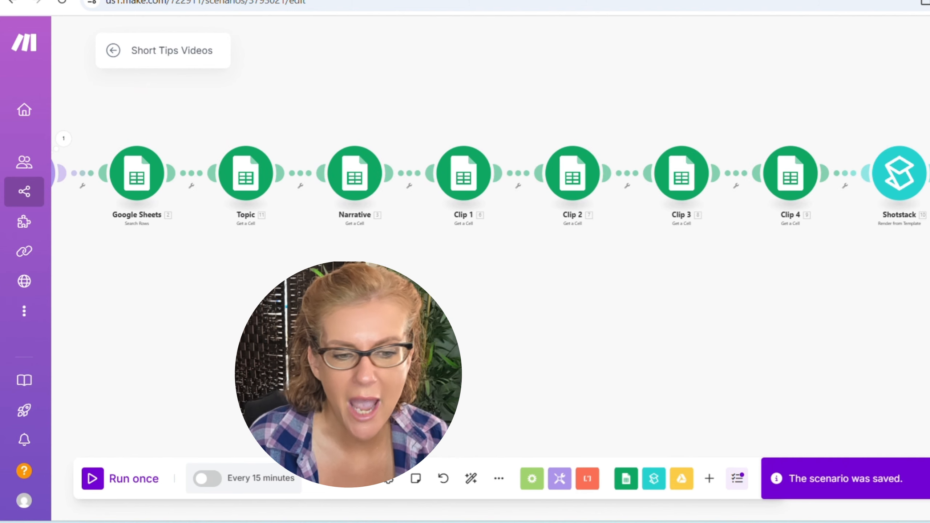
{"action": "left_click_drag", "start_coordinate": [280, 330], "coordinate": [355, 341]}
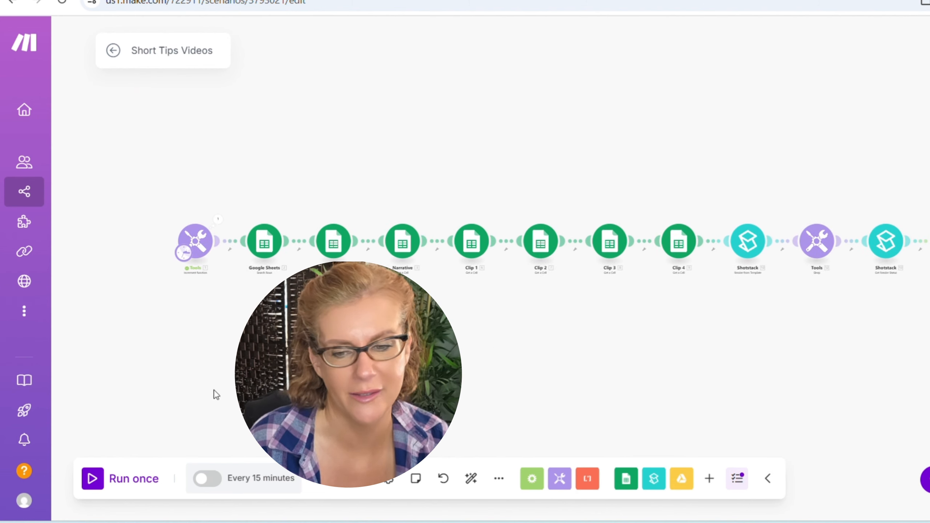
{"action": "left_click", "coordinate": [130, 484]}
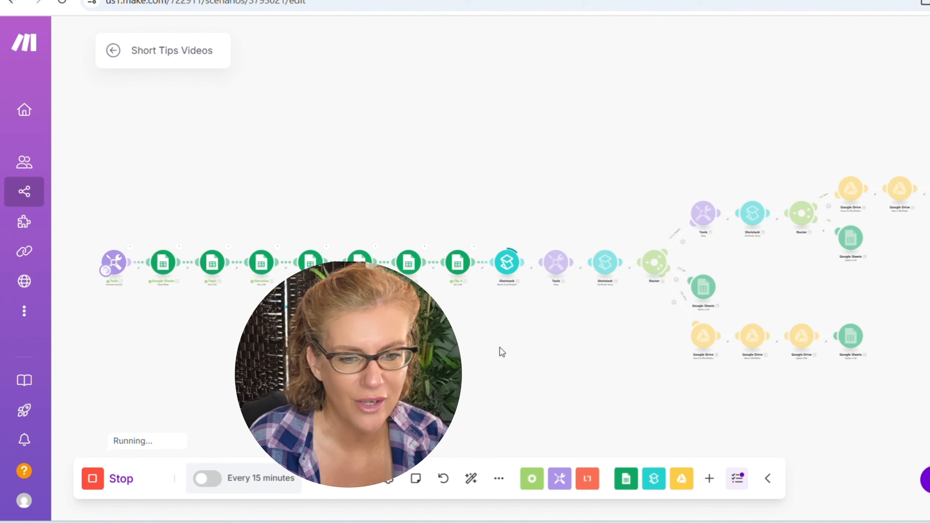
{"action": "scroll", "coordinate": [502, 351], "scroll_direction": "up", "scroll_amount": 3}
{"action": "left_click_drag", "start_coordinate": [580, 315], "coordinate": [285, 343]}
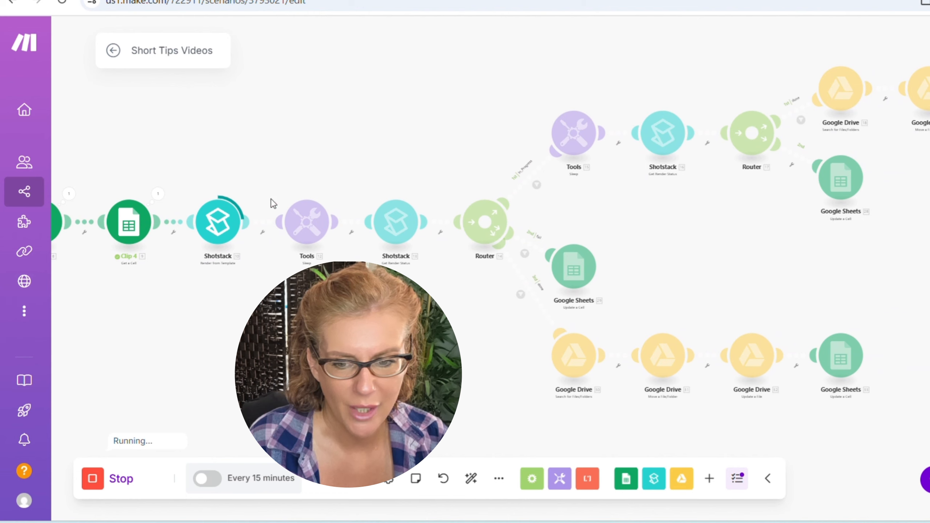
{"action": "left_click_drag", "start_coordinate": [348, 307], "coordinate": [306, 315]}
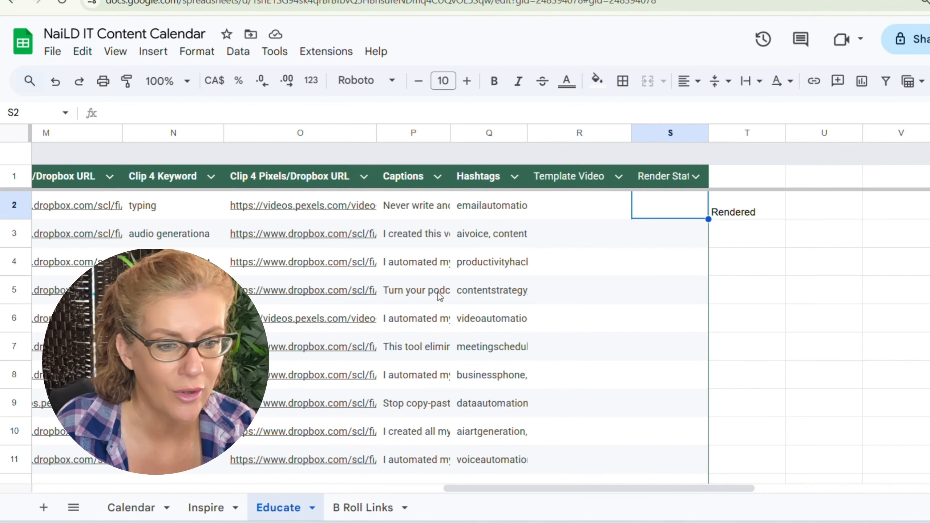
Compare cells S2 and T2 on the Educate sheet with the Render Status column.
{"action": "left_click", "coordinate": [752, 216]}
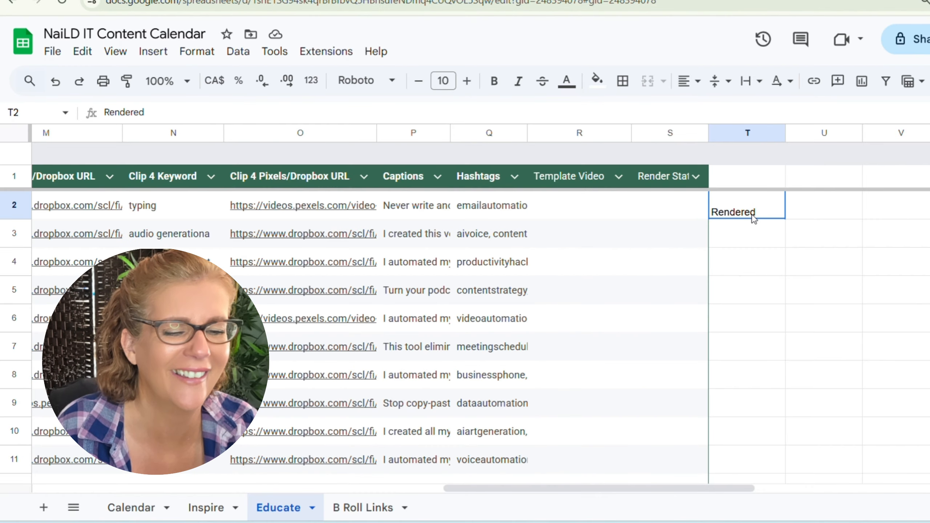
{"action": "left_click", "coordinate": [740, 140]}
{"action": "left_click", "coordinate": [677, 214]}
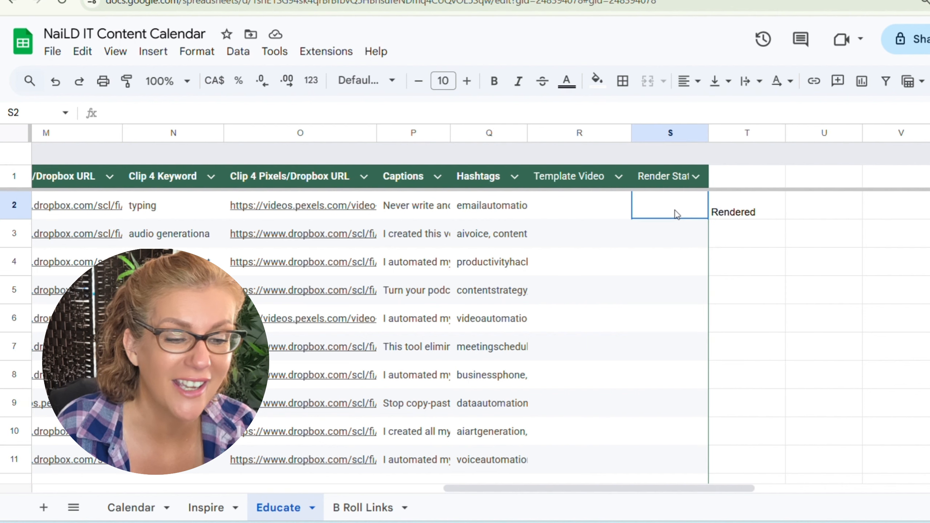
{"action": "left_click", "coordinate": [738, 217]}
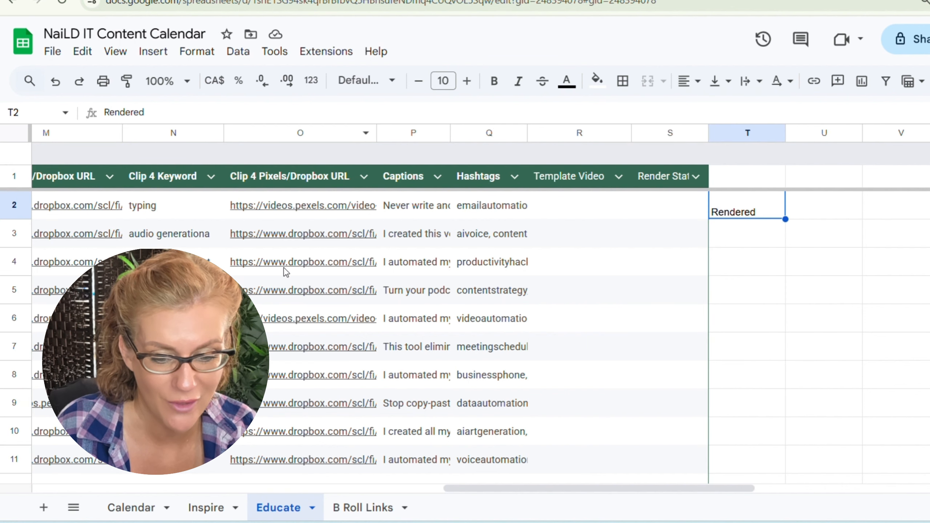
Switch back to Make and set the final Google Sheets module's Cell on the first router's Google Drive route to S plus the increment value i; save it.
{"action": "mouse_move", "coordinate": [480, 522]}
{"action": "left_click", "coordinate": [470, 478]}
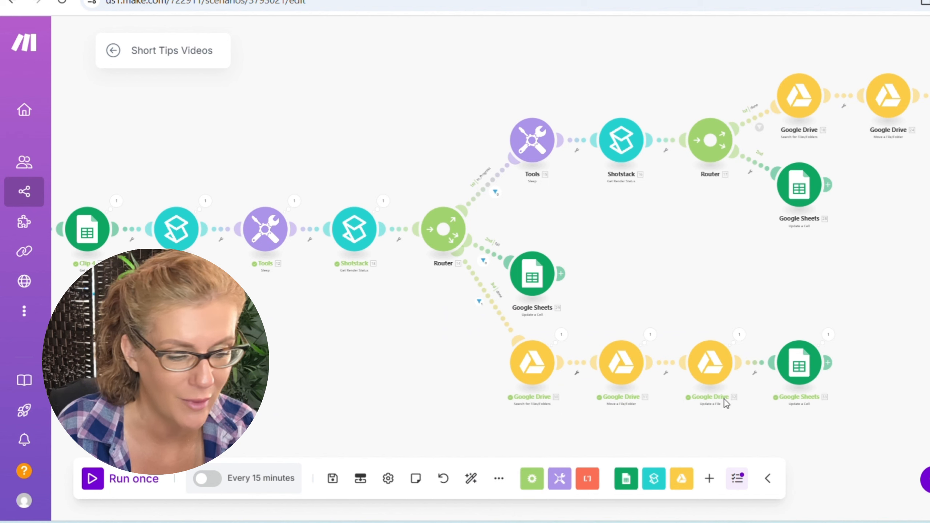
{"action": "left_click", "coordinate": [784, 372]}
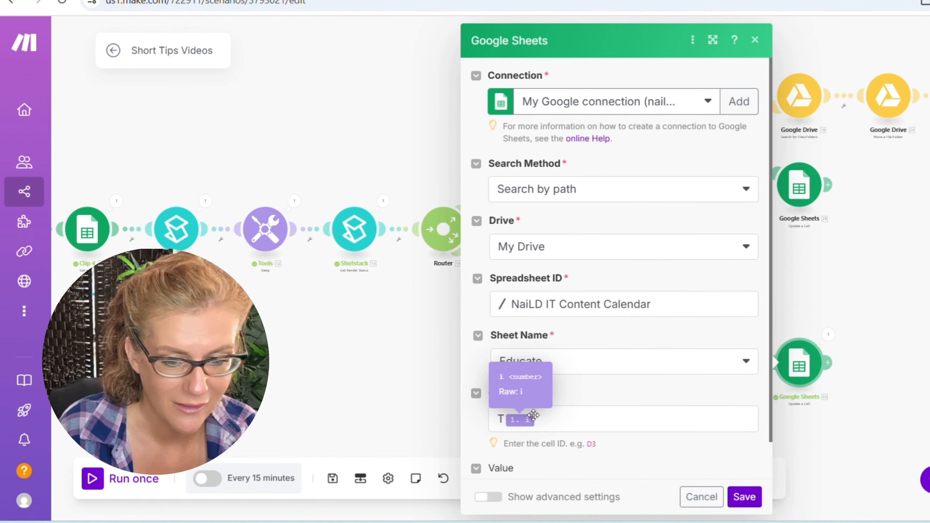
{"action": "left_click", "coordinate": [549, 421]}
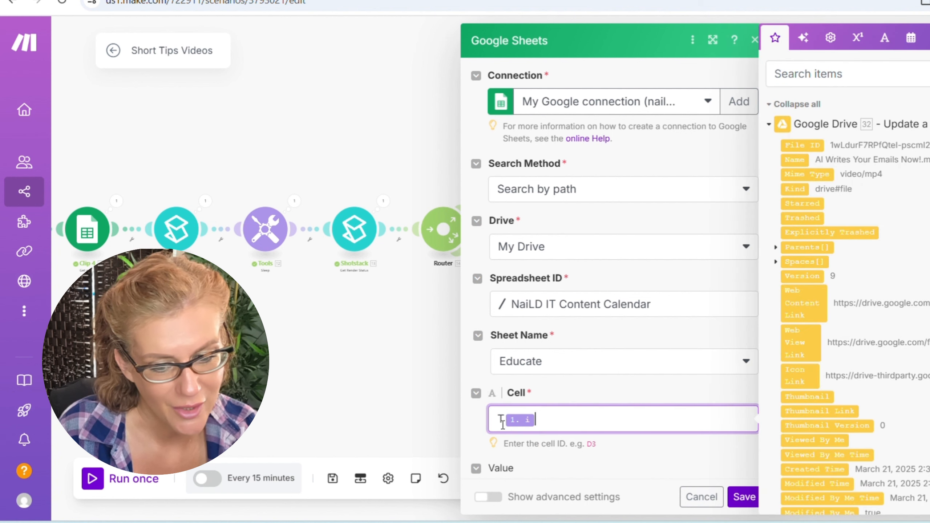
{"action": "left_click_drag", "start_coordinate": [502, 421], "coordinate": [495, 420]}
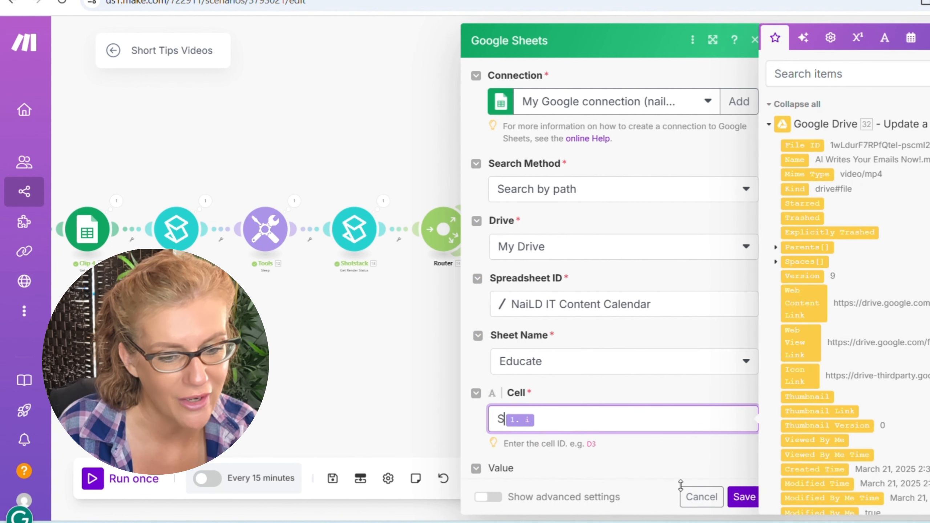
{"action": "type", "text": "S"}
{"action": "left_click", "coordinate": [743, 497]}
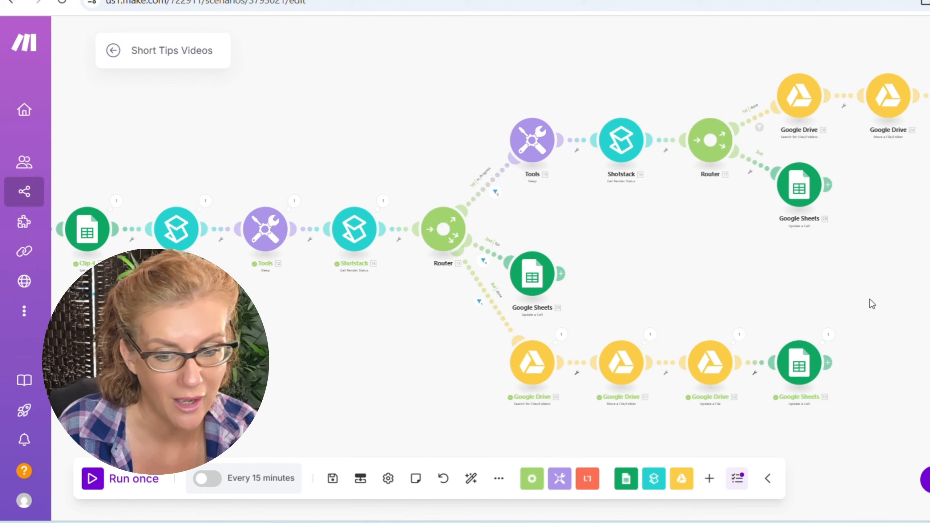
Set the Cell to S plus the increment value i in the Google Sheets module directly after the second router and save it.
{"action": "left_click_drag", "start_coordinate": [872, 304], "coordinate": [666, 336]}
{"action": "mouse_move", "coordinate": [623, 250]}
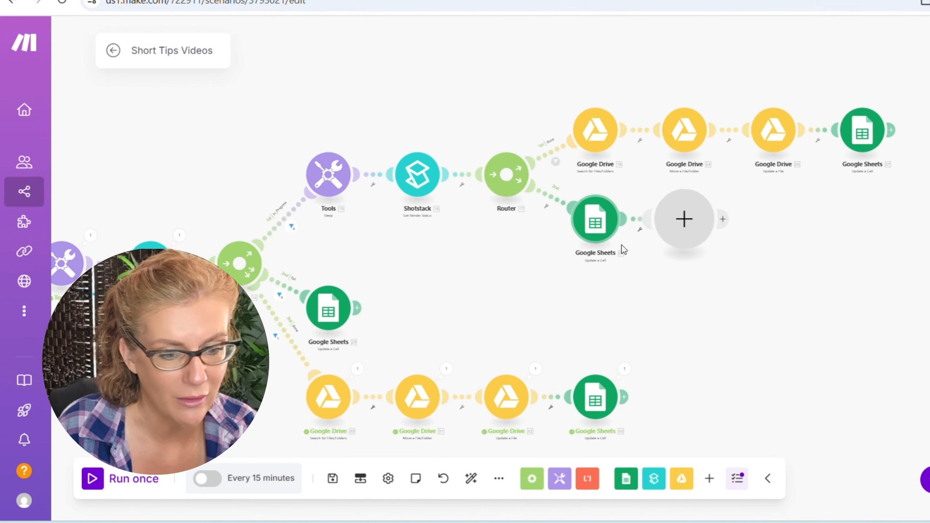
{"action": "left_click", "coordinate": [634, 346]}
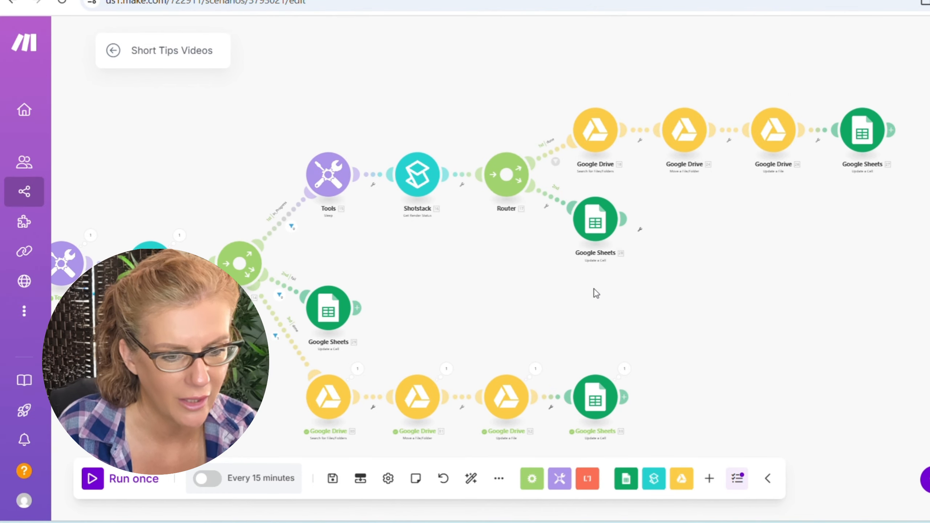
{"action": "left_click", "coordinate": [599, 230]}
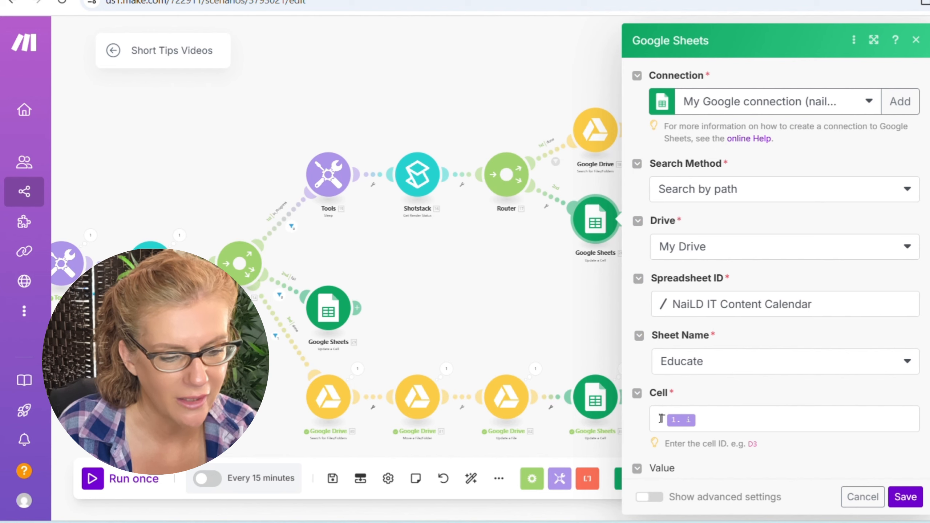
{"action": "left_click", "coordinate": [661, 418]}
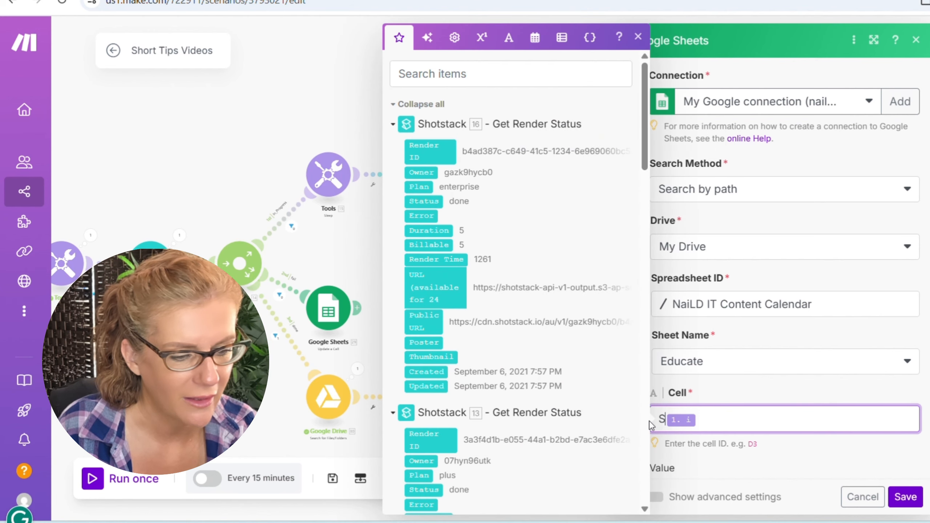
{"action": "left_click", "coordinate": [905, 497]}
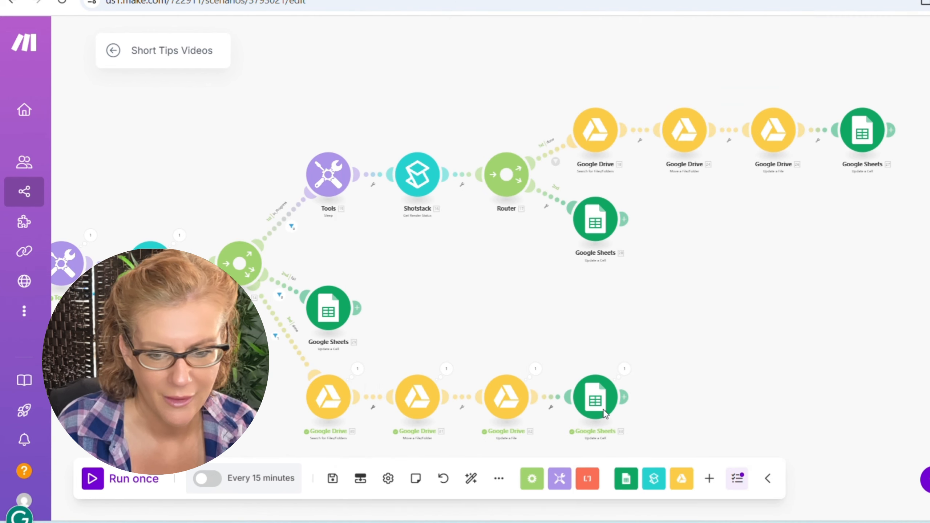
Set the Cell to S plus the increment value i in the Google Sheets module directly after the first router and save it.
{"action": "left_click", "coordinate": [354, 307]}
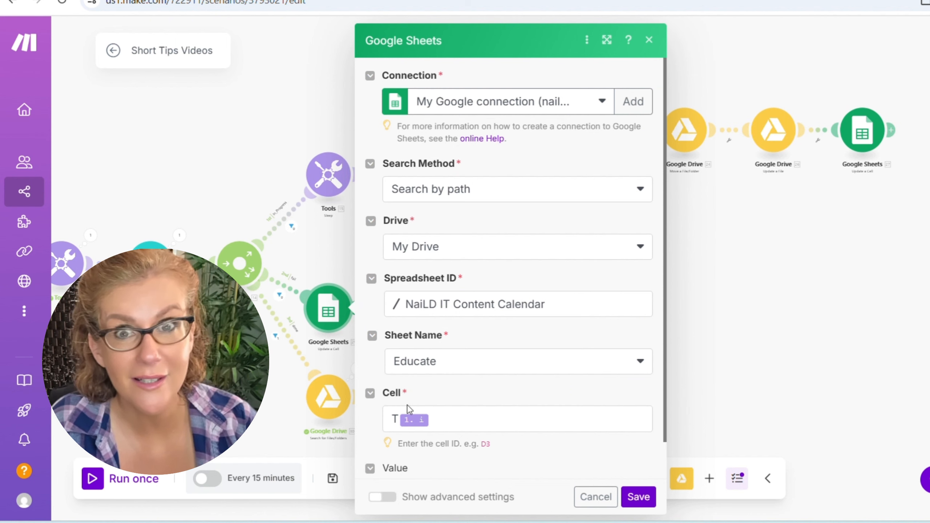
{"action": "left_click_drag", "start_coordinate": [395, 419], "coordinate": [386, 421]}
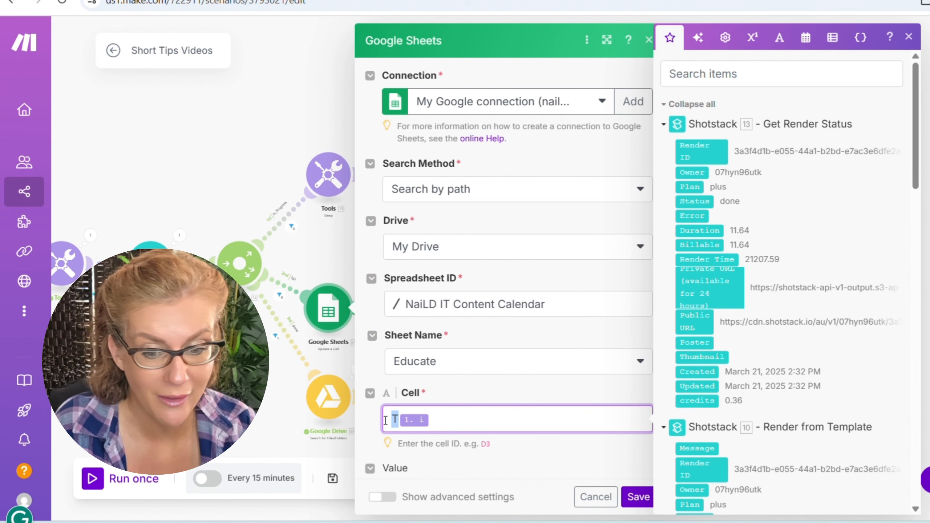
{"action": "type", "text": "S"}
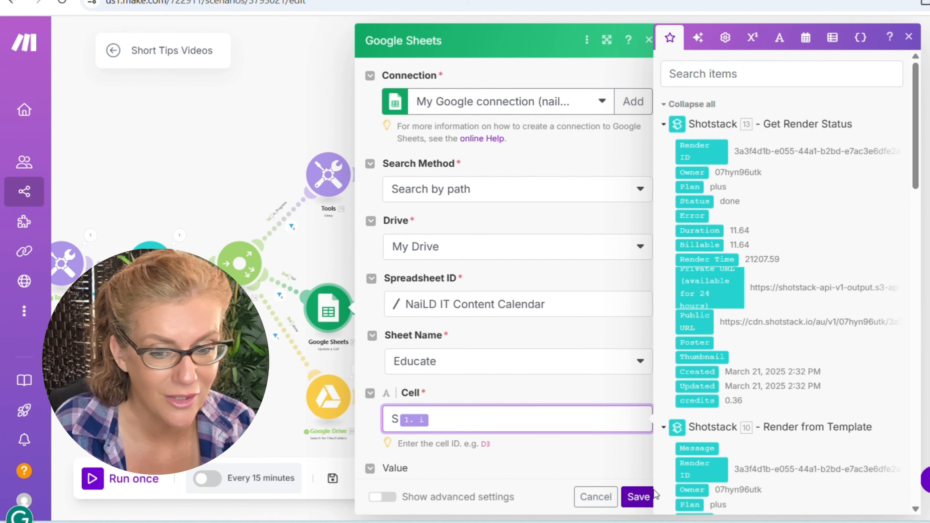
{"action": "left_click", "coordinate": [637, 497]}
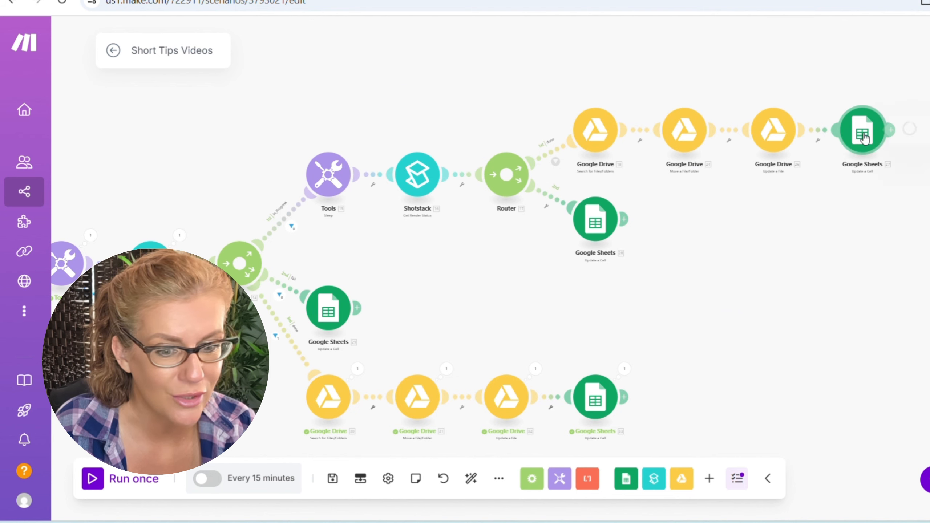
Set the Cell to S plus the increment value i in the final Google Sheets module on the second router's Google Drive route and save it.
{"action": "left_click", "coordinate": [852, 147]}
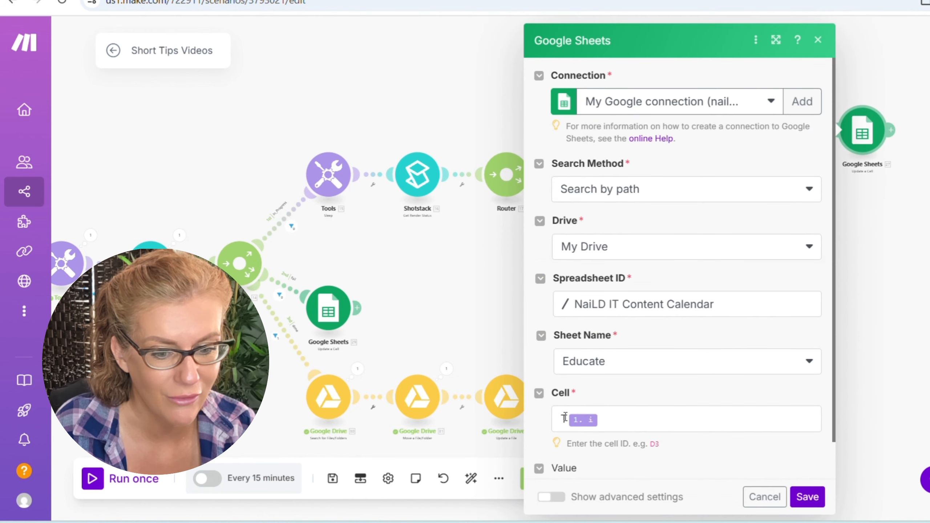
{"action": "left_click", "coordinate": [565, 418]}
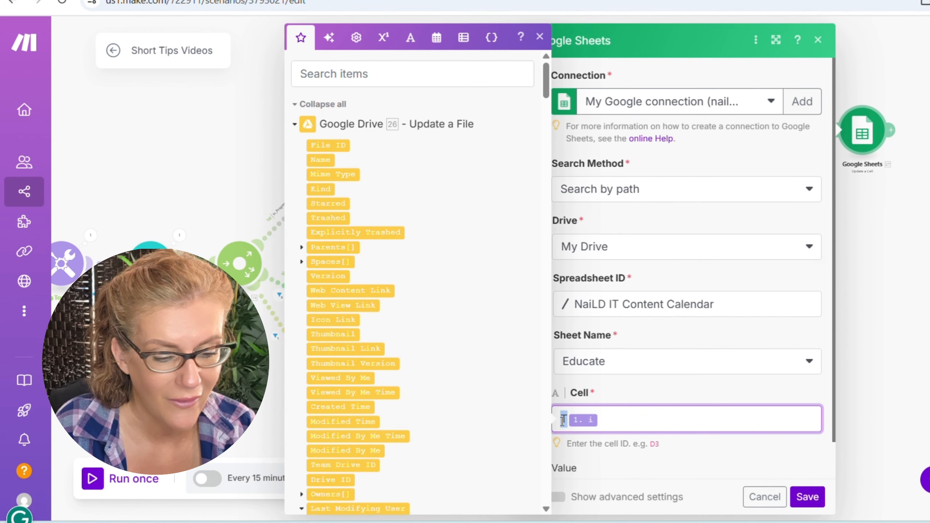
{"action": "type", "text": "$"}
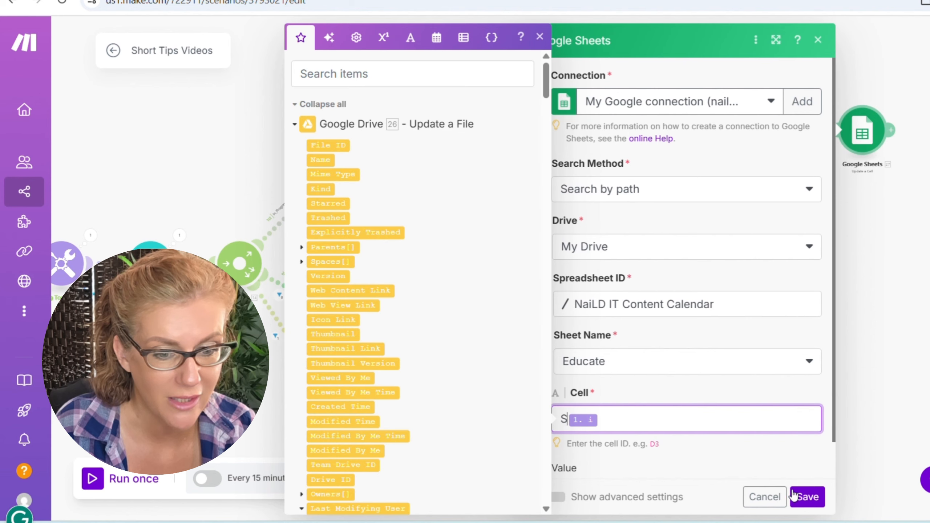
{"action": "left_click", "coordinate": [807, 496]}
{"action": "left_click_drag", "start_coordinate": [723, 346], "coordinate": [812, 321]}
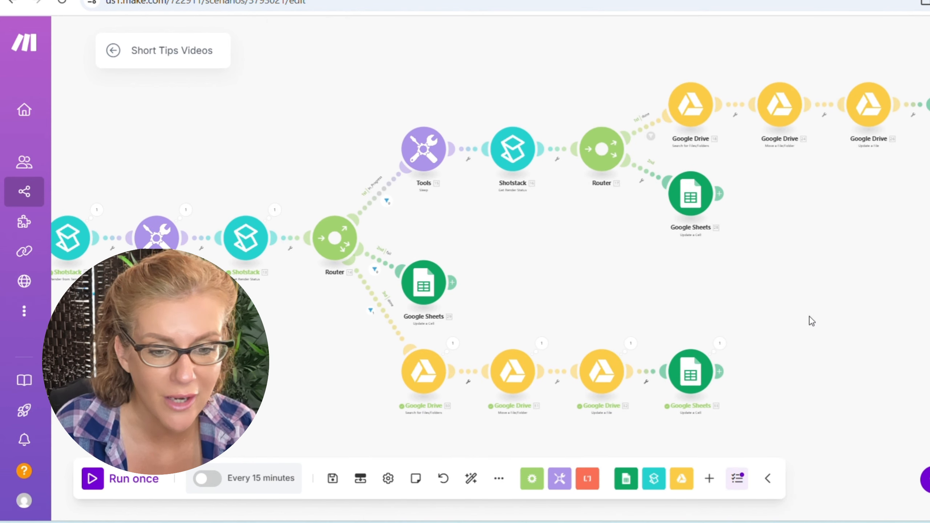
{"action": "left_click_drag", "start_coordinate": [617, 309], "coordinate": [801, 306]}
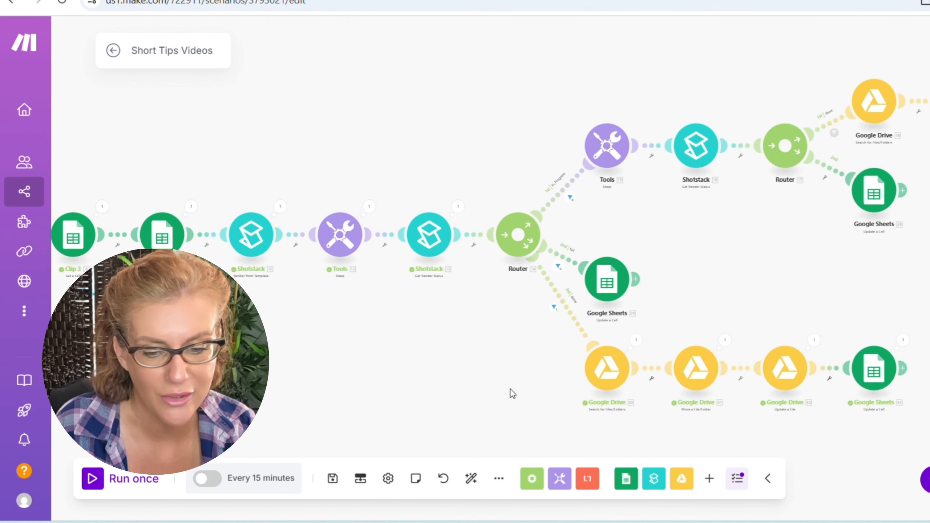
Switch to the Educate sheet in Google Sheets, clear cell T2, and enter Rendered in the Render Status cell S2.
{"action": "mouse_move", "coordinate": [542, 519]}
{"action": "left_click", "coordinate": [560, 473]}
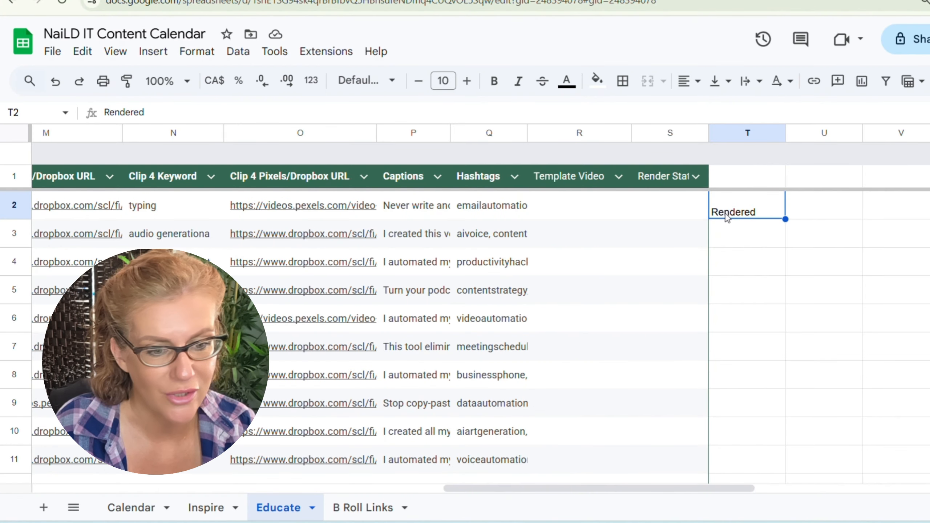
{"action": "key", "text": "Delete"}
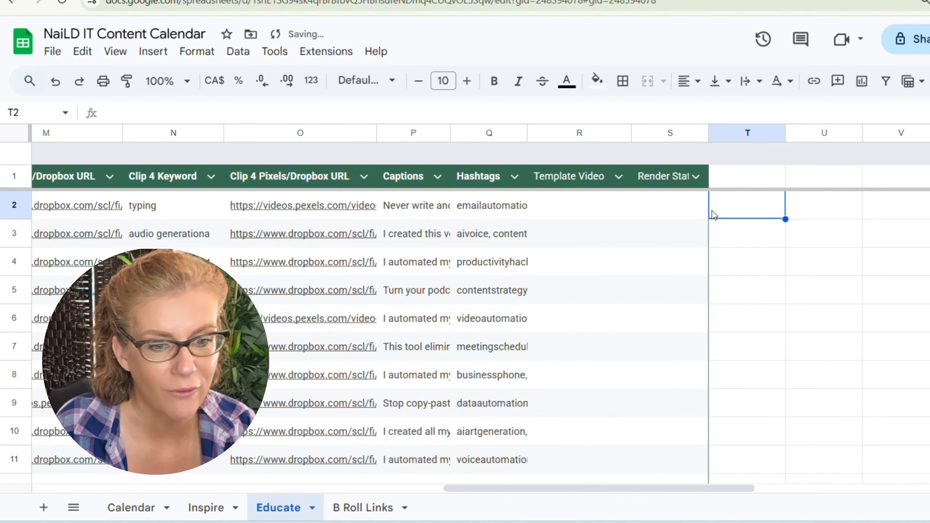
{"action": "left_click", "coordinate": [668, 196]}
{"action": "type", "text": "Ren"}
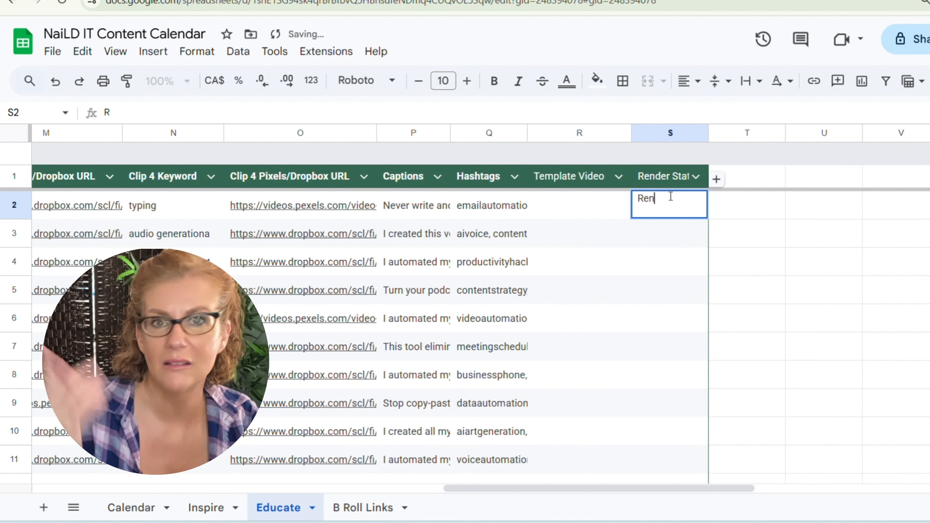
{"action": "type", "text": "dere"}
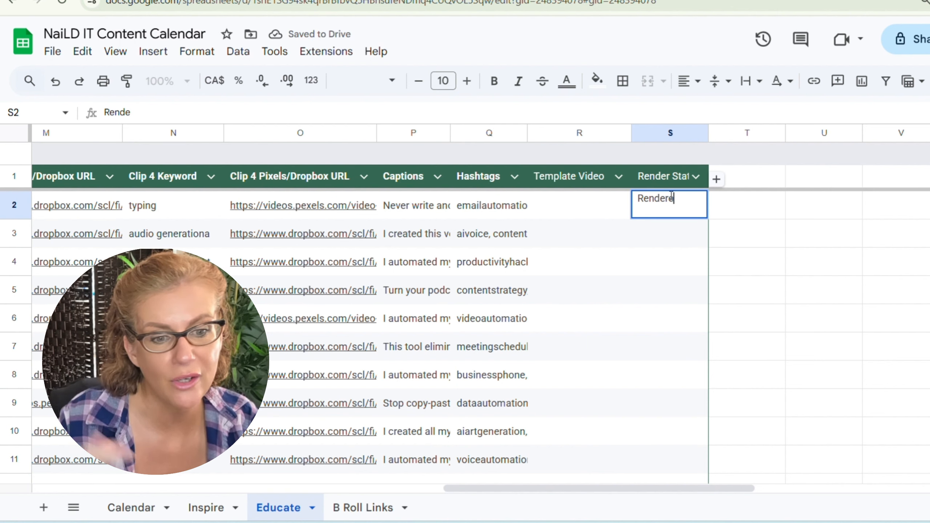
{"action": "type", "text": "d"}
{"action": "key", "text": "Return"}
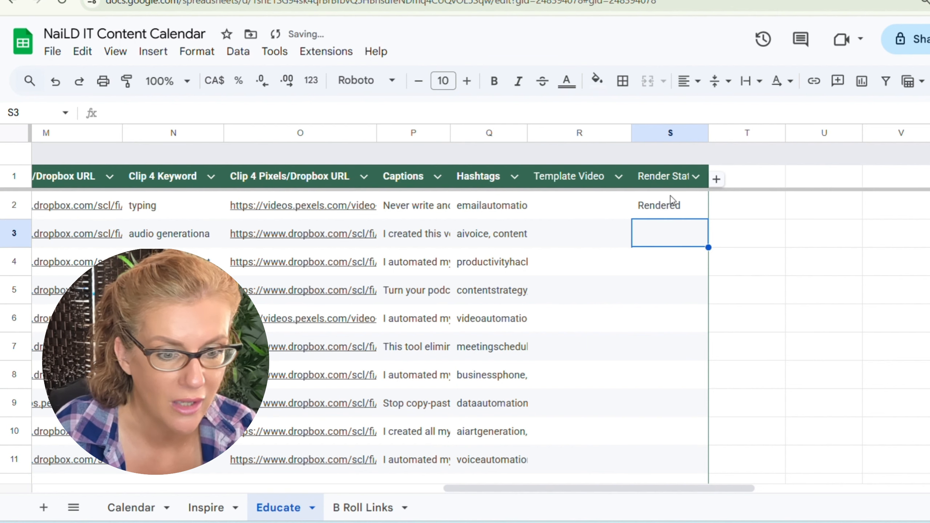
{"action": "left_click", "coordinate": [674, 202]}
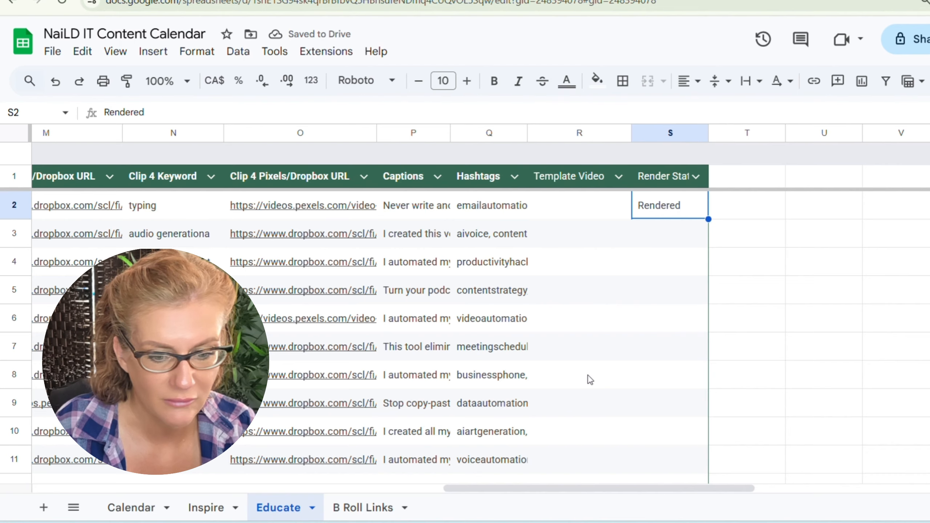
Go back to the first columns of the Educate sheet and check the Status options available for row 2.
{"action": "scroll", "coordinate": [589, 380], "scroll_direction": "right", "scroll_amount": 4}
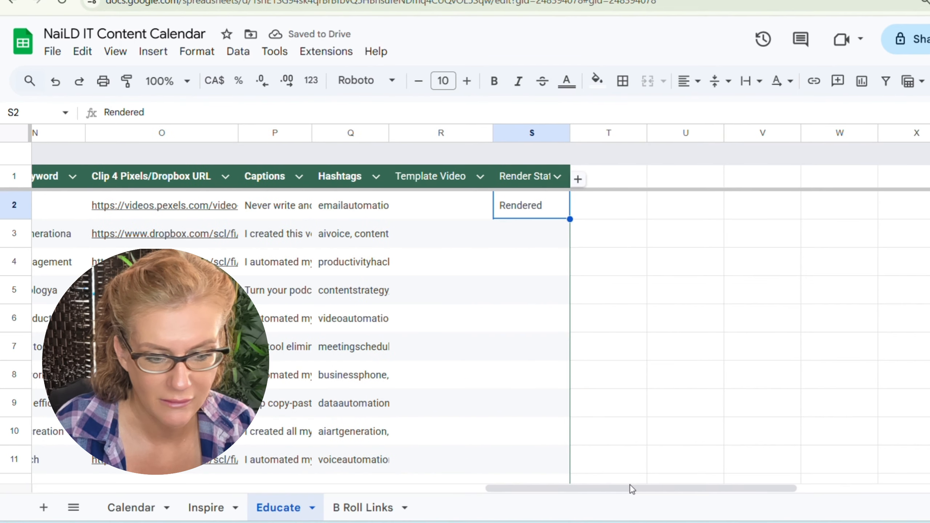
{"action": "left_click_drag", "start_coordinate": [629, 485], "coordinate": [143, 492]}
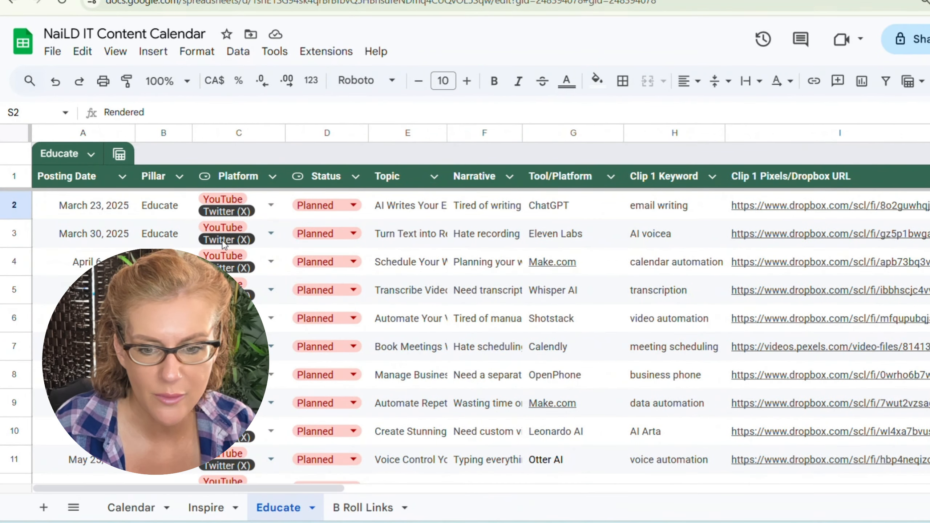
{"action": "left_click", "coordinate": [327, 204]}
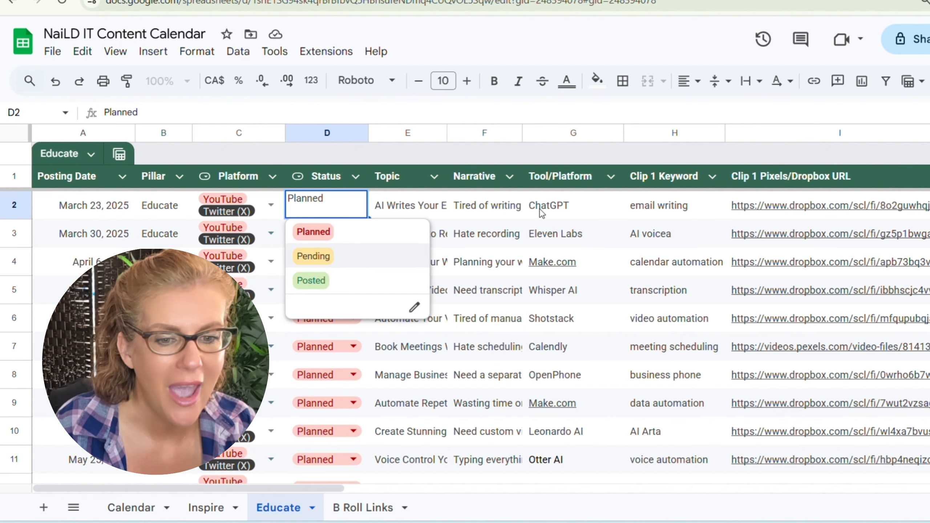
{"action": "left_click", "coordinate": [553, 208]}
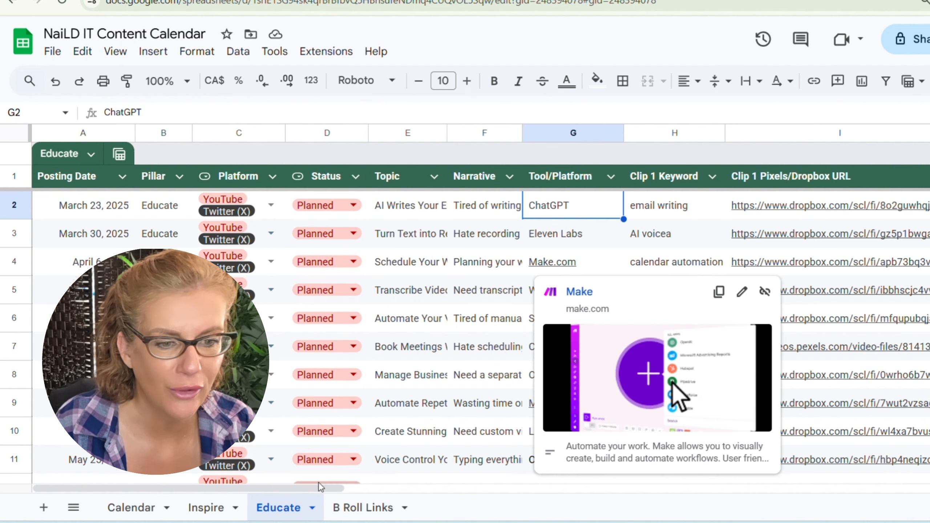
{"action": "mouse_move", "coordinate": [327, 491]}
{"action": "left_mouse_down"}
{"action": "mouse_move", "coordinate": [688, 494]}
{"action": "mouse_move", "coordinate": [317, 501]}
{"action": "left_mouse_up"}
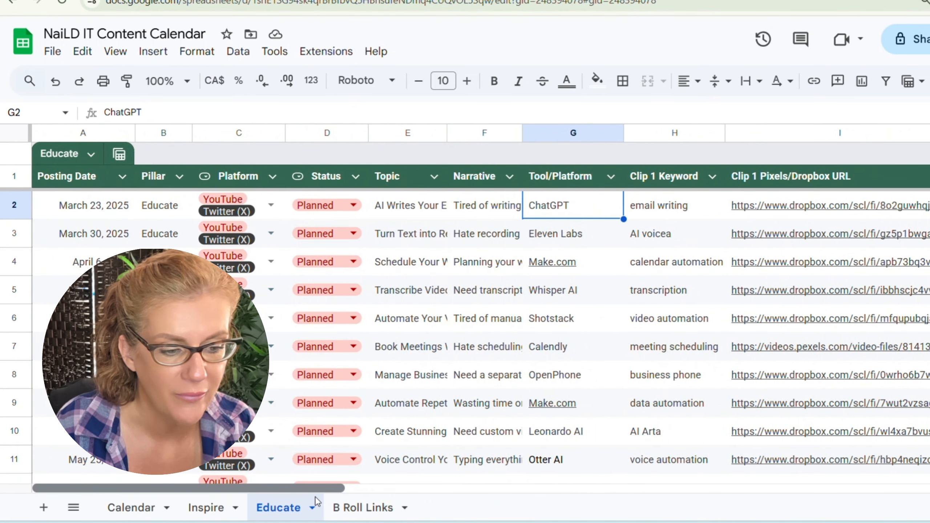